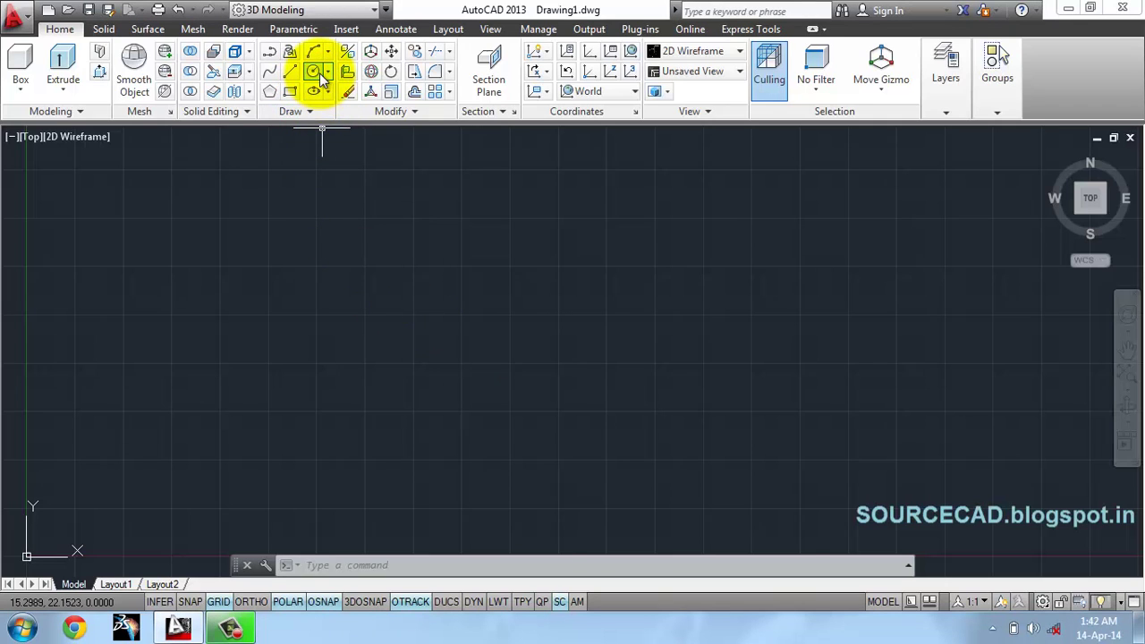
Step: Draw a circle with a radius of 20 in the empty drawing and dismiss the Windows Update notification
left_click(319, 73)
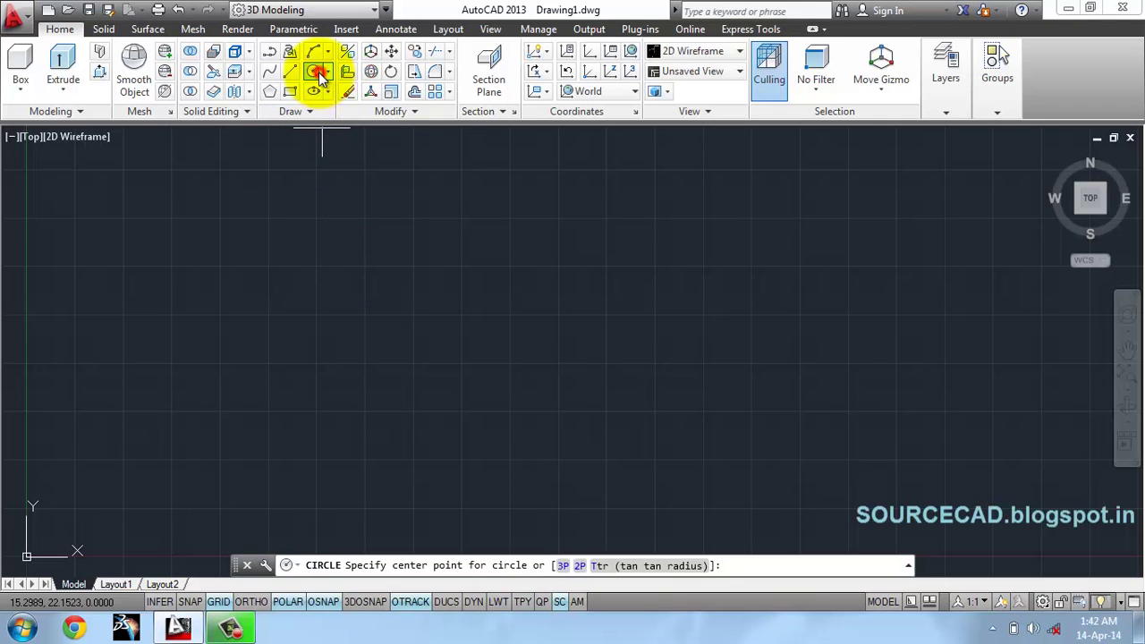
left_click(513, 317)
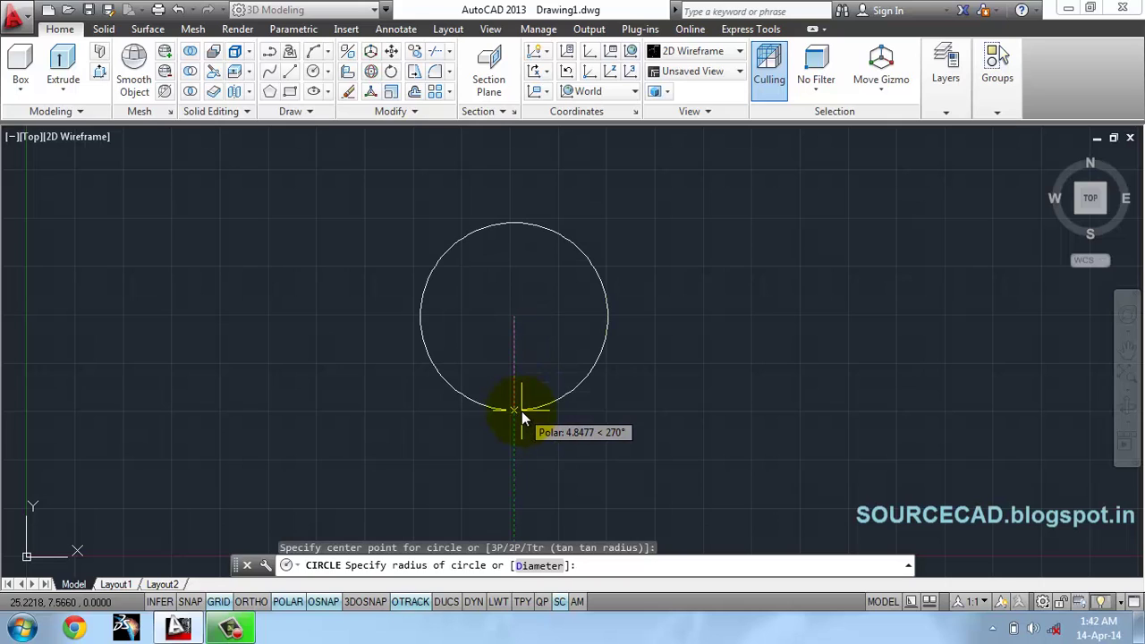
type("20")
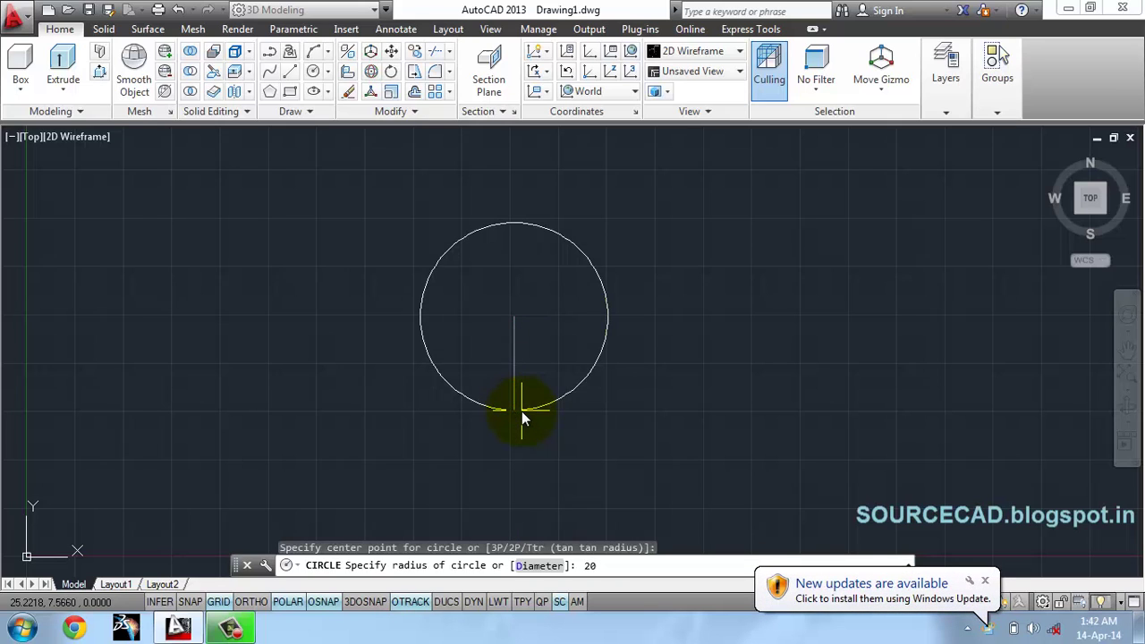
key("Return")
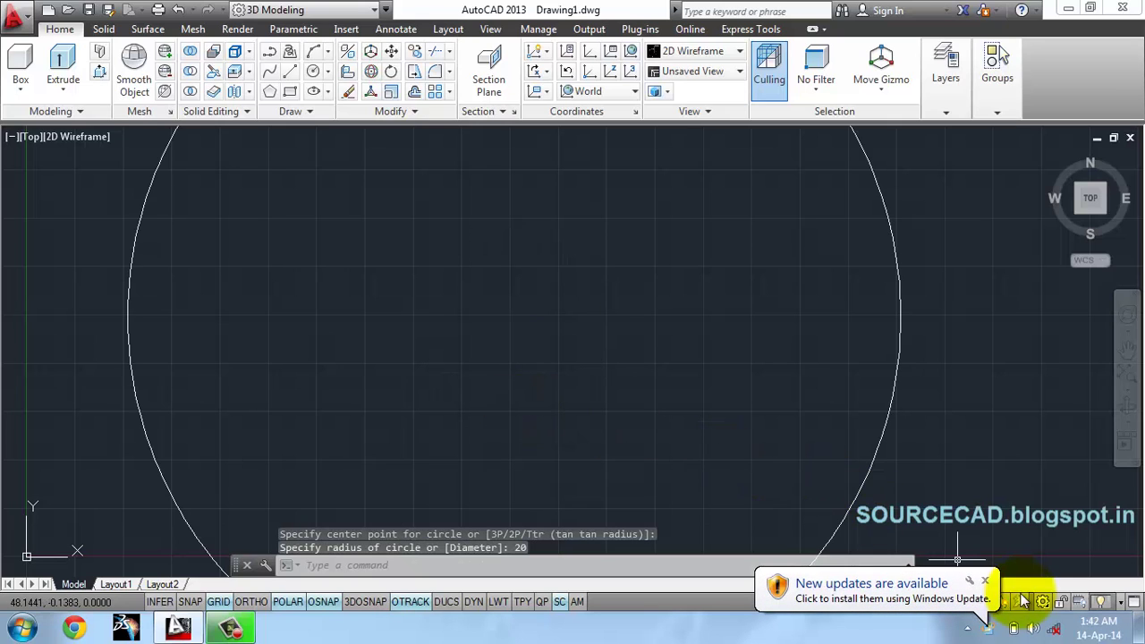
left_click(985, 580)
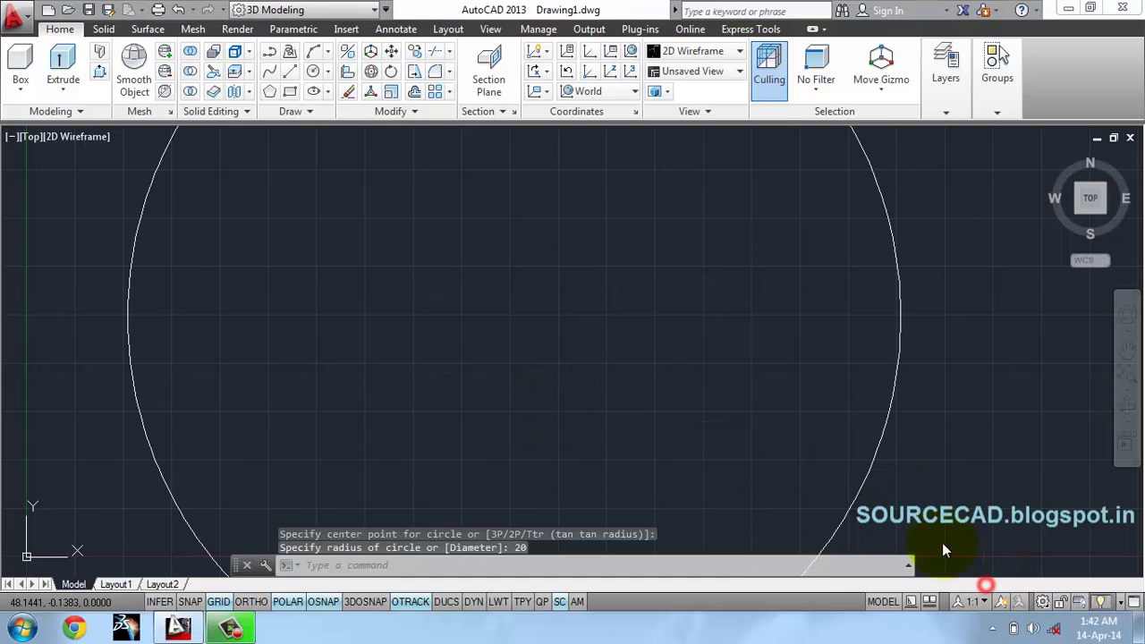
Step: Extrude the radius 20 circle upward to a height of 2 to form a flat disc
middle_click(625, 370)
middle_click(625, 370)
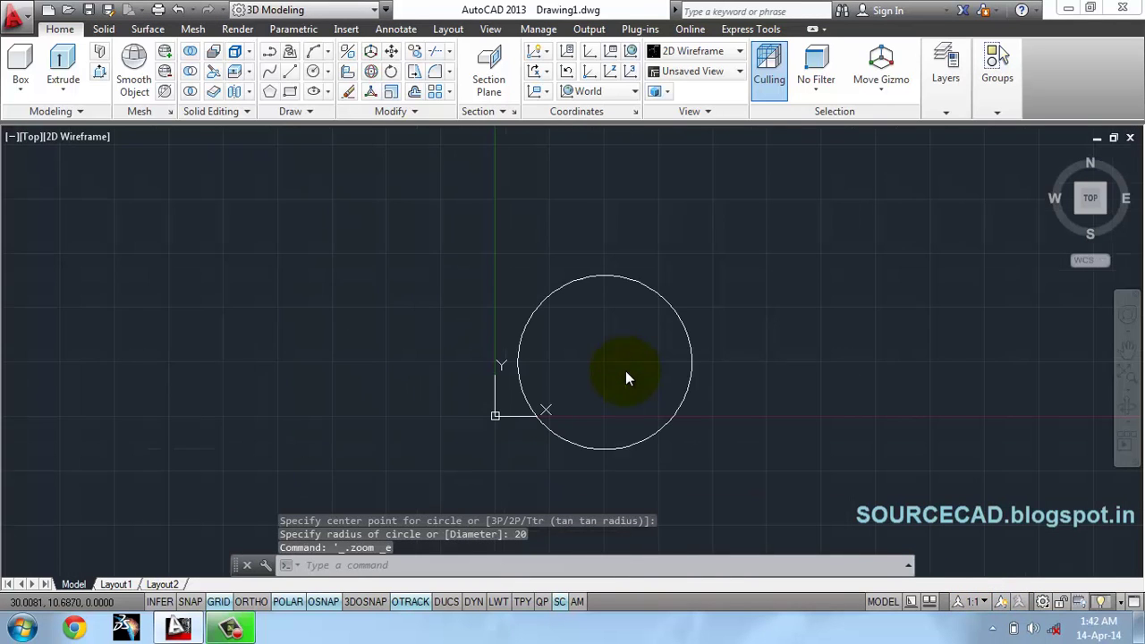
middle_click_drag(625, 370, 552, 349)
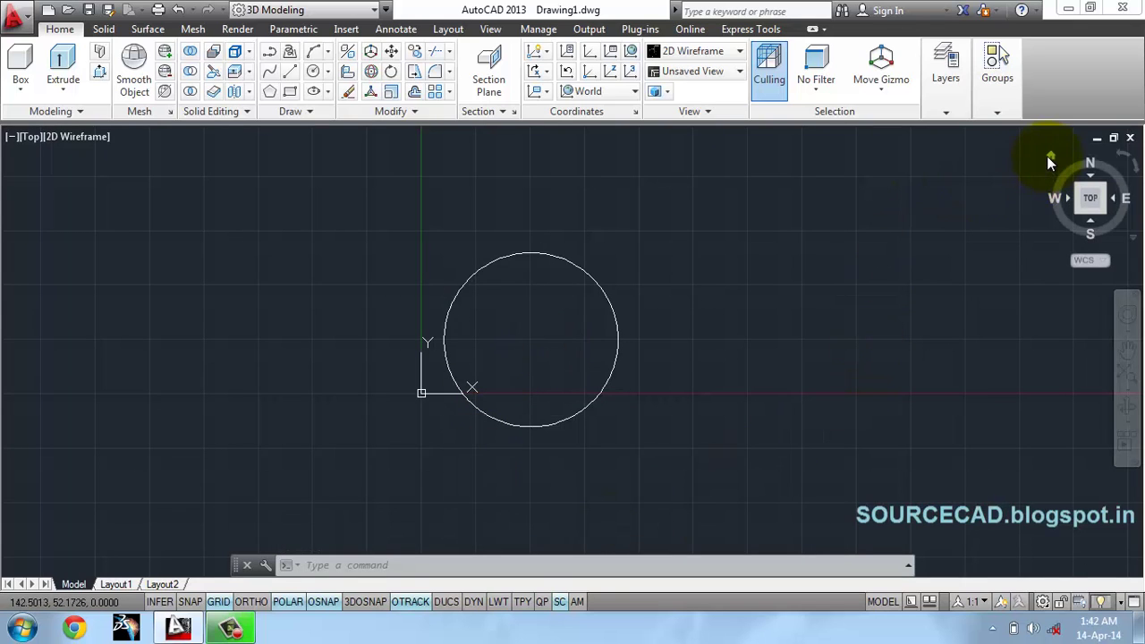
left_click(1050, 160)
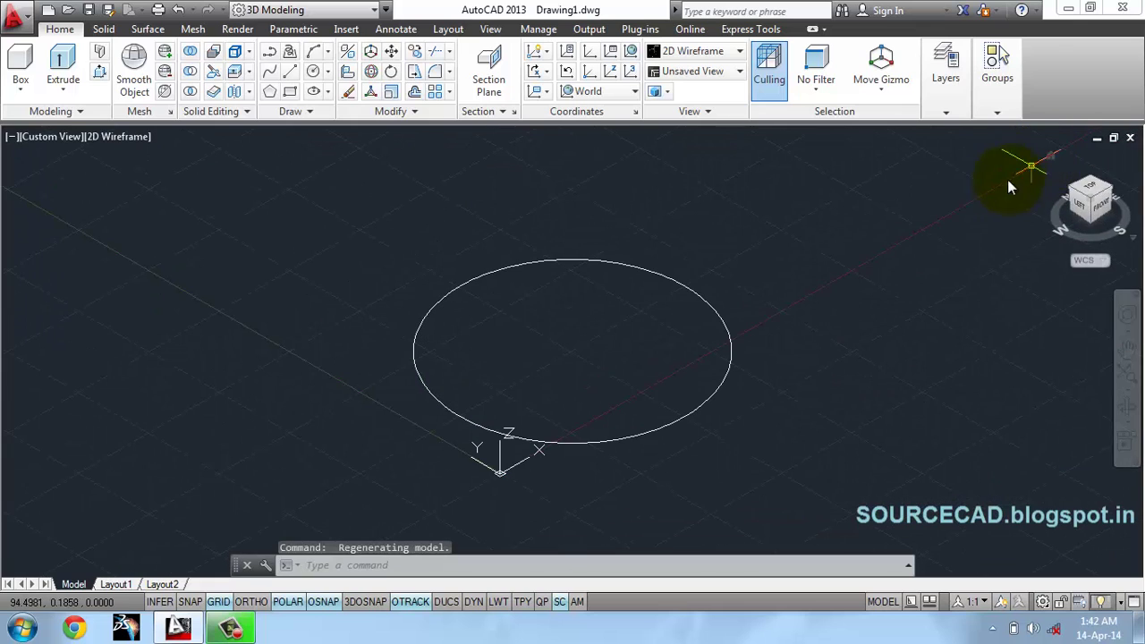
scroll(595, 362, "down", 3)
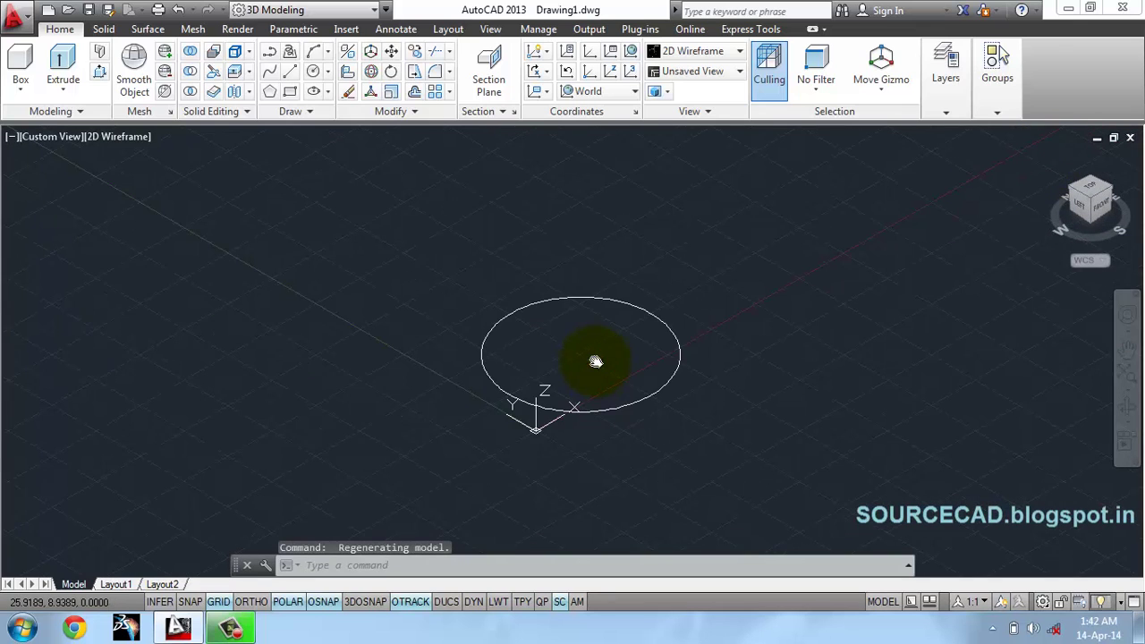
middle_click_drag(596, 362, 541, 349)
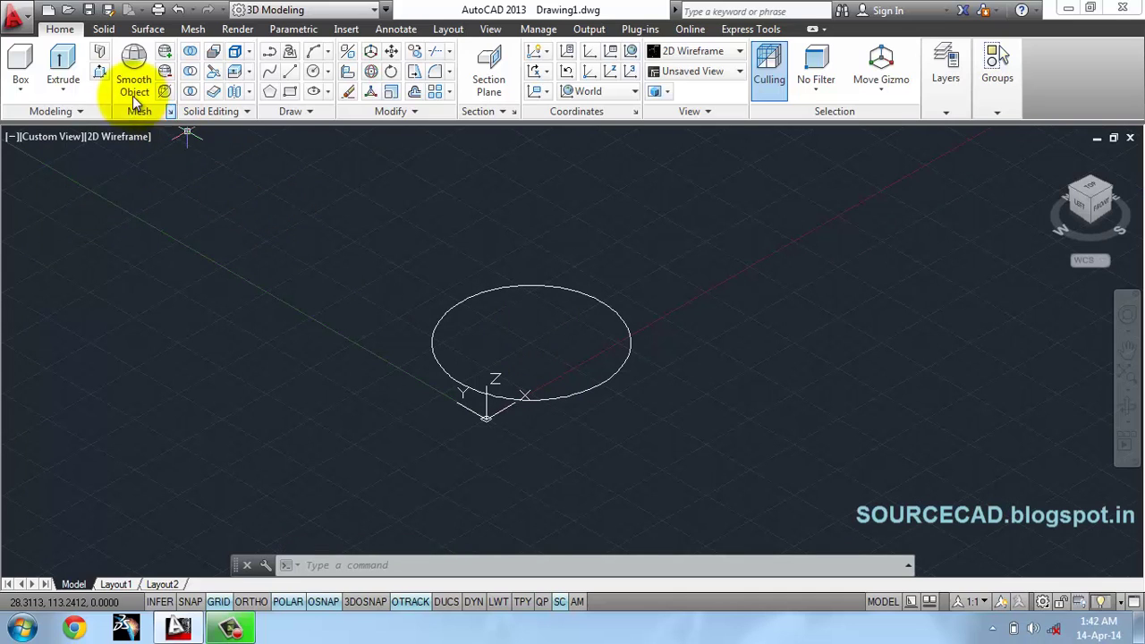
left_click(68, 59)
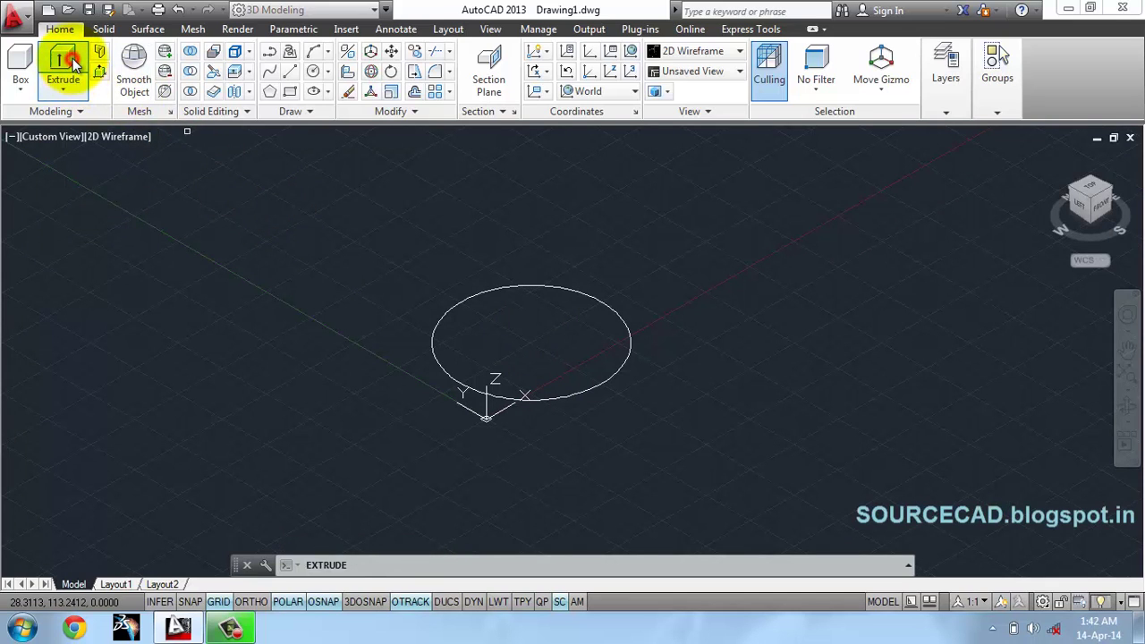
left_click(607, 381)
key("Return")
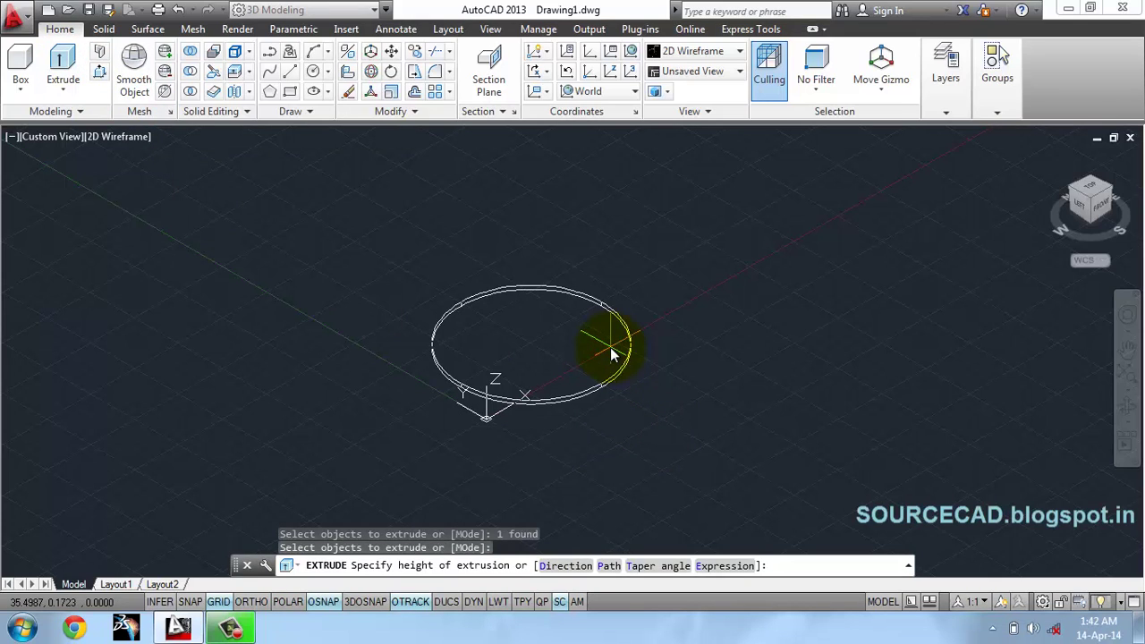
type("2")
key("Return")
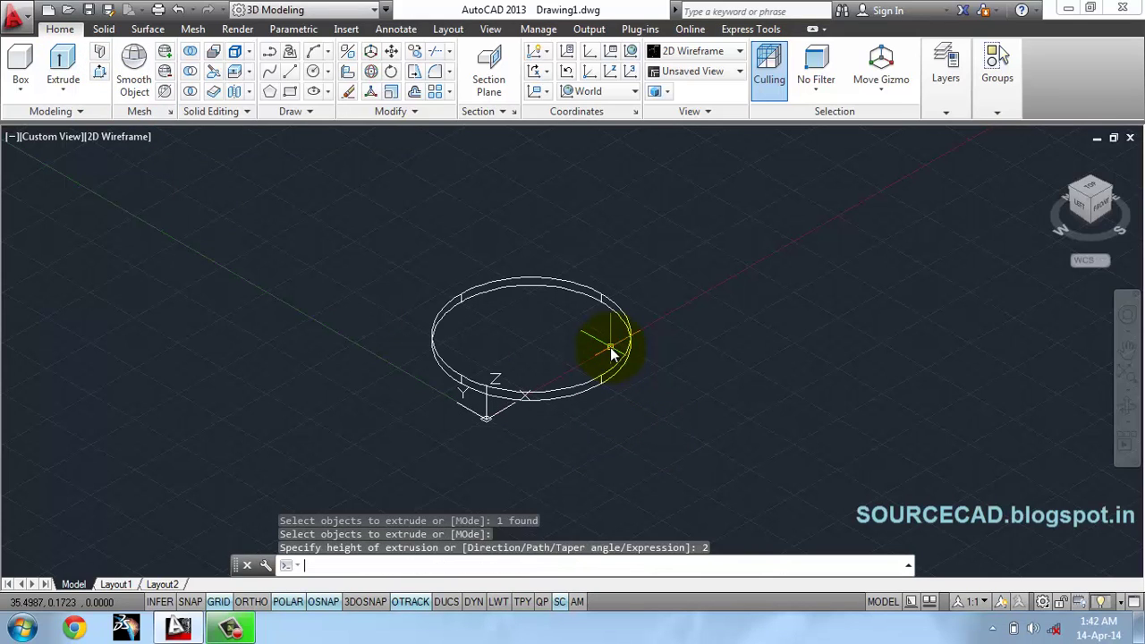
Step: Change the viewport's visual style to Shaded
left_click(134, 142)
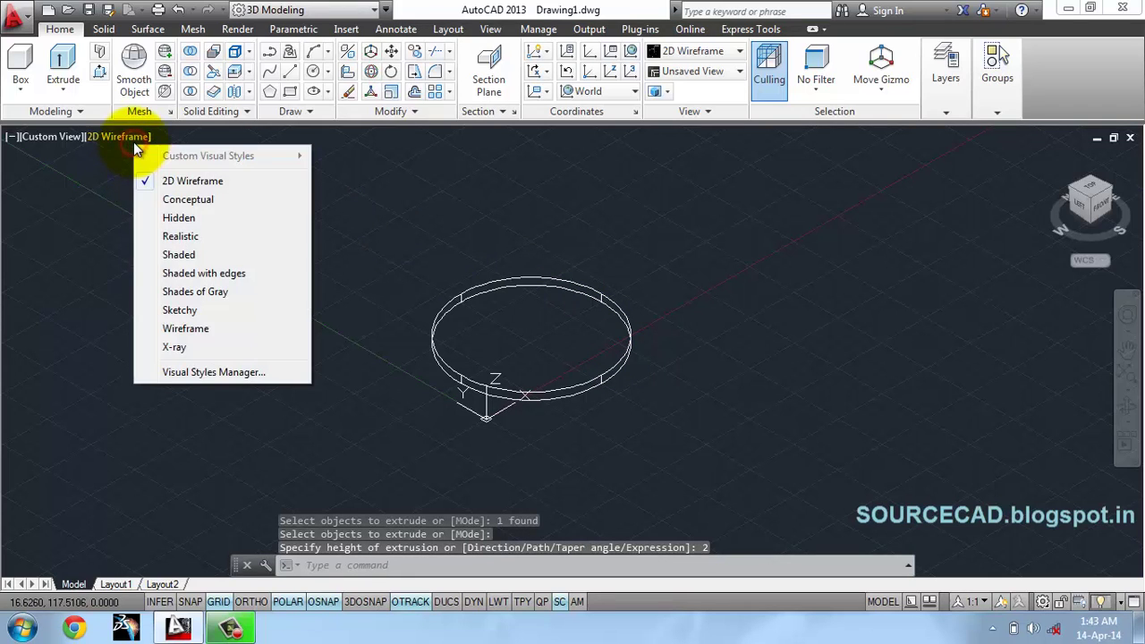
left_click(202, 255)
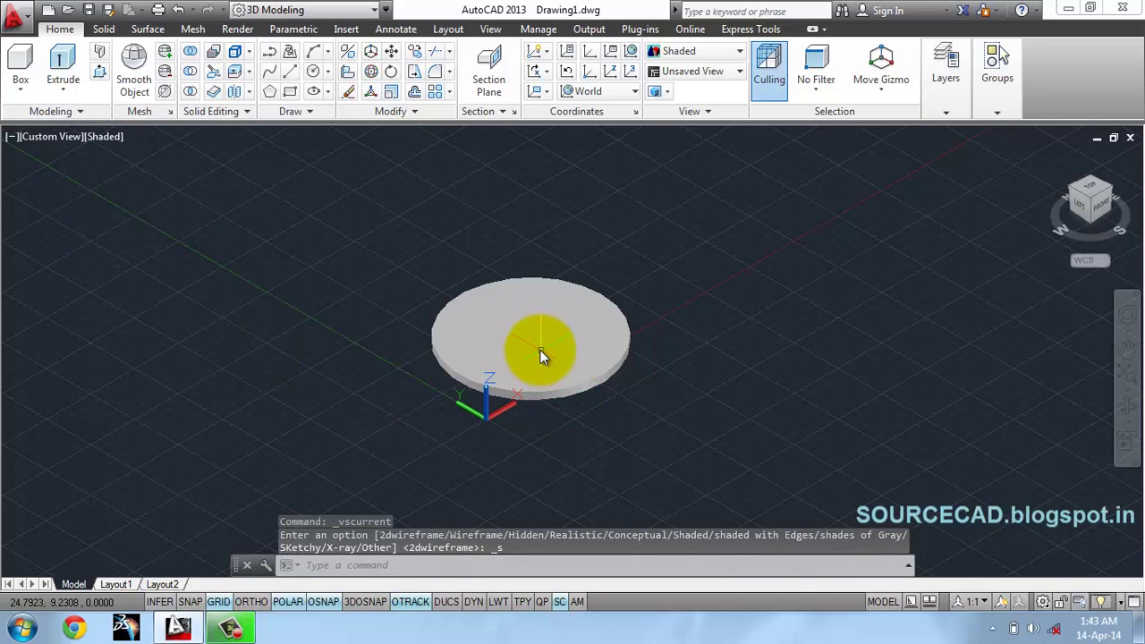
scroll(540, 353, "up", 1)
middle_click_drag(540, 350, 540, 367)
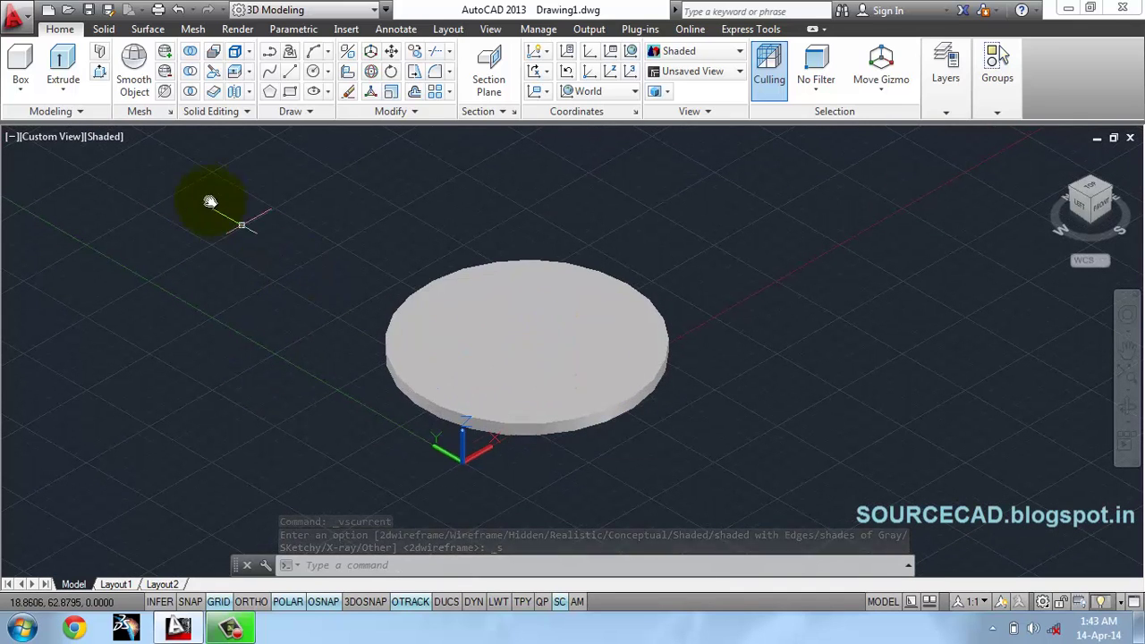
Step: Draw two concentric circles with radii of 4 and 3.2 at the centre of the disc's top face
left_click(312, 70)
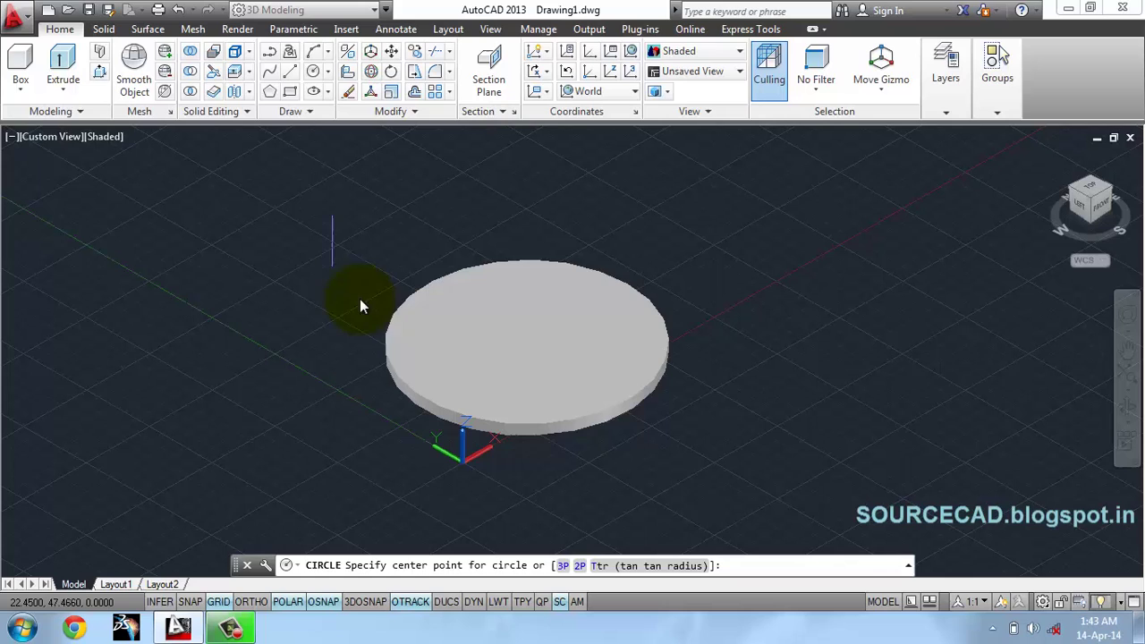
left_click(526, 342)
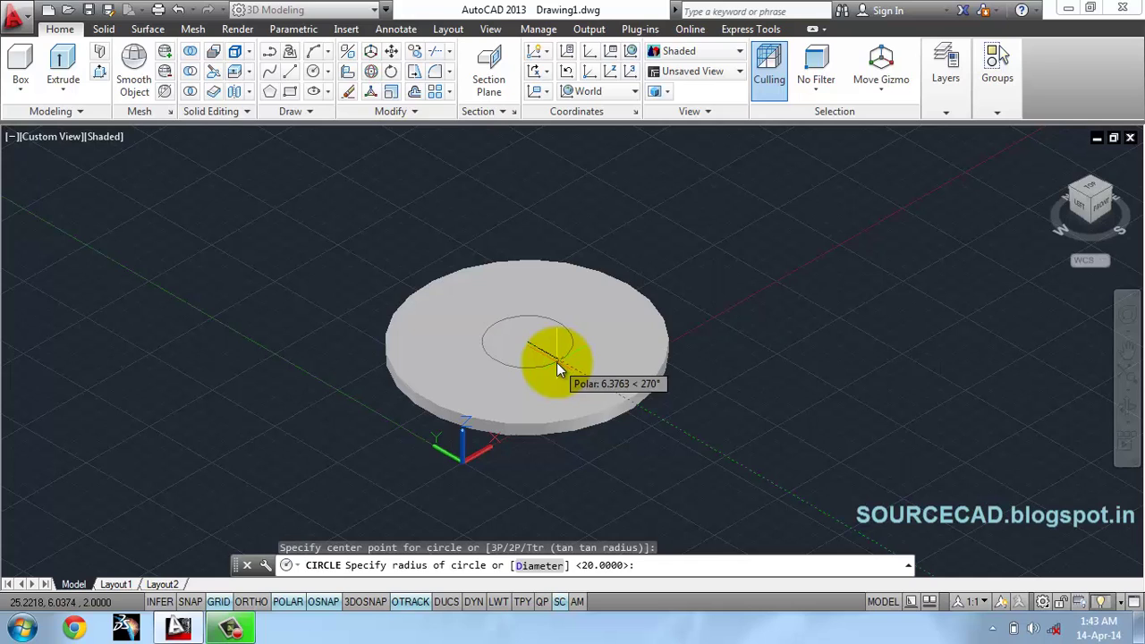
type("4")
key("Return")
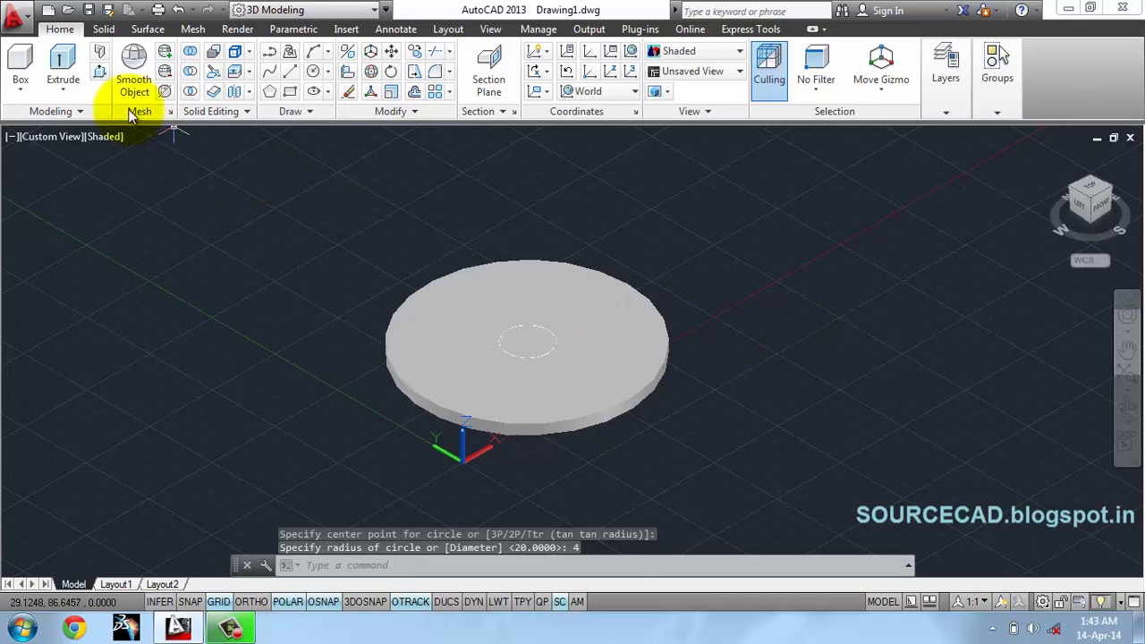
left_click(312, 72)
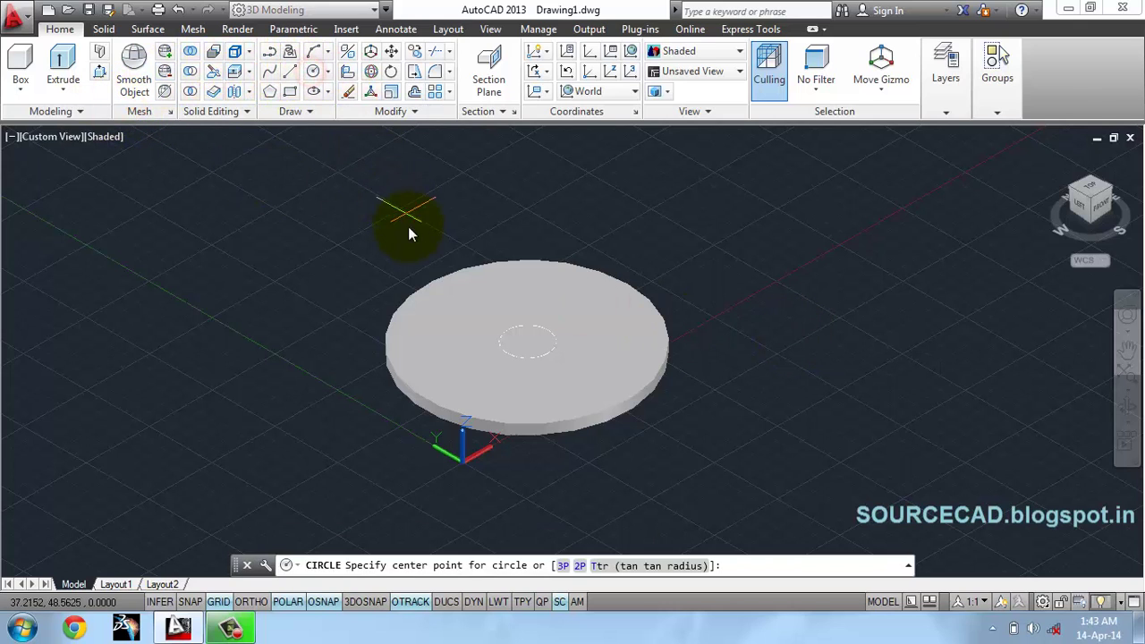
left_click(527, 345)
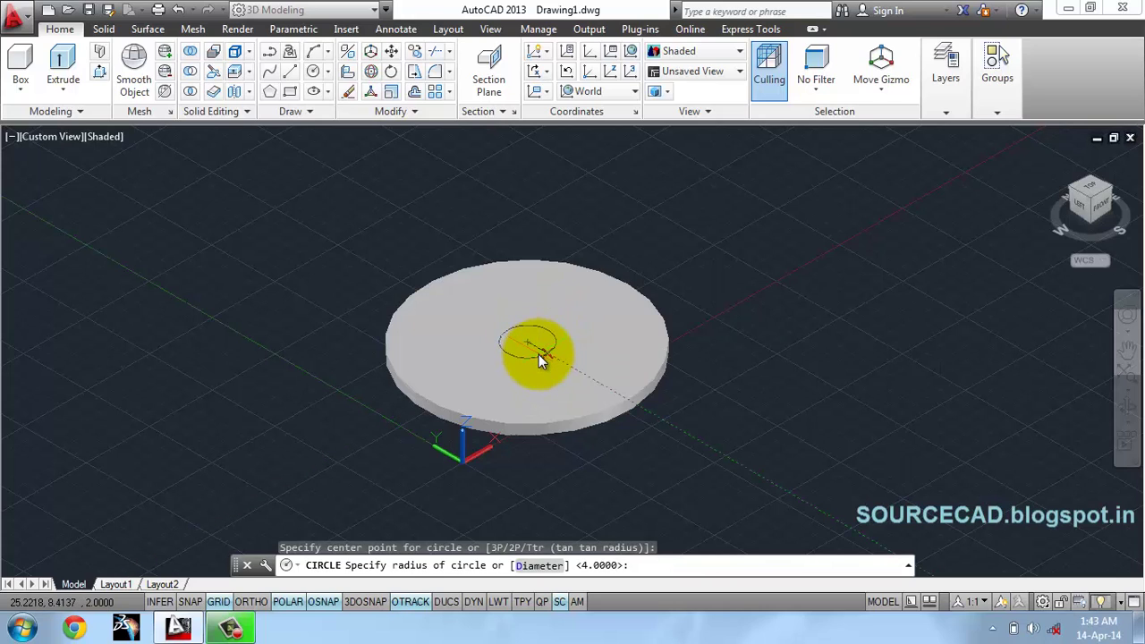
type("3.2")
key("Return")
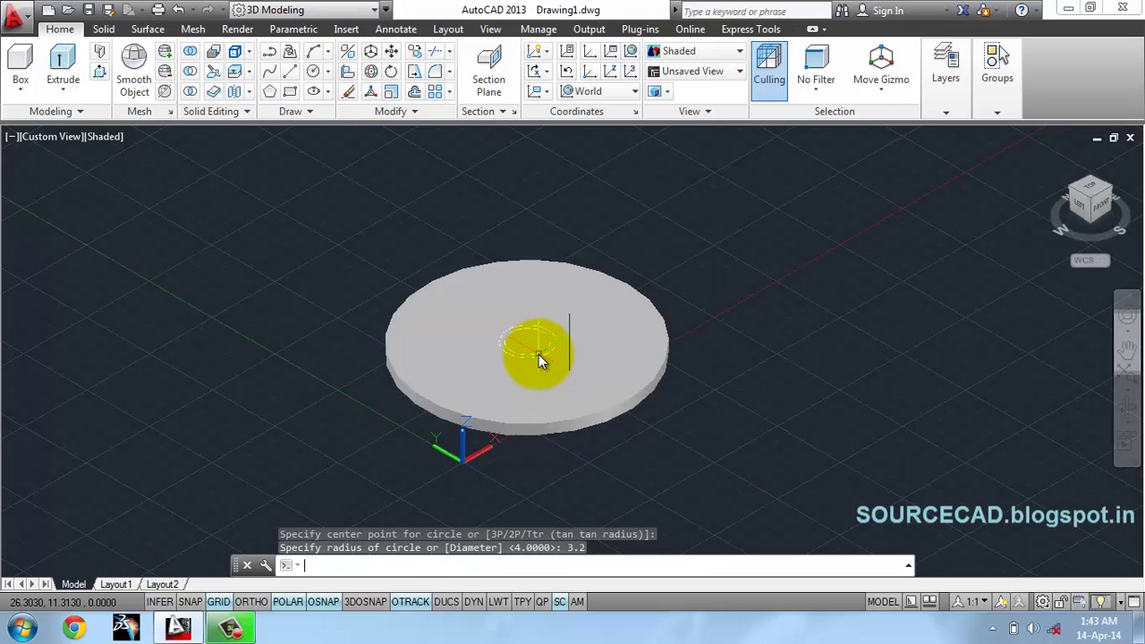
Step: Presspull the ring between the two concentric circles upward by 30 to form a hollow tube on the disc
scroll(540, 351, "up", 5)
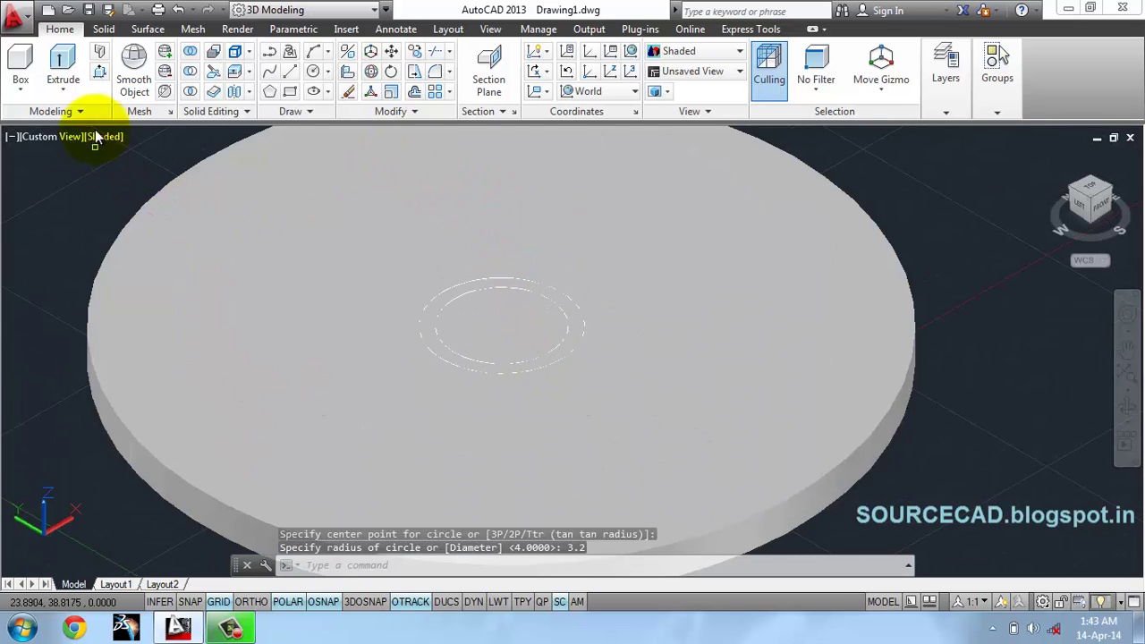
left_click(100, 71)
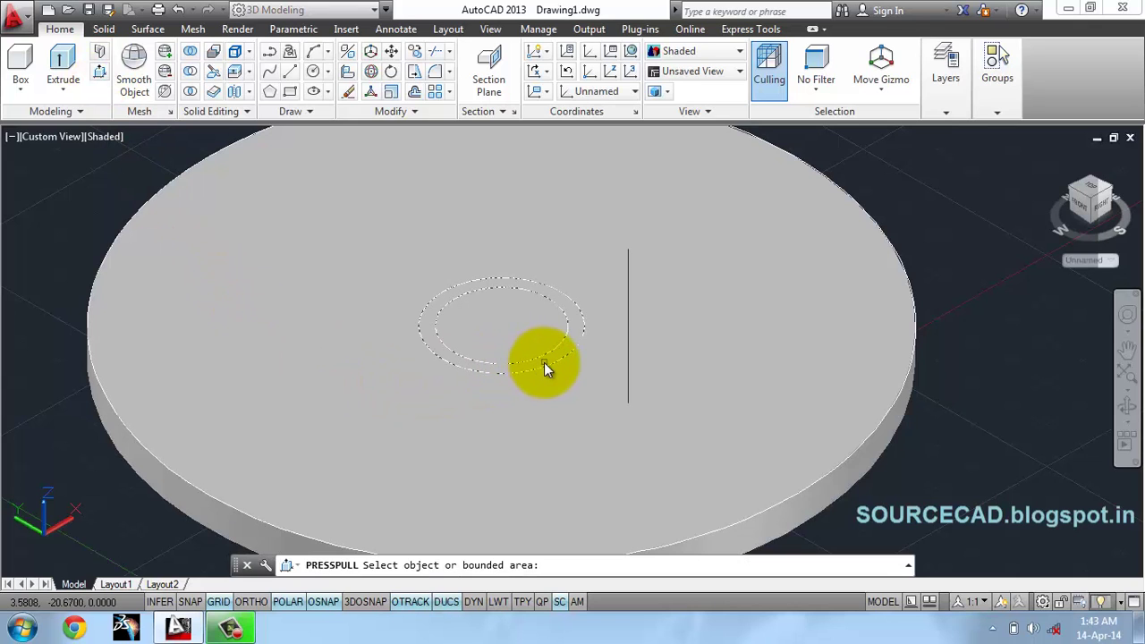
left_click(543, 362)
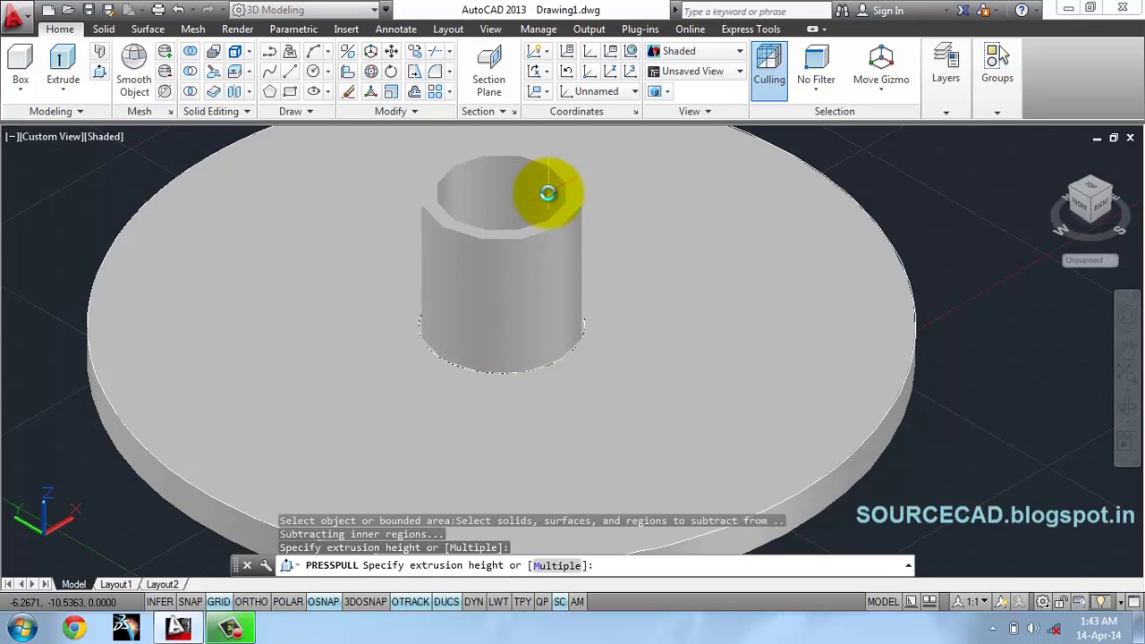
scroll(548, 193, "down", 4)
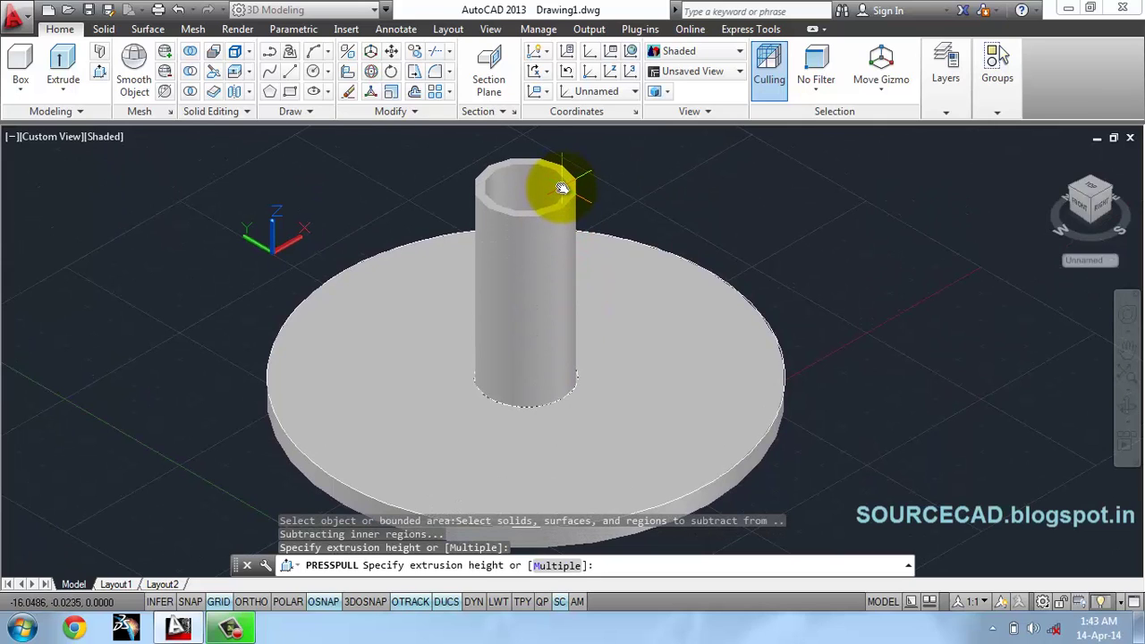
type("30")
key("Return")
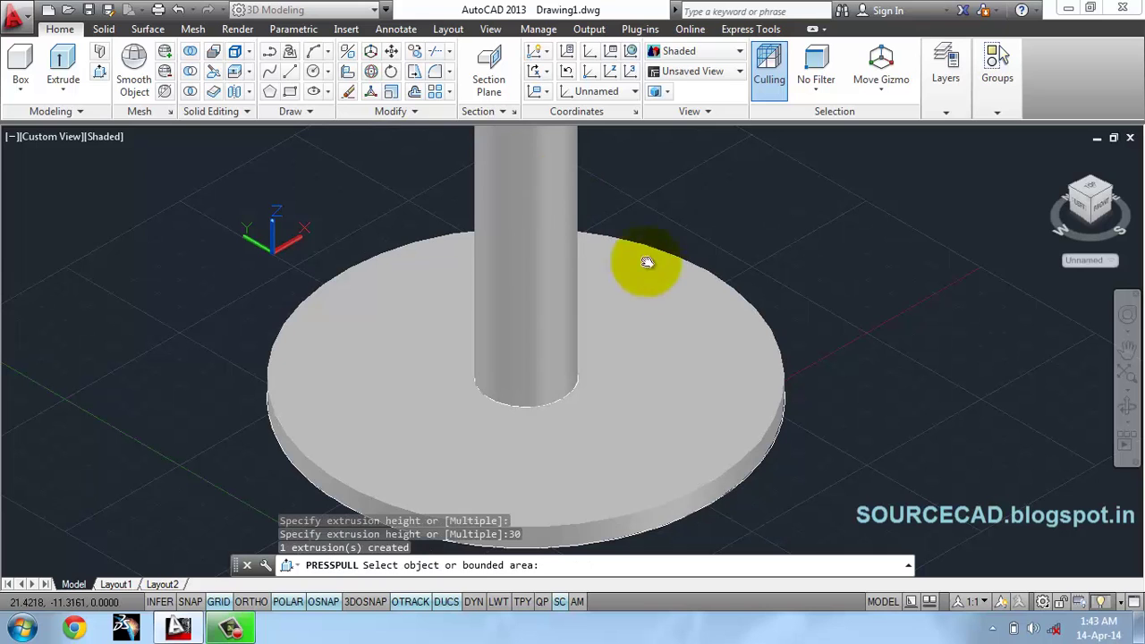
right_click(677, 174)
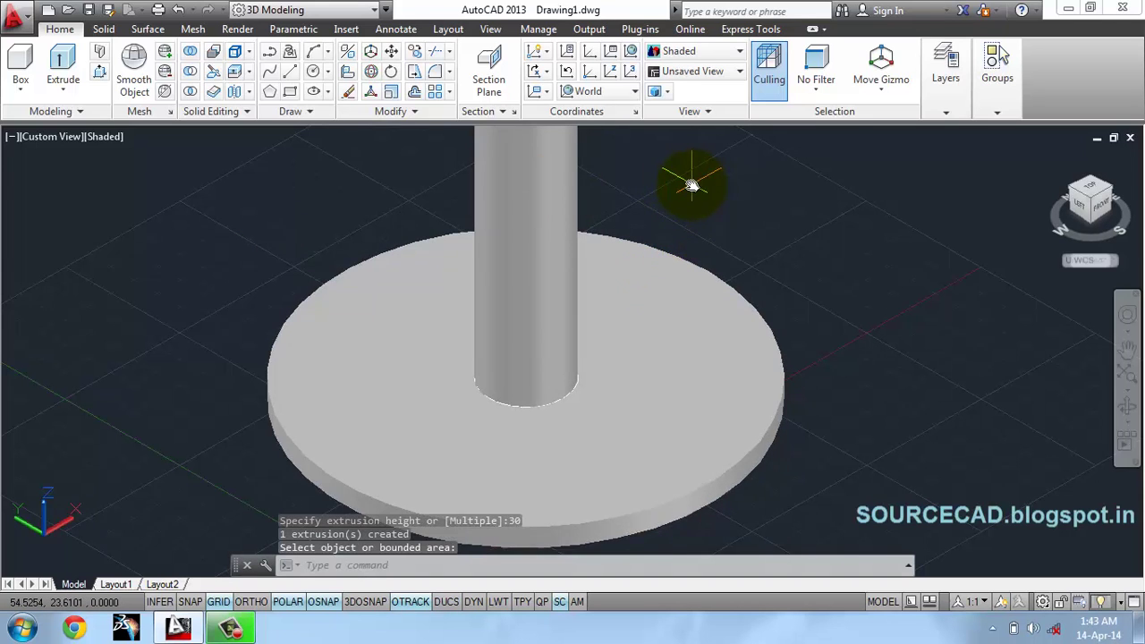
Step: Try to union the hollow tube with the disc base
scroll(693, 186, "down", 5)
middle_click_drag(693, 187, 593, 242)
scroll(536, 265, "up", 4)
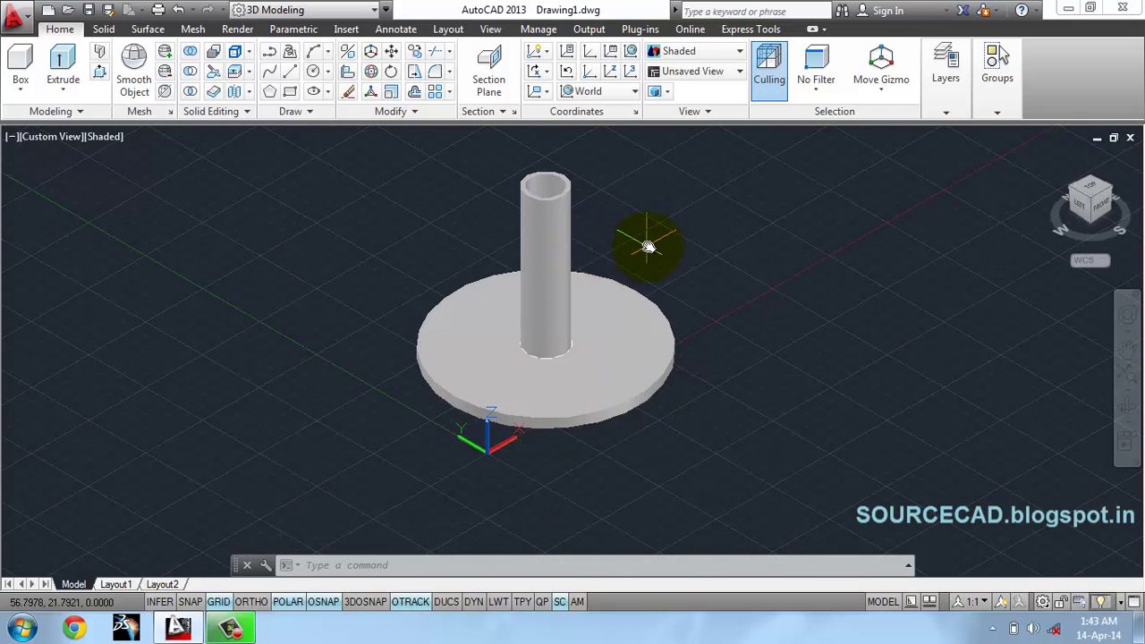
left_click(165, 51)
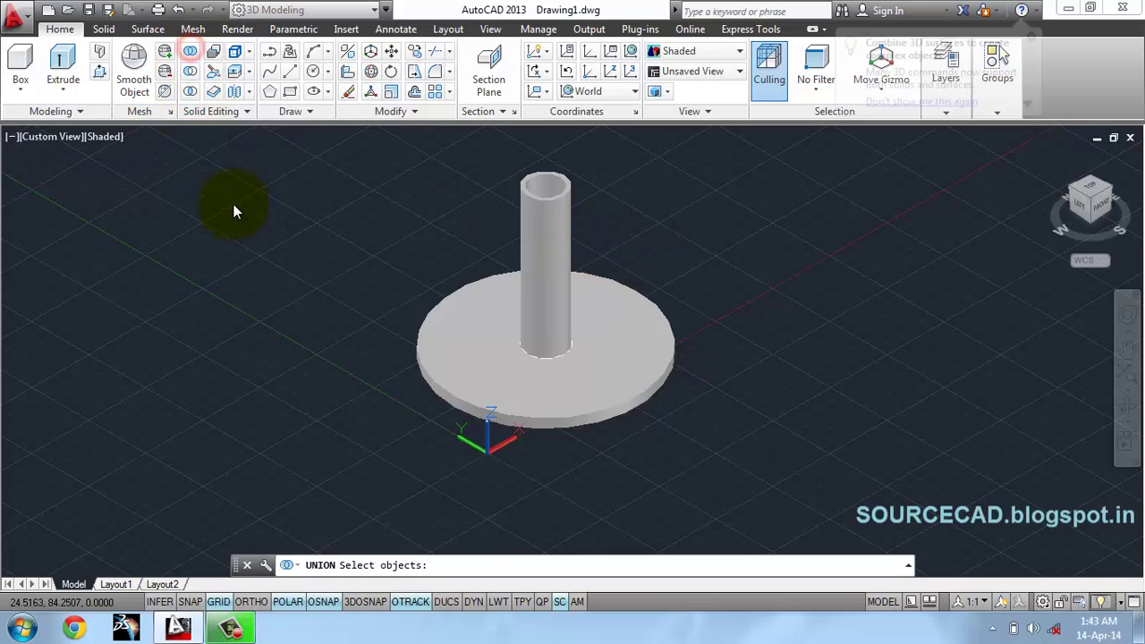
left_click(529, 221)
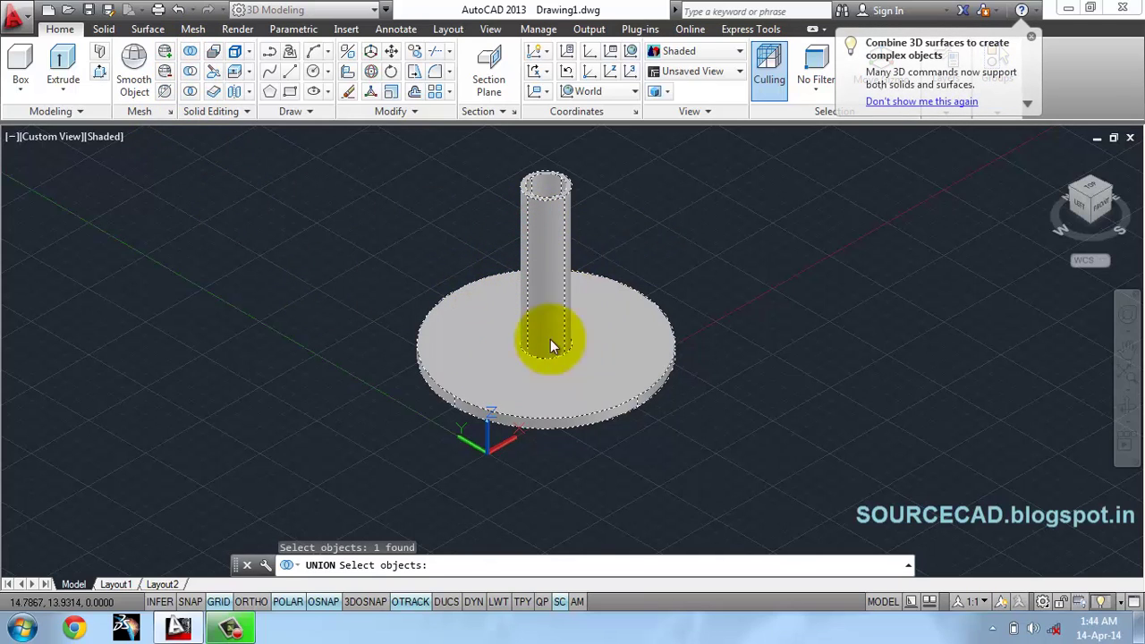
key("Return")
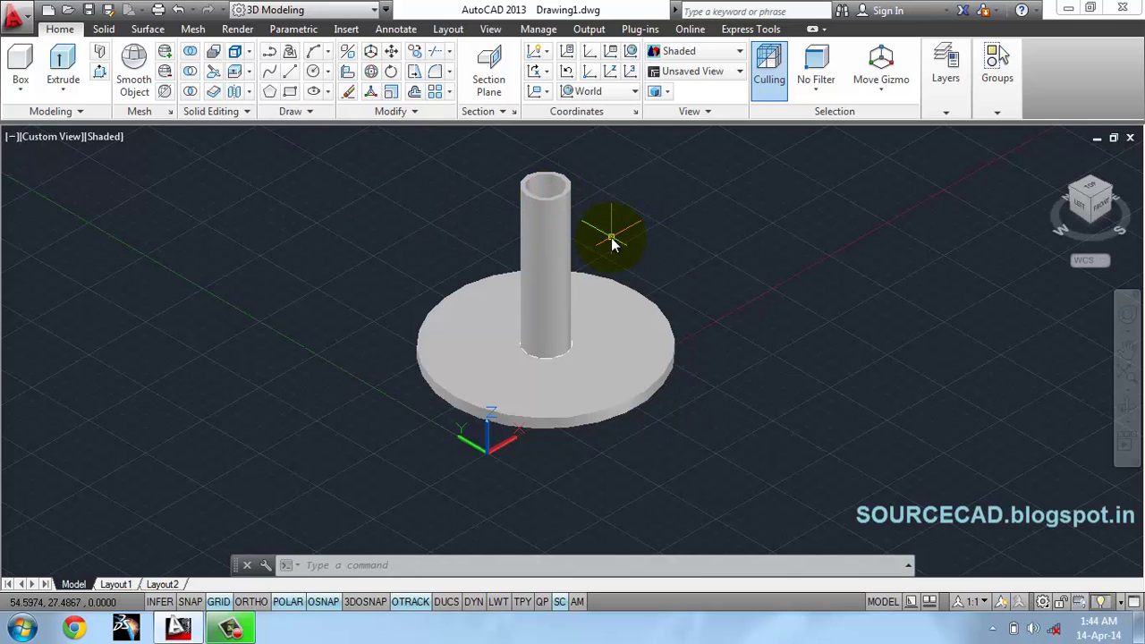
Step: Create a new layer named line in the layer properties
left_click(947, 98)
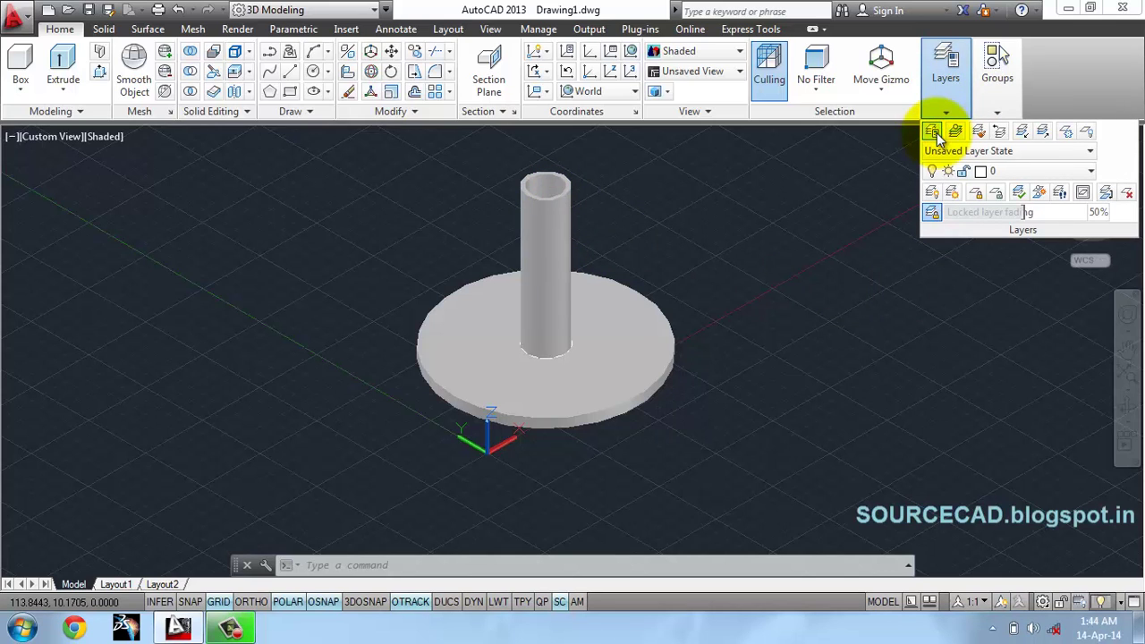
left_click(932, 133)
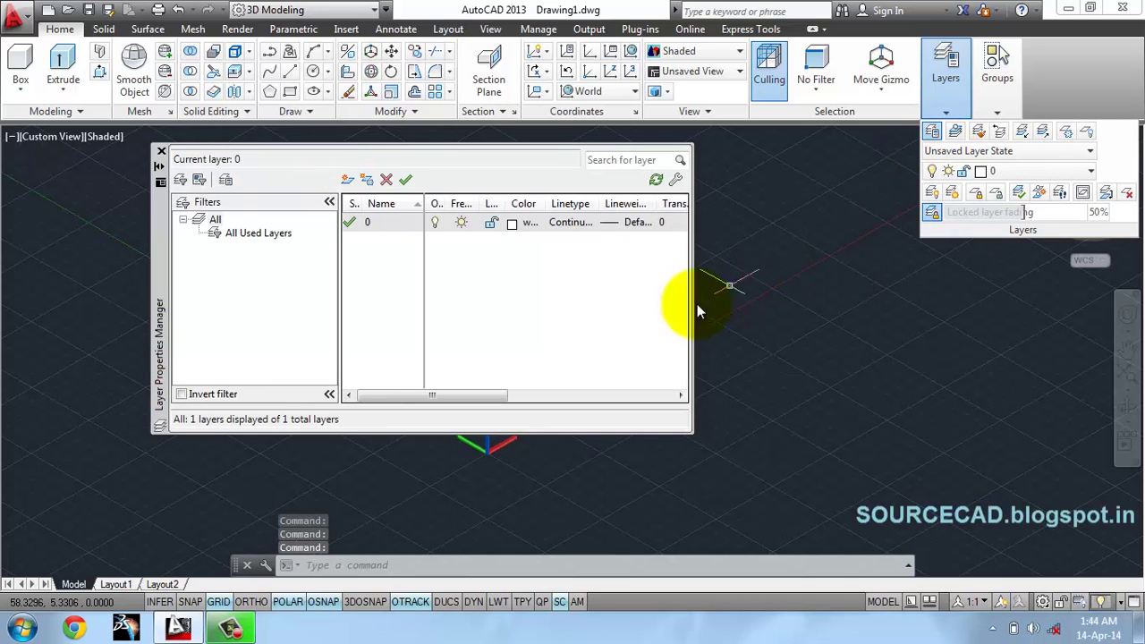
left_click(348, 180)
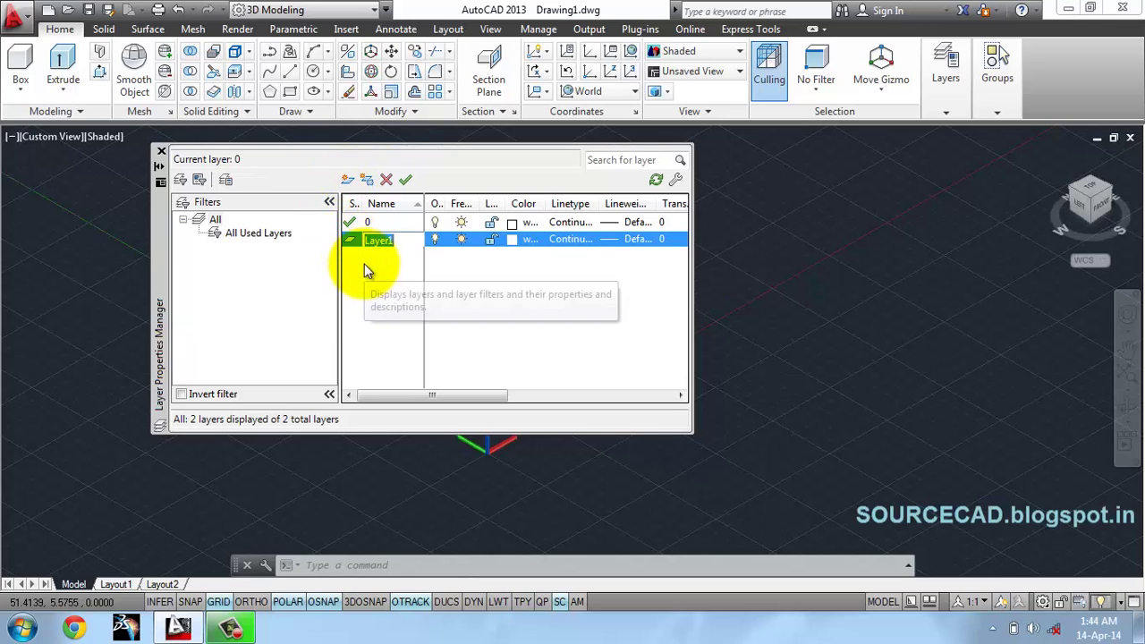
type("line")
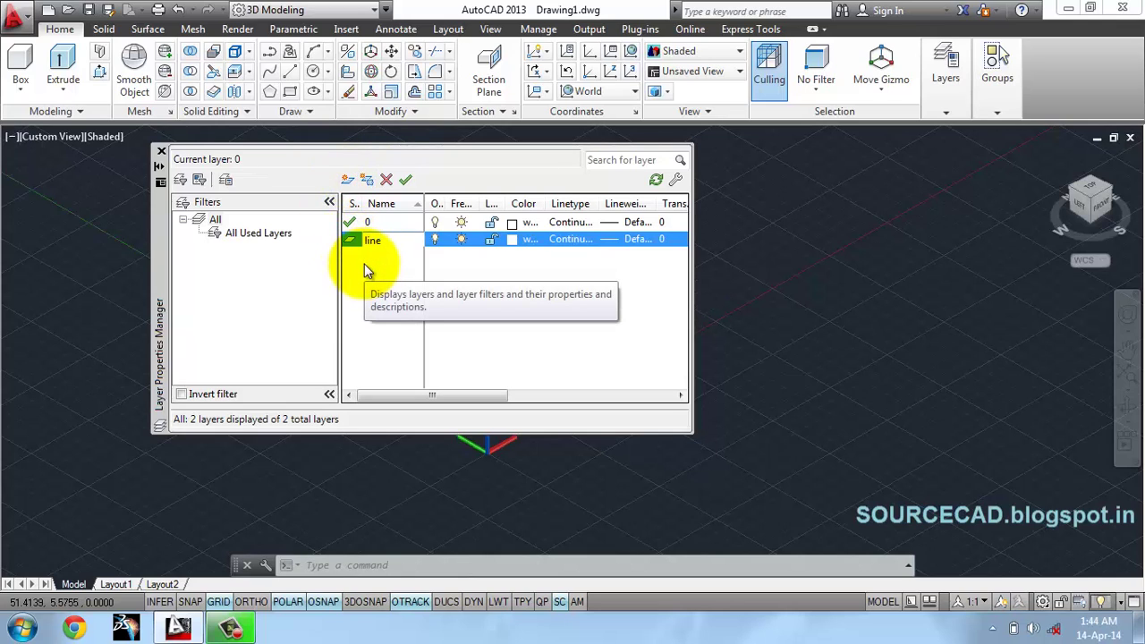
Step: Set the line layer's colour to cyan and make it the current layer
left_click(511, 240)
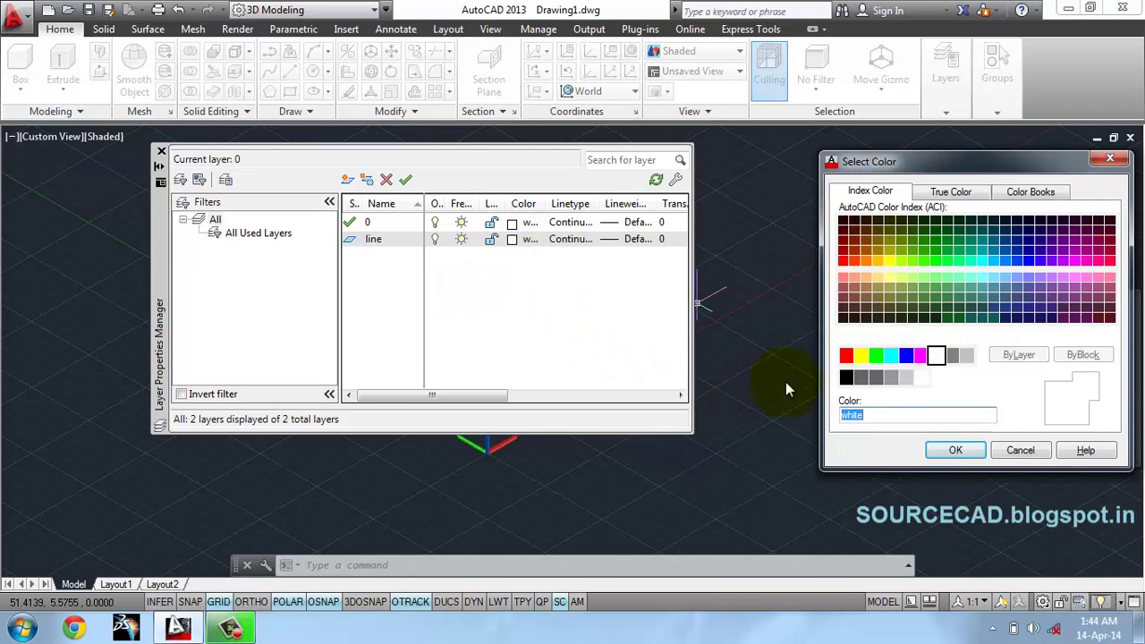
left_click(890, 355)
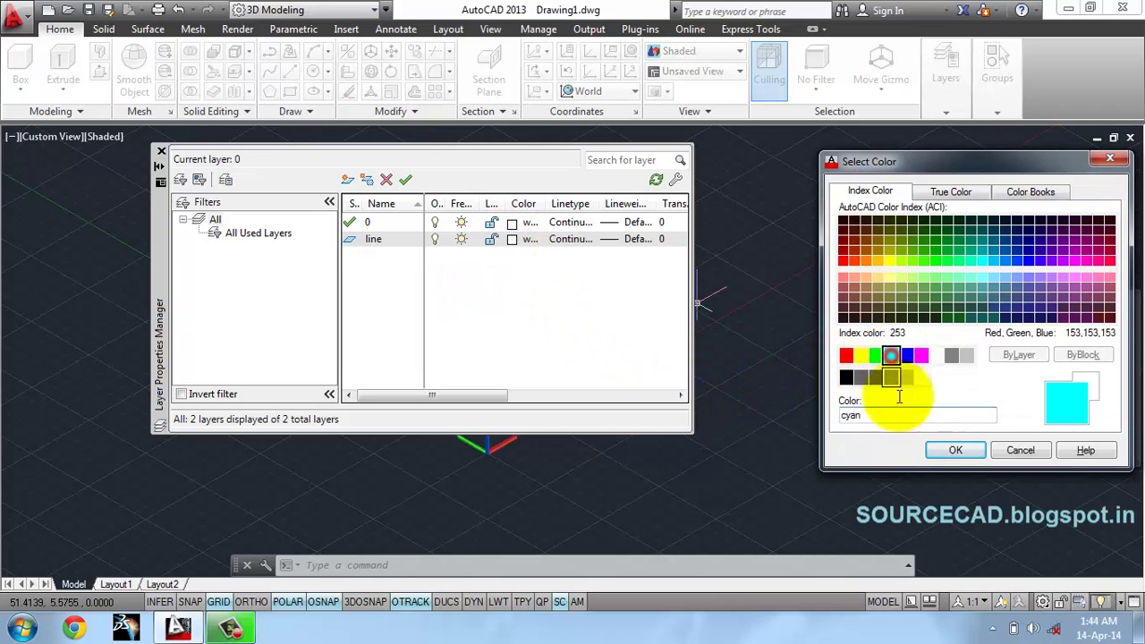
left_click(953, 450)
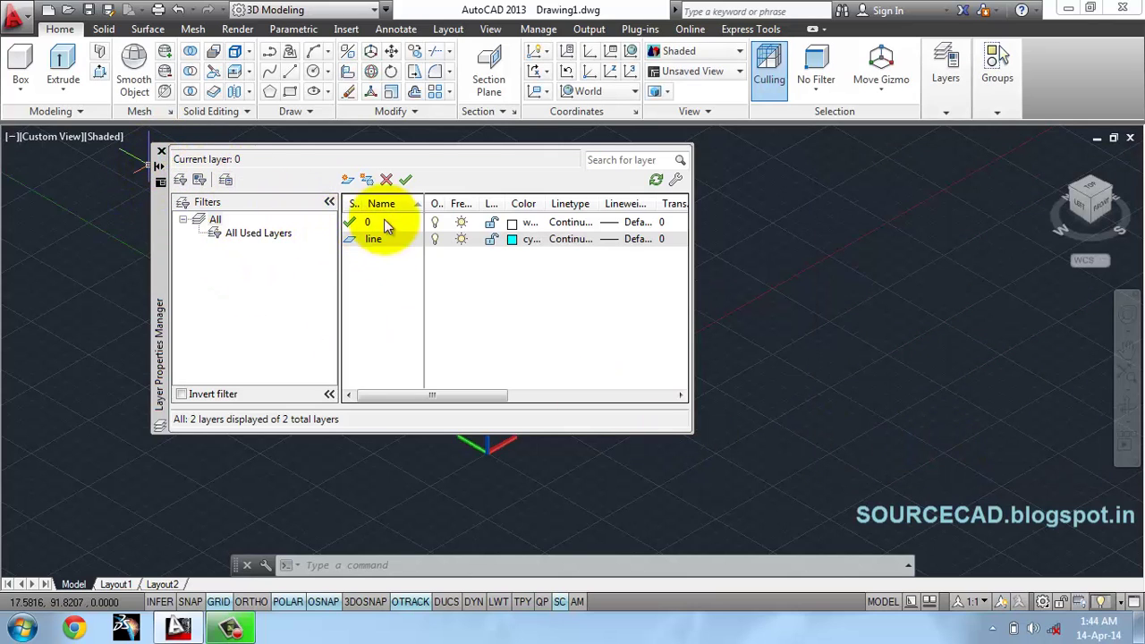
left_click(406, 179)
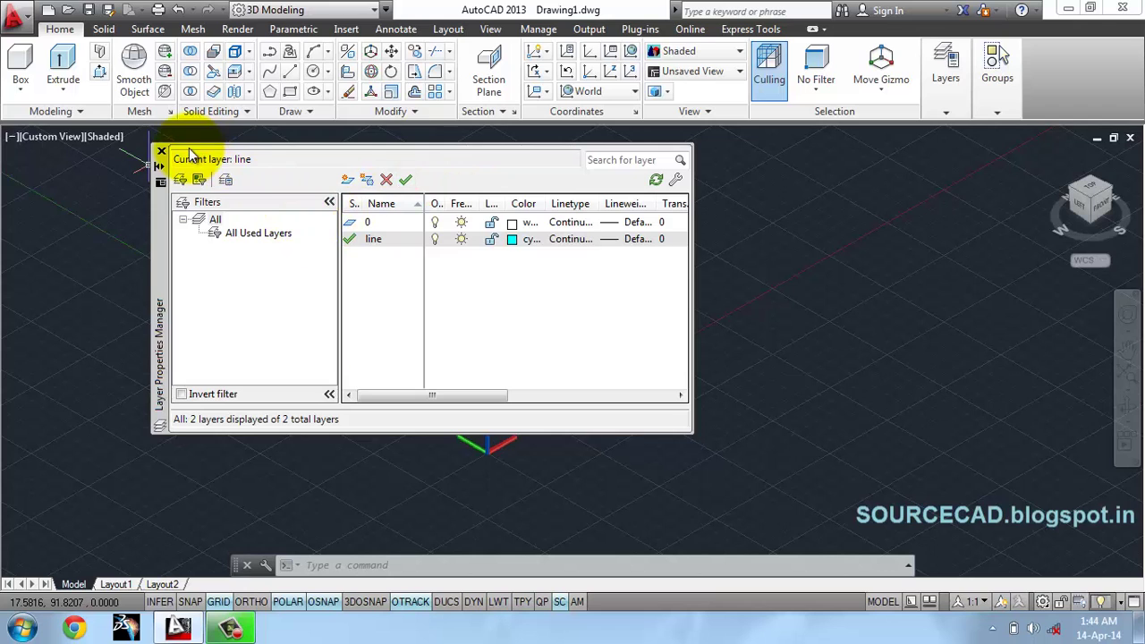
left_click(161, 151)
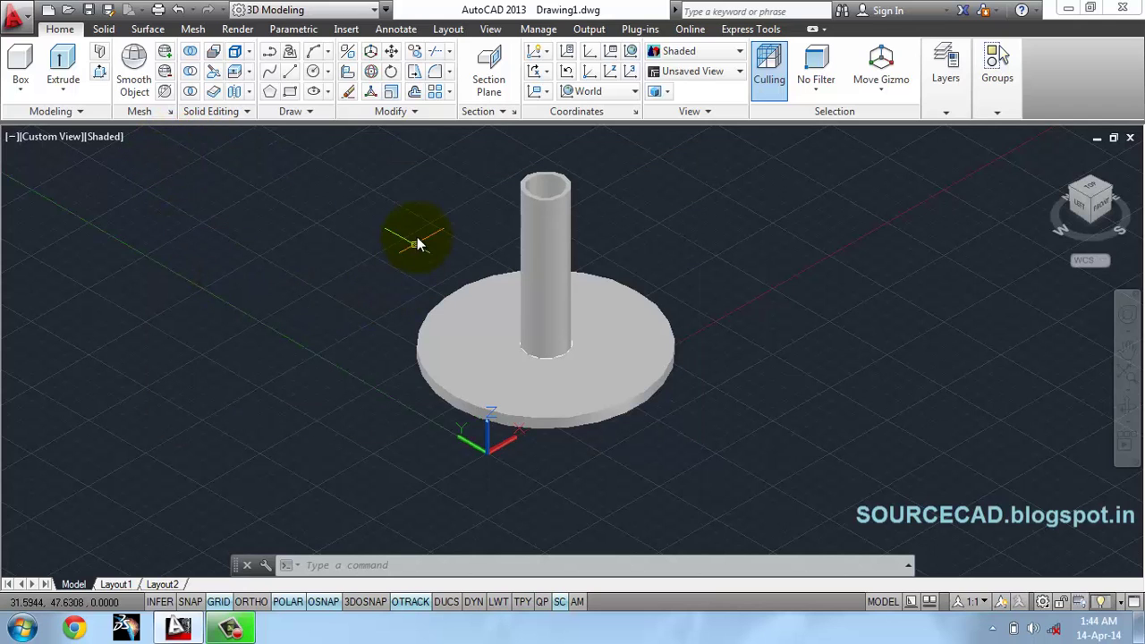
Step: Draw a line 4 units long from the centre of the tube's top face along the 270° polar direction
middle_click_drag(409, 223, 417, 246)
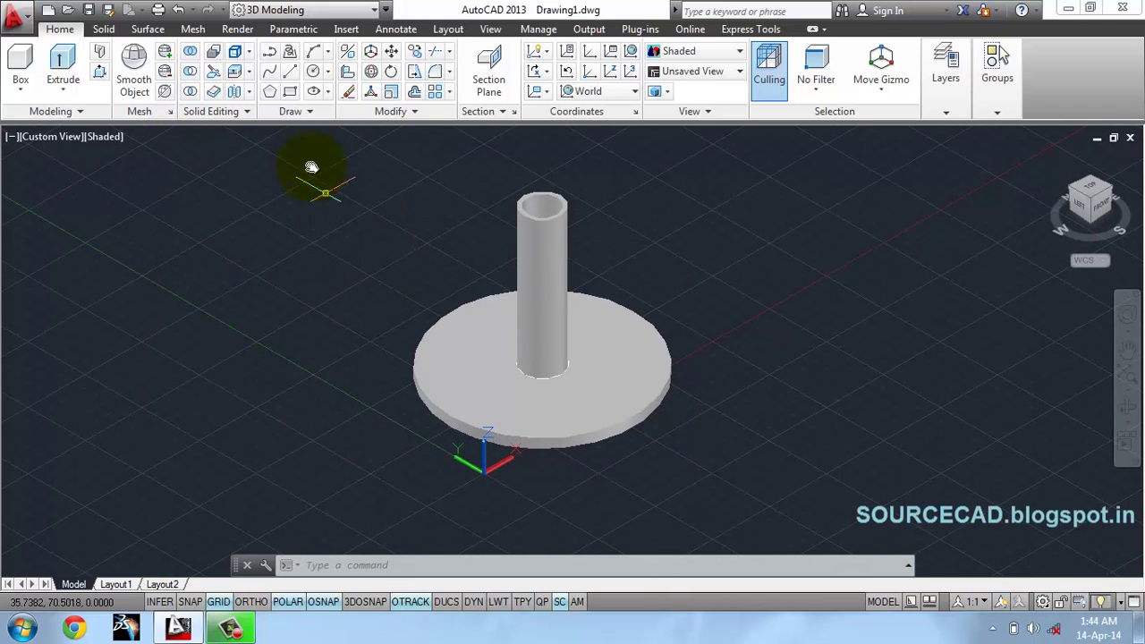
left_click(291, 73)
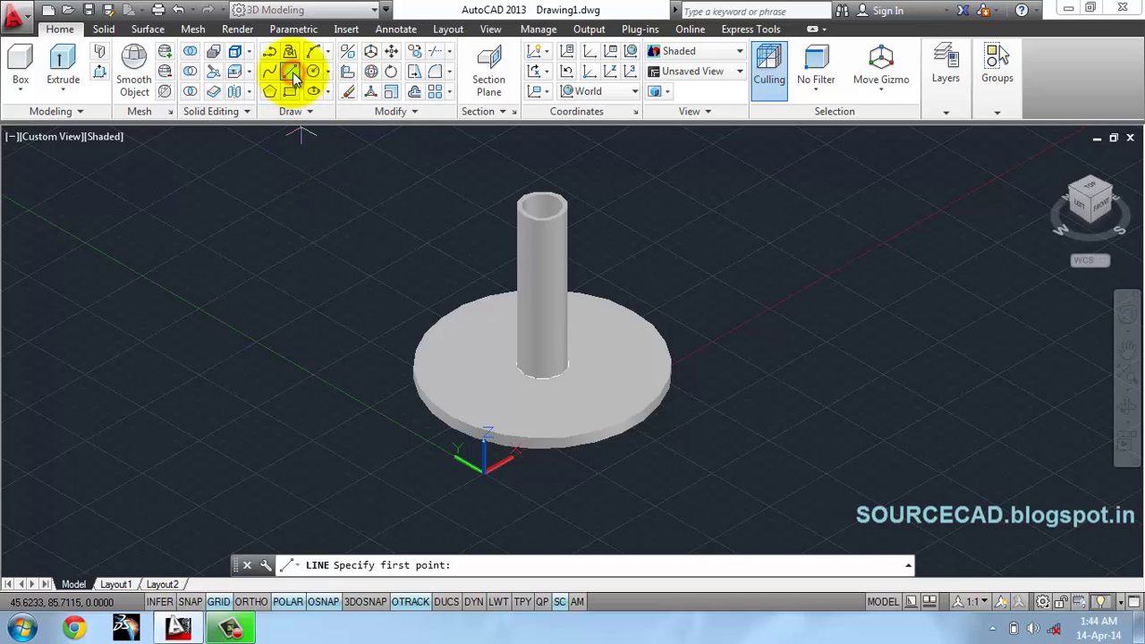
left_click(542, 208)
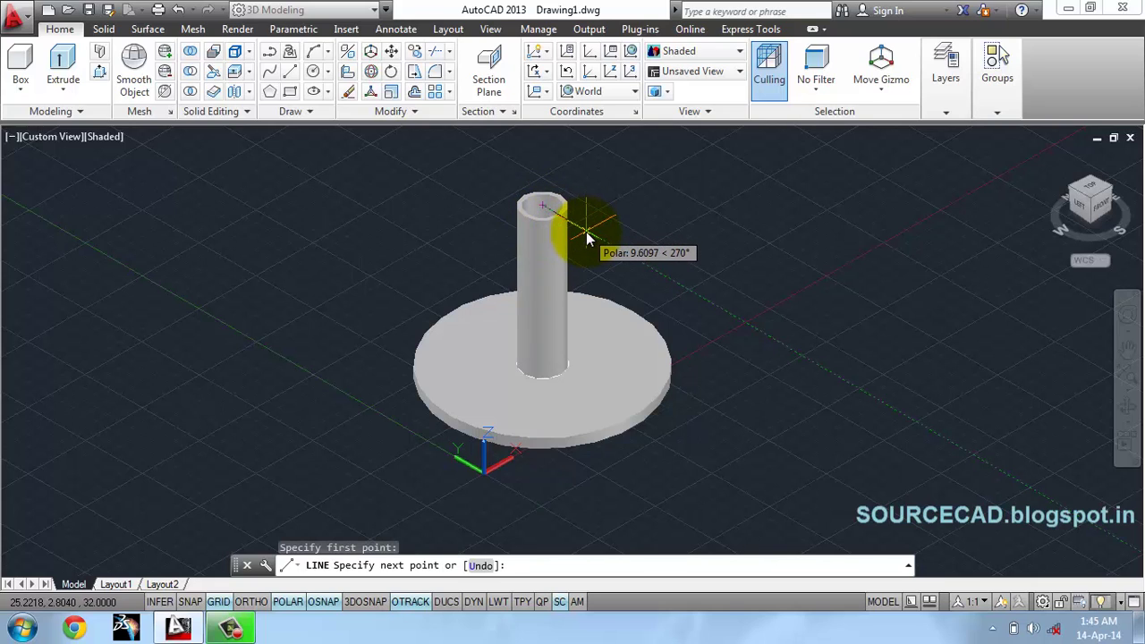
type("4")
key("Return")
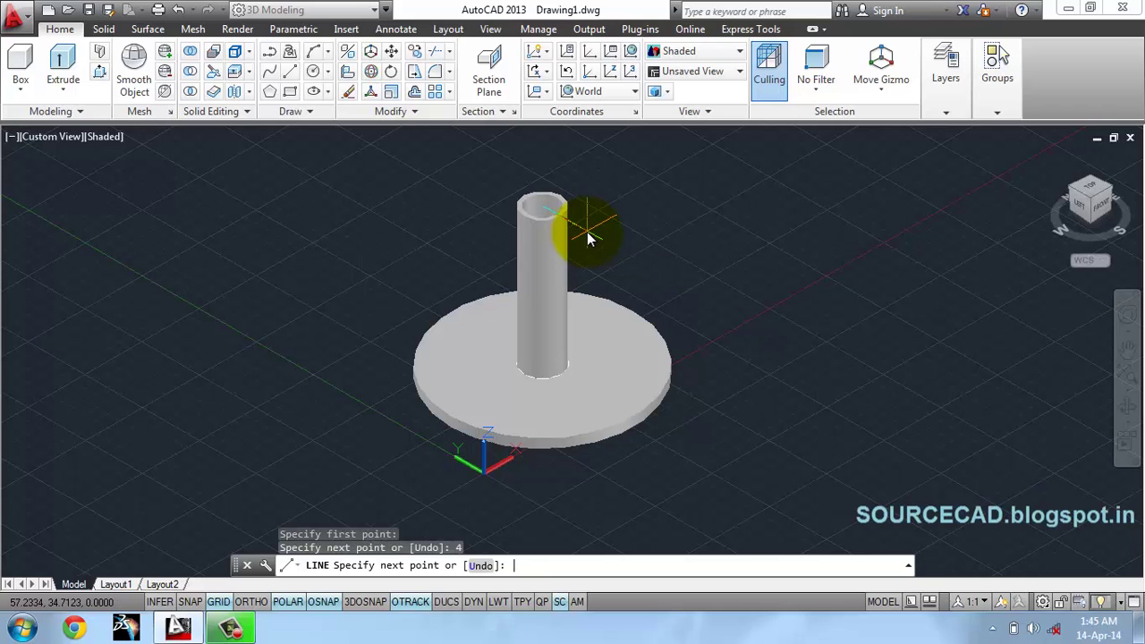
key("Return")
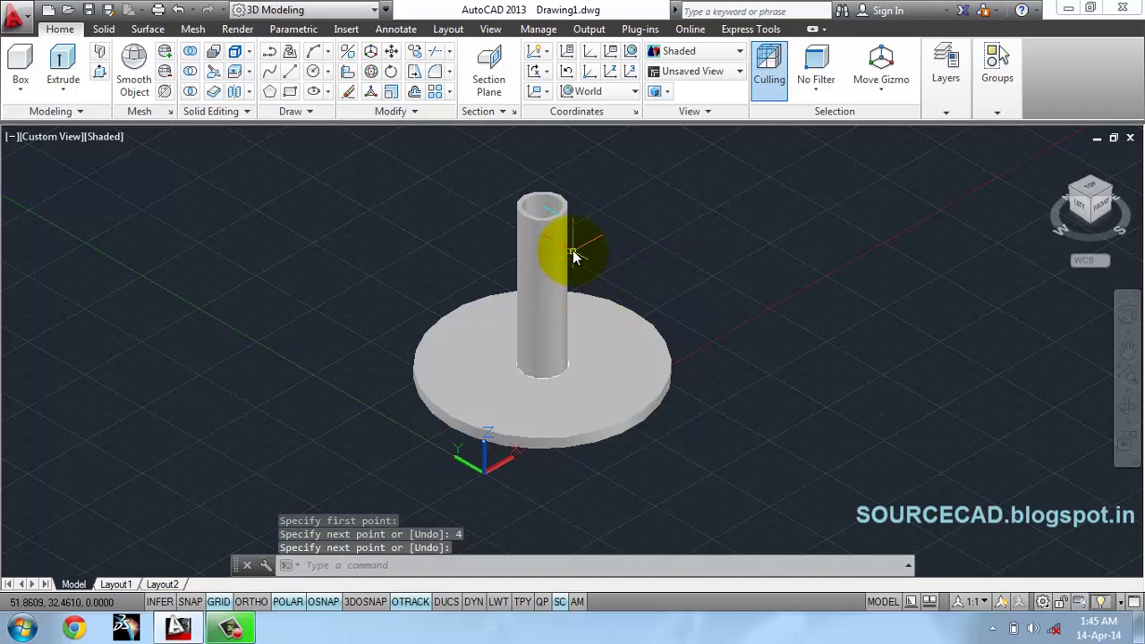
Step: Draw a vertical line 30 units long downward from the outer end of the 4-unit line
scroll(562, 229, "up", 2)
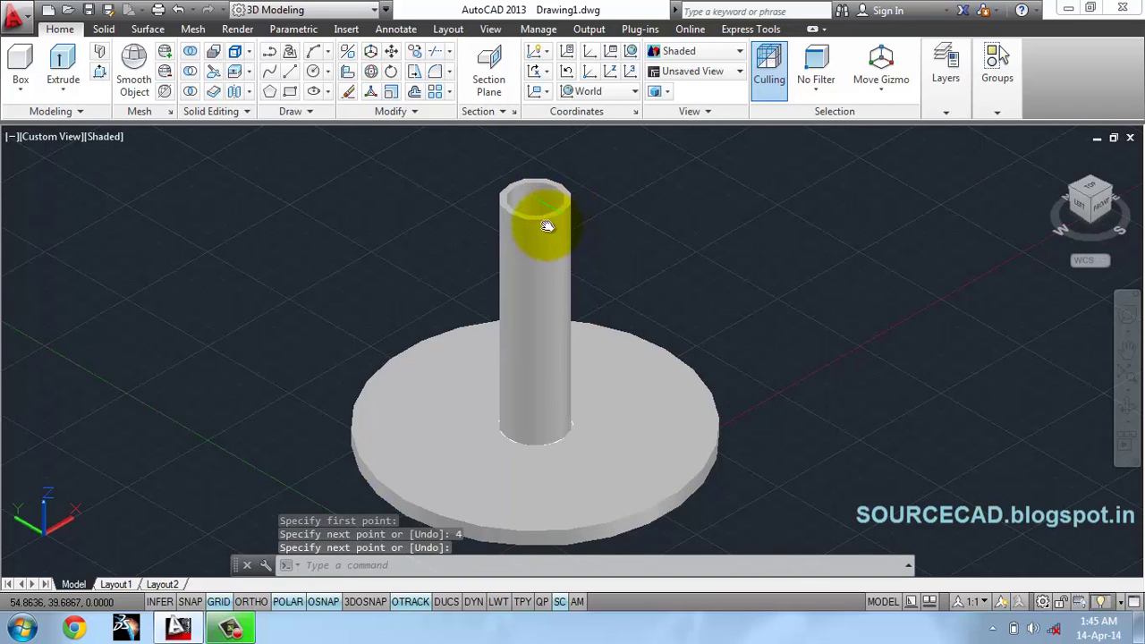
middle_click_drag(560, 205, 532, 206)
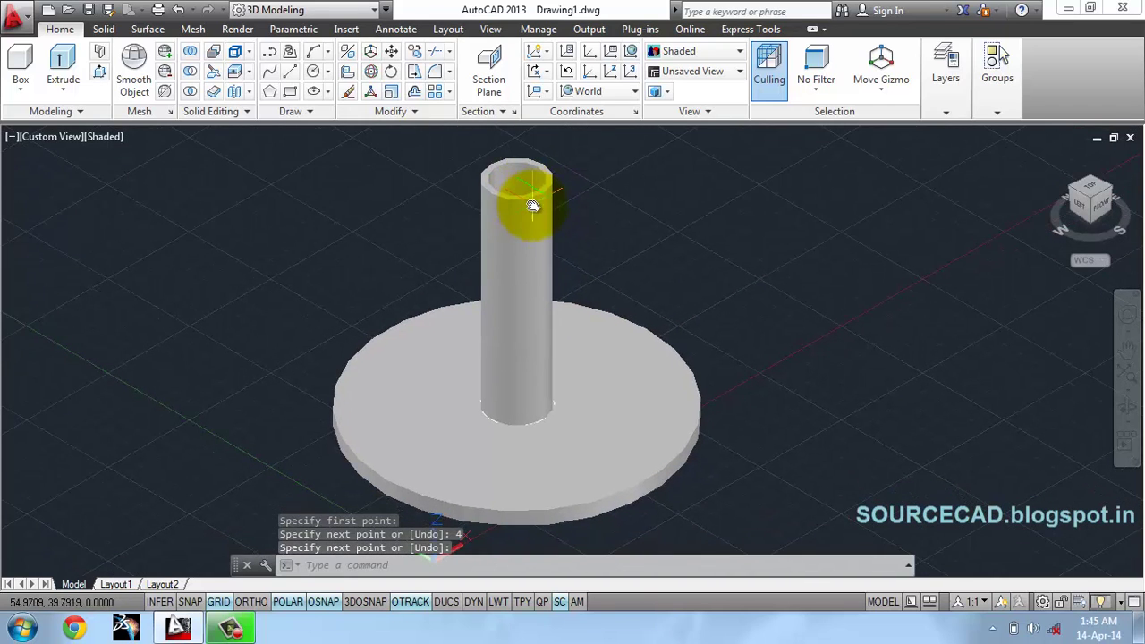
left_click(290, 72)
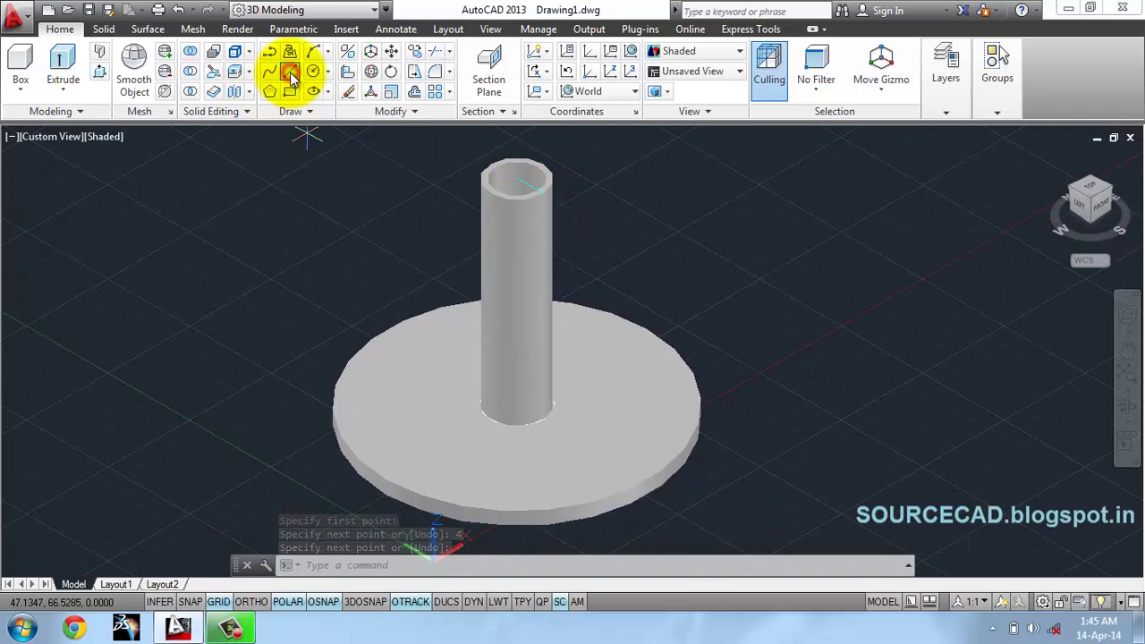
left_click(544, 196)
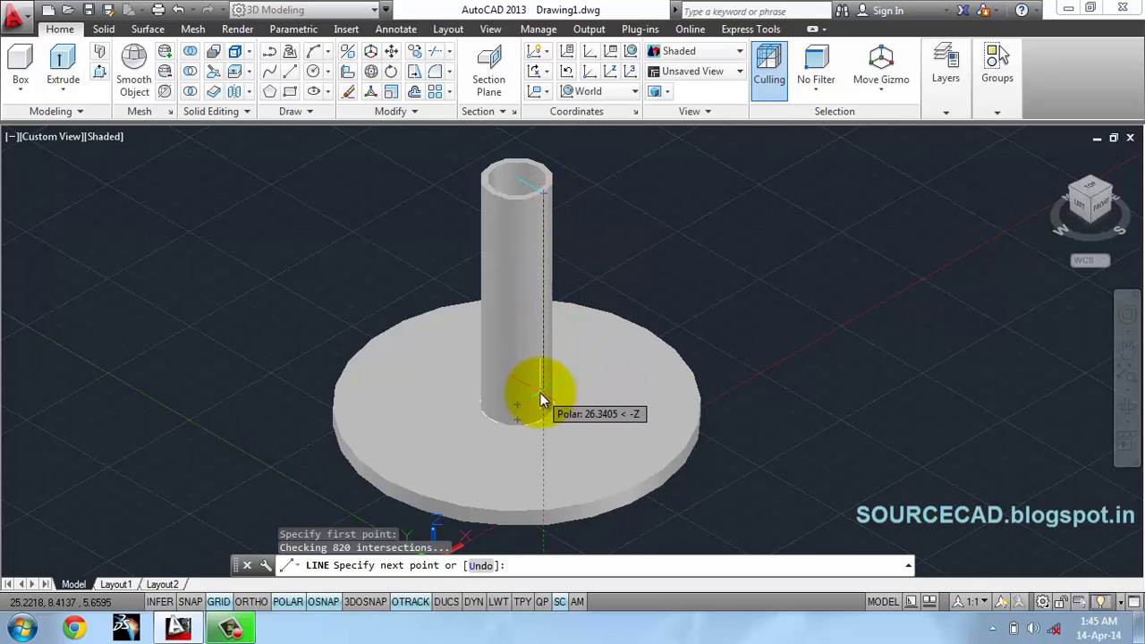
type("30")
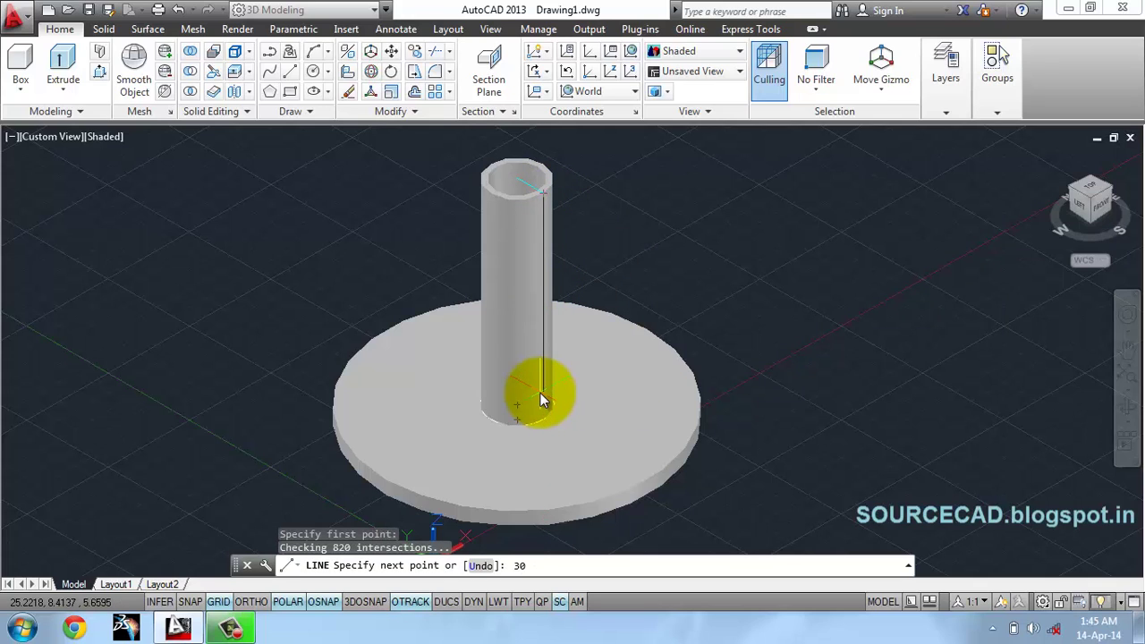
key("Return")
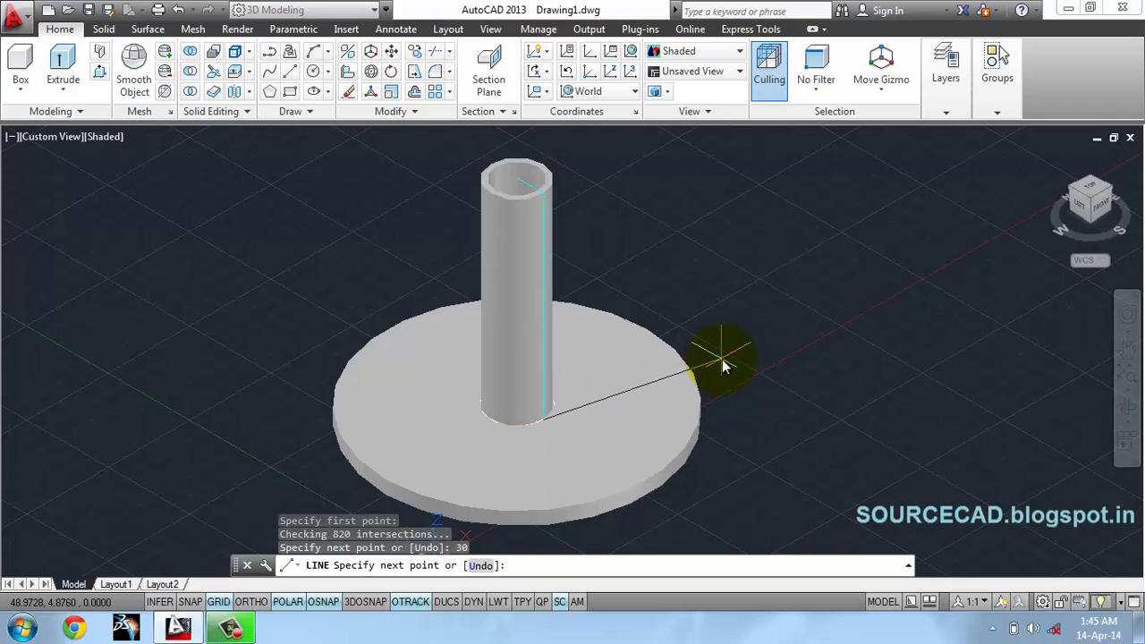
key("Return")
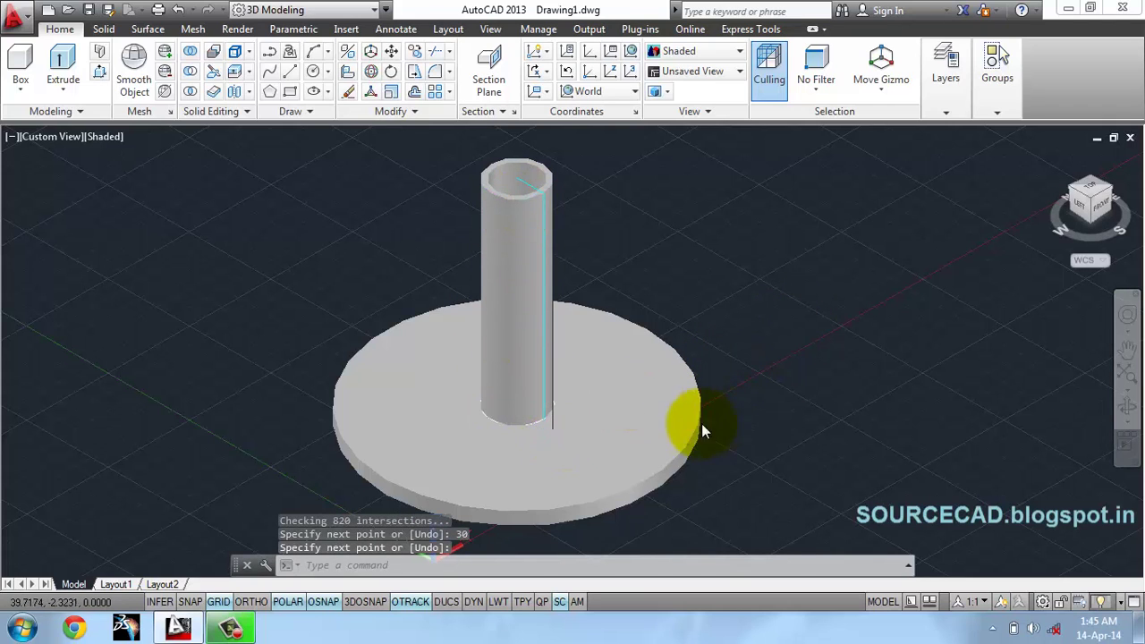
middle_click_drag(701, 423, 771, 320, "shift")
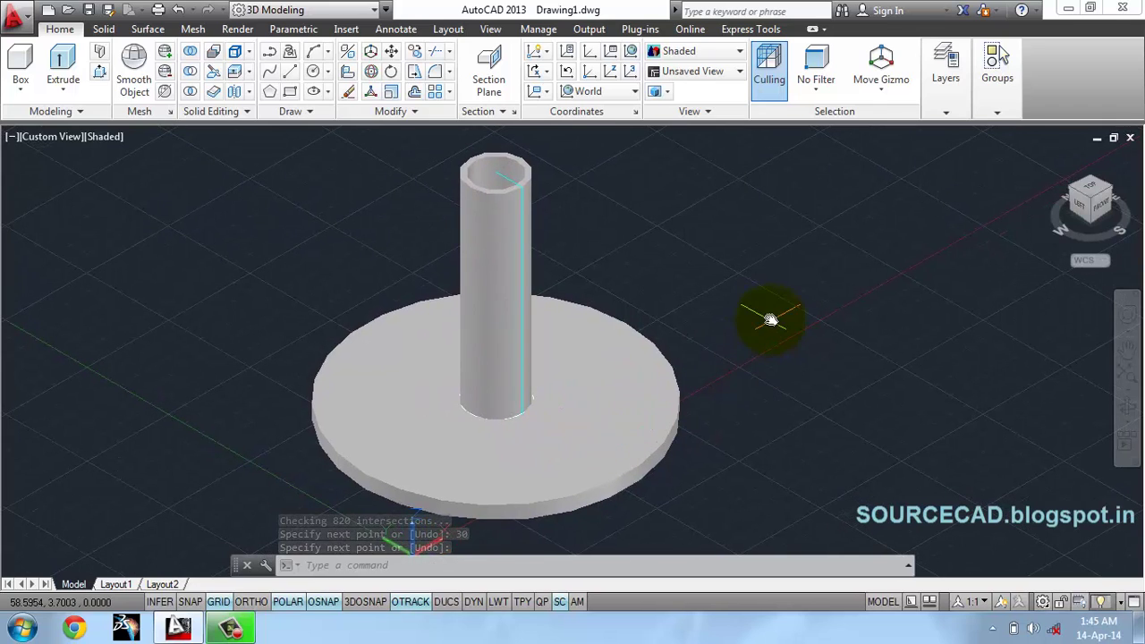
key("Escape")
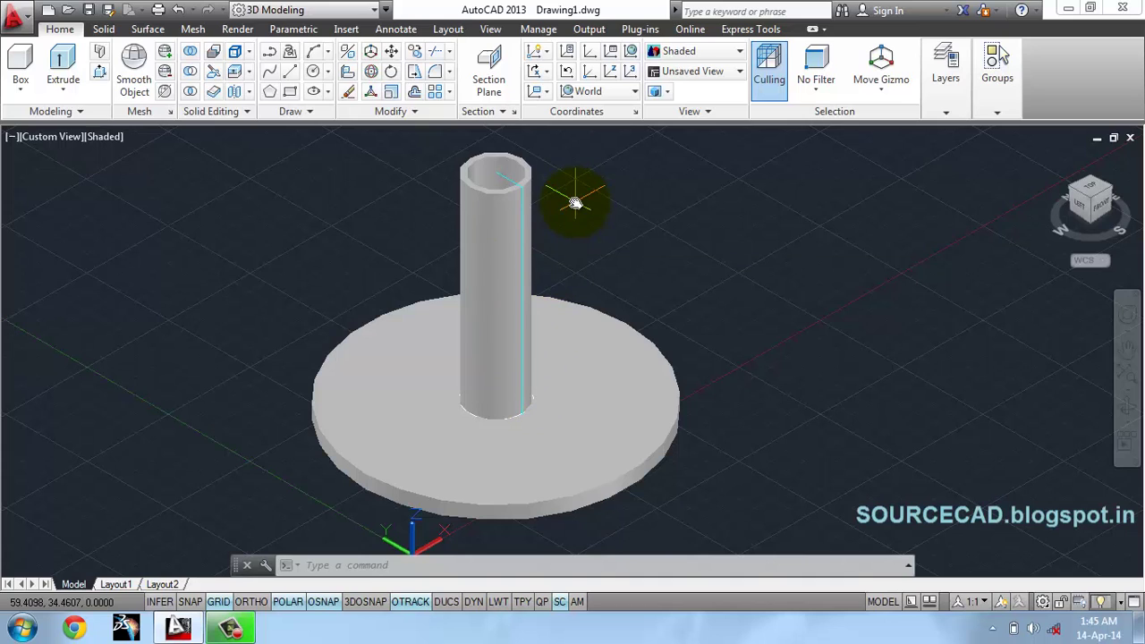
left_click(288, 107)
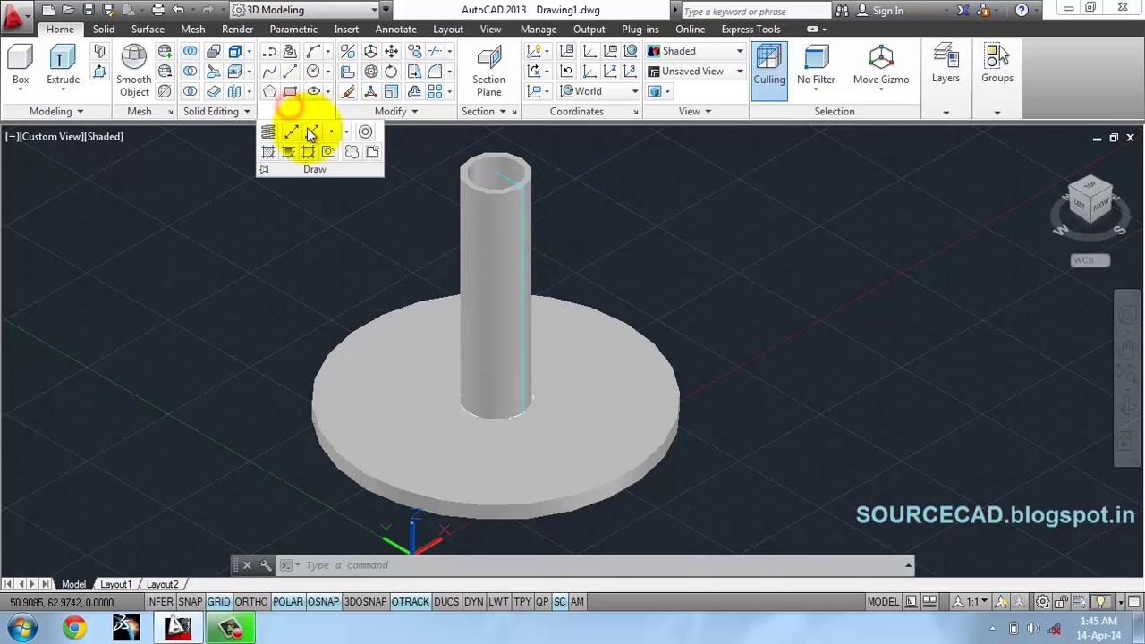
left_click(346, 132)
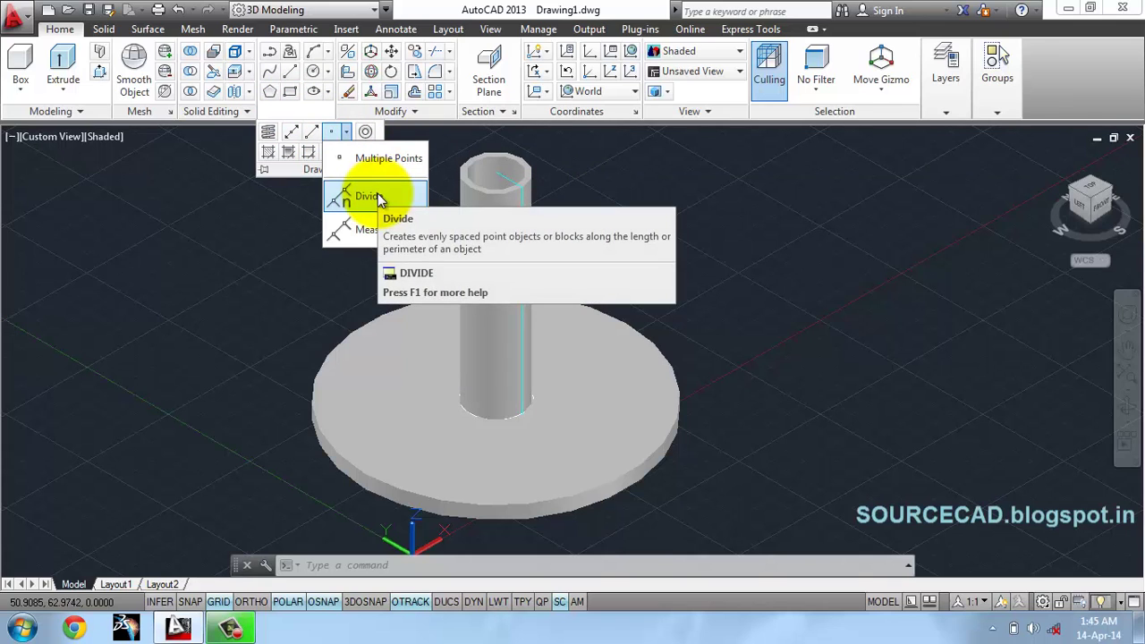
left_click(622, 204)
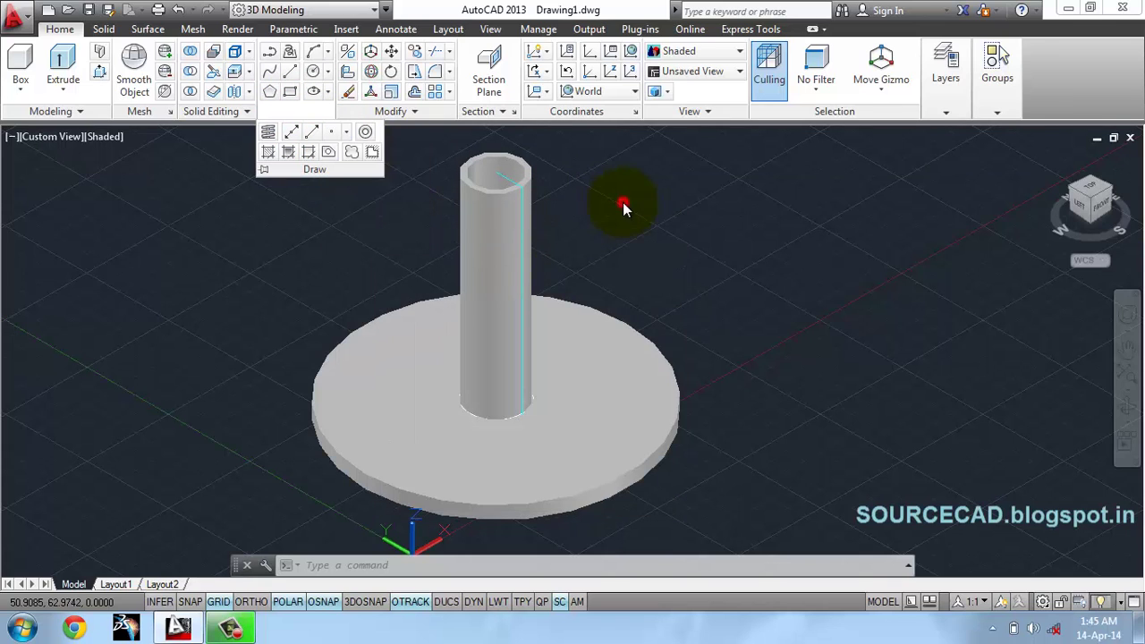
left_click(483, 230)
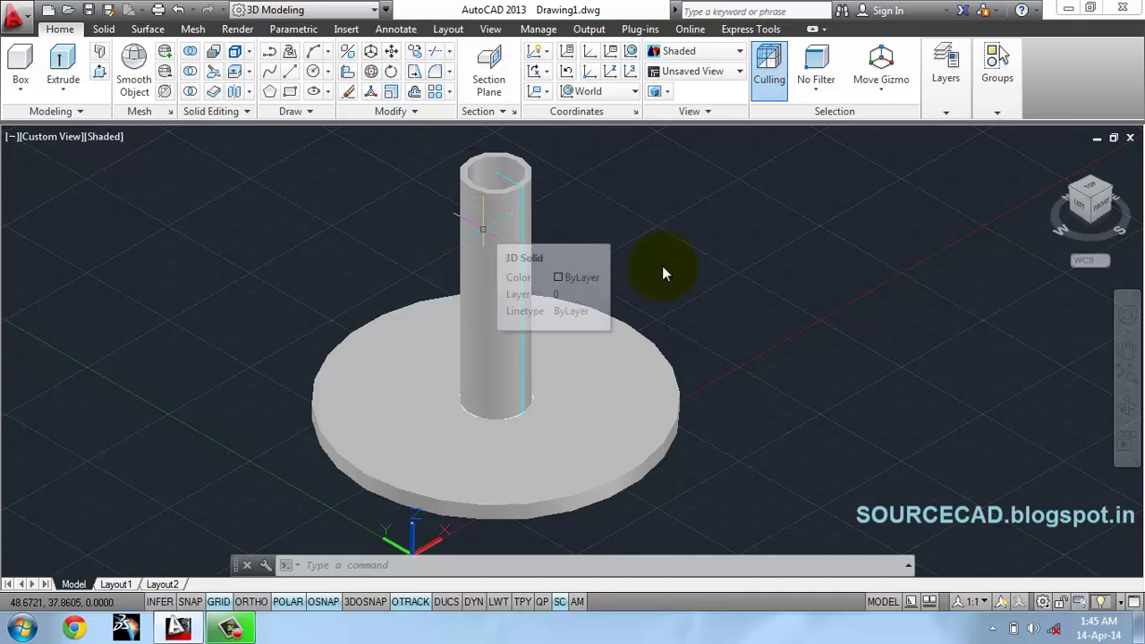
Step: Turn off layer 0 to hide the disc and tube solids
left_click(945, 106)
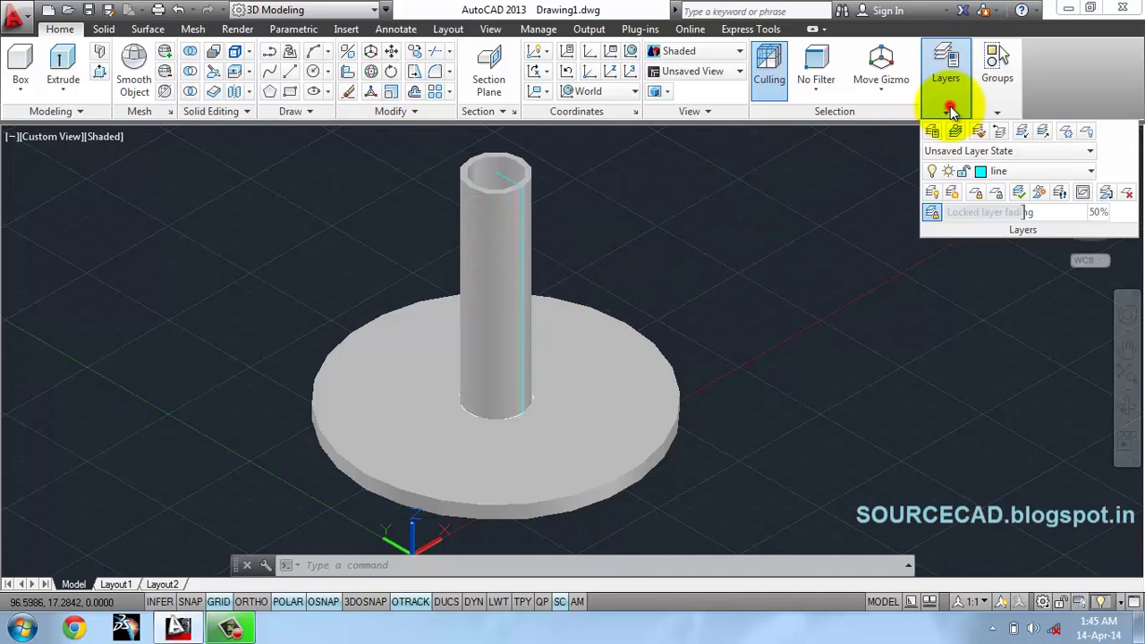
left_click(1017, 170)
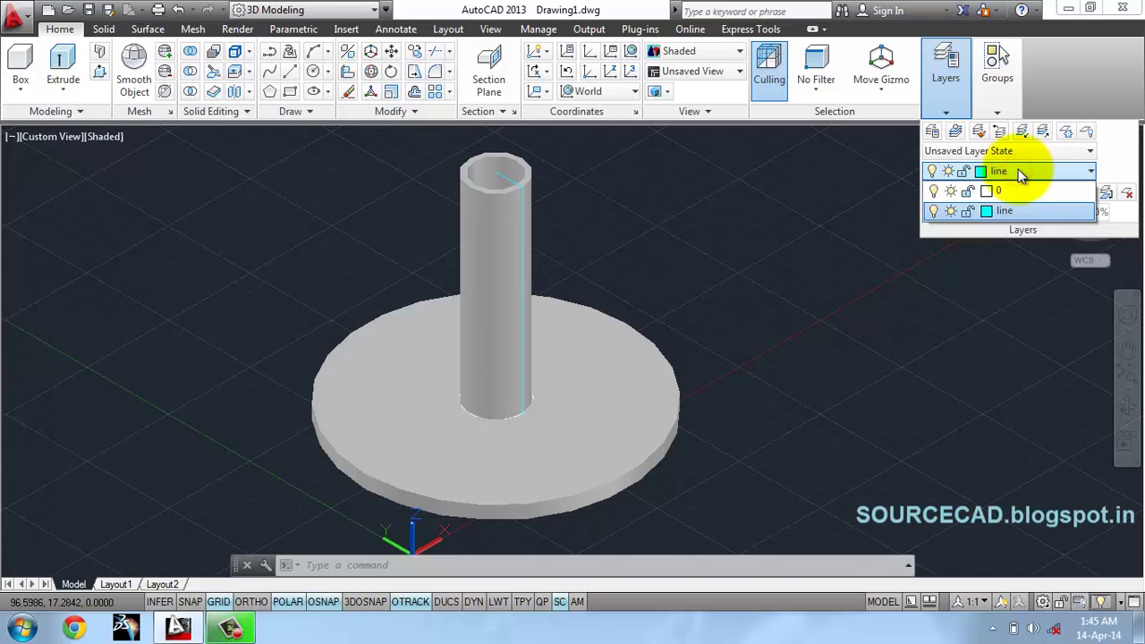
left_click(933, 191)
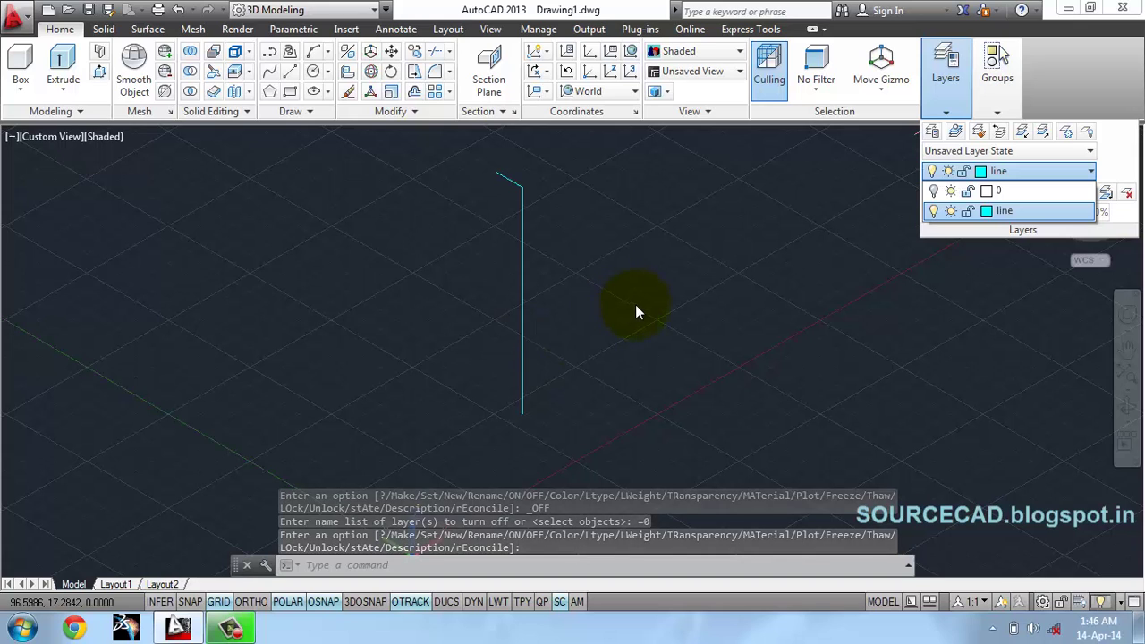
left_click(845, 222)
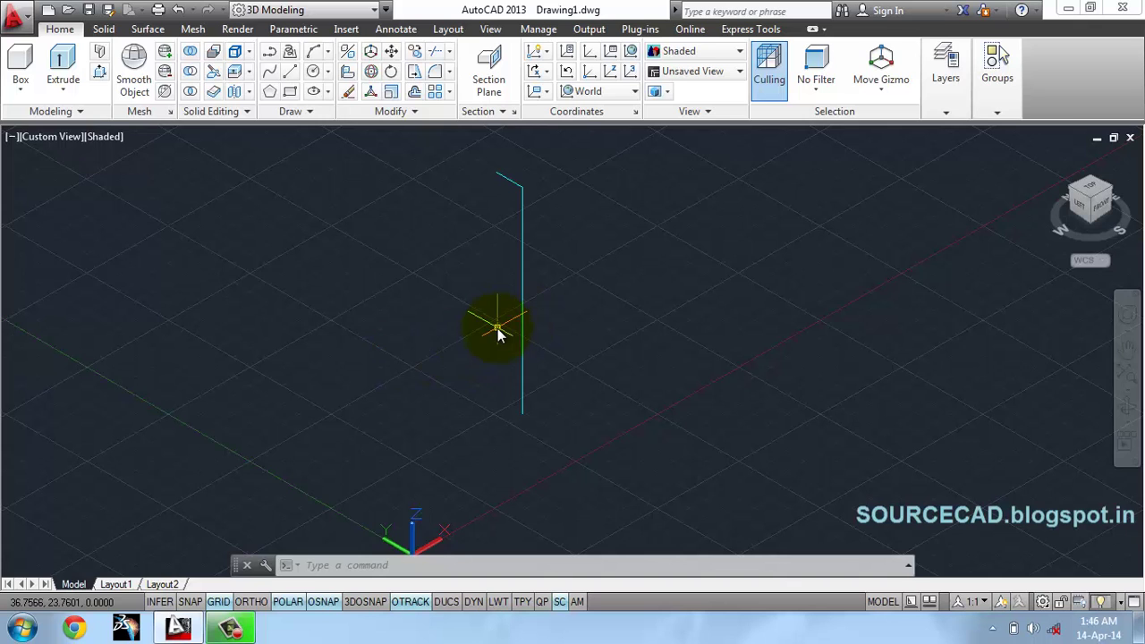
middle_click_drag(497, 330, 522, 325)
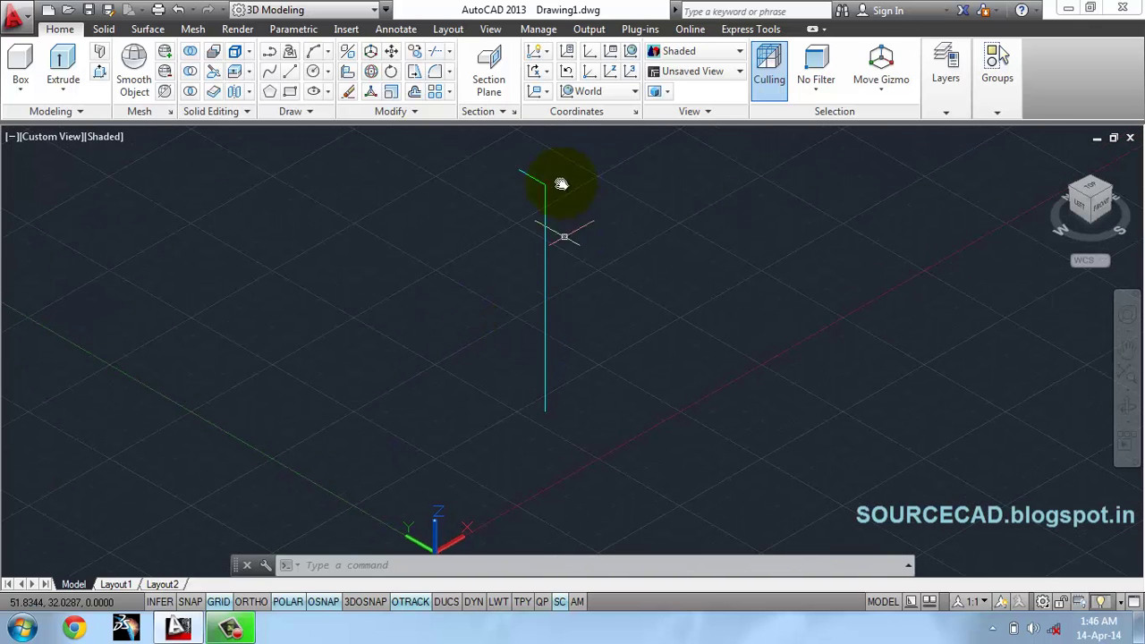
left_click(1126, 407)
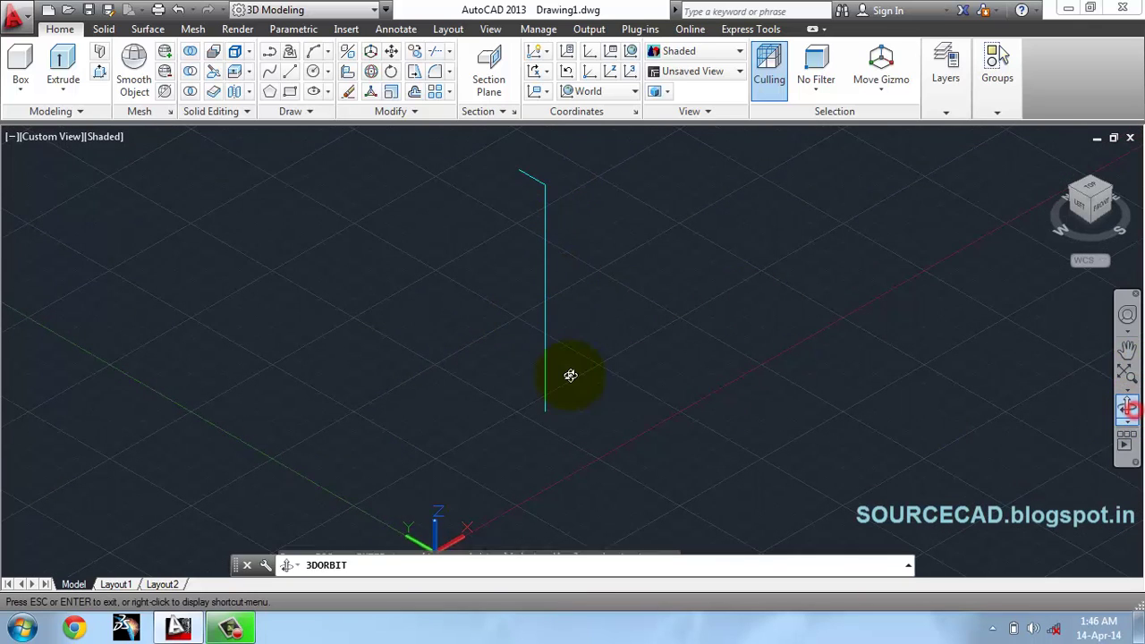
mouse_move(569, 377)
left_mouse_down()
mouse_move(632, 330)
mouse_move(575, 388)
mouse_move(581, 367)
left_mouse_up()
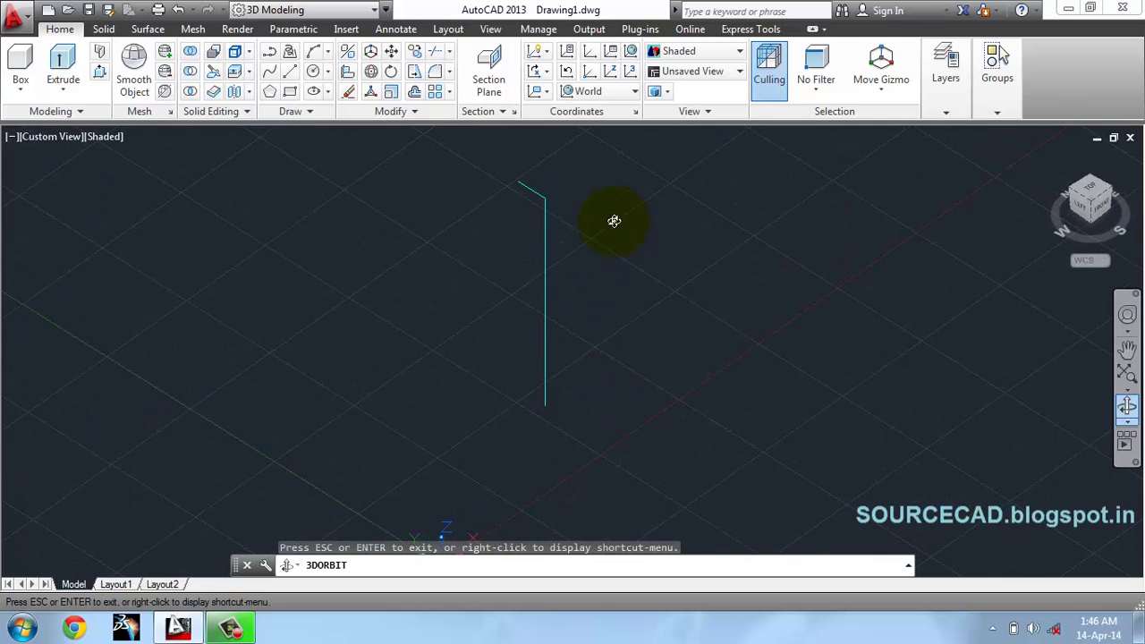
right_click(617, 214)
left_click(651, 225)
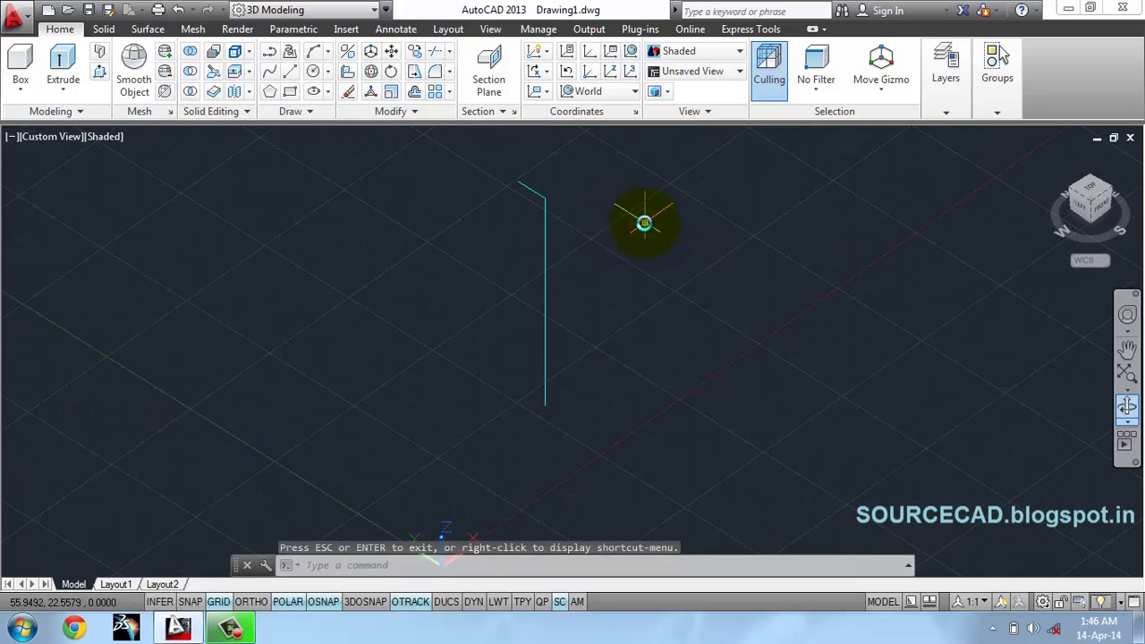
Step: Divide the 30-unit vertical line into 8 equal segments
left_click(318, 110)
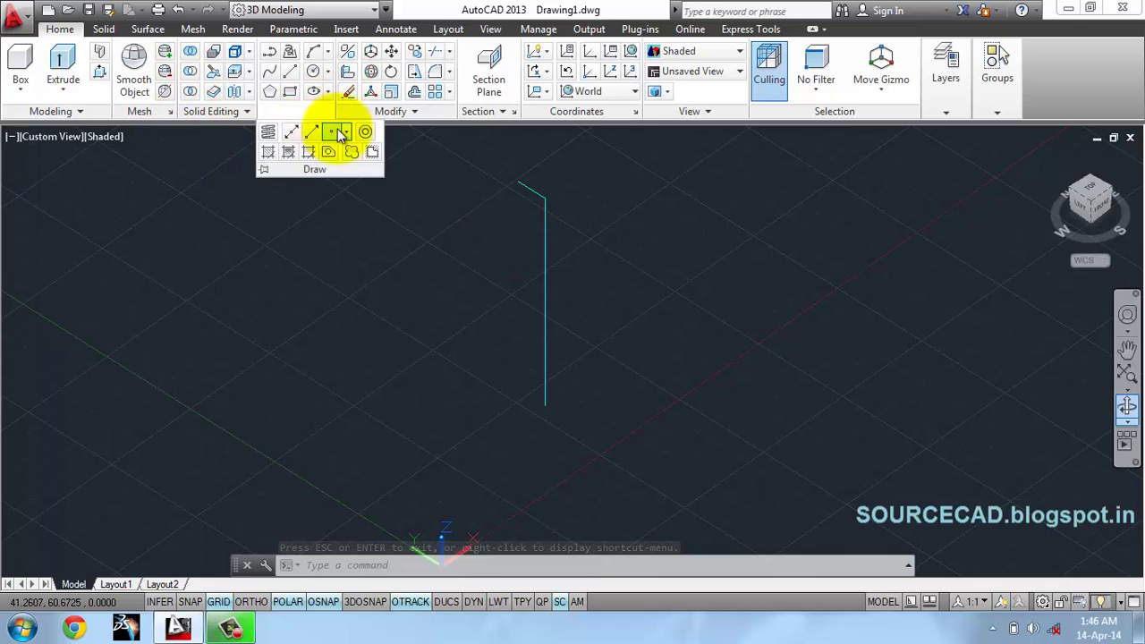
left_click(345, 131)
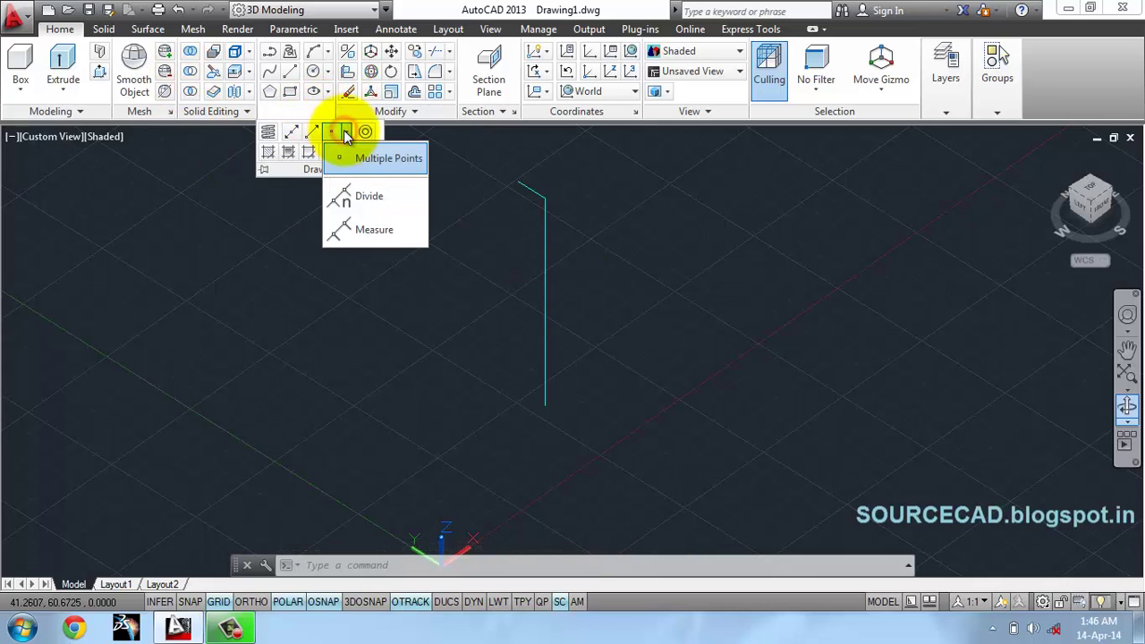
left_click(362, 195)
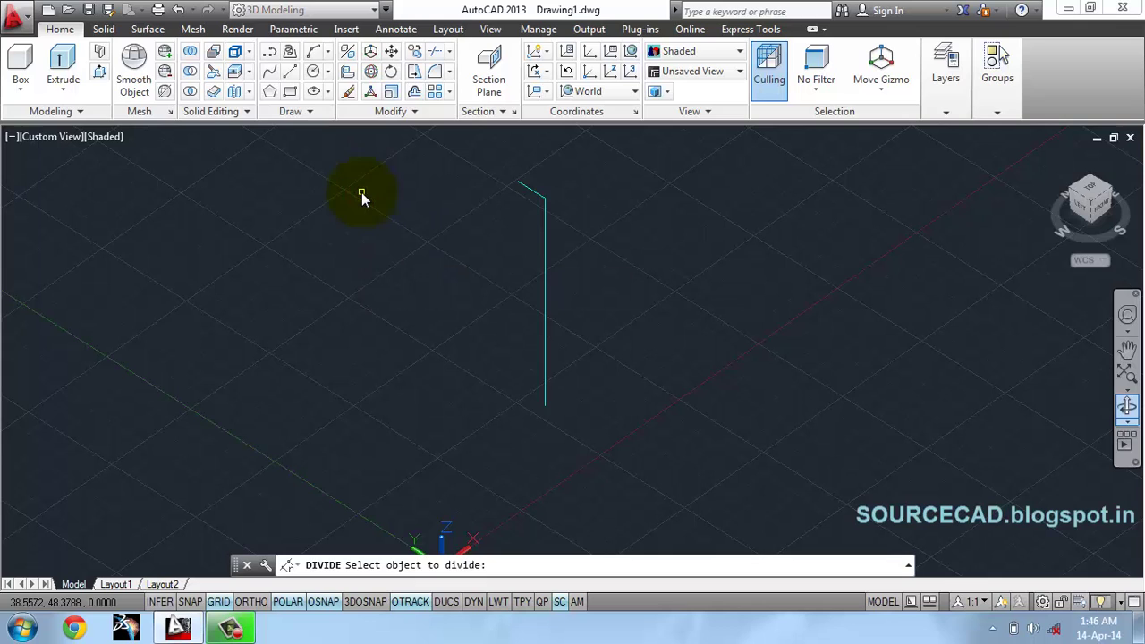
left_click(543, 271)
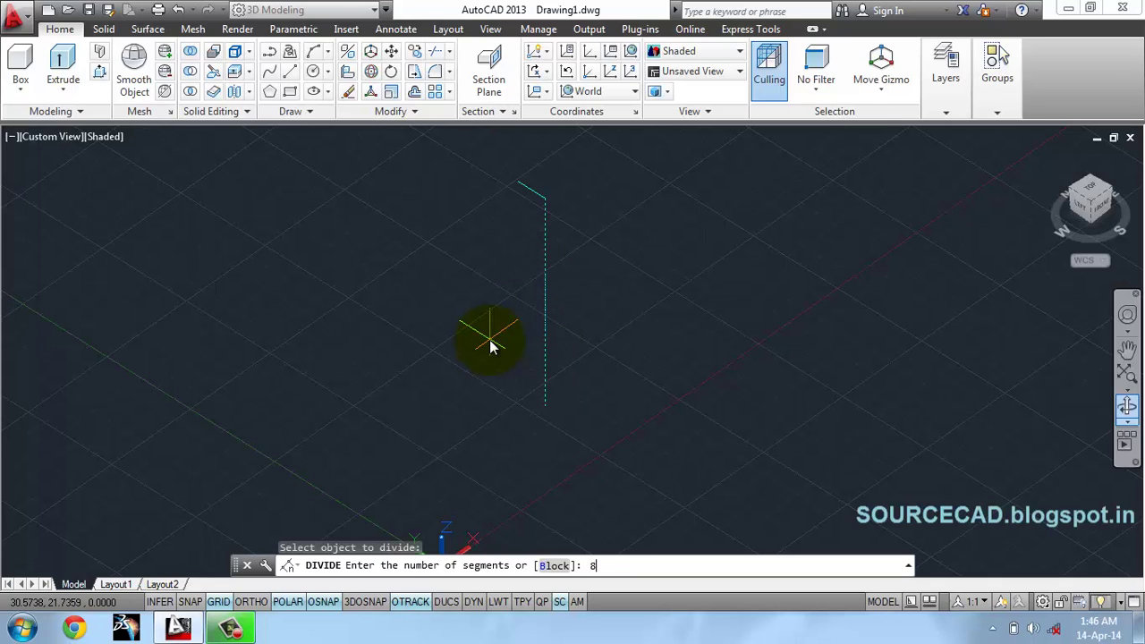
key("Return")
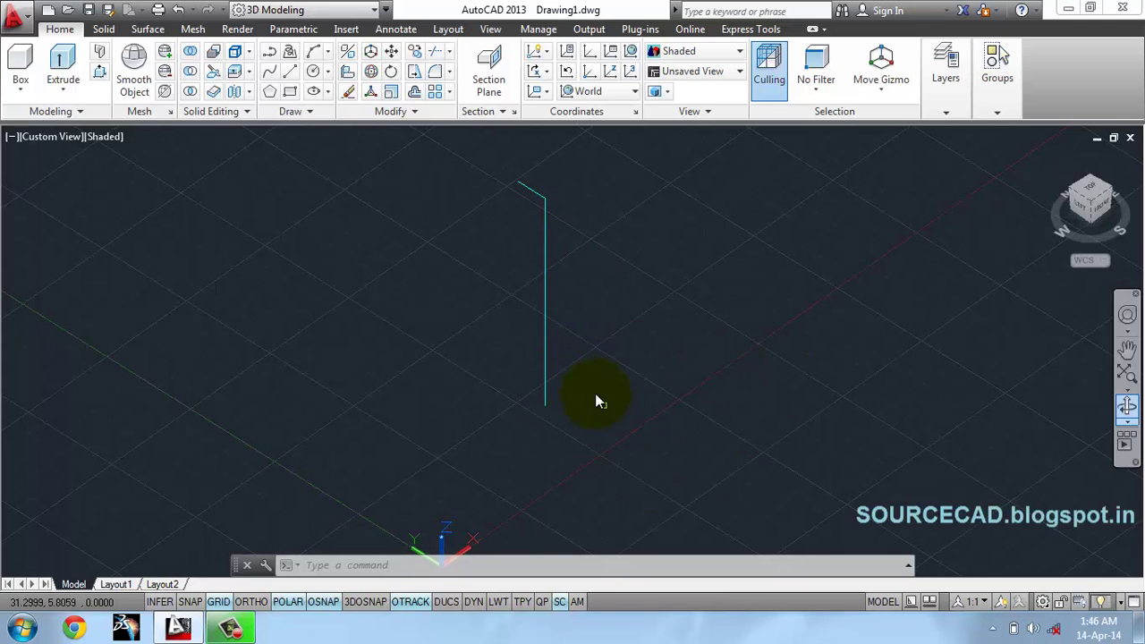
Step: Switch to the Left view and align the UCS with the current view
middle_click_drag(595, 393, 597, 372, "shift")
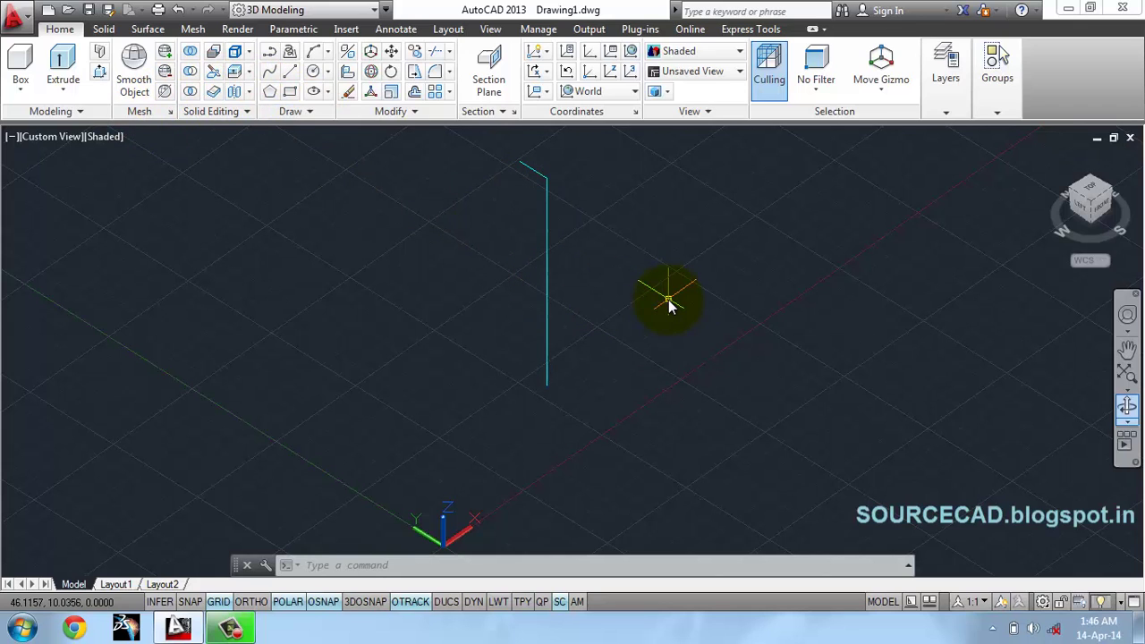
left_click(1084, 213)
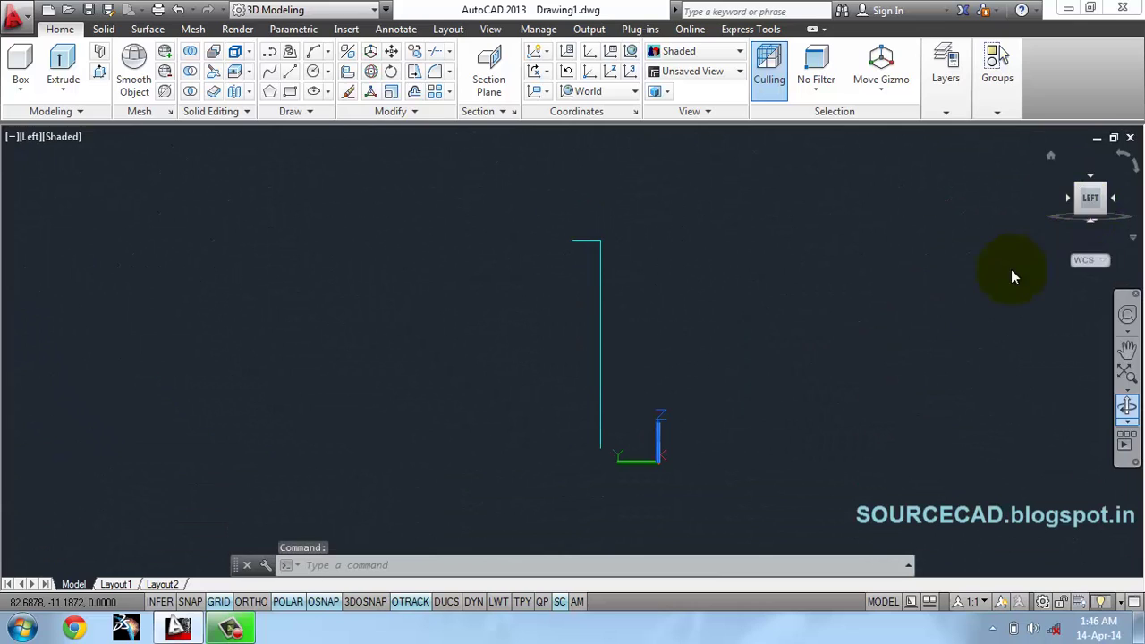
middle_click_drag(626, 383, 591, 370)
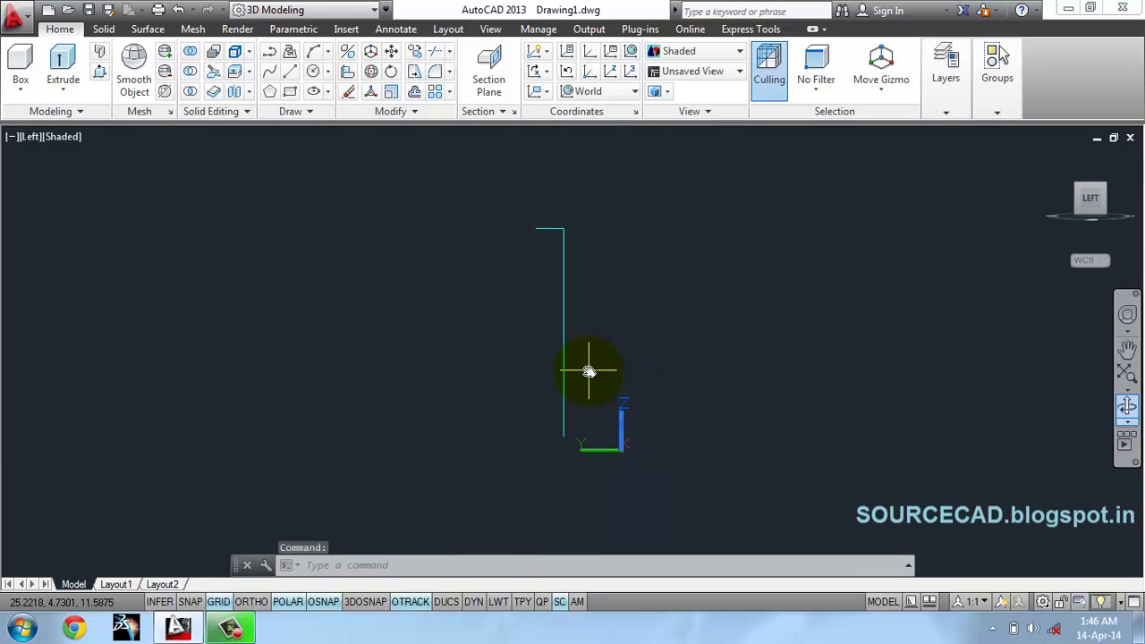
left_click(542, 93)
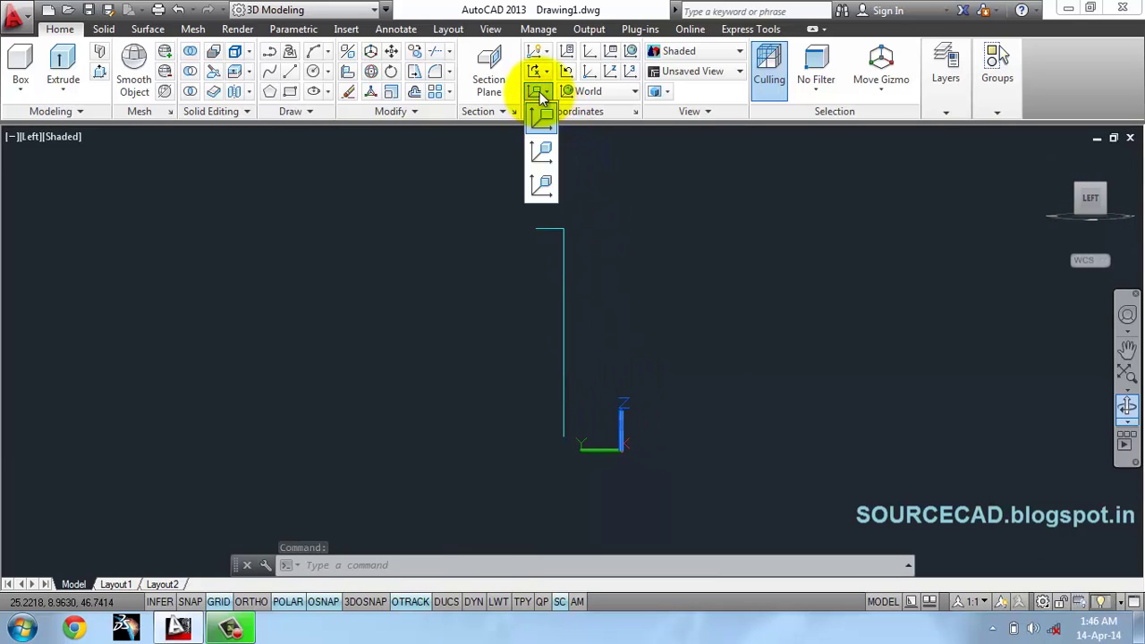
left_click(541, 119)
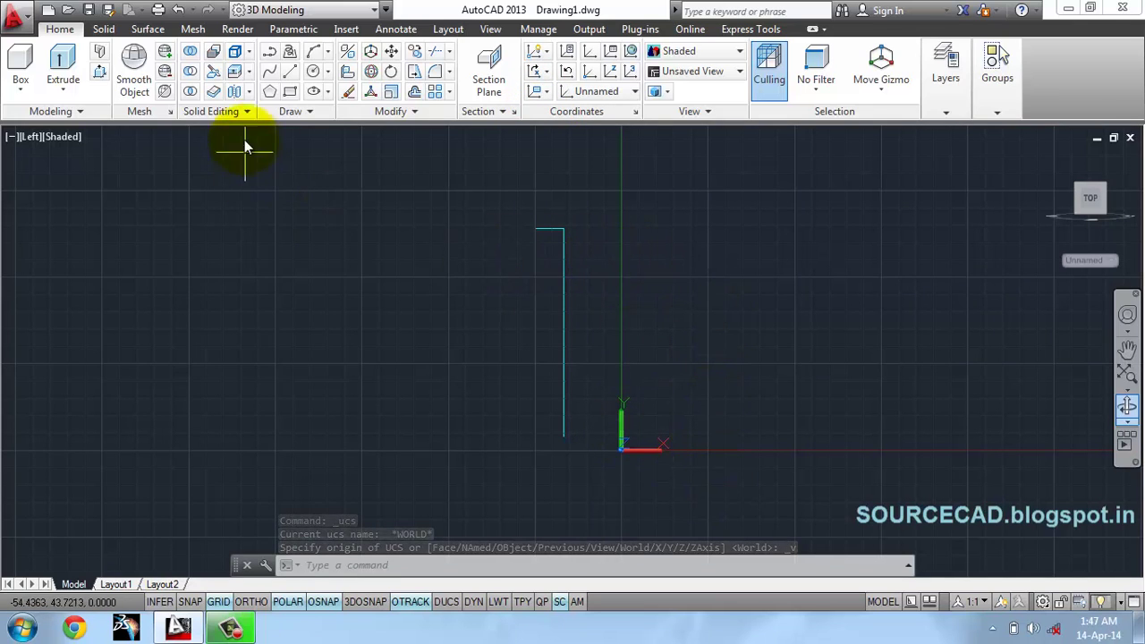
Step: Draw a line 2 units long along 0° from the first division point below the top of the vertical line
left_click(289, 70)
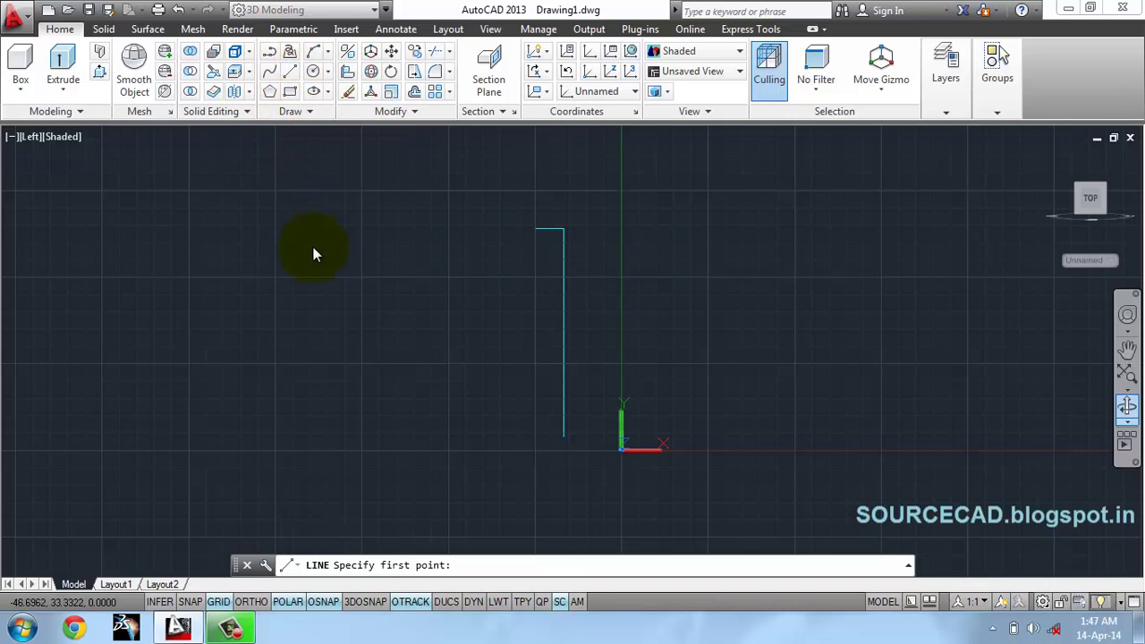
left_click(563, 233)
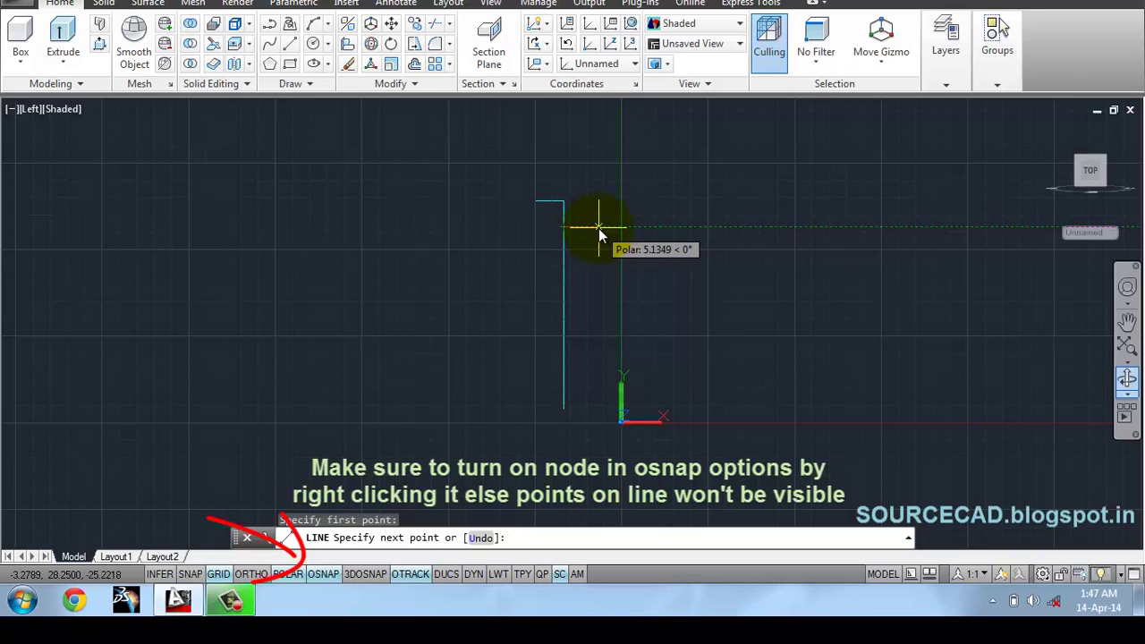
left_click(598, 229)
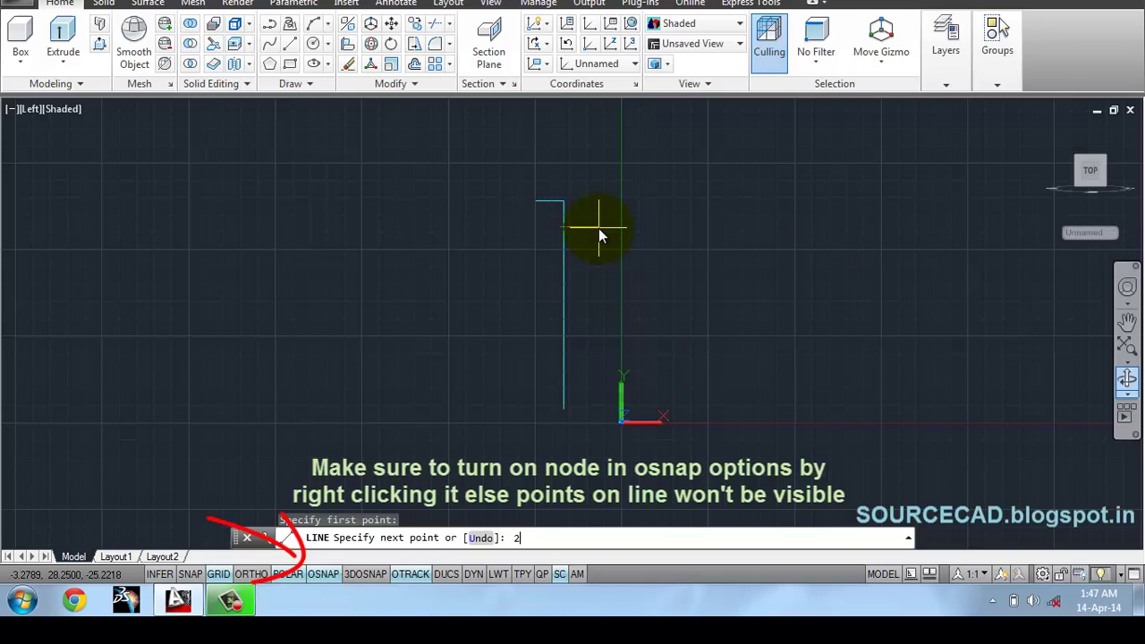
key("Return")
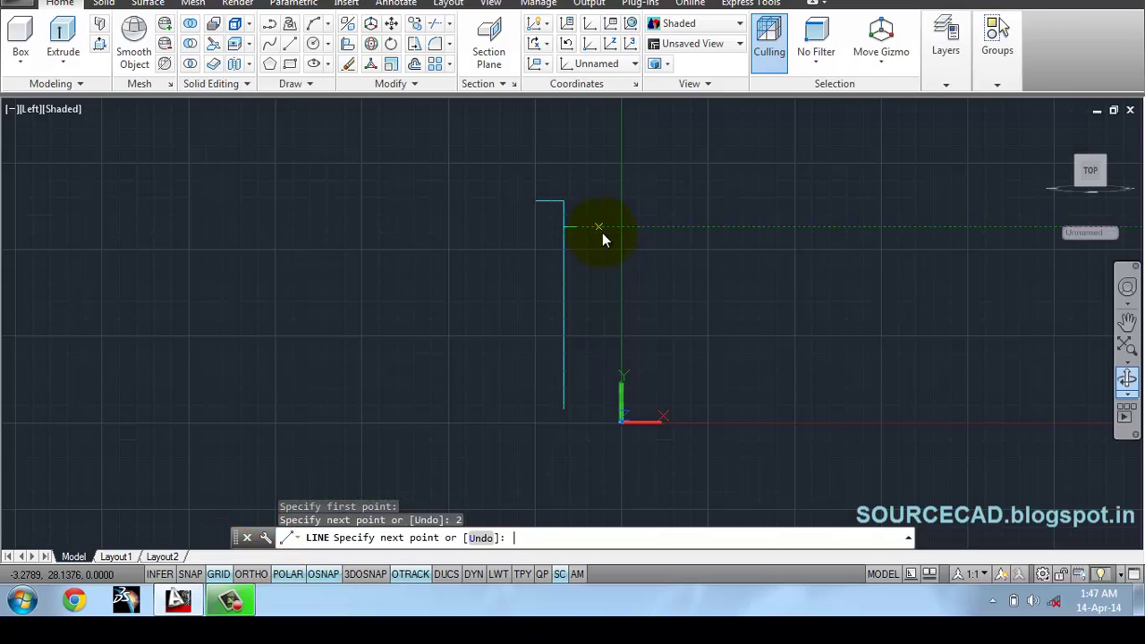
key("Return")
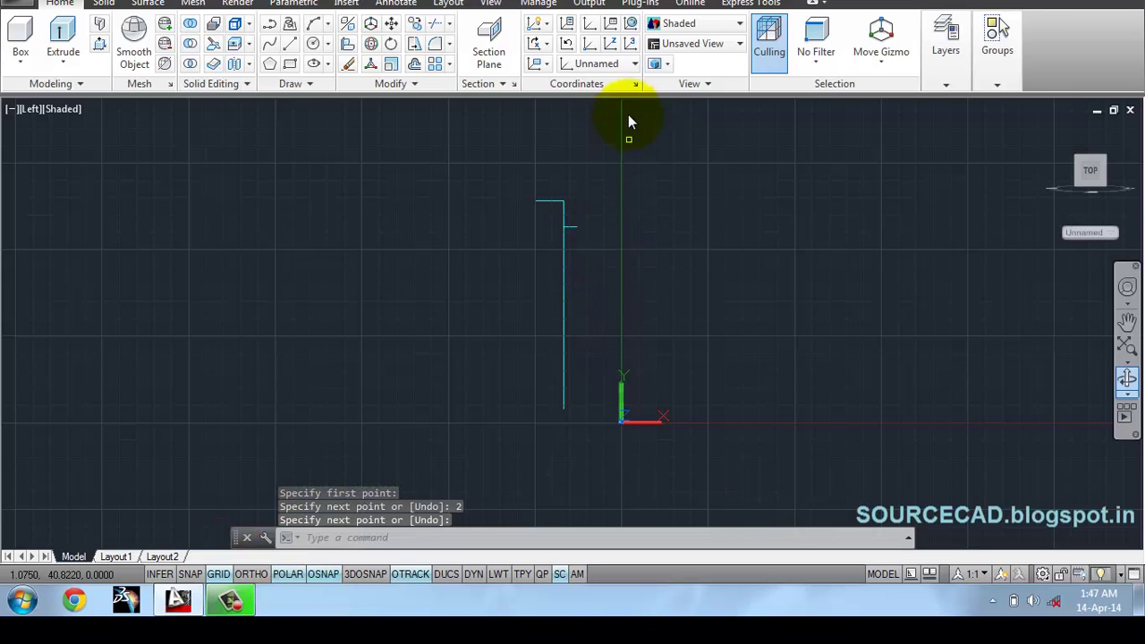
Step: Draw a line 4 units long along 0° from the second division point of the vertical line
left_click(271, 63)
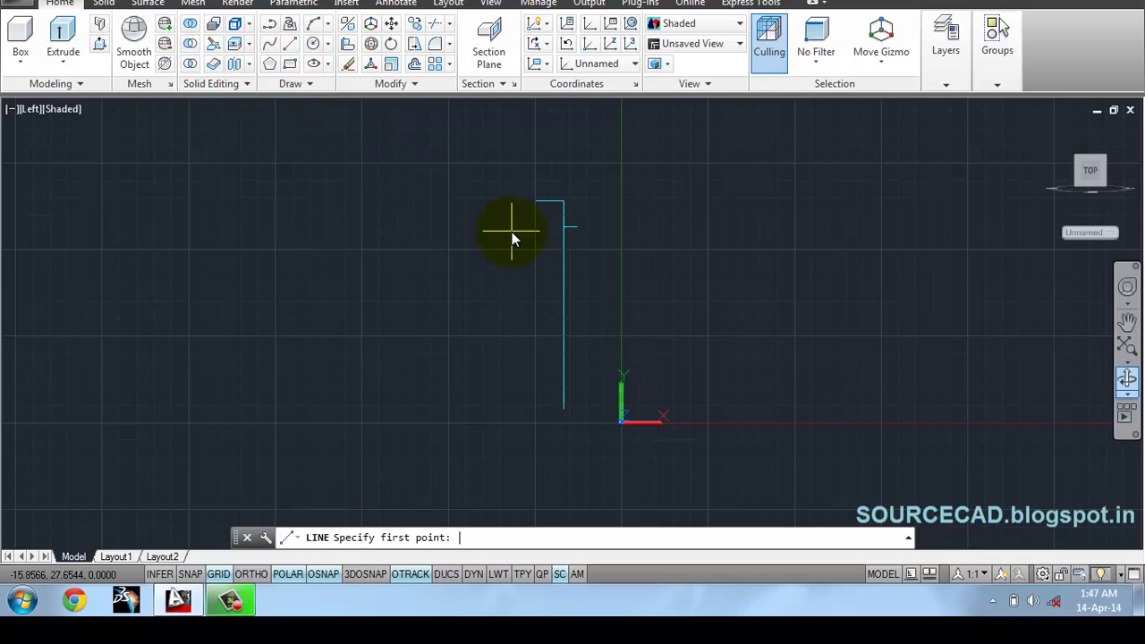
left_click(563, 254)
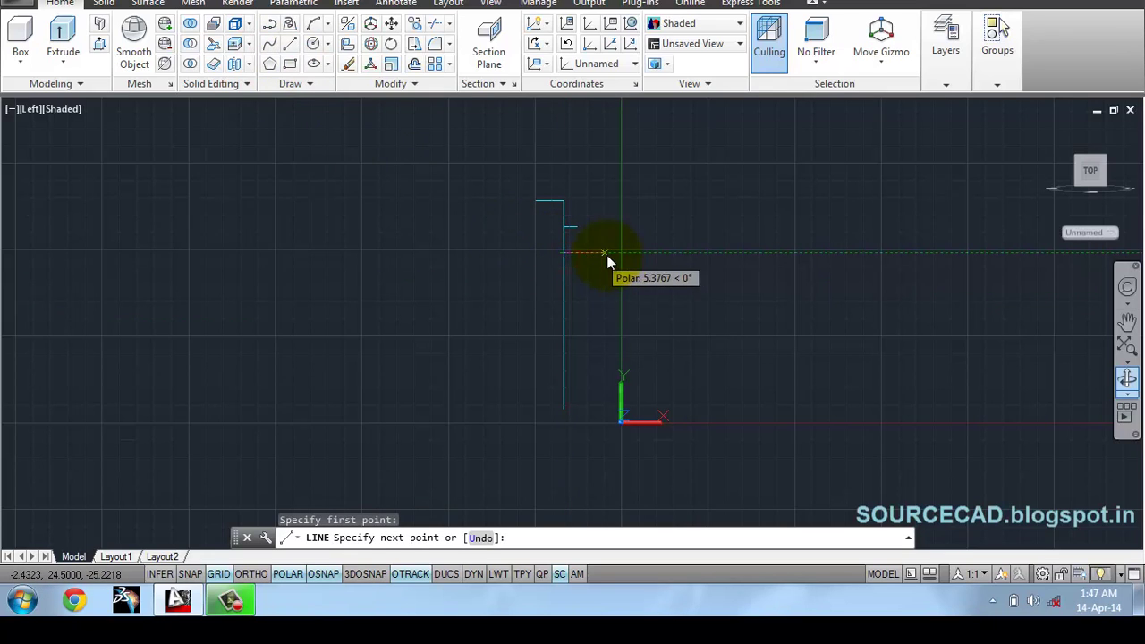
type("4")
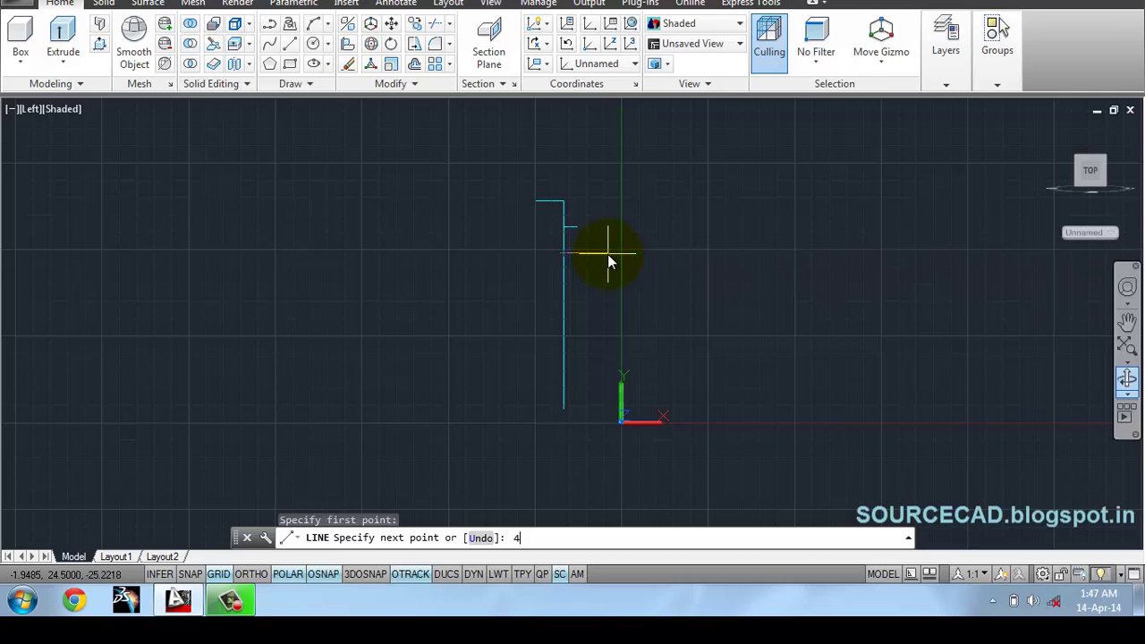
key("Return")
key("Return")
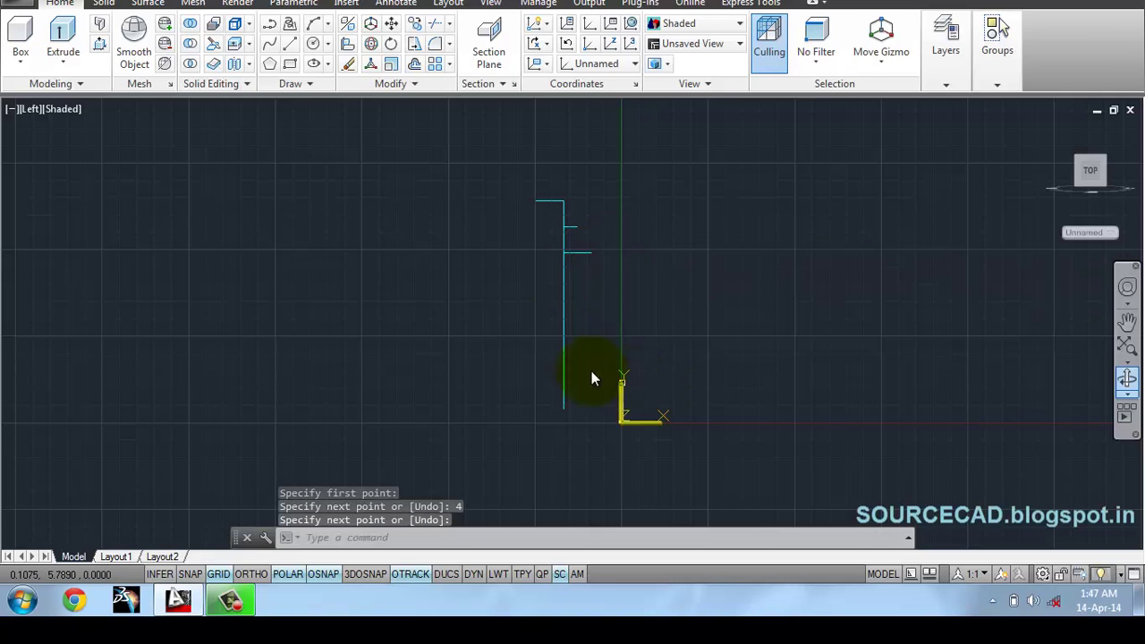
Step: Draw a line 6 units long along 0° from the third division point of the vertical line
left_click(287, 47)
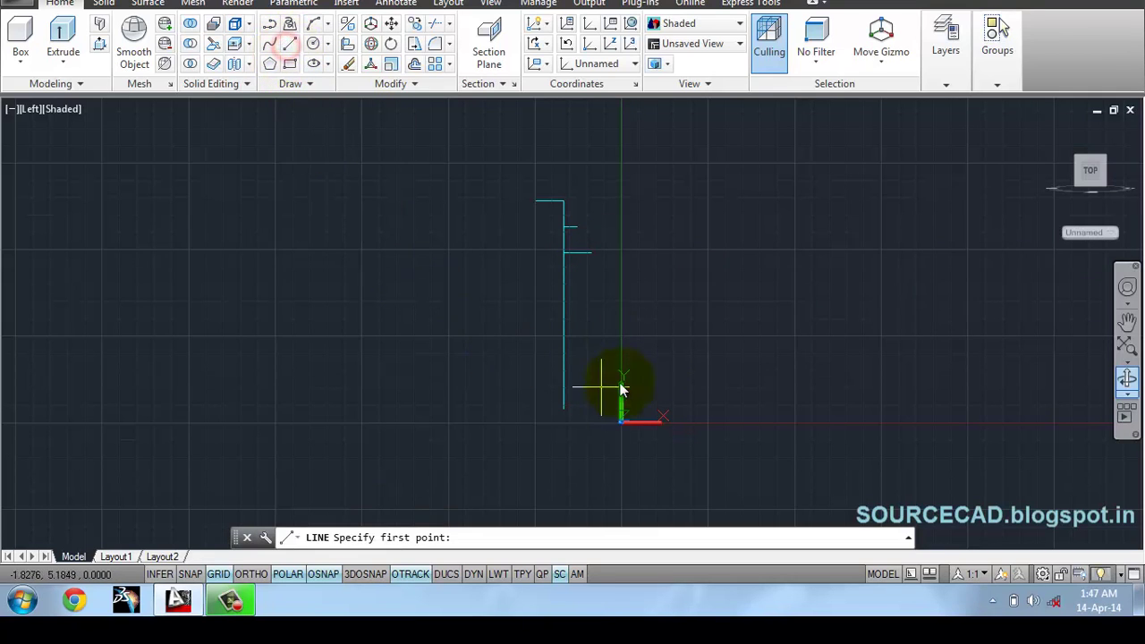
left_click(564, 280)
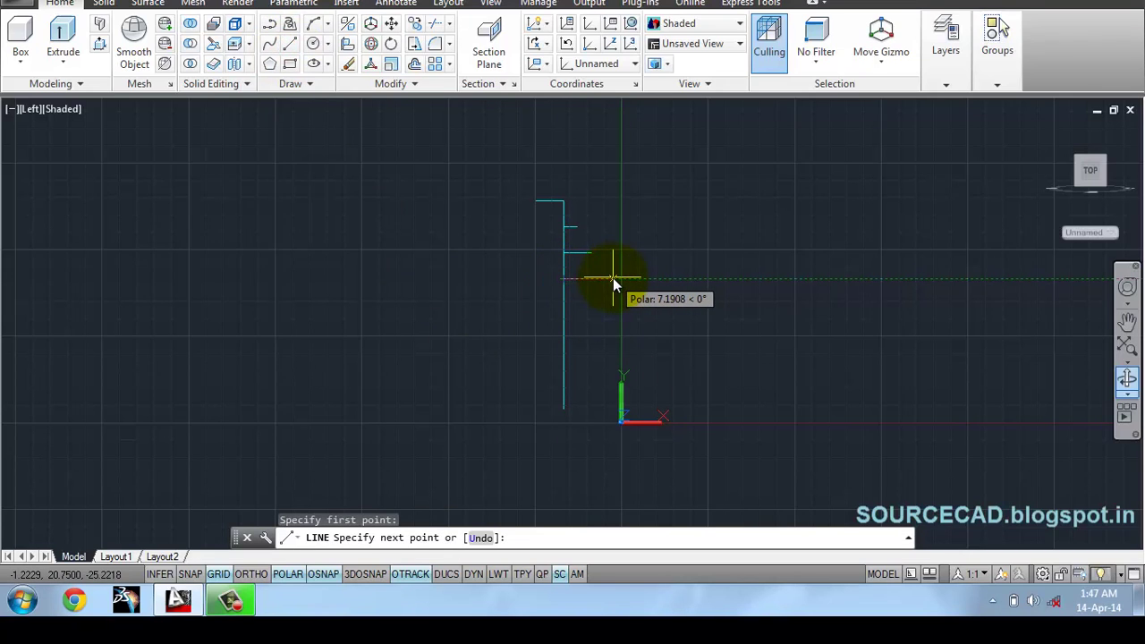
type("6")
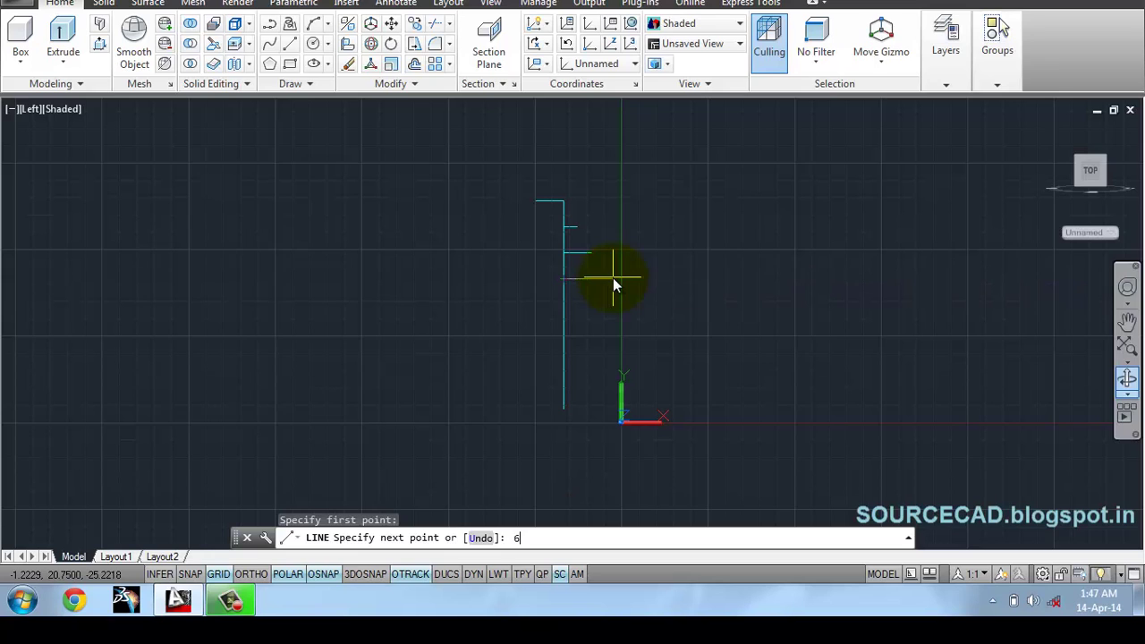
key("Return")
key("Return")
Step: Draw a line 8 units long along 0° from the fourth division point of the vertical line
key("Return")
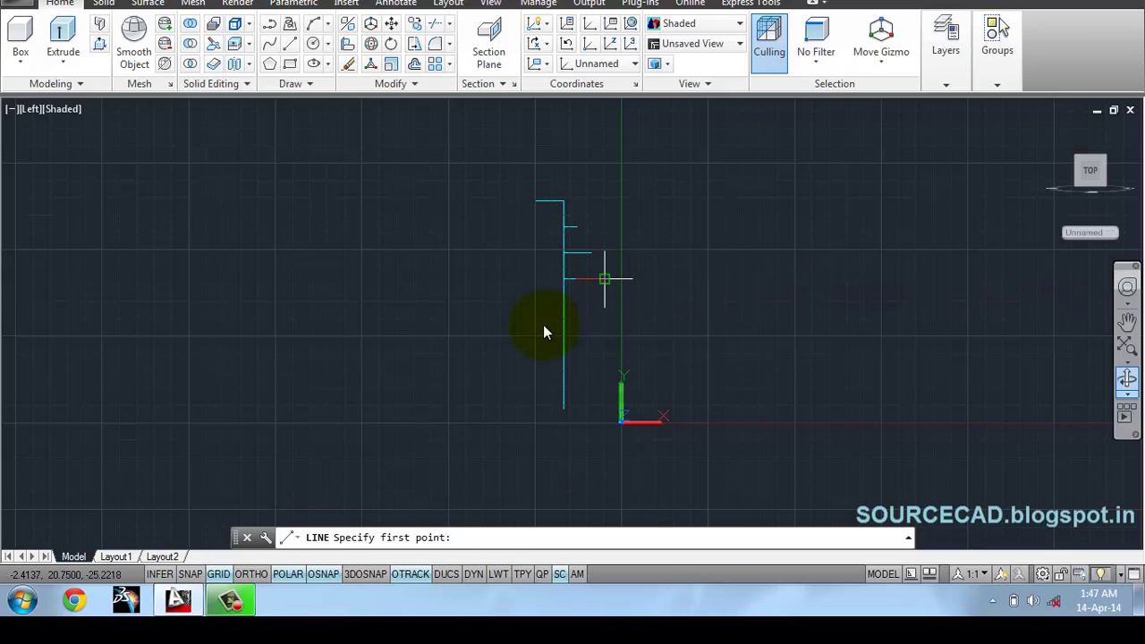
left_click(564, 306)
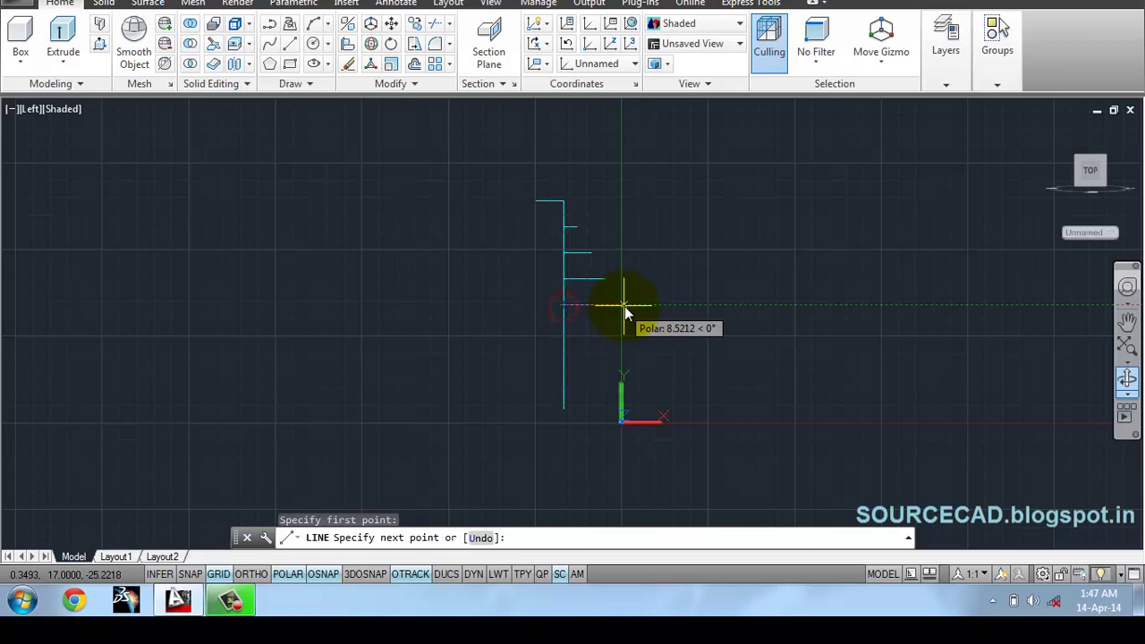
type("8")
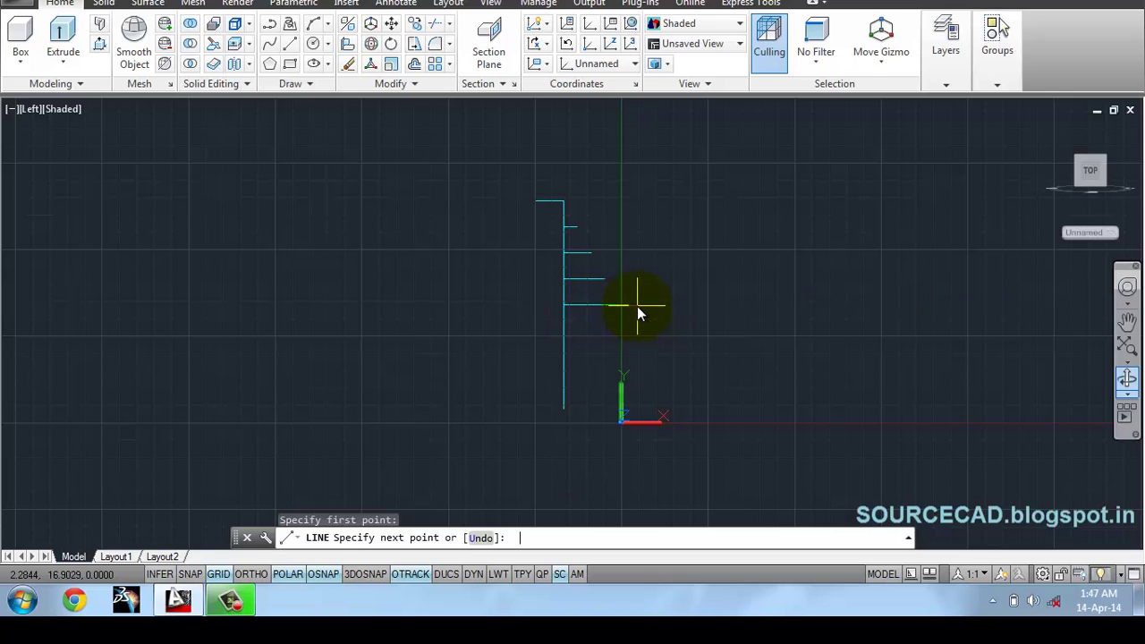
key("Return")
key("Return")
Step: Draw a line 10 units long along 0° from the fifth division point of the vertical line
key("Return")
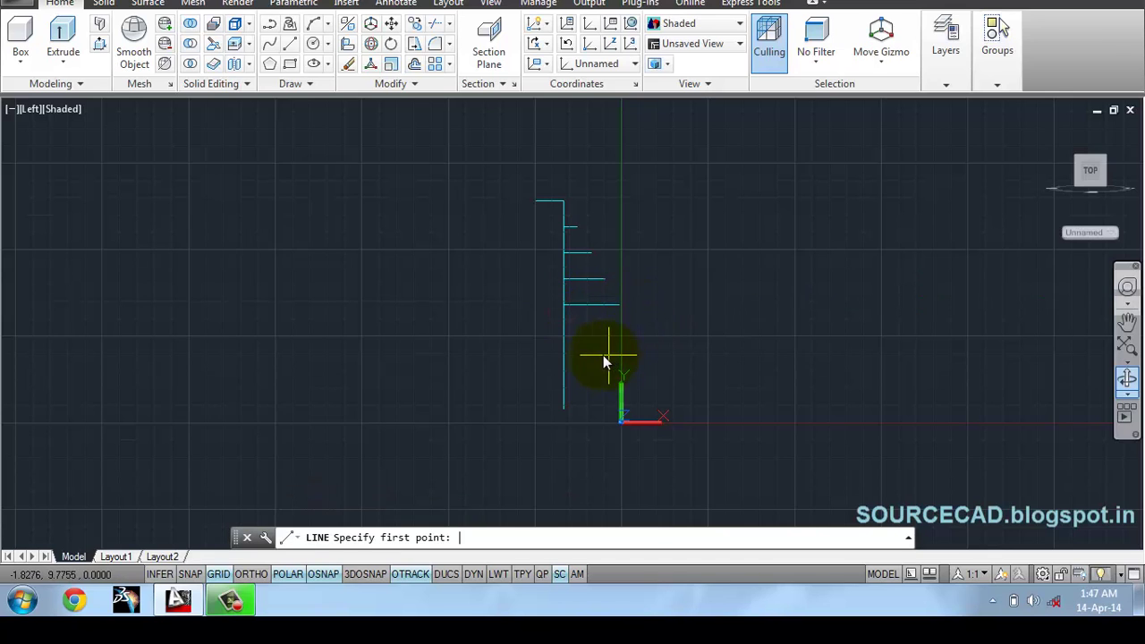
left_click(562, 332)
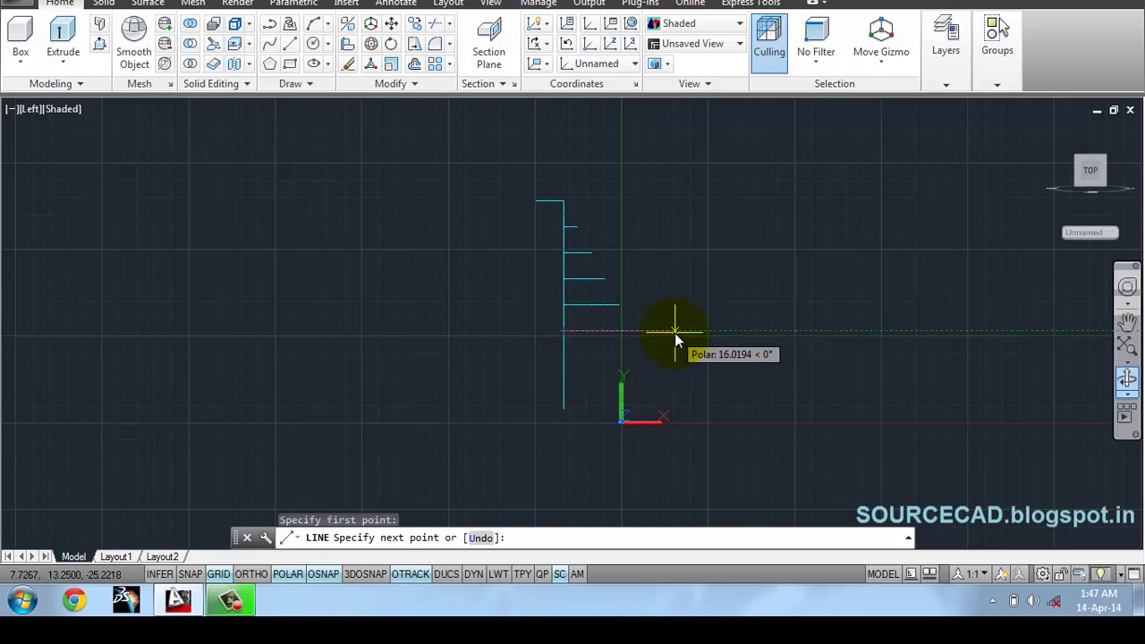
type("10")
key("Return")
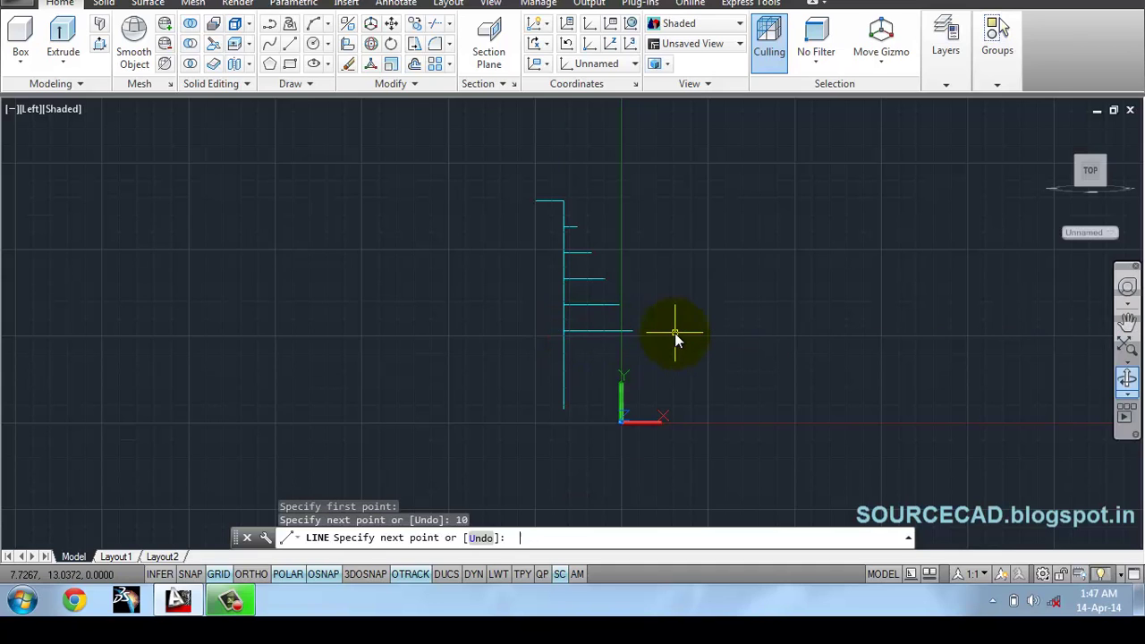
key("Return")
Step: Draw a line 12 units long along 0° from the sixth division point of the vertical line
key("Return")
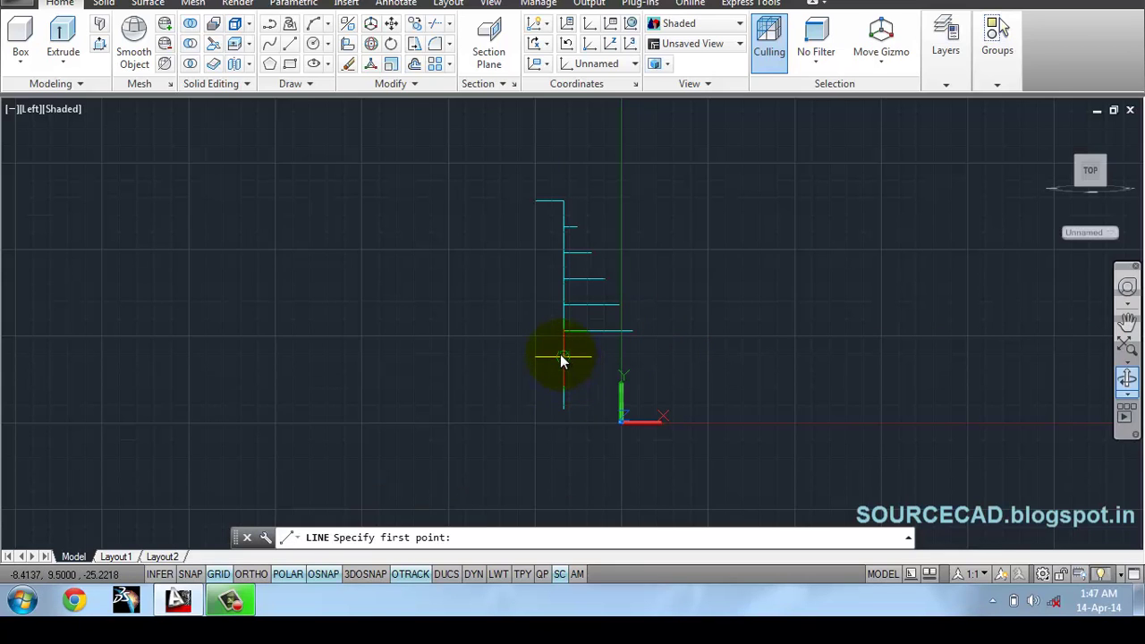
left_click(563, 356)
type("1")
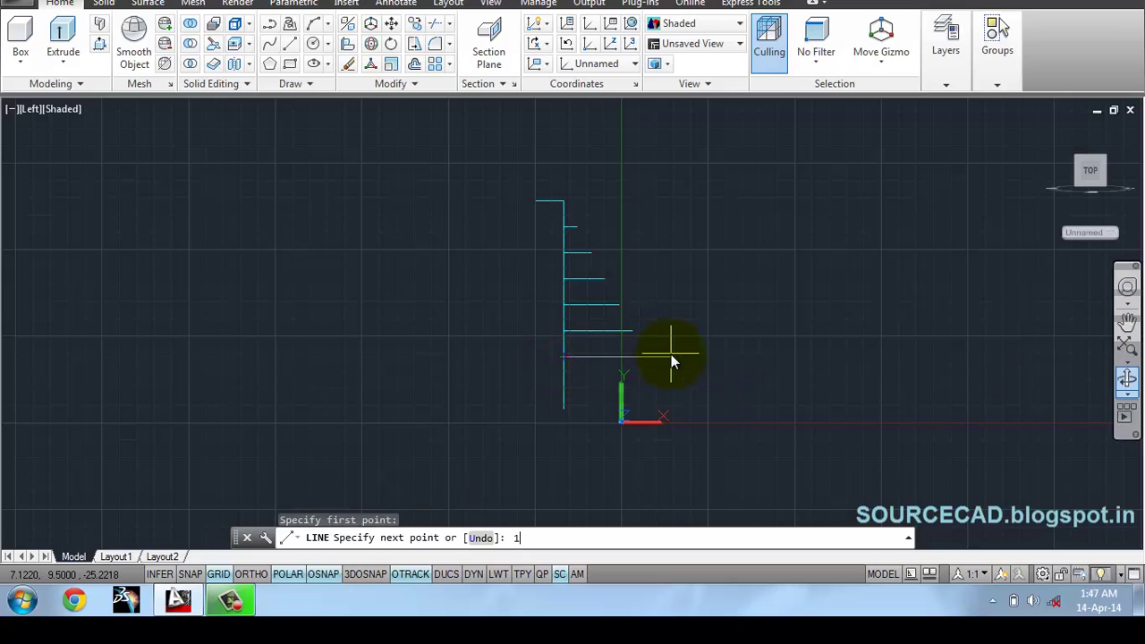
type("2")
key("Return")
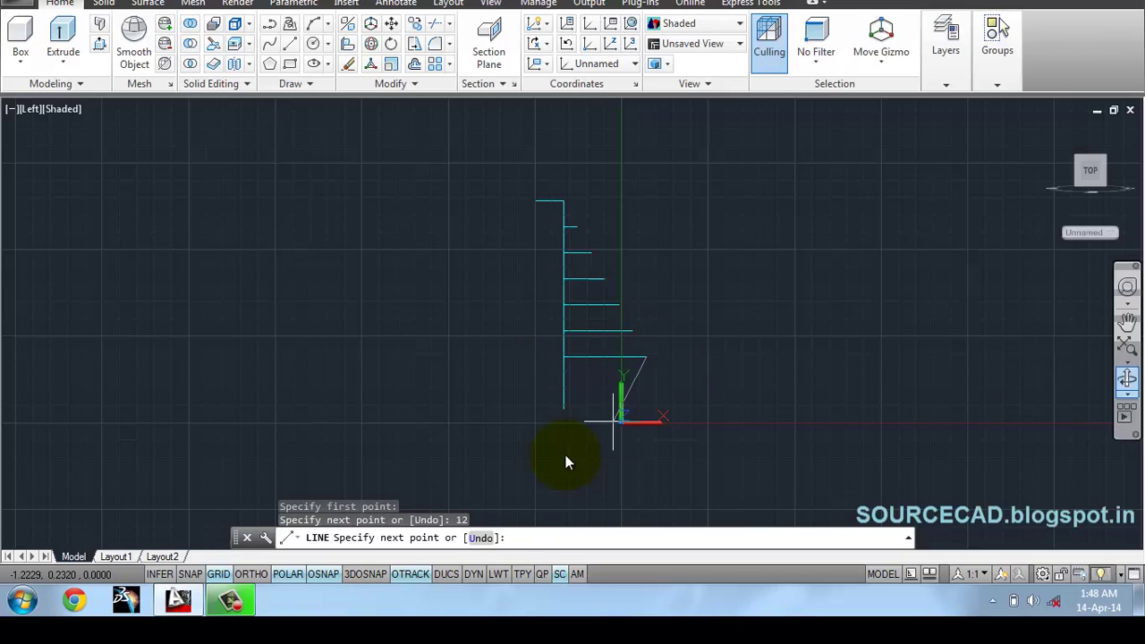
key("Return")
Step: Draw a line 14 units long along 0° from the seventh division point of the vertical line
key("Return")
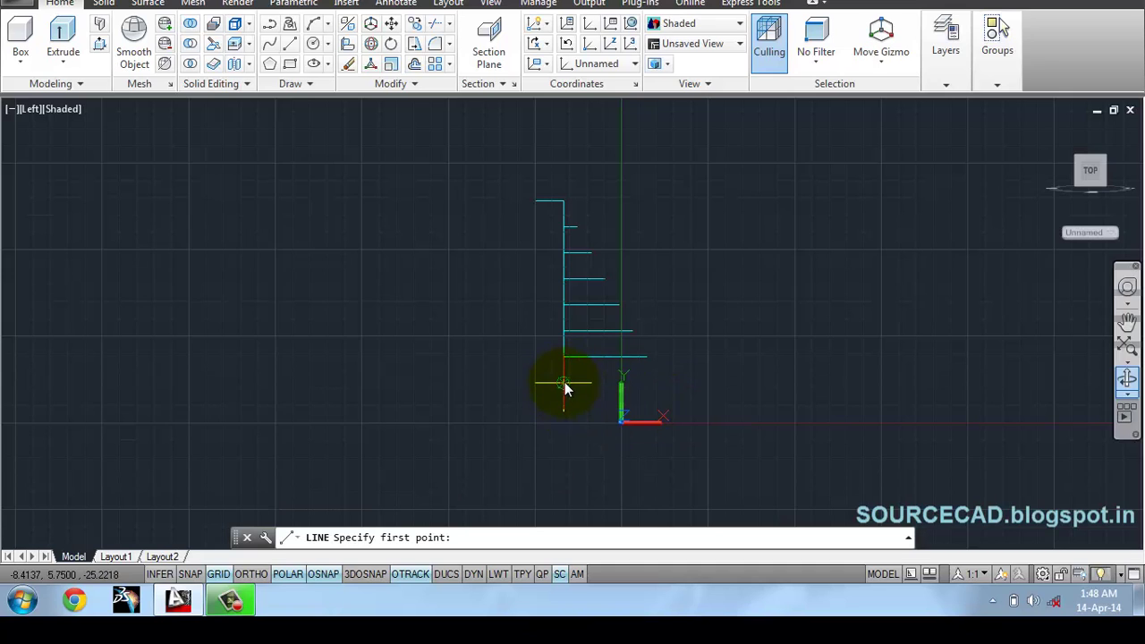
left_click(564, 385)
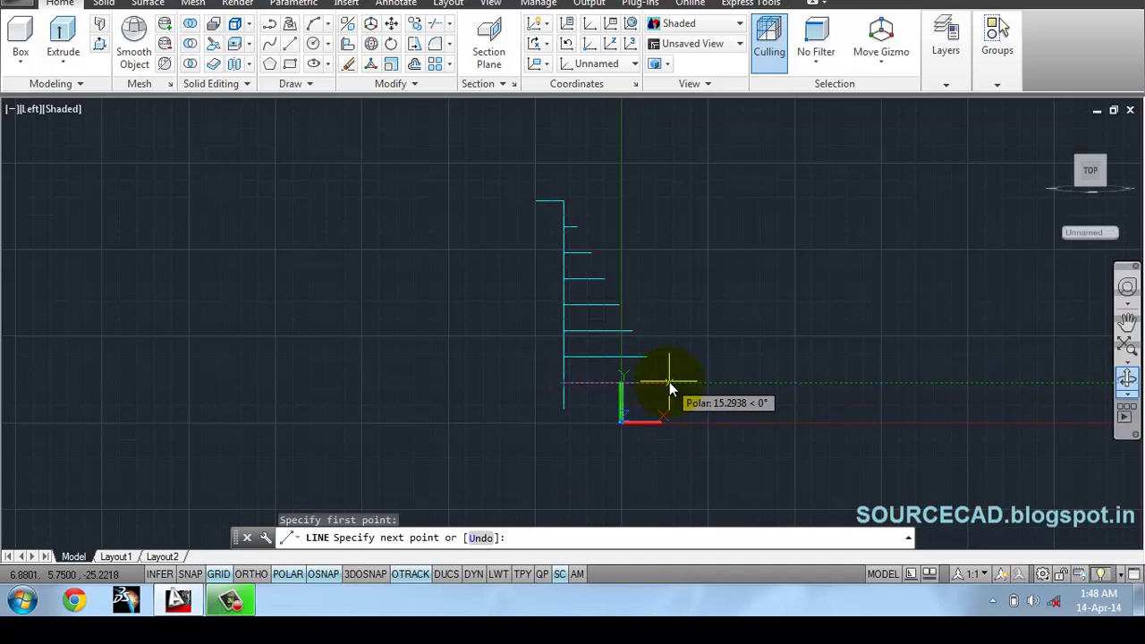
type("14")
key("Return")
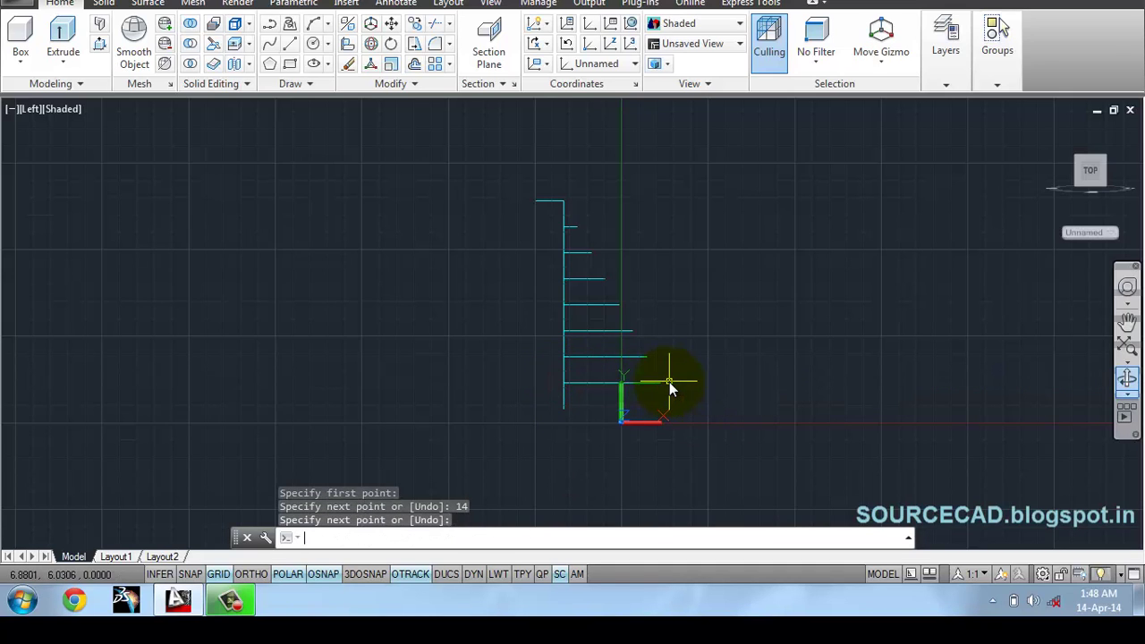
key("Return")
Step: Draw a line 16 units long along 0° from the lower end of the vertical line
key("Return")
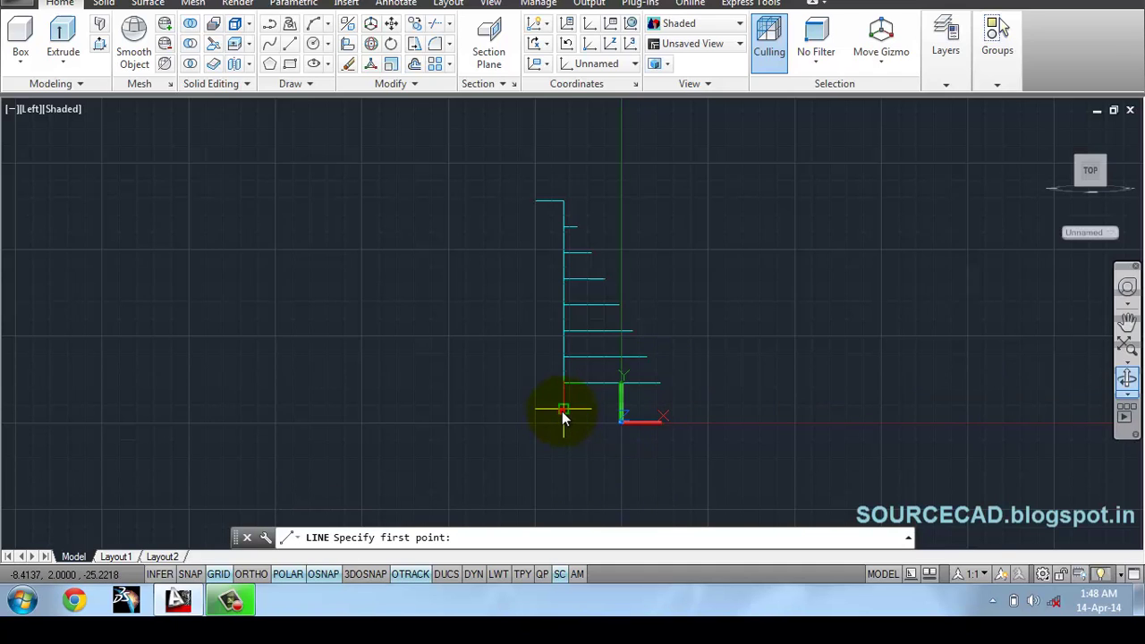
left_click(564, 410)
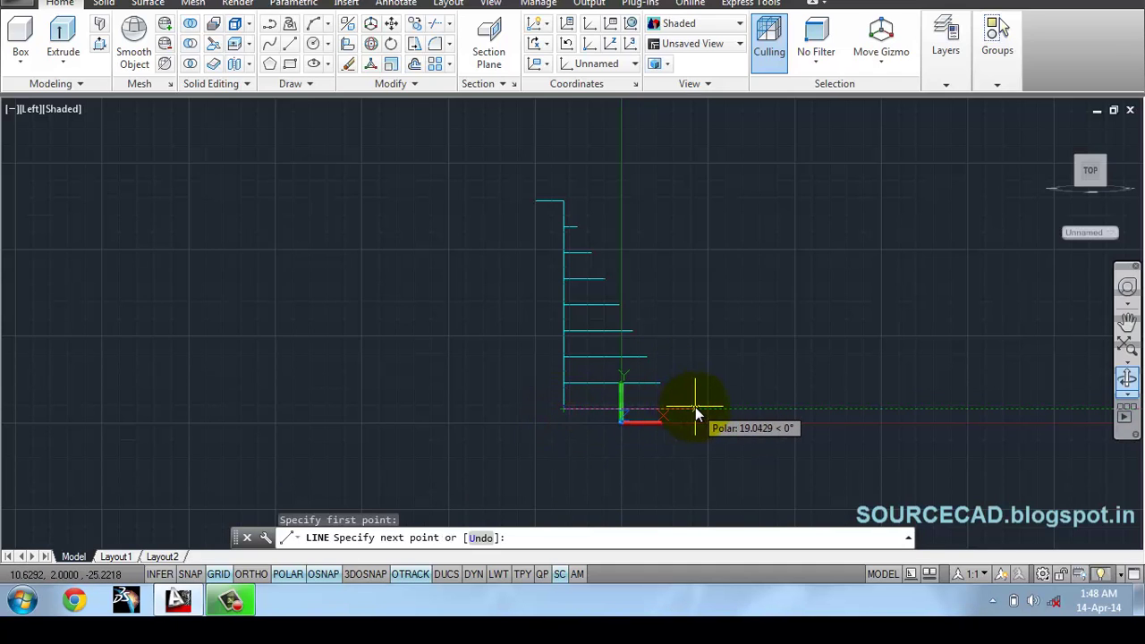
type("16")
key("Return")
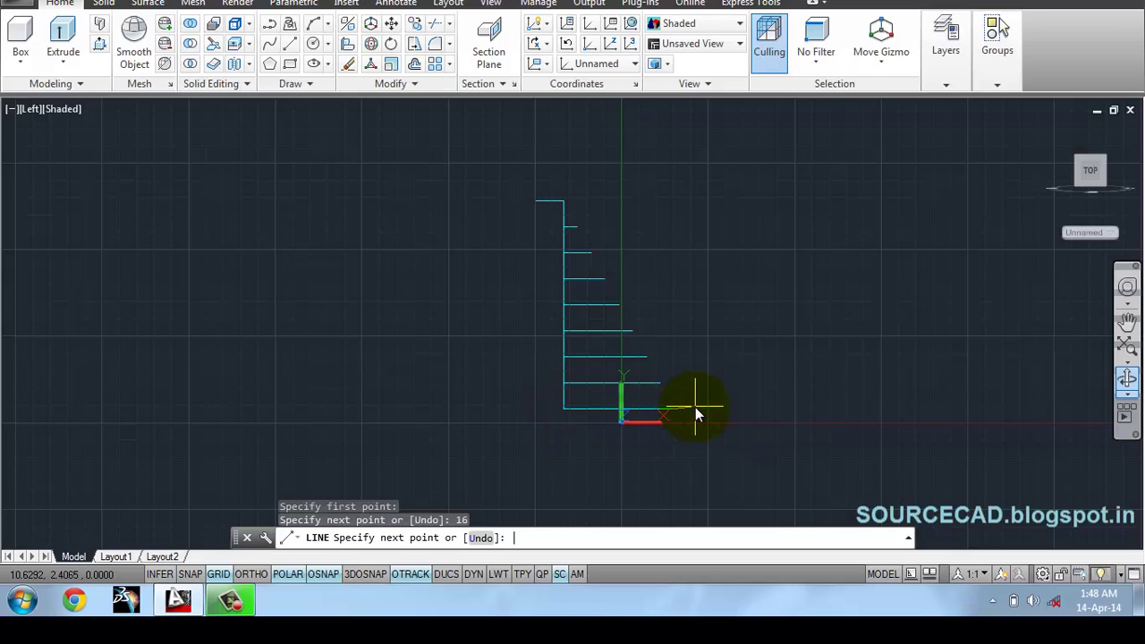
key("Return")
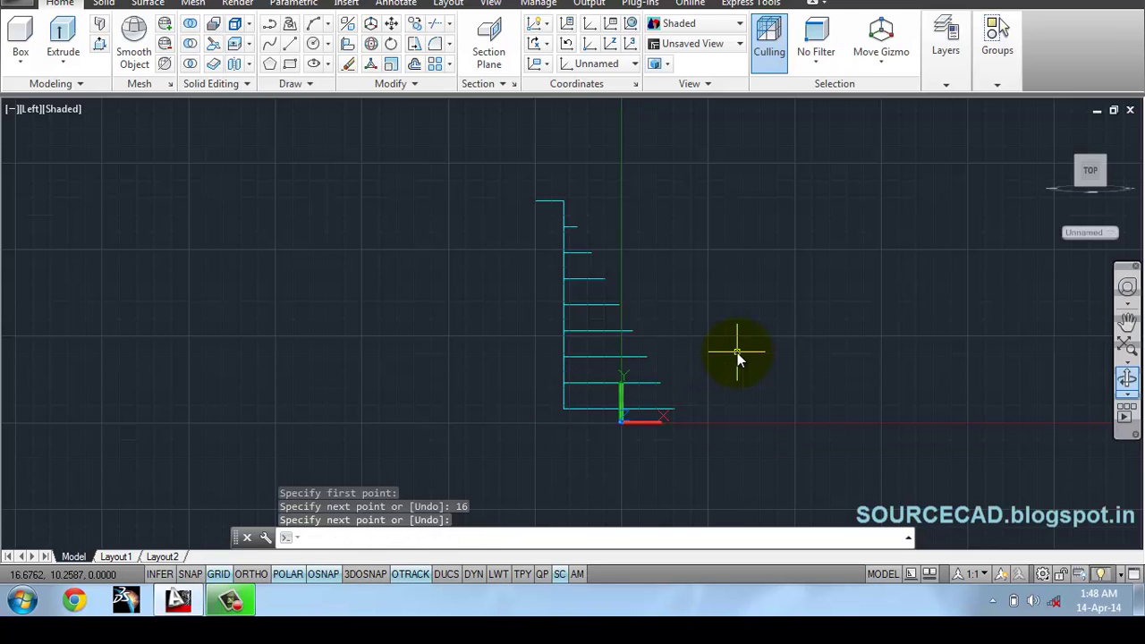
Step: Turn off the drawing grid display
left_click(1126, 386)
mouse_move(629, 263)
left_mouse_down()
mouse_move(575, 322)
mouse_move(629, 256)
left_mouse_up()
right_click(629, 255)
left_click(695, 267)
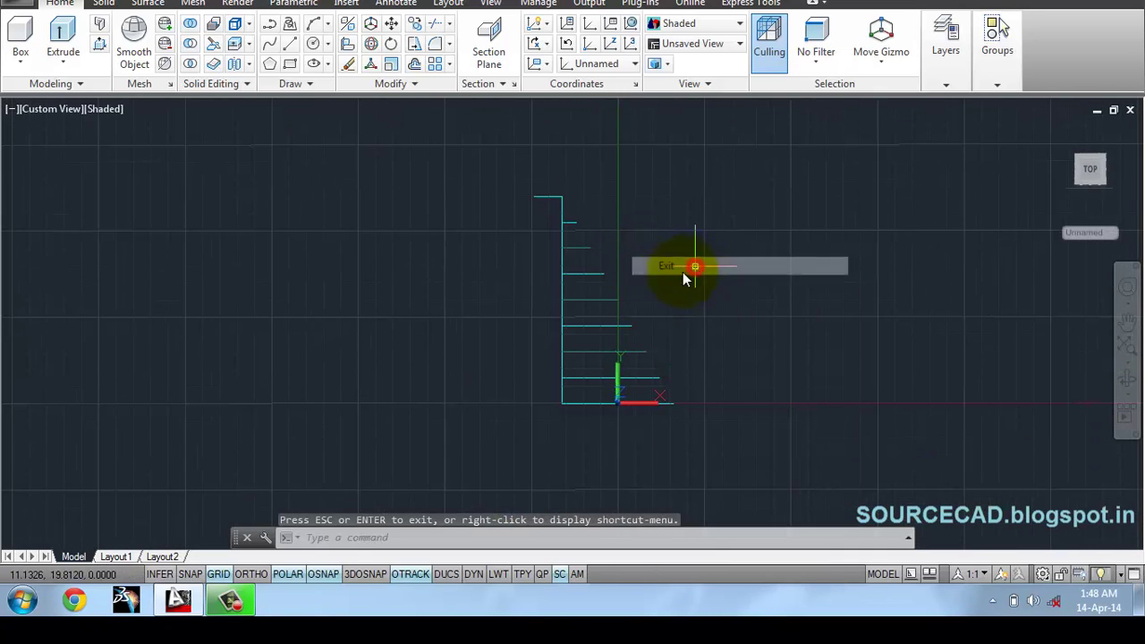
left_click(218, 573)
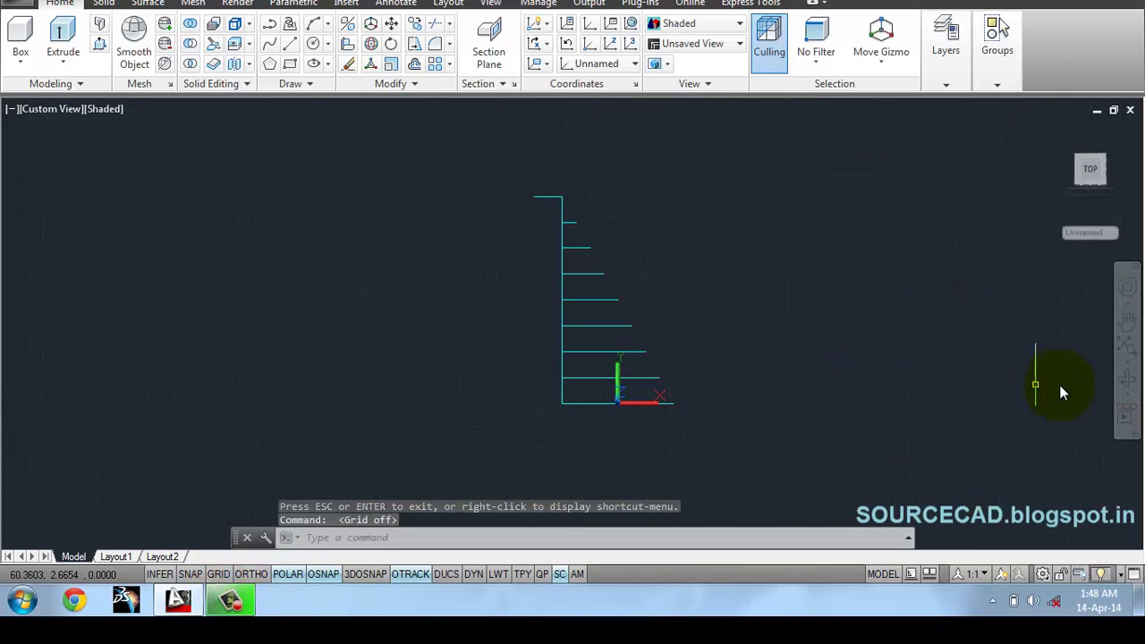
Step: Turn on layer 0 to show the disc and tube together with the construction lines
left_click(1126, 378)
left_click_drag(777, 345, 567, 298)
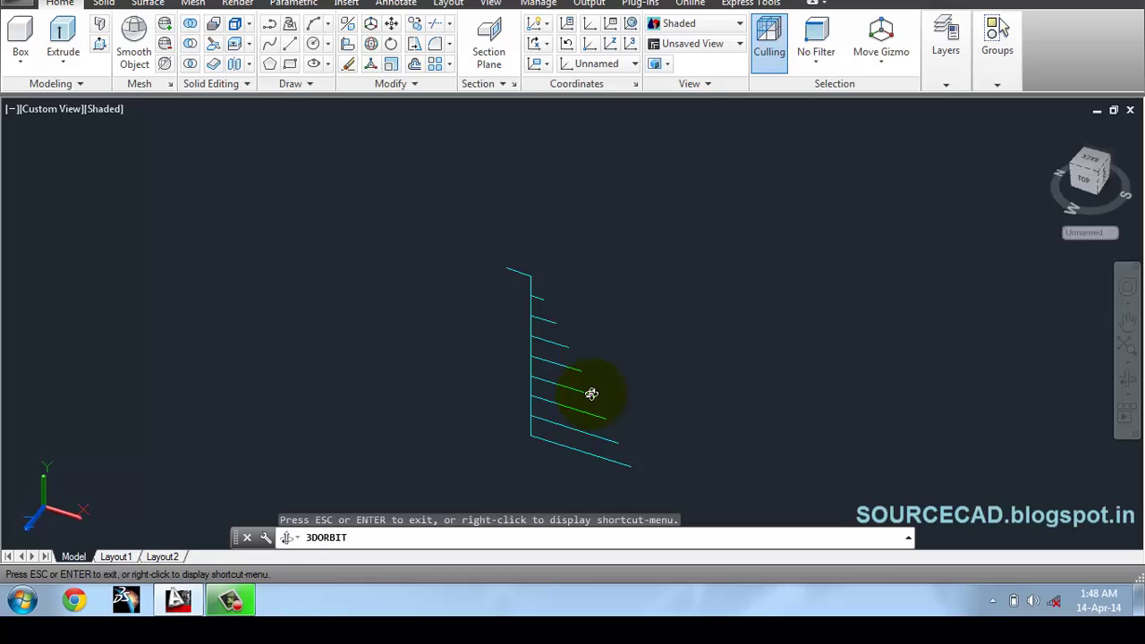
left_click_drag(591, 394, 614, 245)
right_click(615, 245)
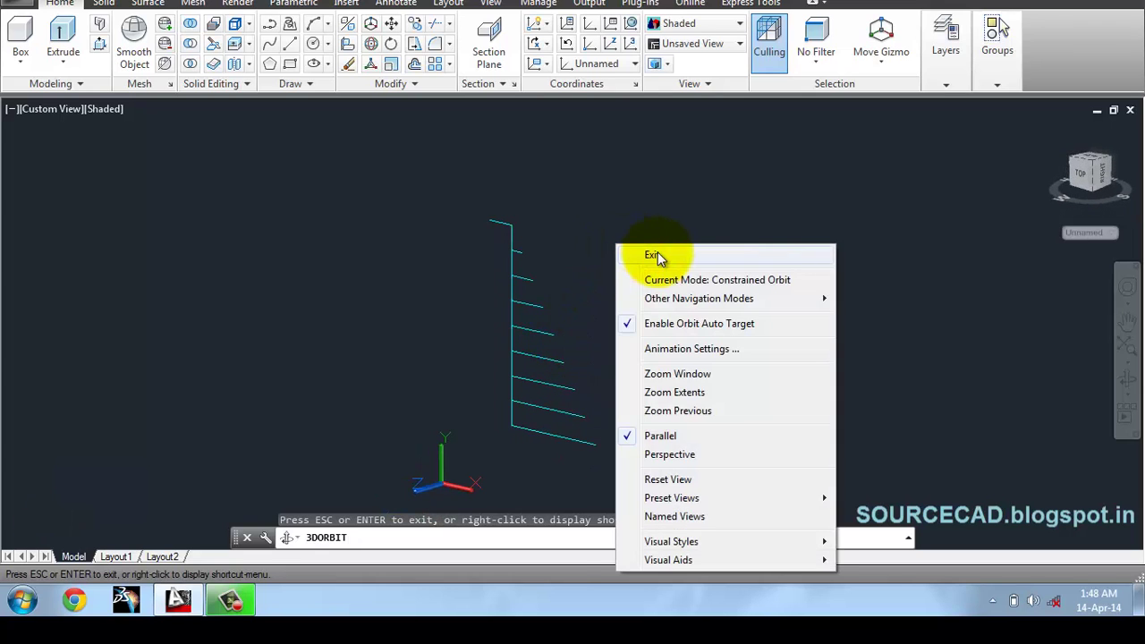
left_click(658, 255)
left_click_drag(623, 378, 707, 293)
left_click(943, 83)
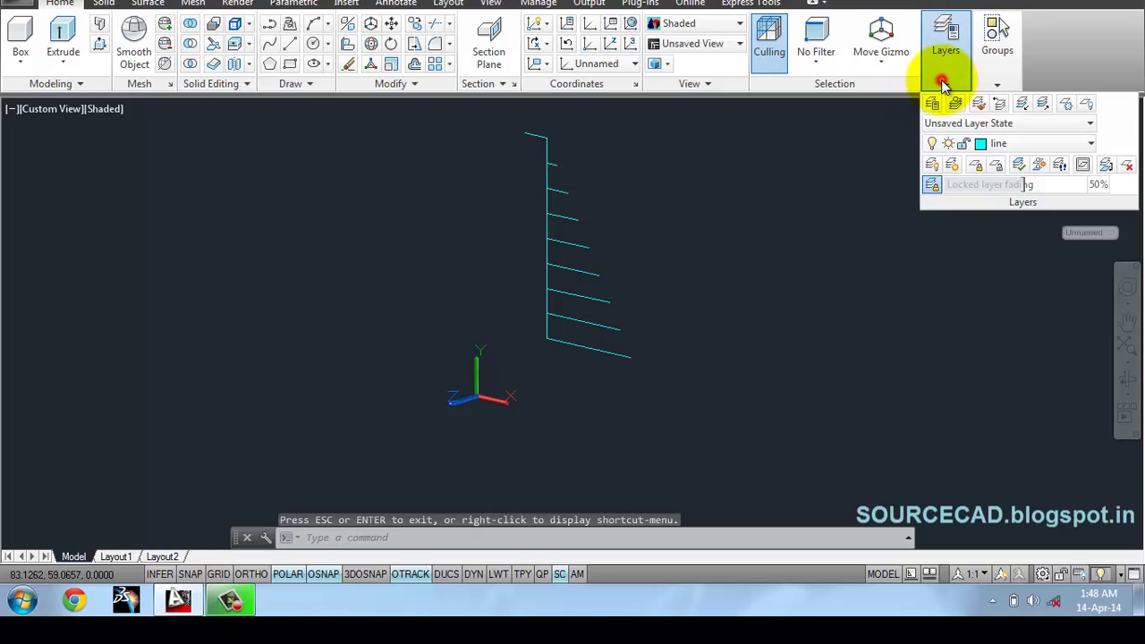
left_click(1002, 143)
left_click(934, 164)
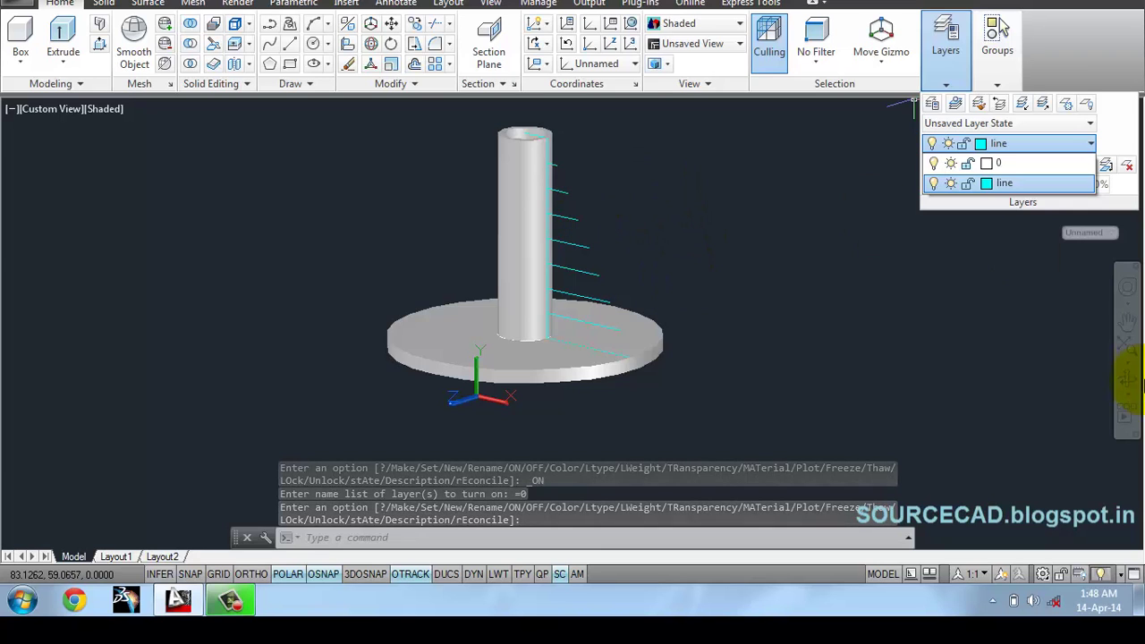
Step: Align the UCS to the ring-shaped top face of the hollow tube and accept the orientation
left_click(1130, 383)
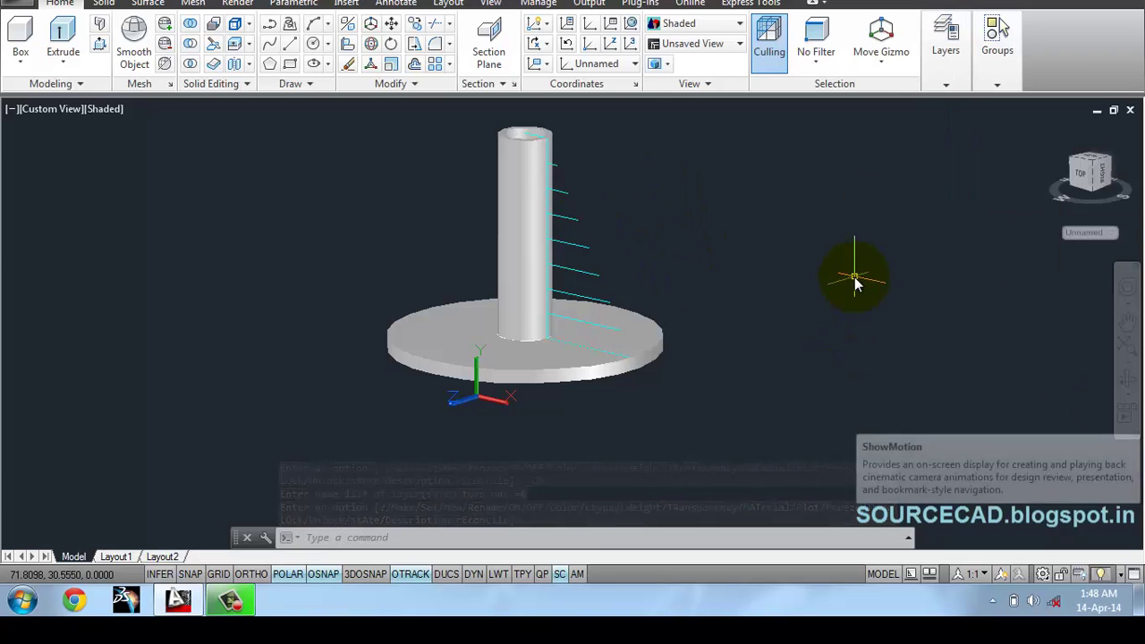
left_click(1127, 379)
left_click_drag(508, 241, 556, 235)
right_click(637, 165)
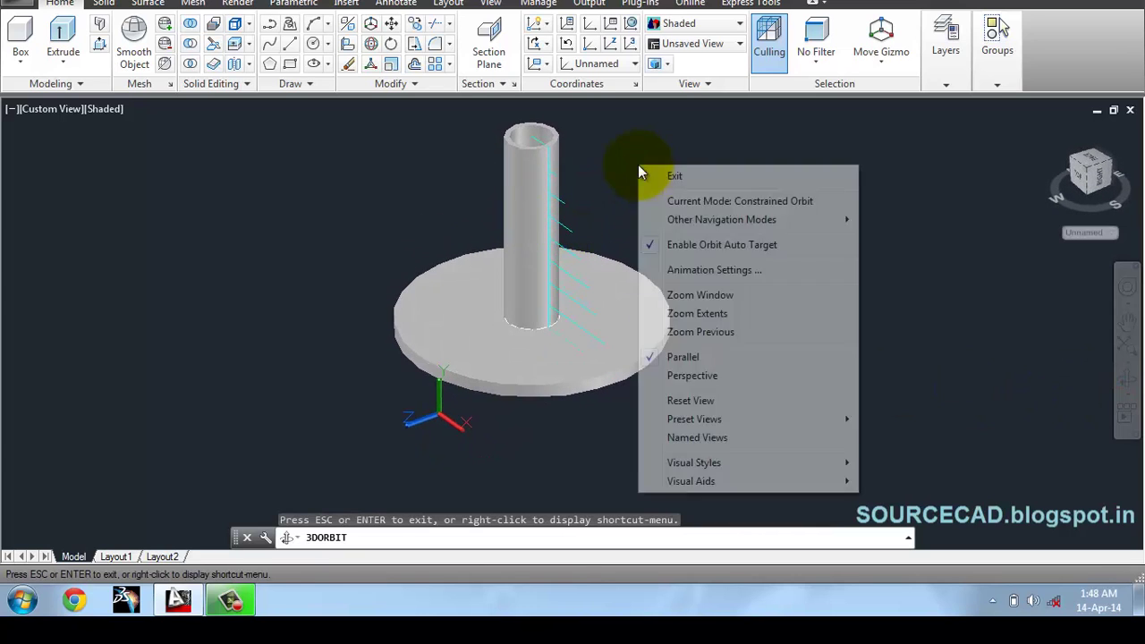
left_click(658, 175)
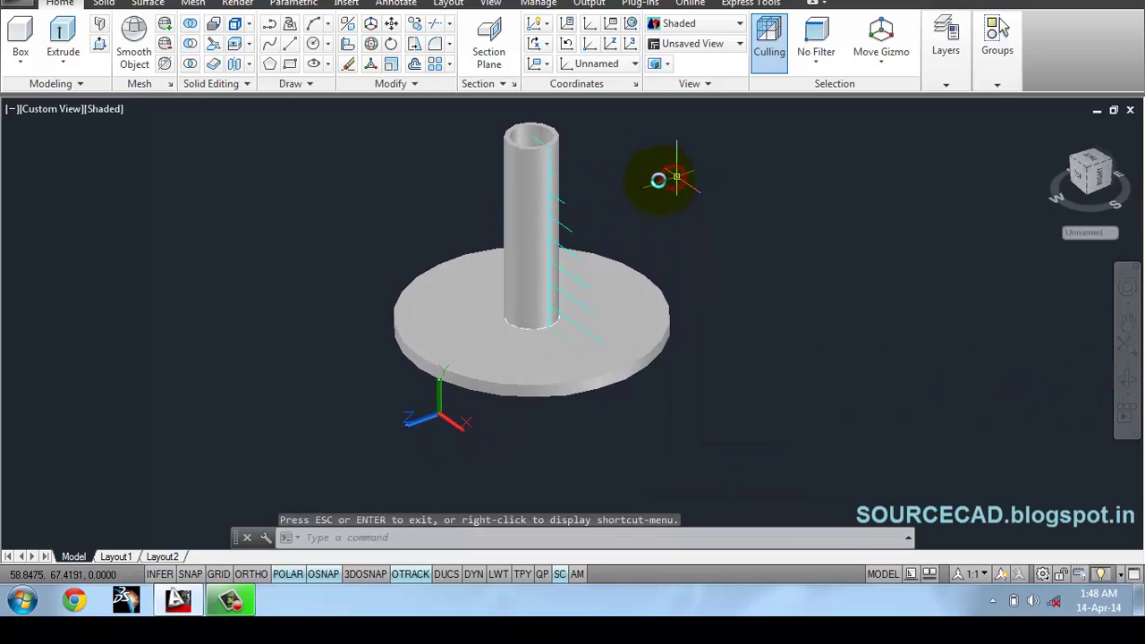
left_click(544, 64)
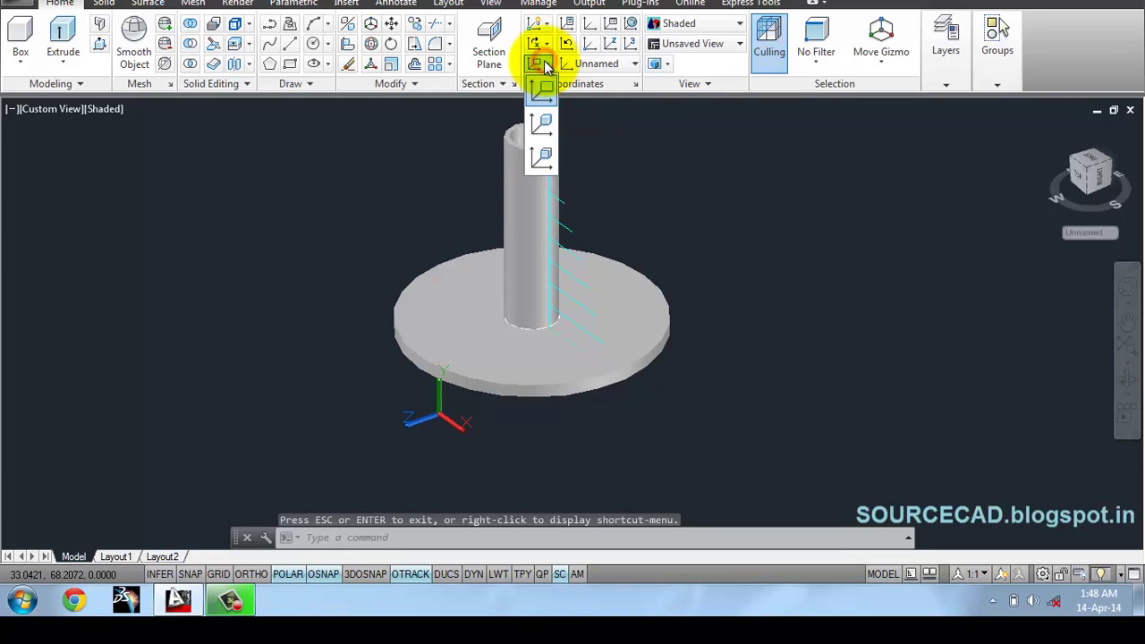
left_click(541, 157)
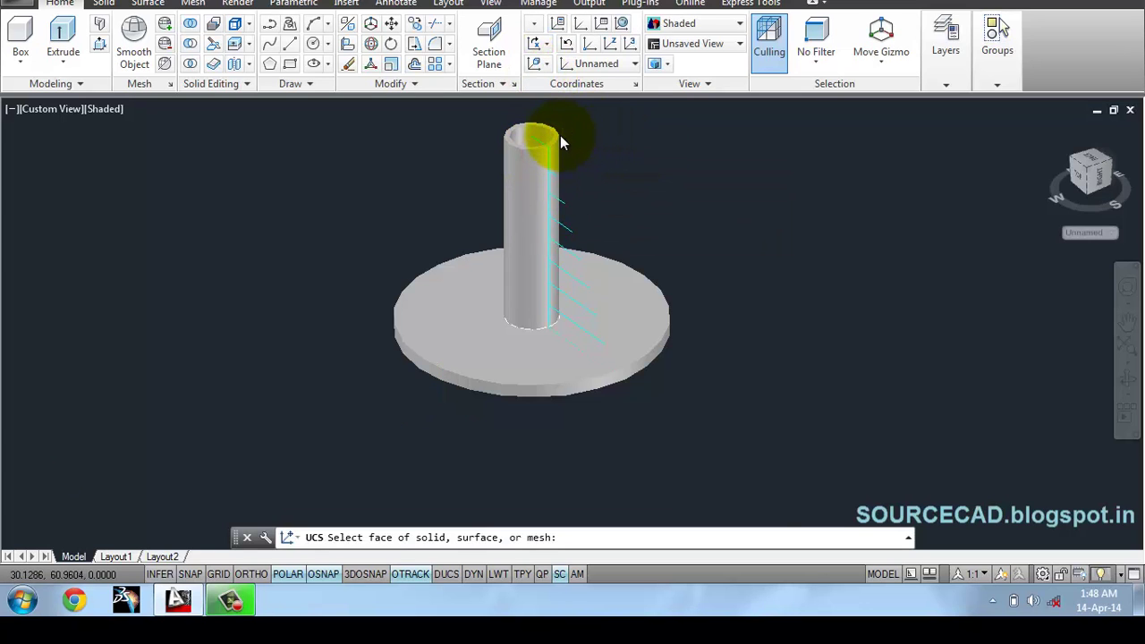
scroll(560, 137, "up", 6)
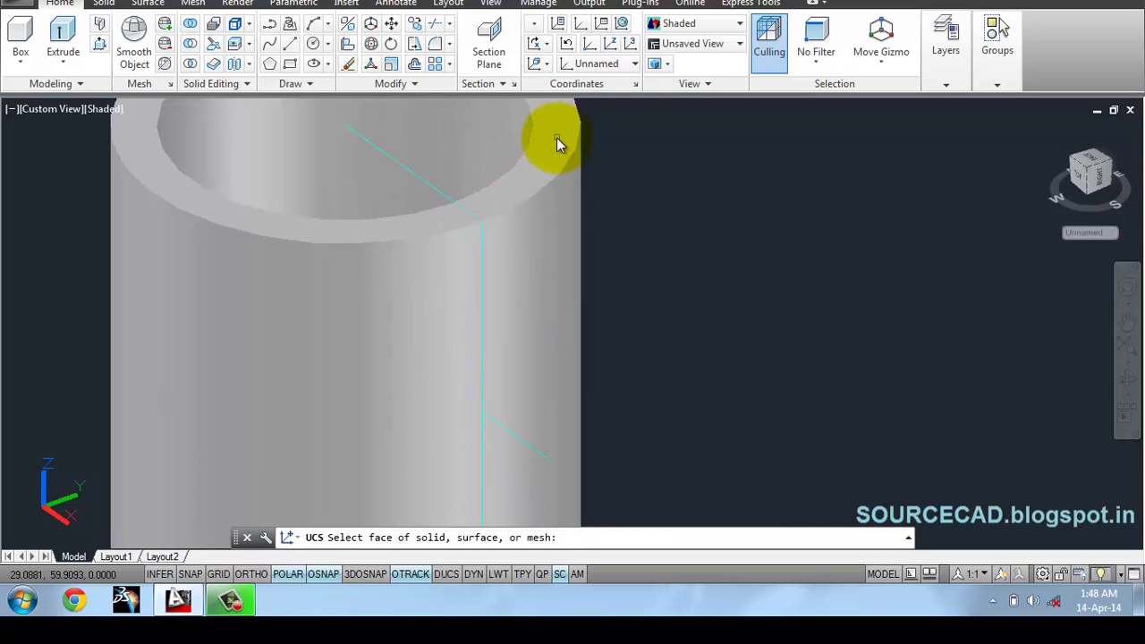
left_click(556, 137)
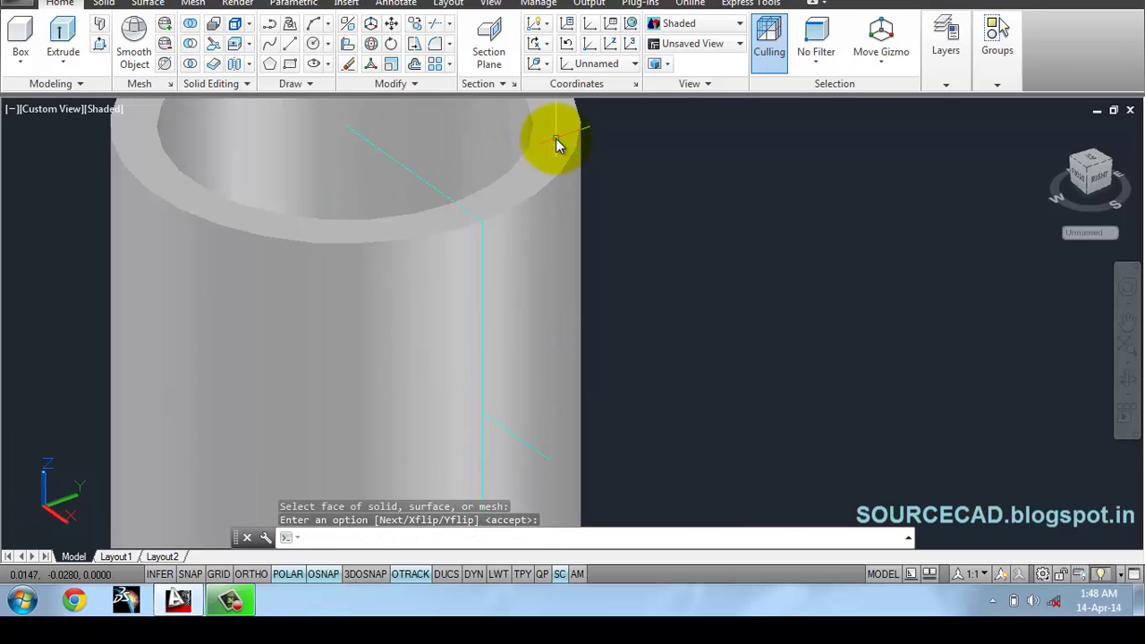
key("Return")
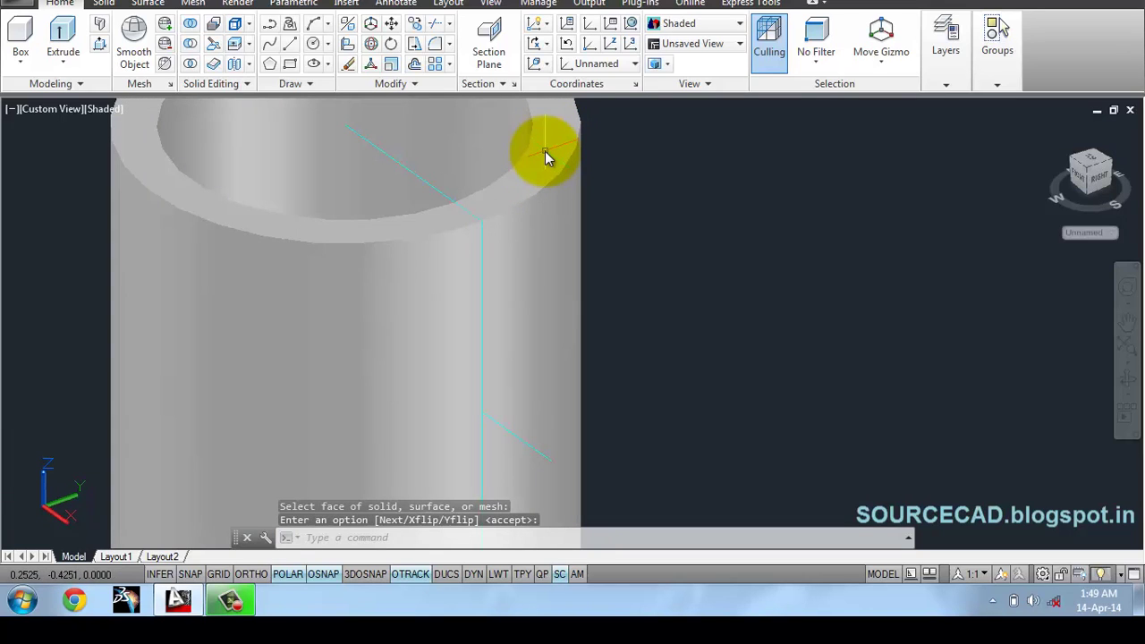
scroll(601, 185, "down", 5)
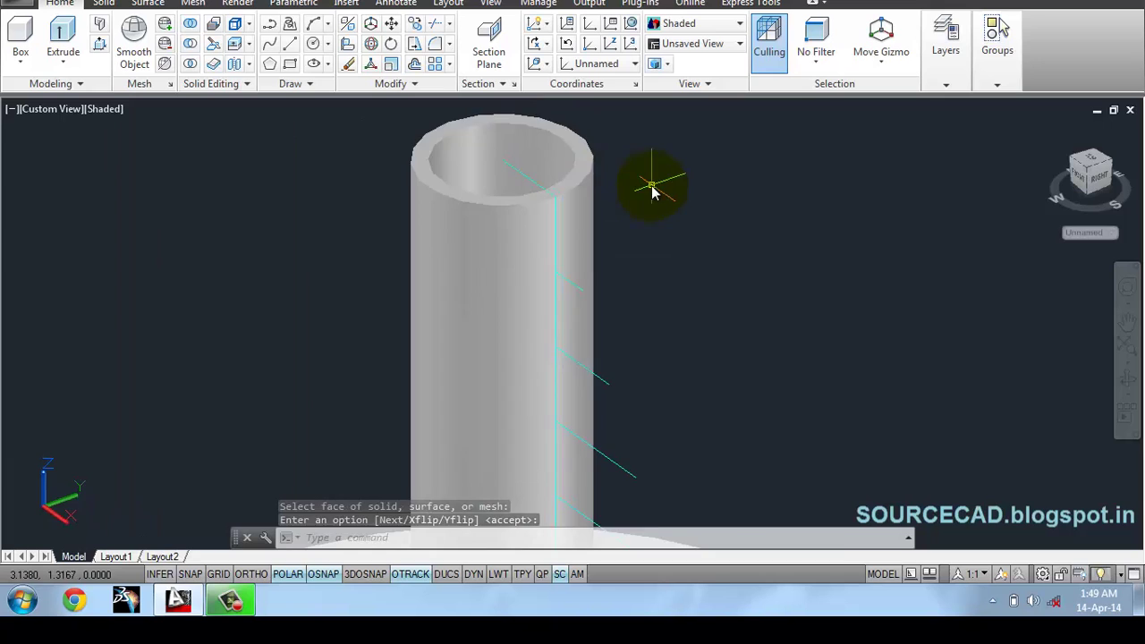
scroll(644, 224, "down", 4)
middle_click_drag(641, 300, 633, 235)
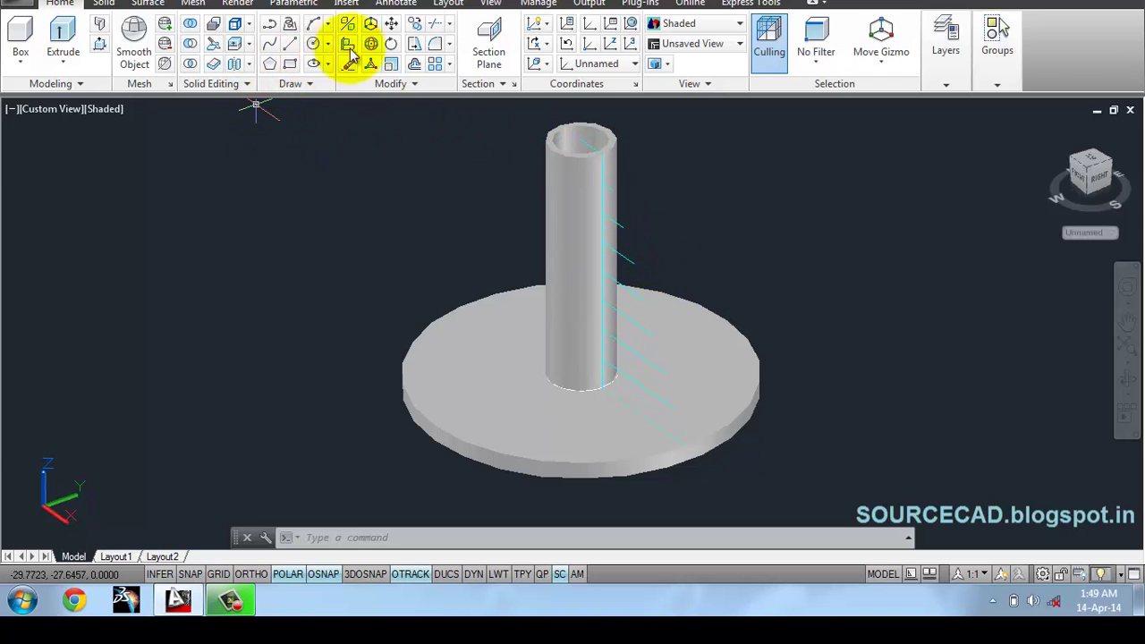
left_click(391, 44)
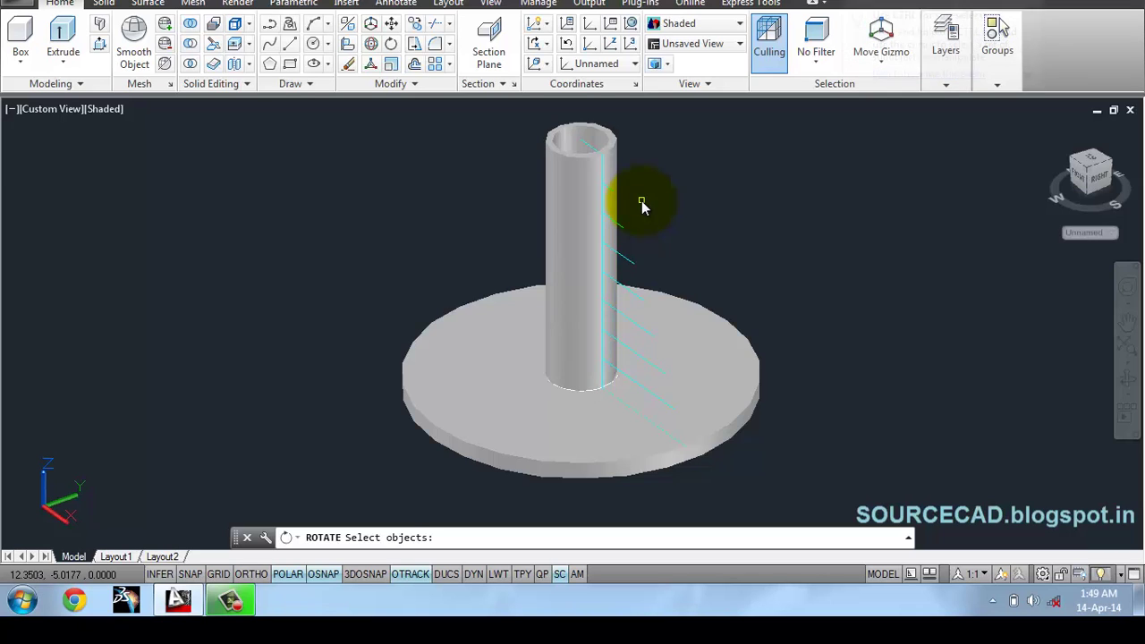
key("Escape")
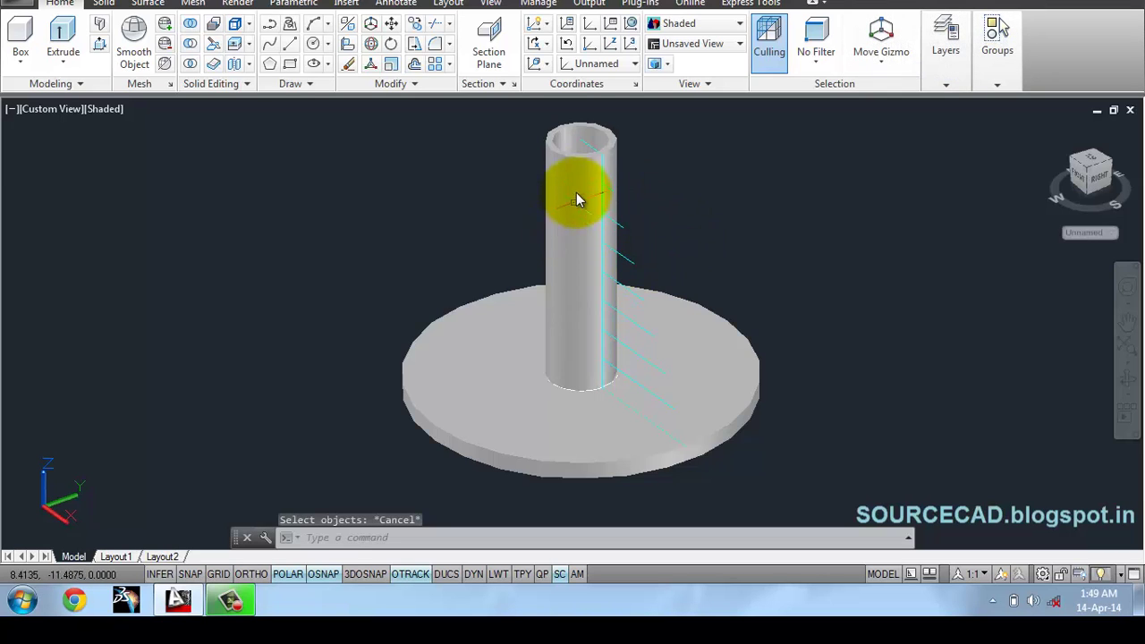
Step: Turn off layer 0 to hide the solids and leave only the construction lines
left_click(946, 40)
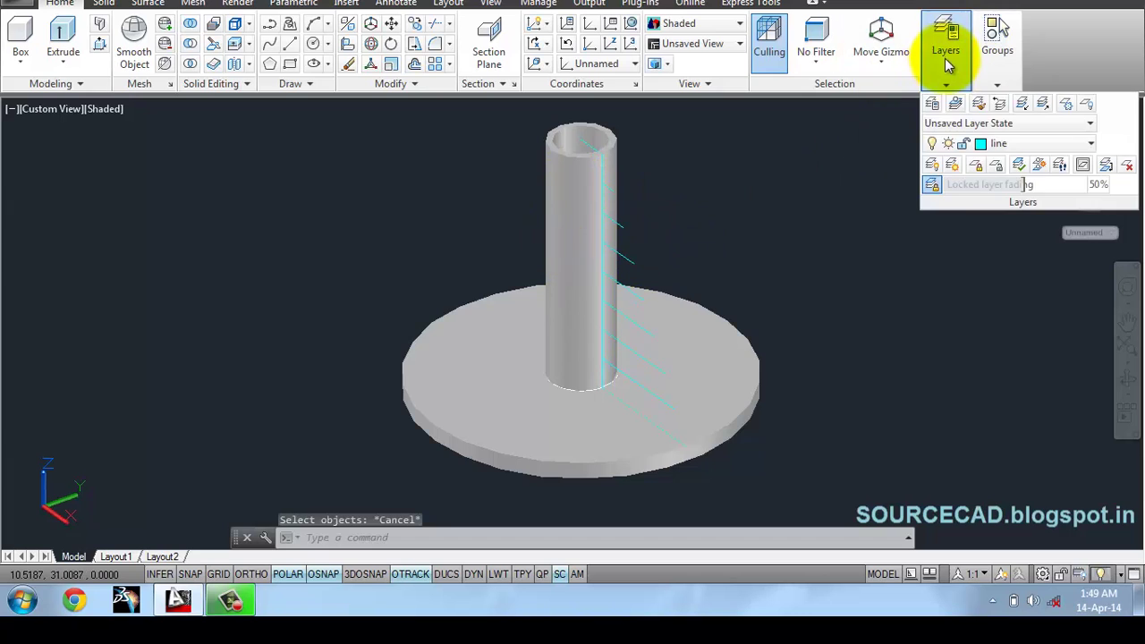
left_click(1002, 143)
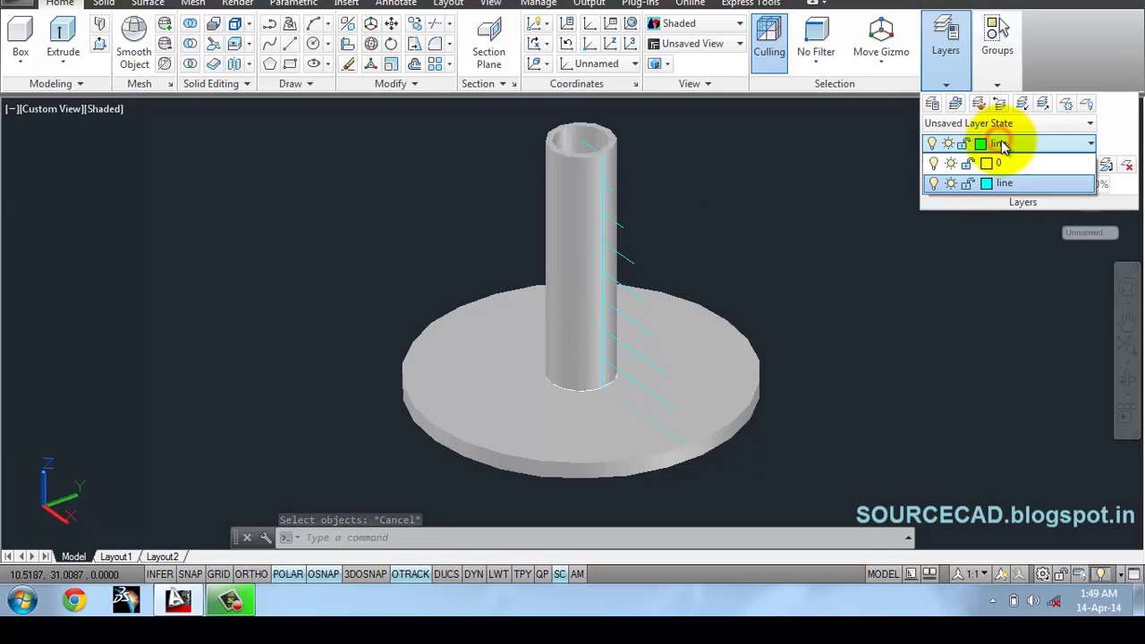
left_click(933, 163)
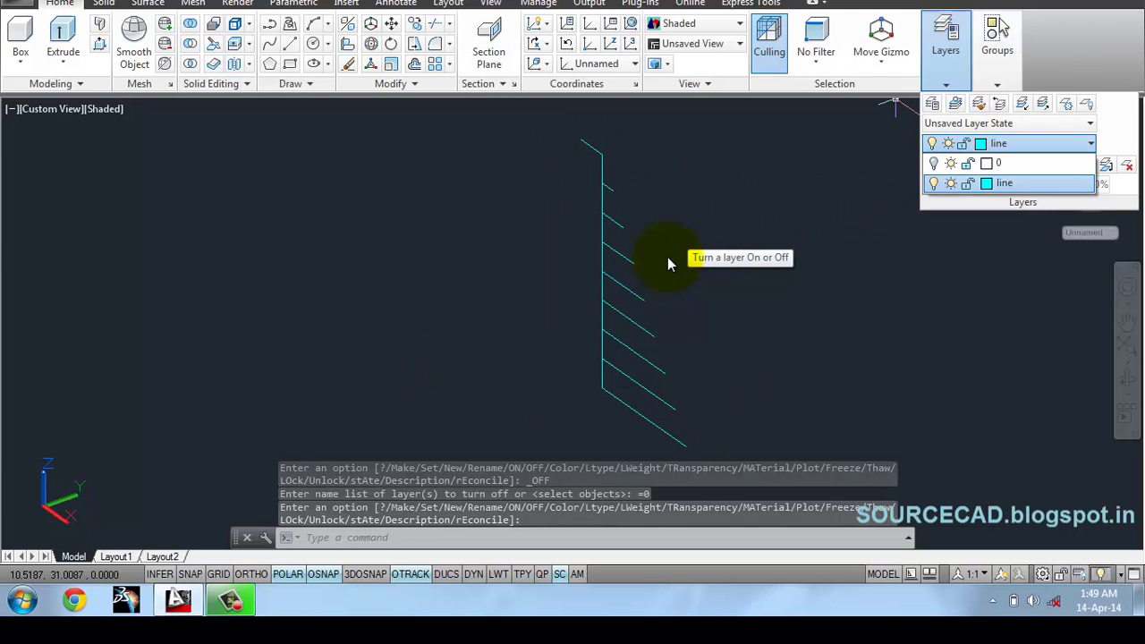
Step: Rotate the line at the first division point by -6° about its end on the vertical line
left_click(391, 47)
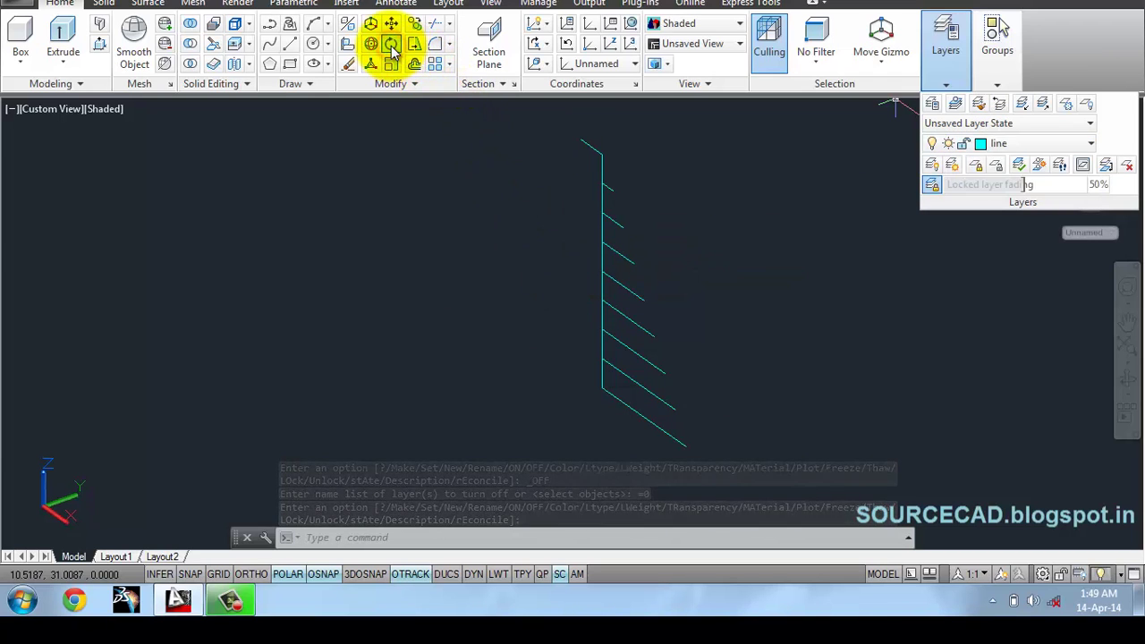
left_click(391, 44)
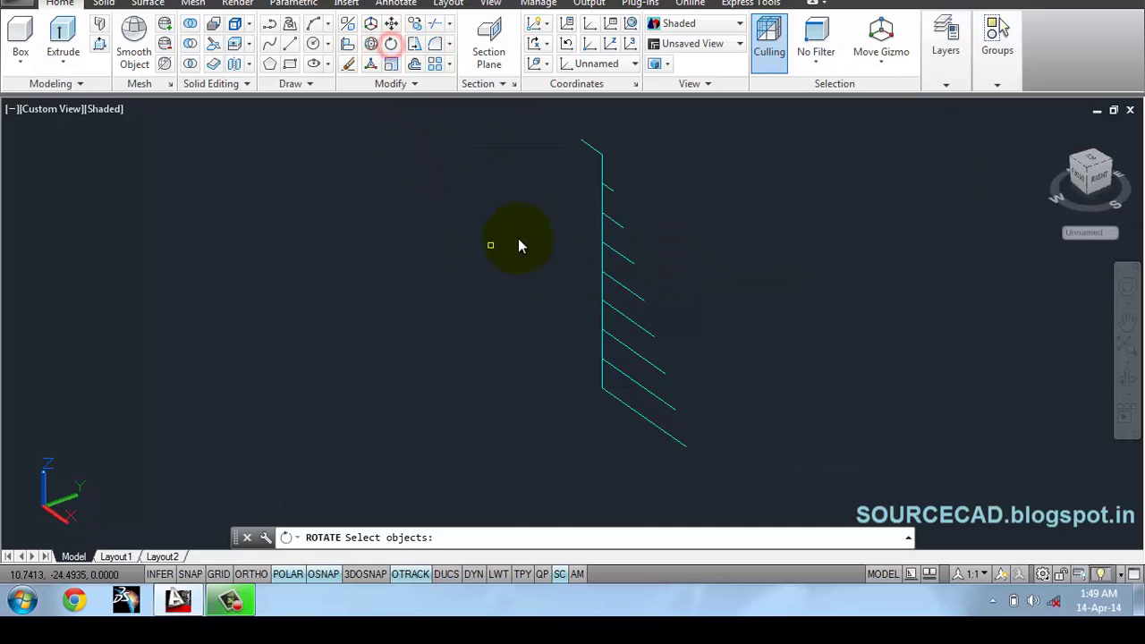
left_click(606, 191)
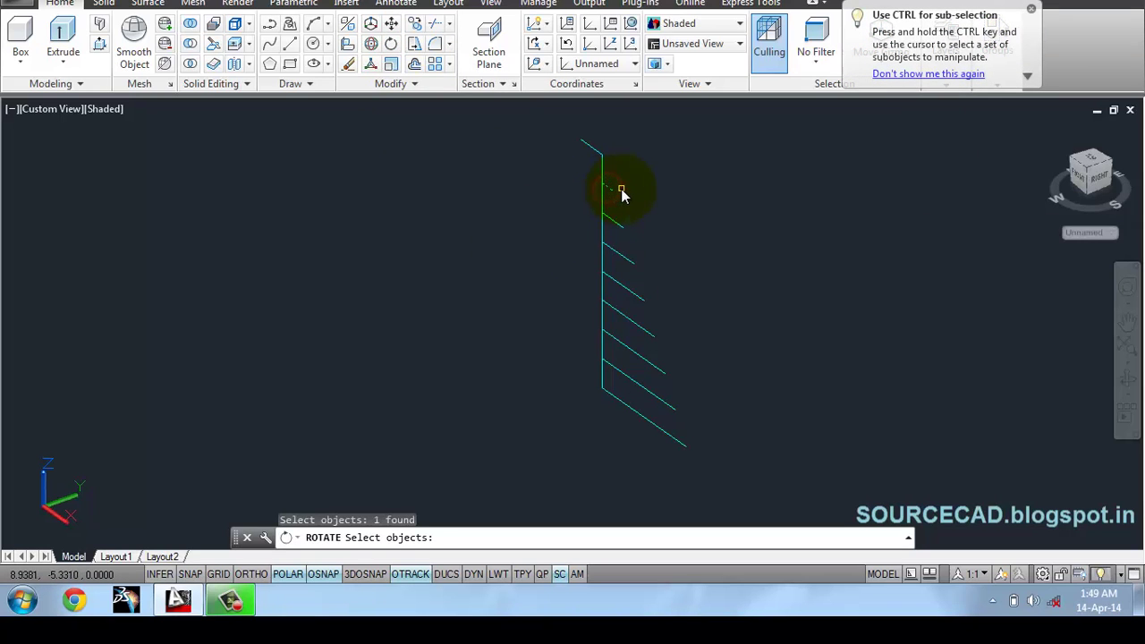
key("Return")
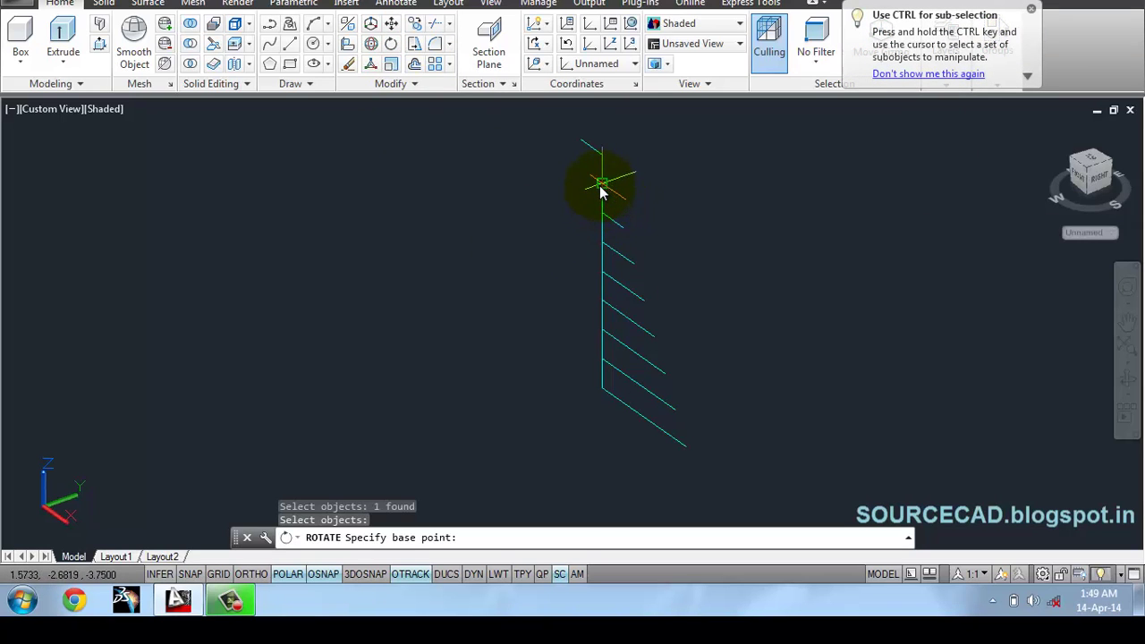
left_click(601, 191)
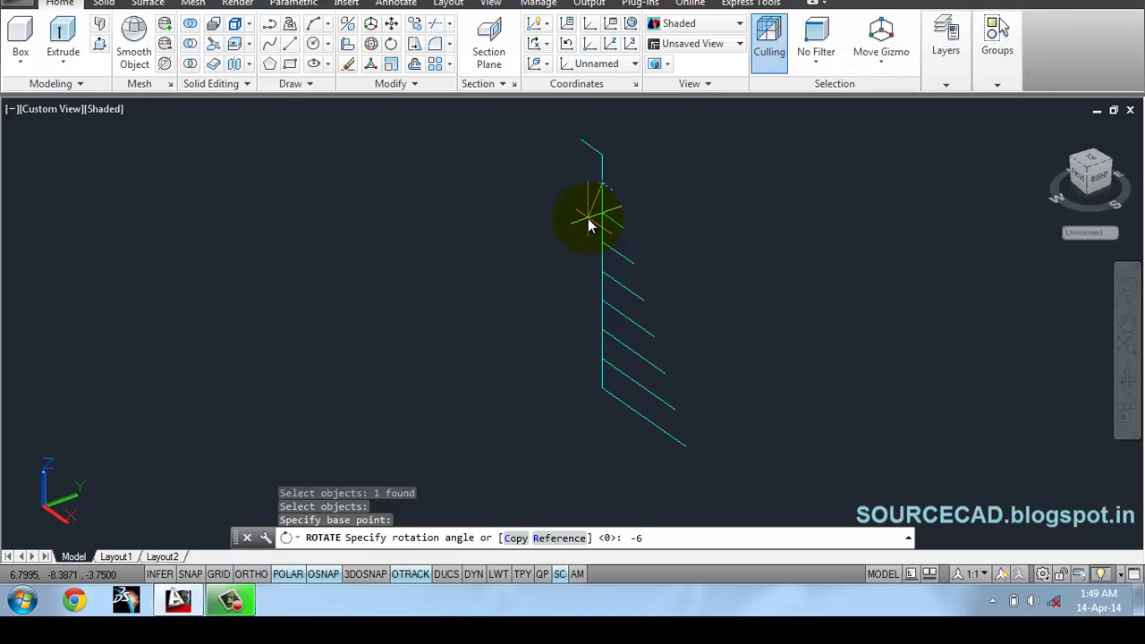
key("Return")
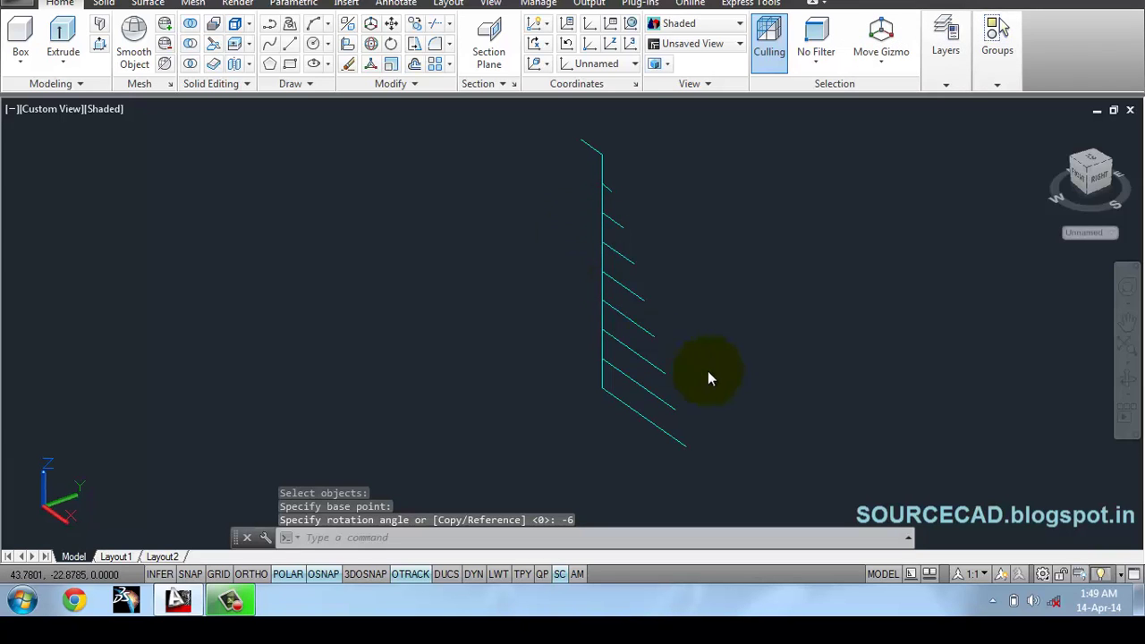
Step: Rotate the line at the second division point by -12° about its end on the vertical line
left_click(1124, 379)
left_click_drag(593, 248, 606, 284)
right_click(703, 215)
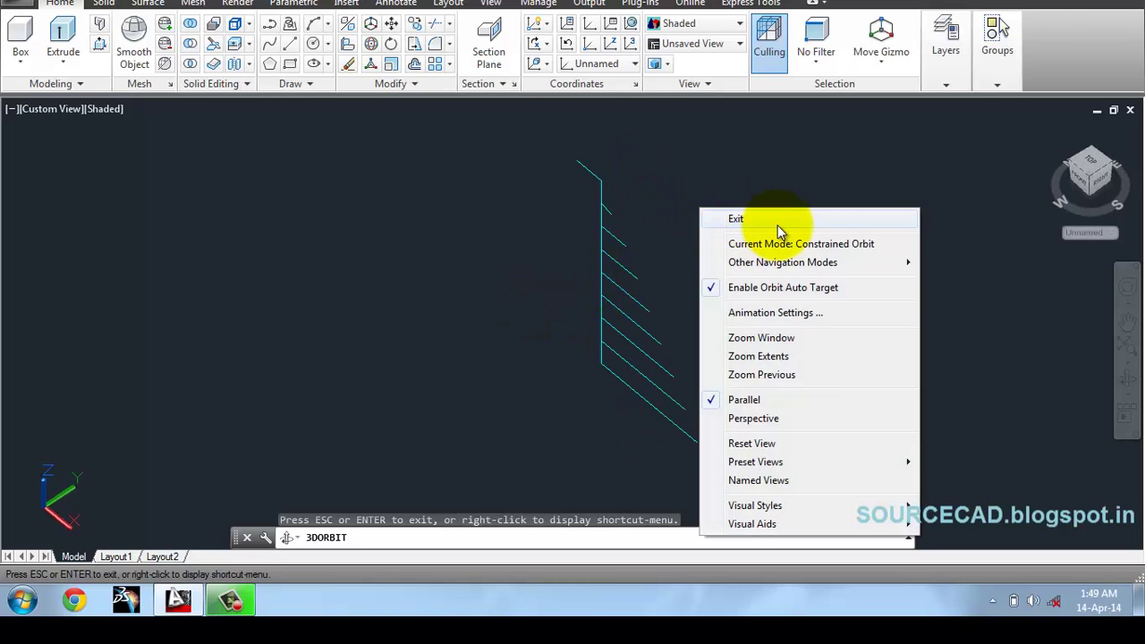
left_click(777, 221)
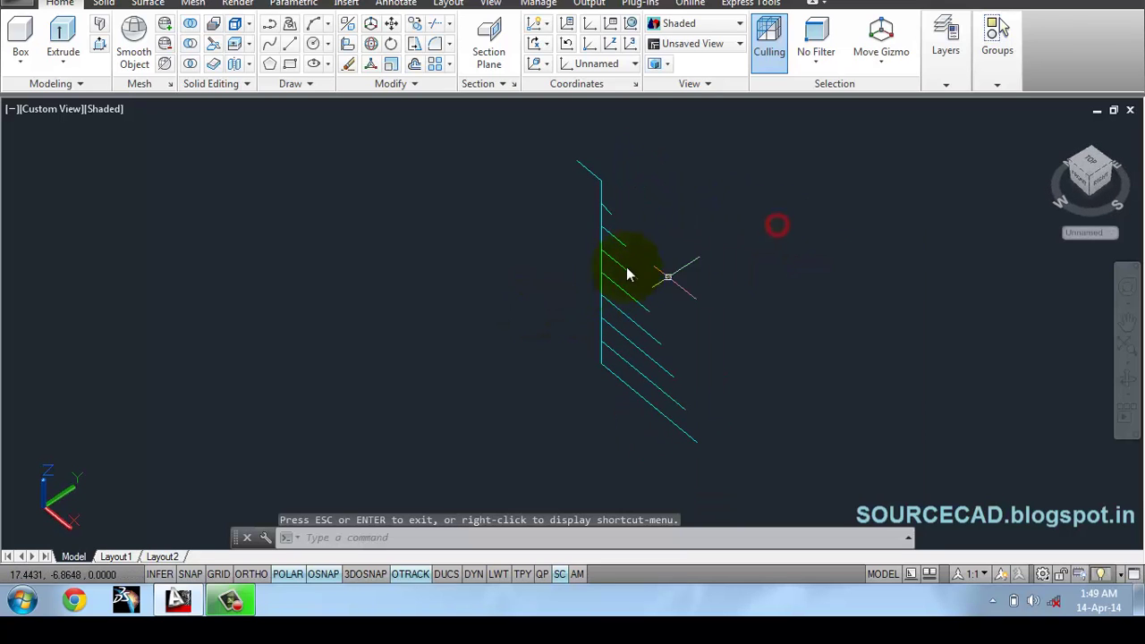
left_click(391, 43)
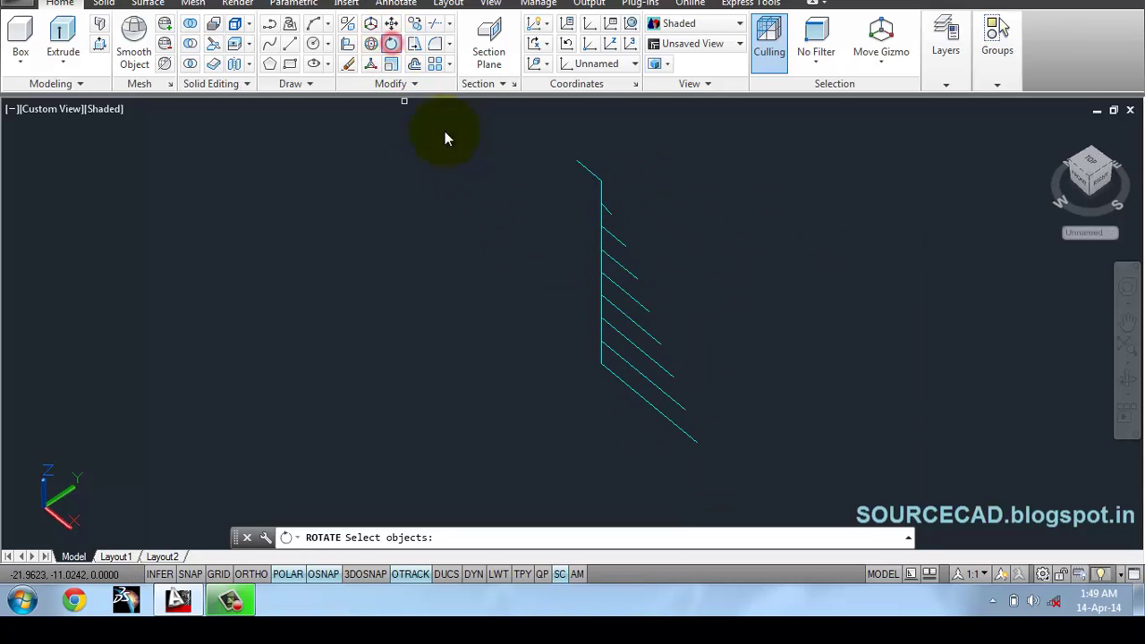
left_click(622, 249)
key("Return")
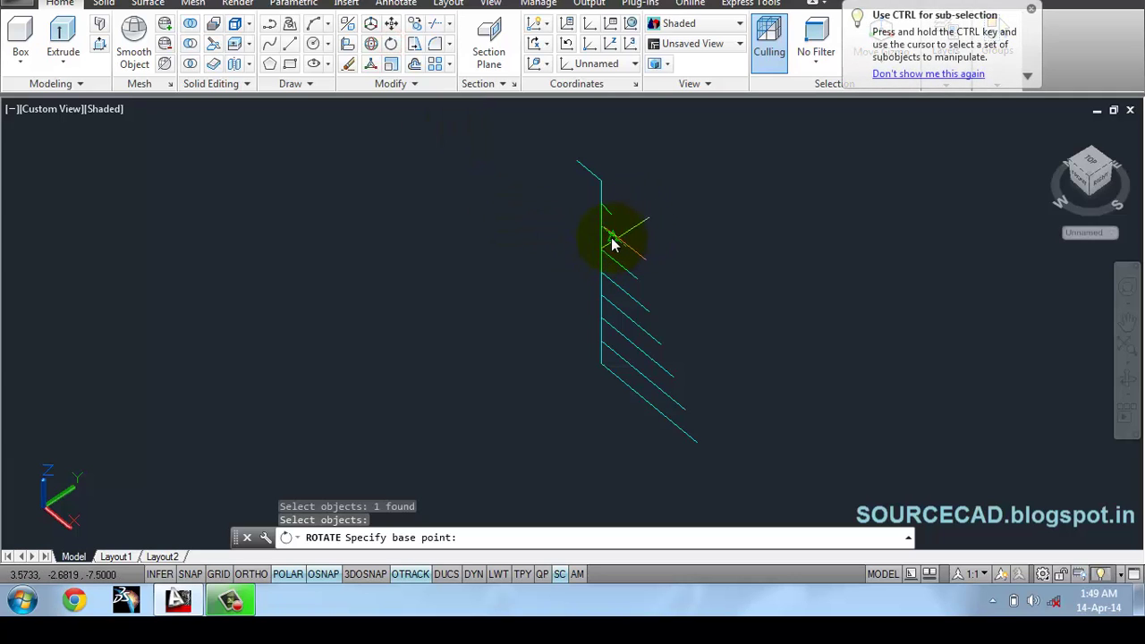
left_click(599, 231)
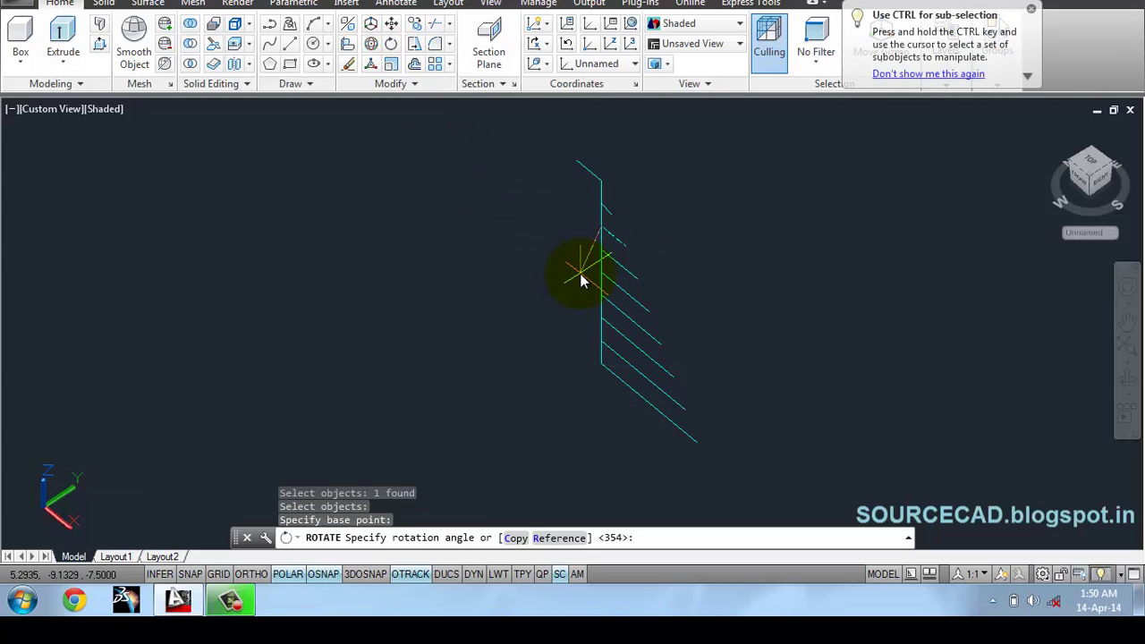
type("-")
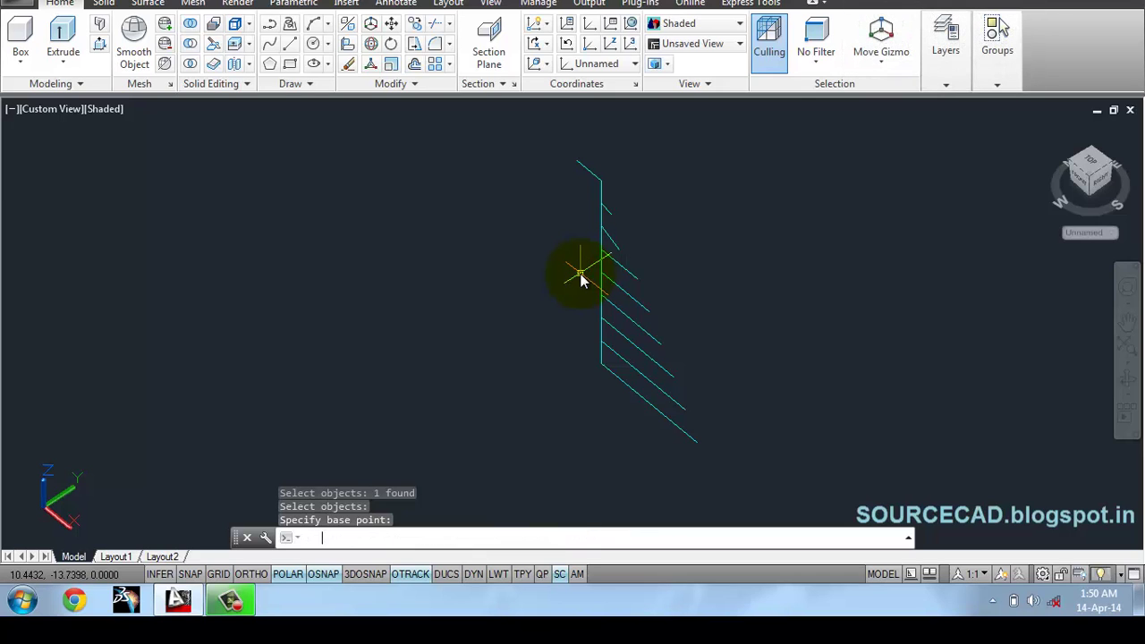
key("Return")
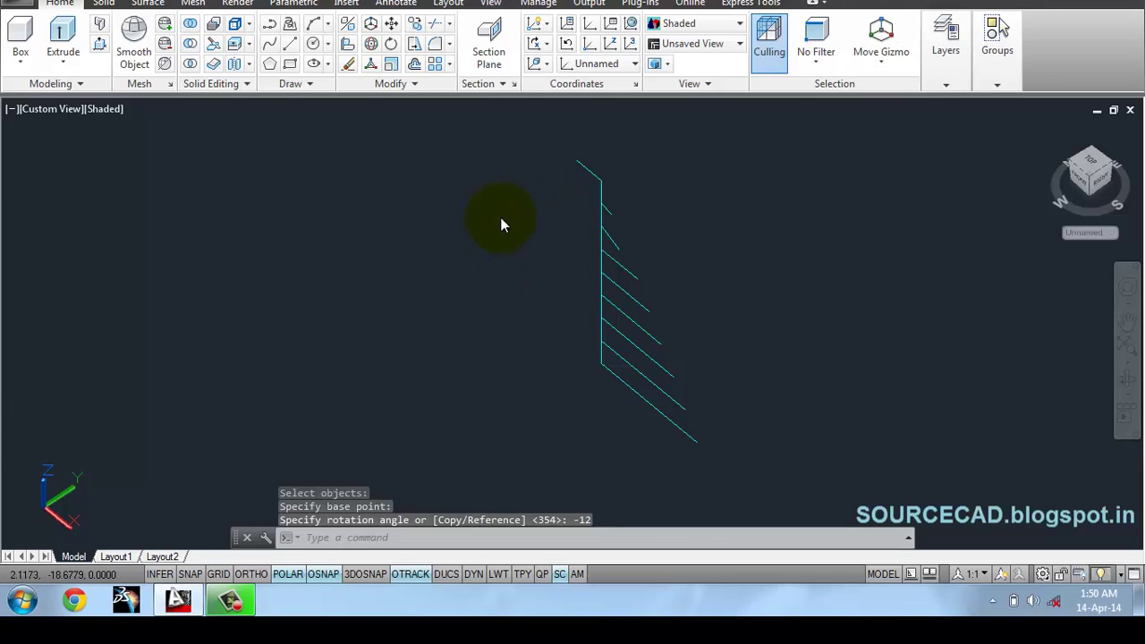
Step: Rotate the line at the third division point by -18° about its end on the vertical line
left_click(370, 43)
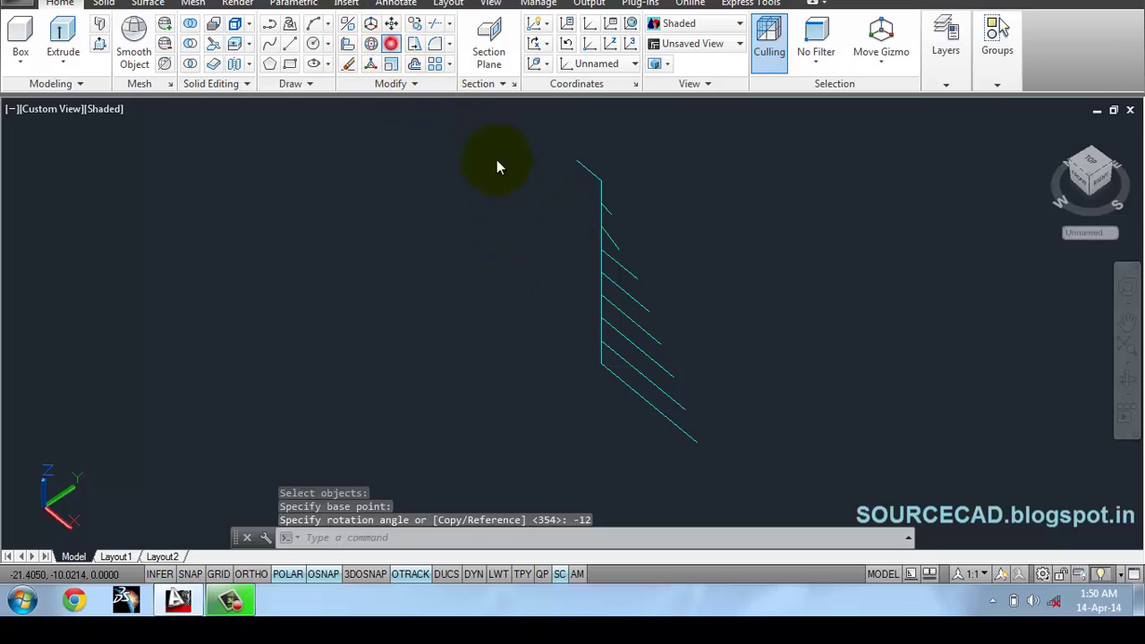
left_click(618, 263)
key("Return")
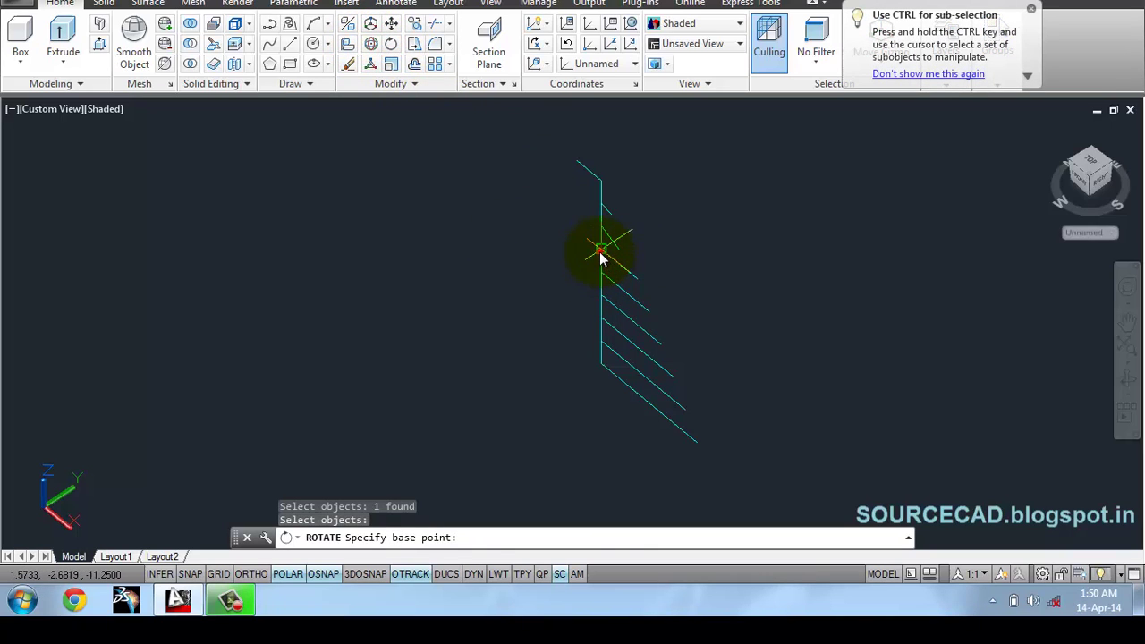
left_click(600, 253)
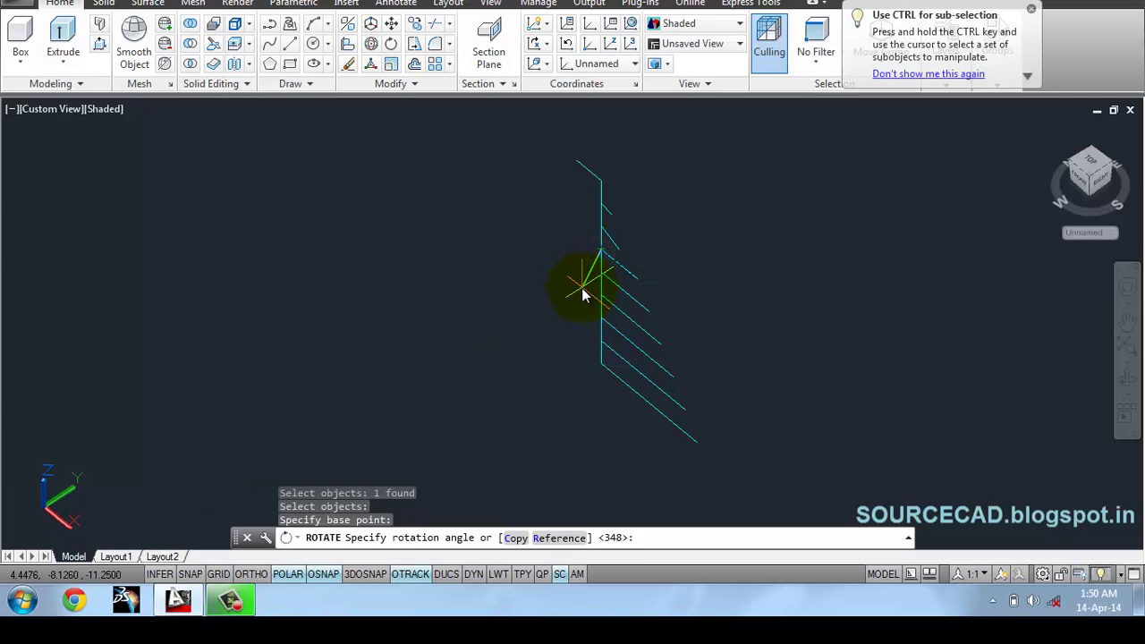
type("-18")
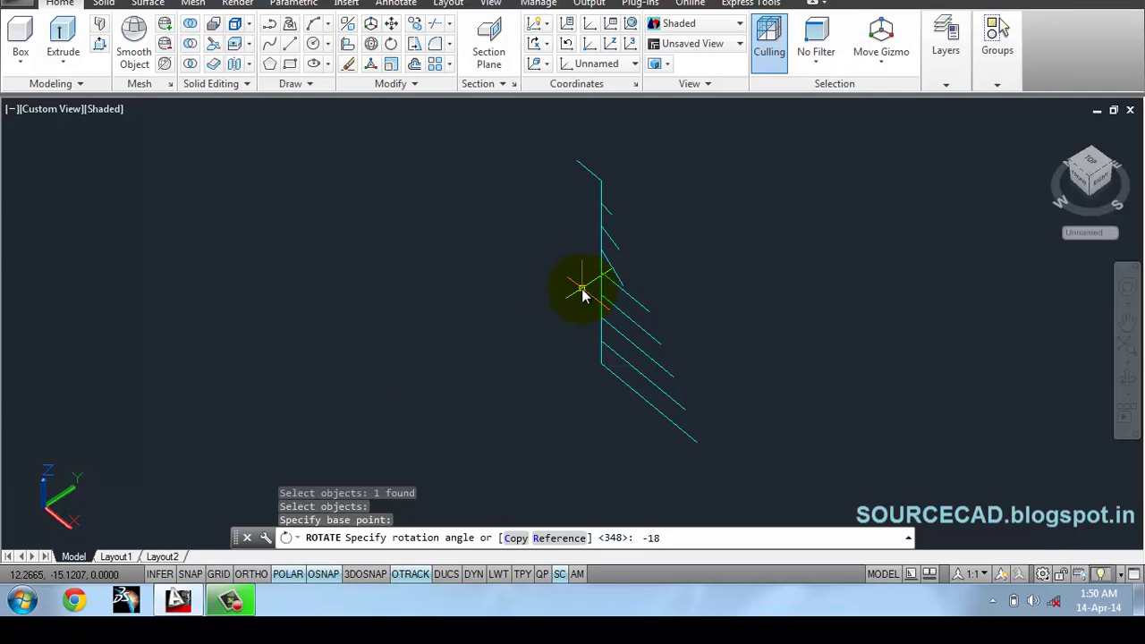
key("Return")
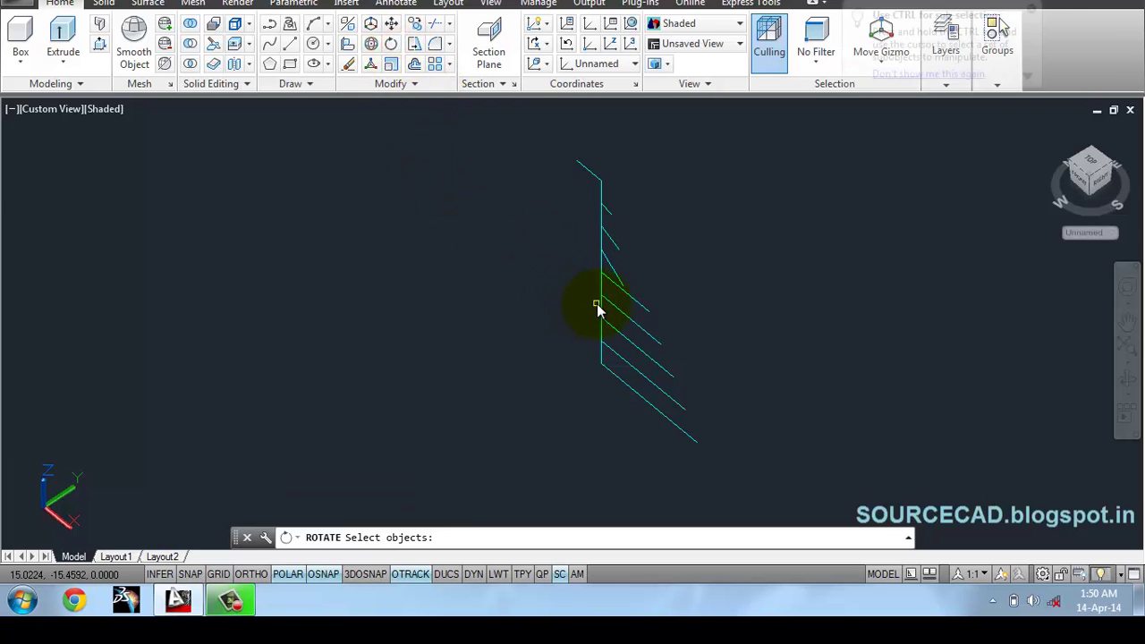
Step: Rotate the line at the fourth division point by -24° about its end on the vertical line
left_click(629, 295)
key("Return")
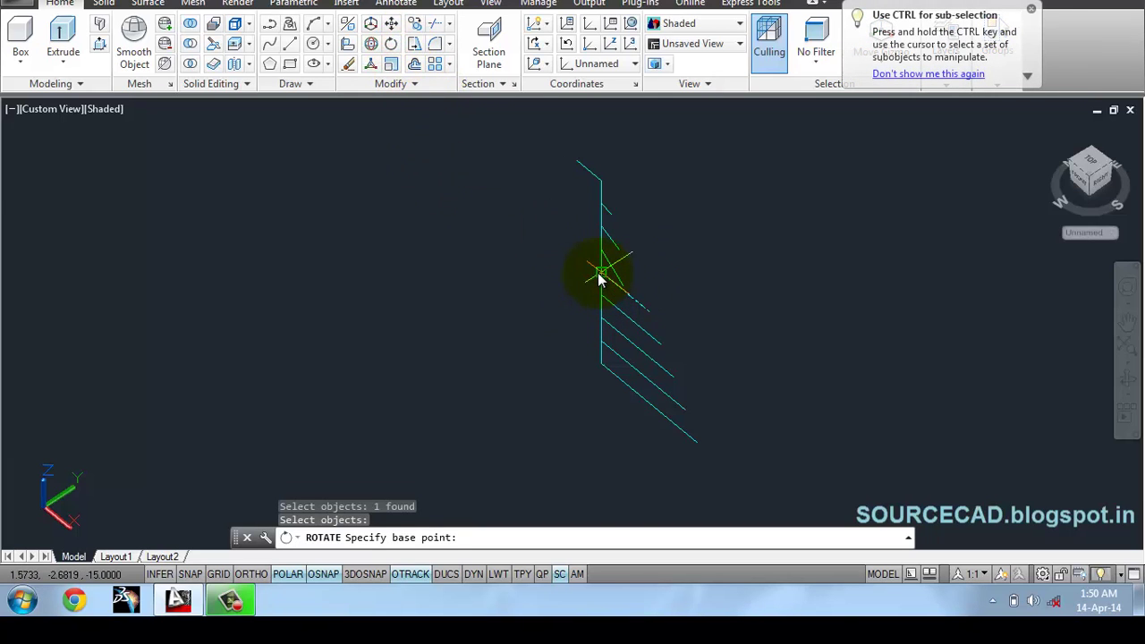
left_click(601, 277)
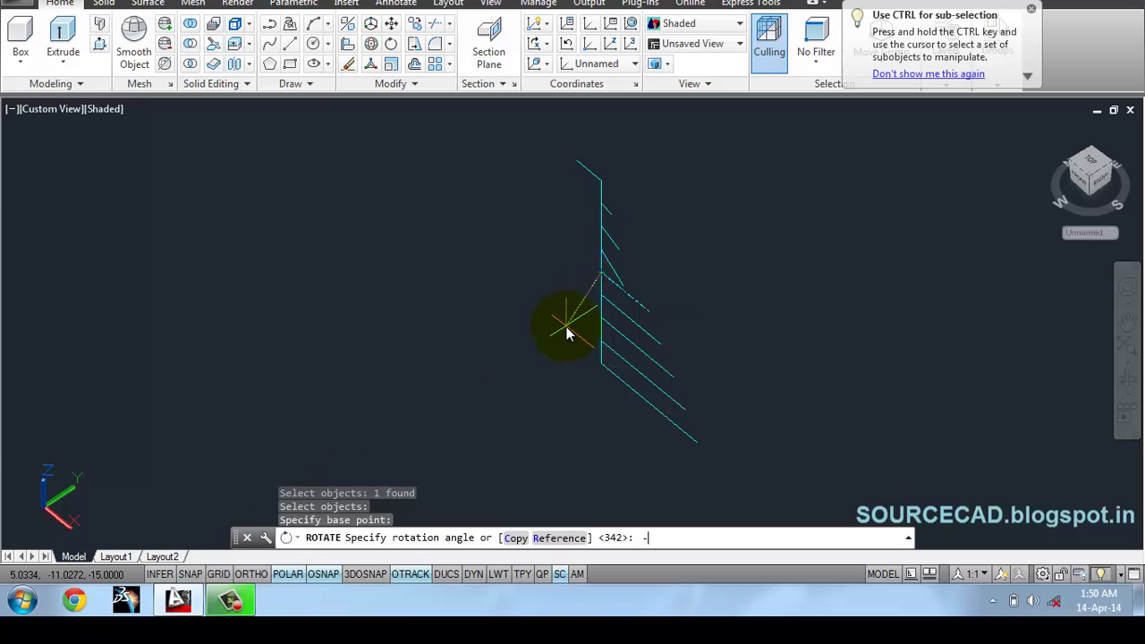
key("Return")
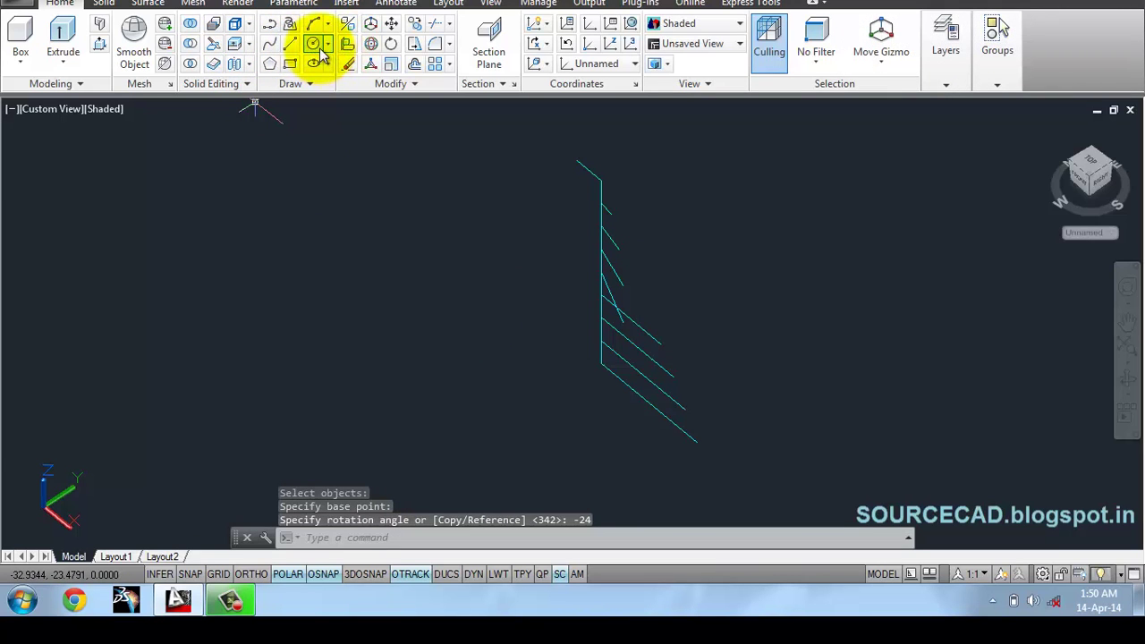
Step: Rotate the line at the fifth division point by -30° about its end on the vertical line
left_click(393, 42)
left_click(639, 330)
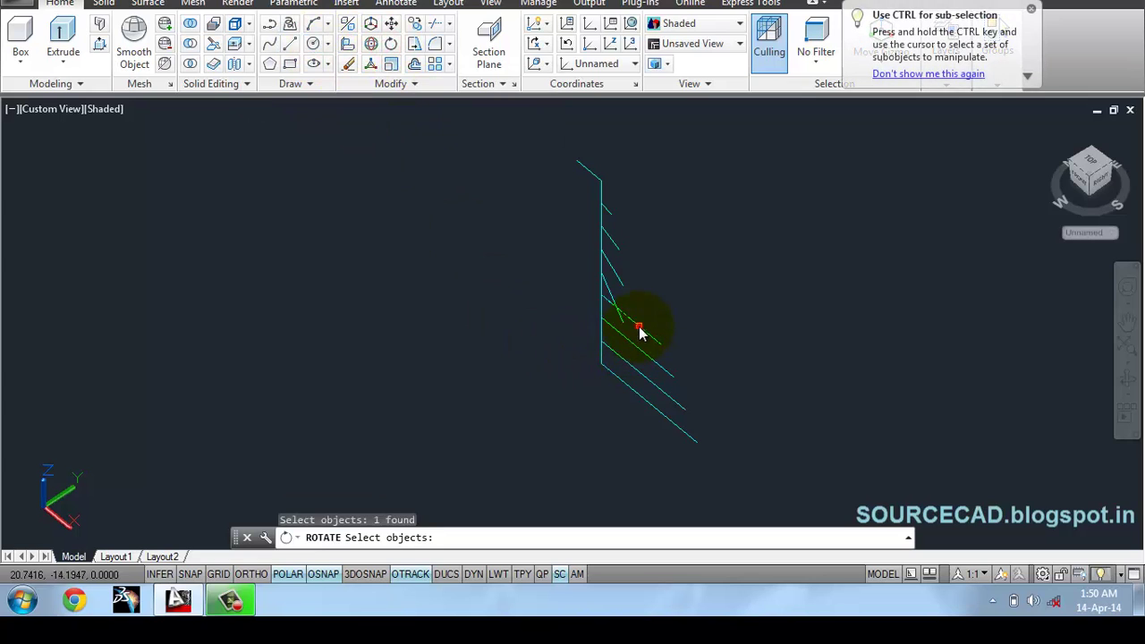
key("Return")
left_click(605, 304)
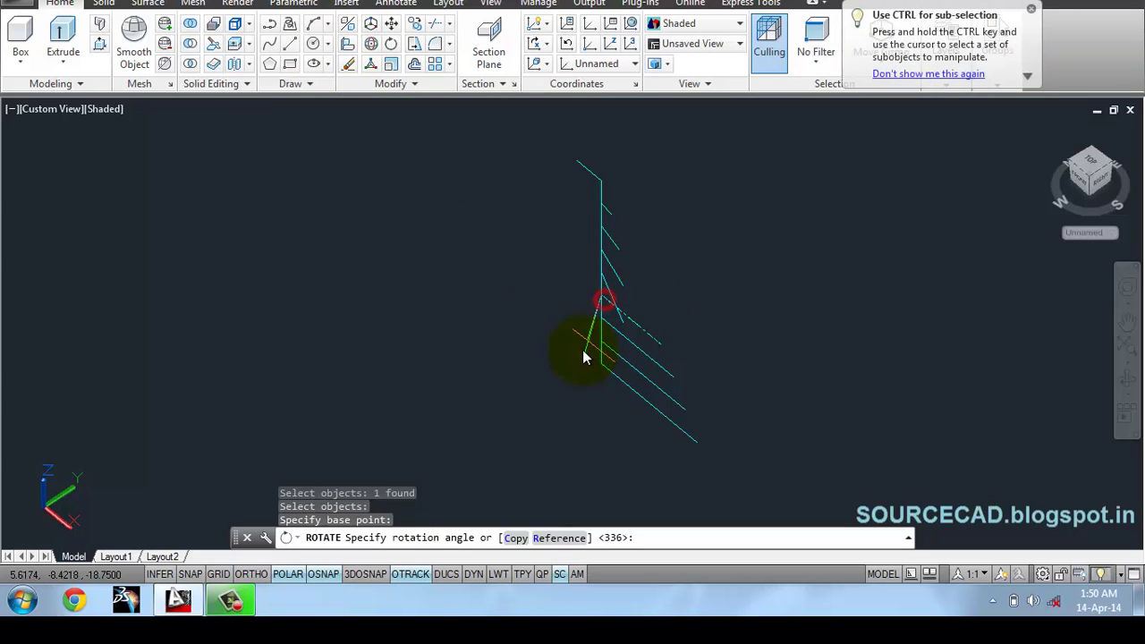
type("-")
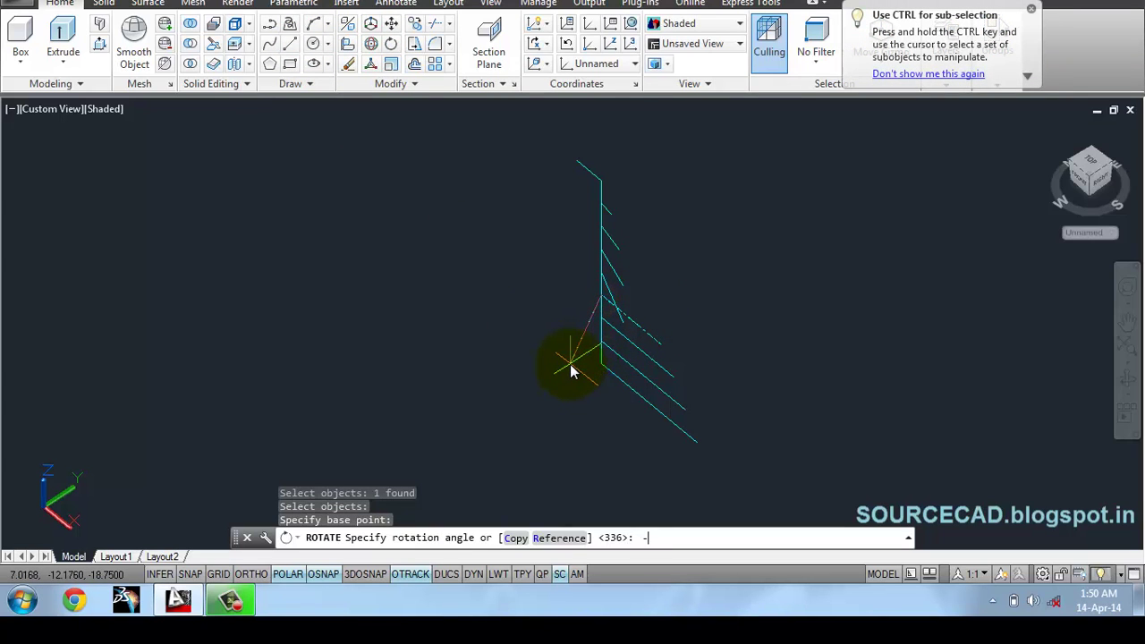
type("30")
key("Return")
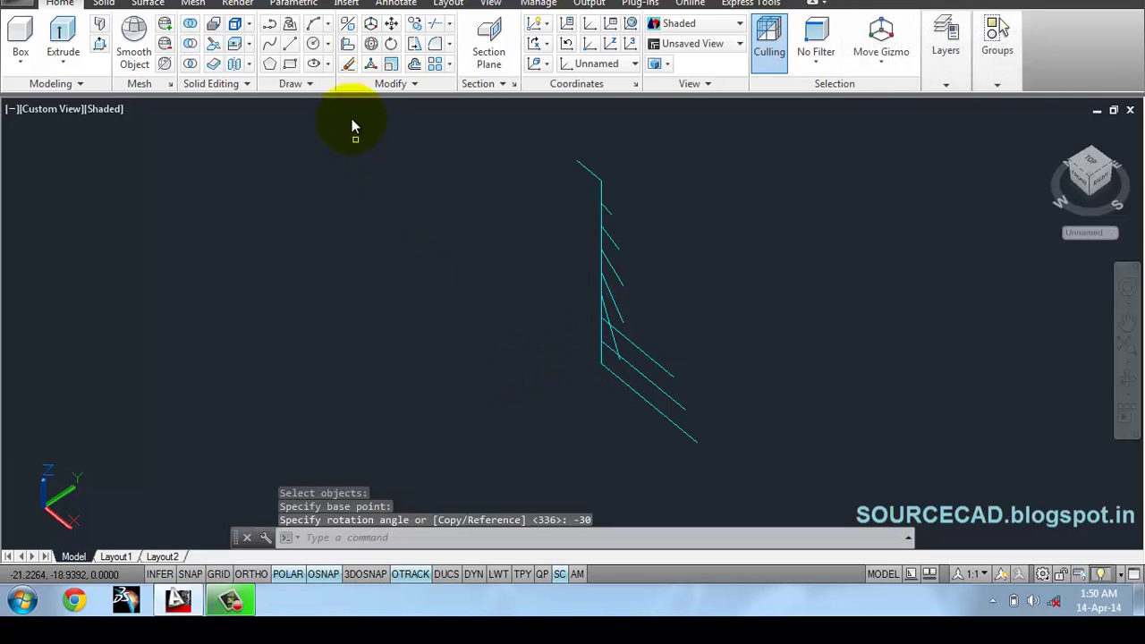
Step: Rotate the line at the sixth division point by -36° about its end on the vertical line
left_click(390, 52)
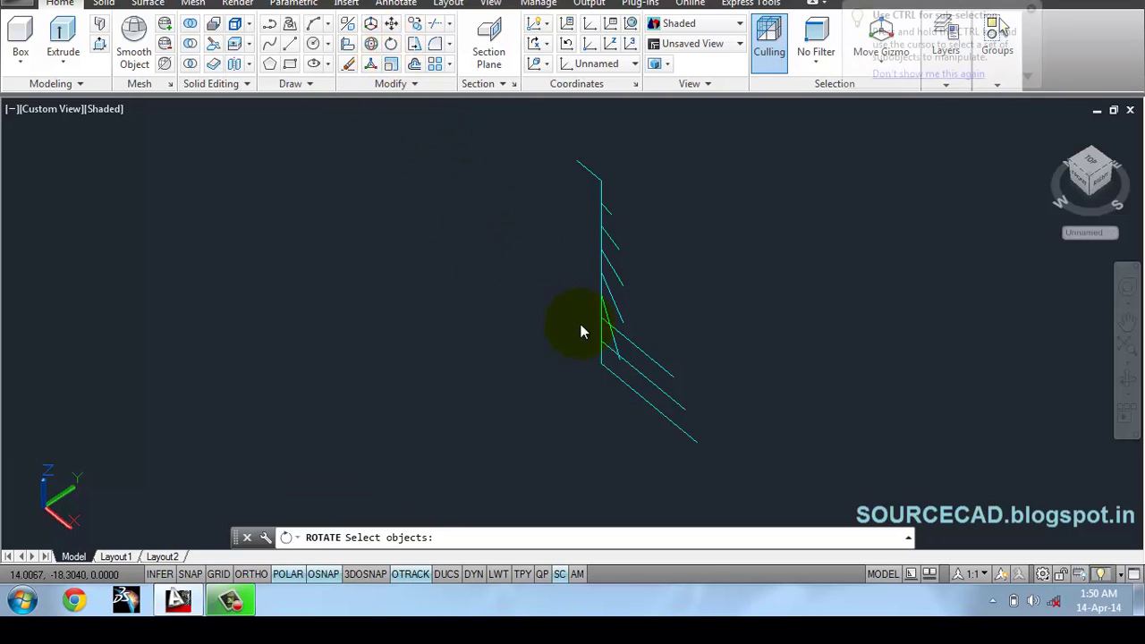
left_click(650, 362)
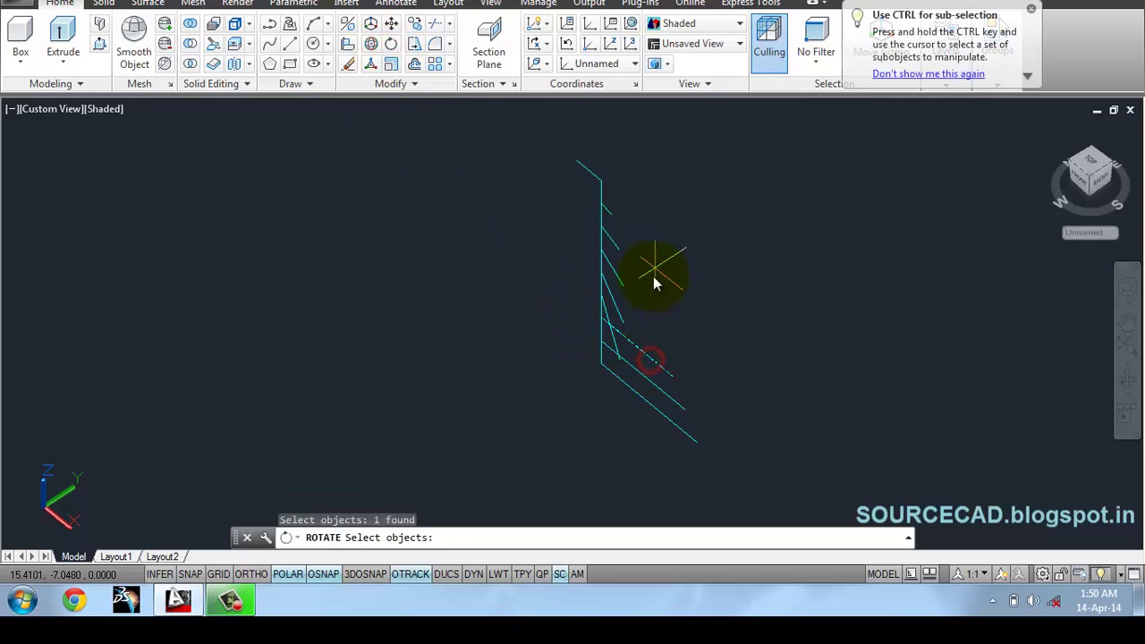
key("Return")
left_click(600, 324)
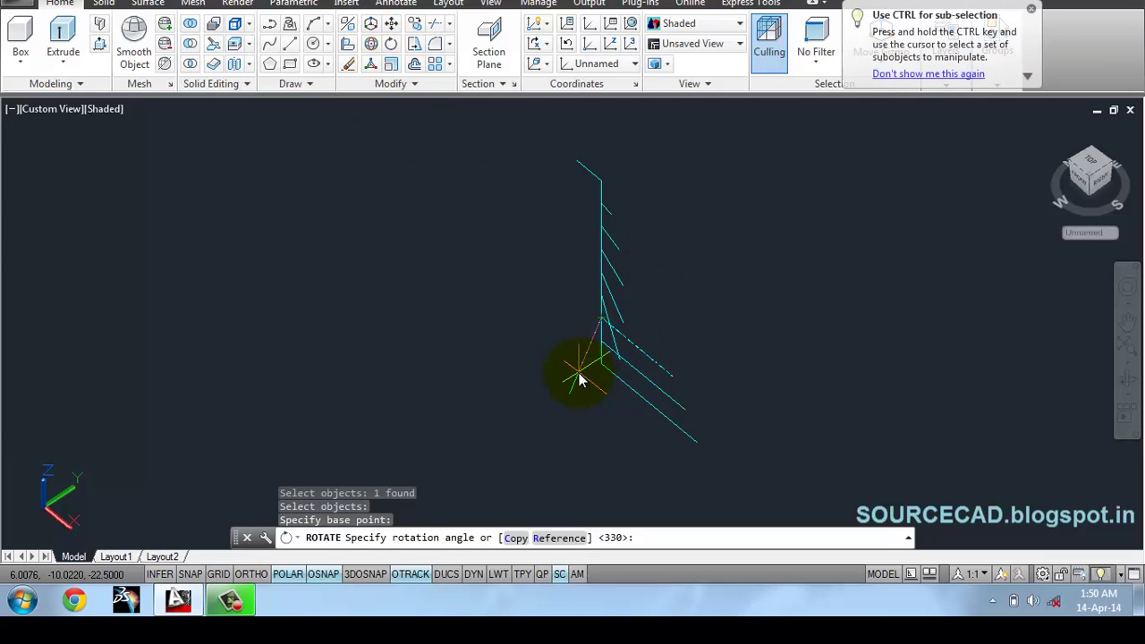
key("Return")
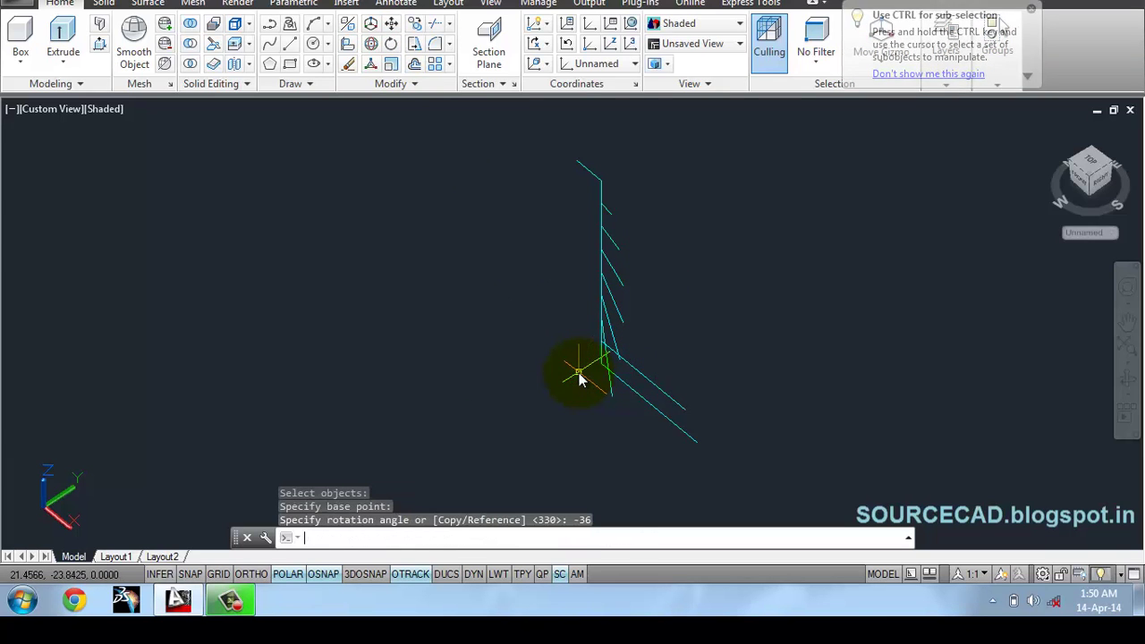
Step: Rotate the line at the seventh division point by -42° about its end on the vertical line
middle_click_drag(557, 388, 607, 386)
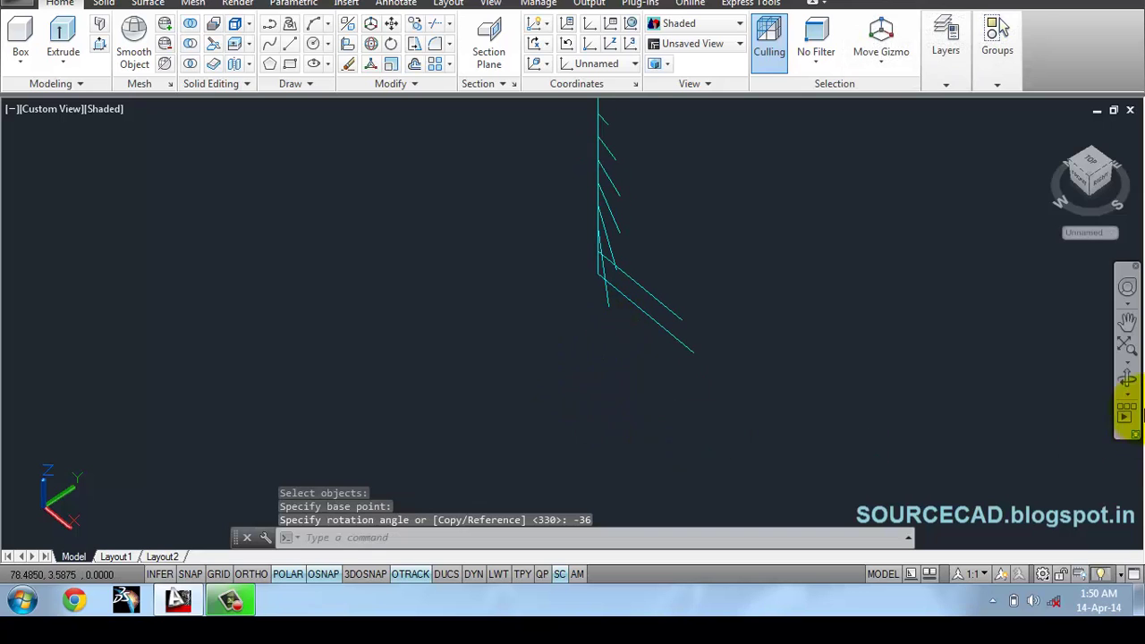
left_click(1125, 380)
left_click_drag(605, 372, 703, 223)
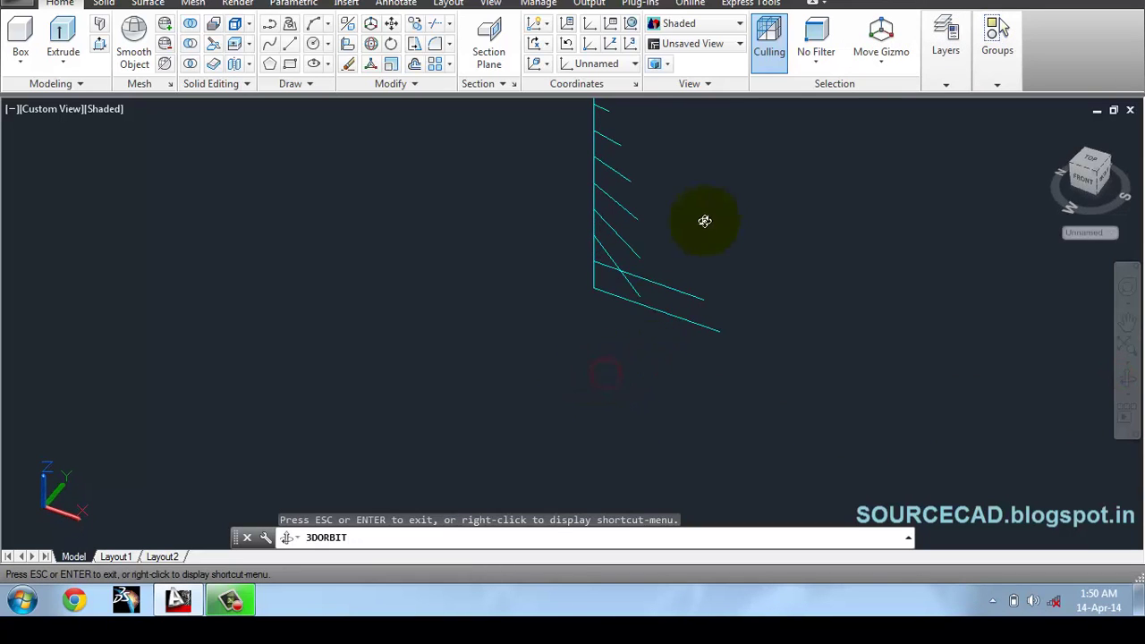
right_click(703, 223)
left_click(739, 225)
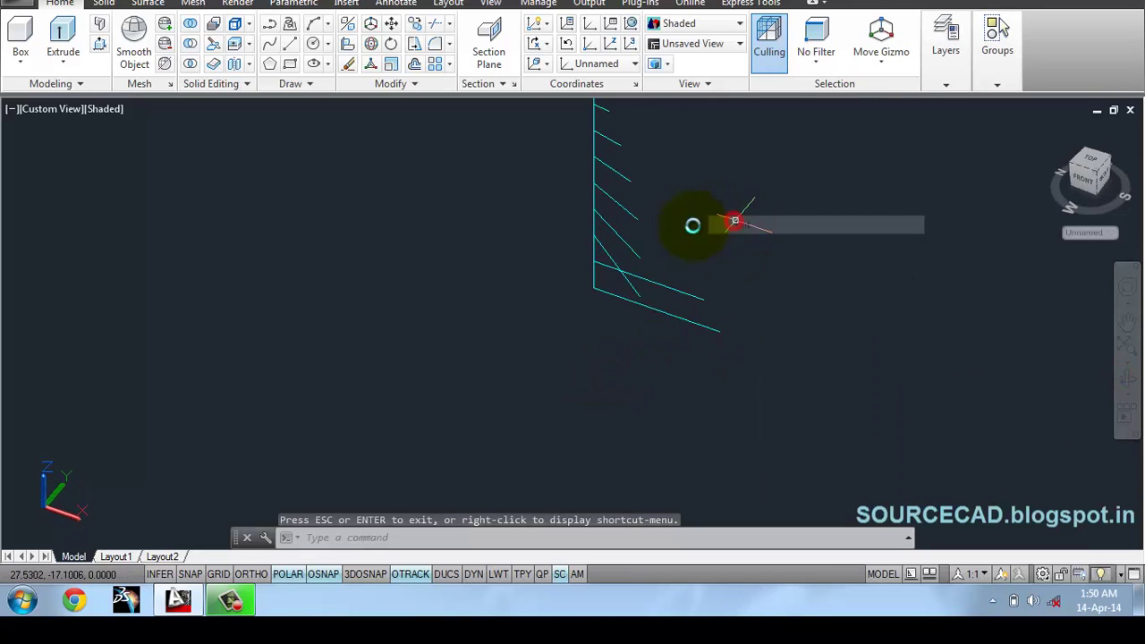
left_click(392, 43)
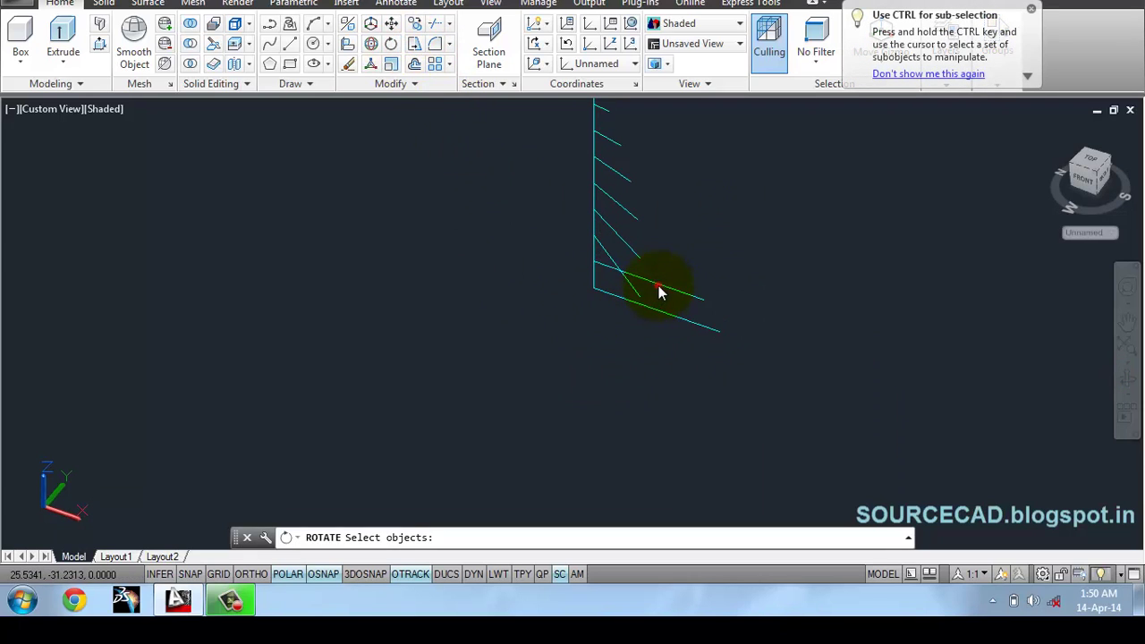
left_click(660, 287)
key("Return")
left_click(593, 266)
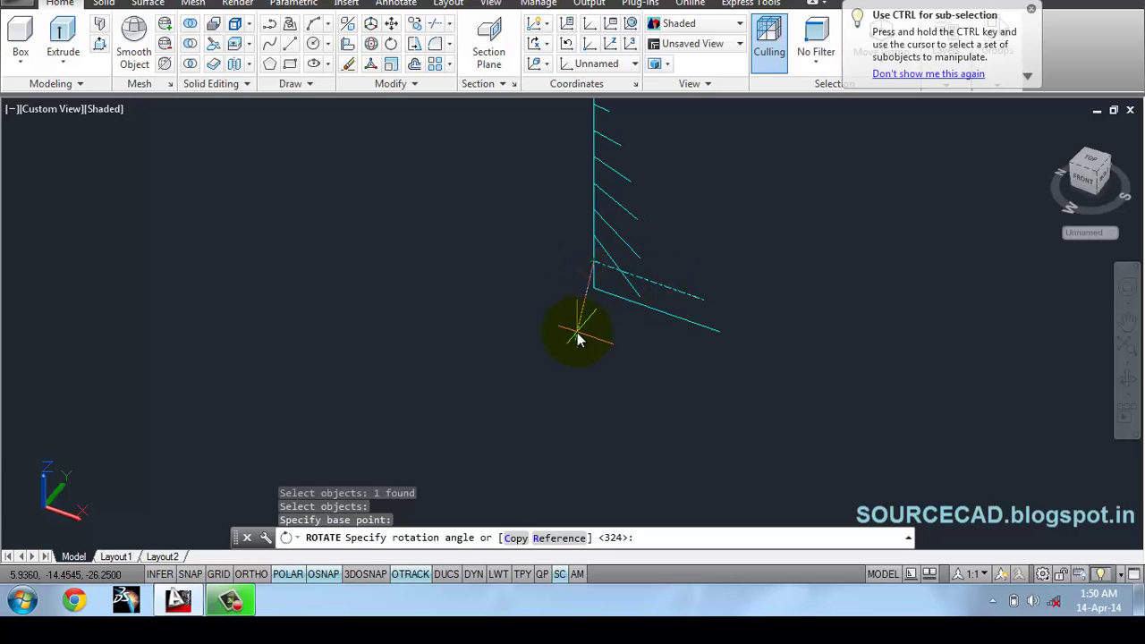
type("-4")
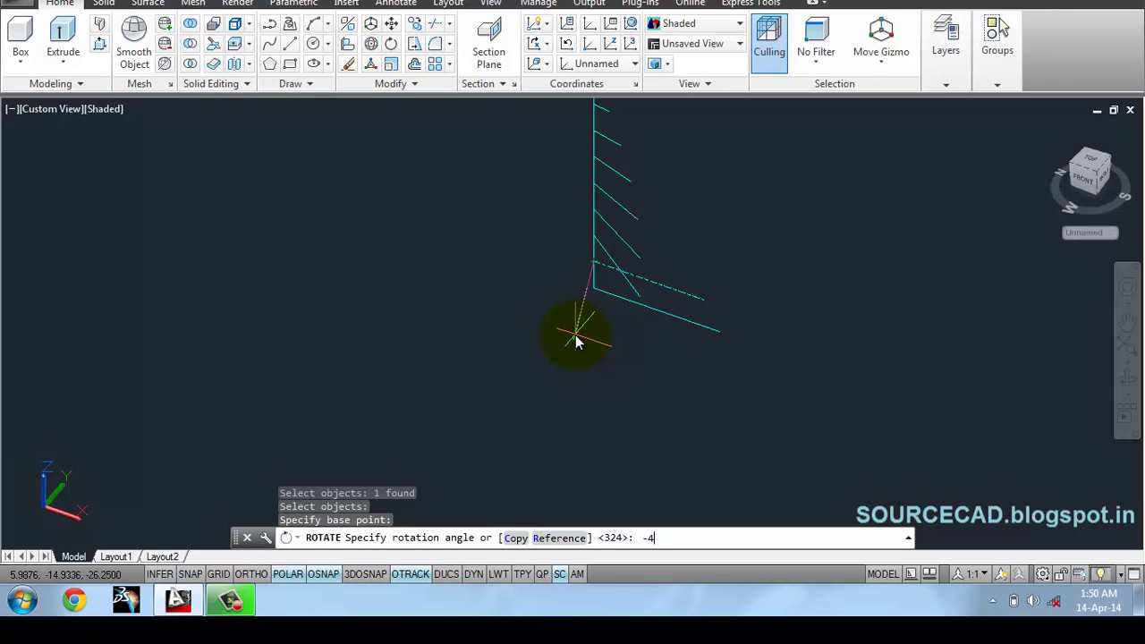
type("2")
key("Return")
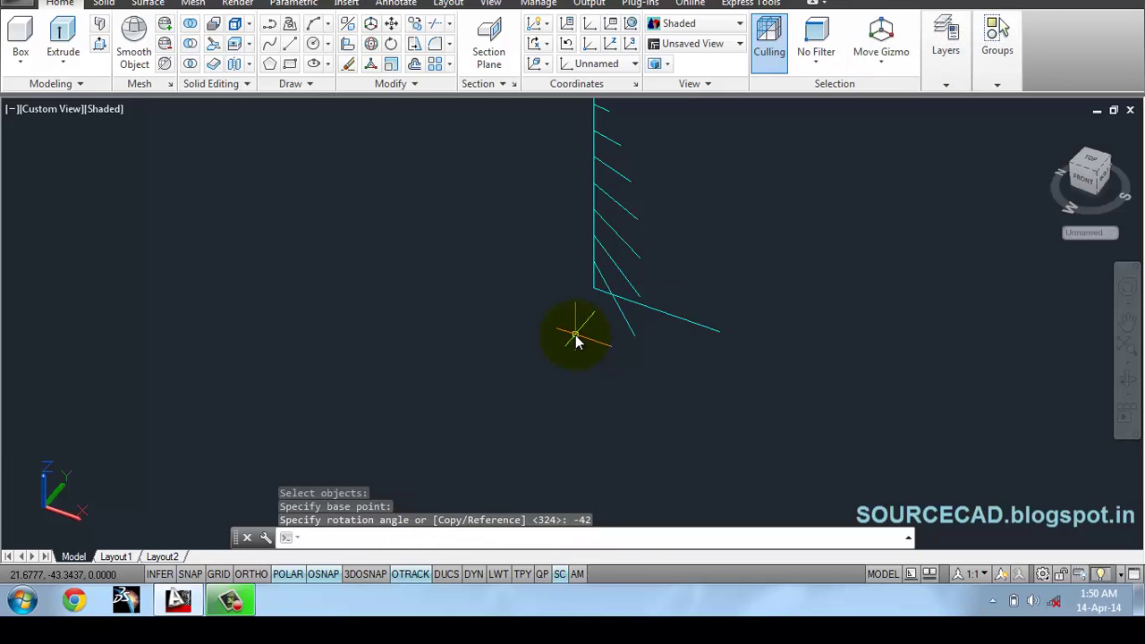
Step: Rotate the longest line, at the lower end of the vertical line, by -48° about their shared endpoint
left_click(391, 44)
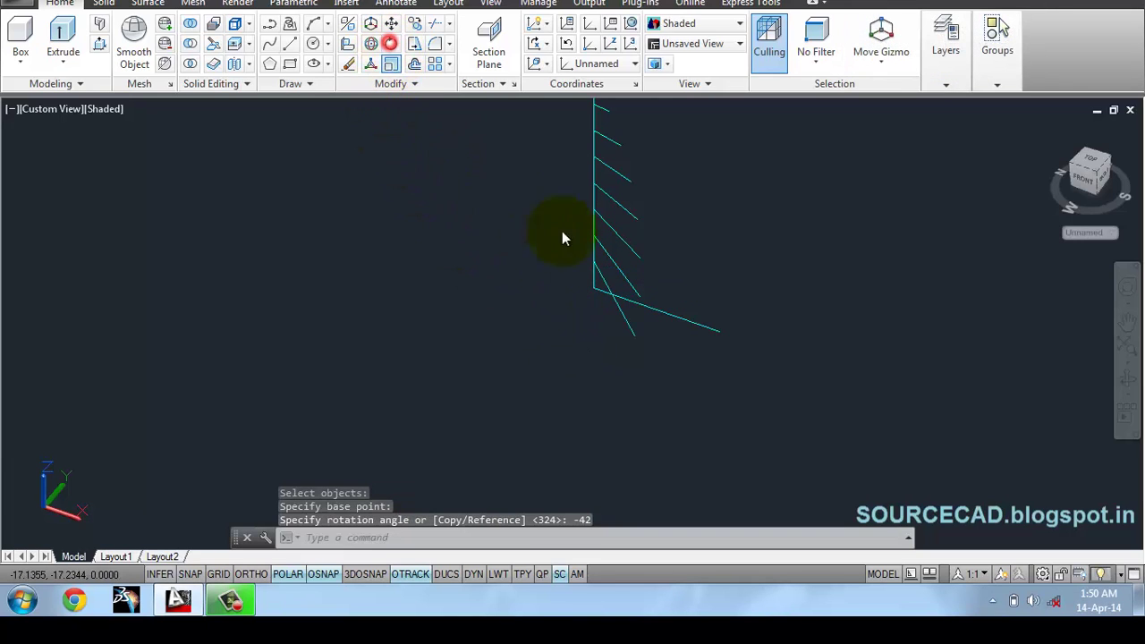
left_click(650, 313)
key("Return")
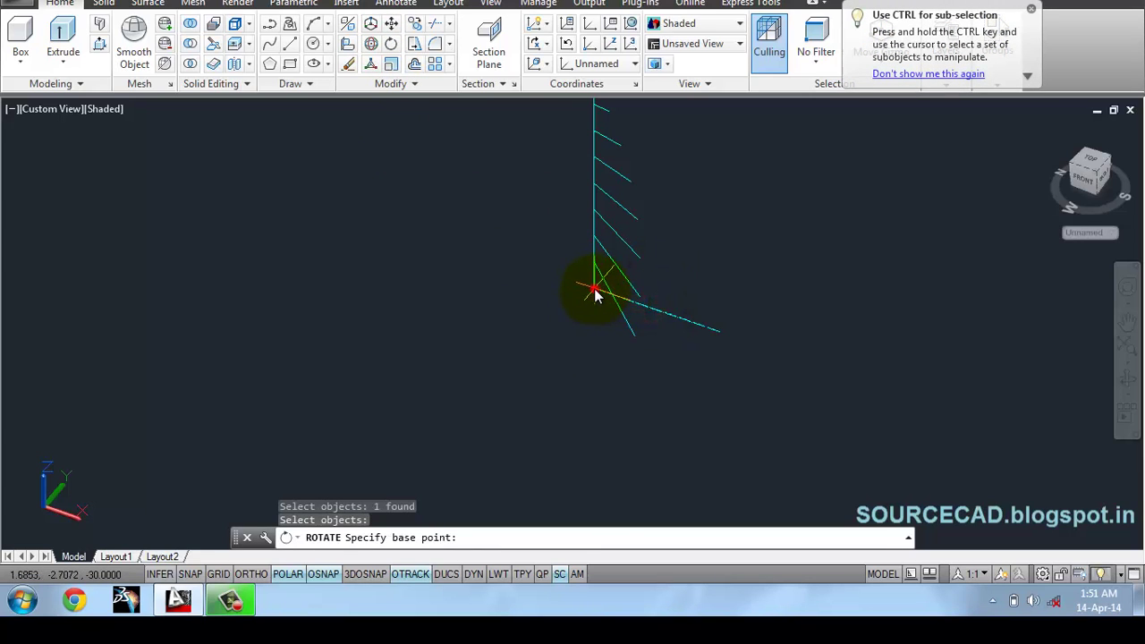
left_click(594, 289)
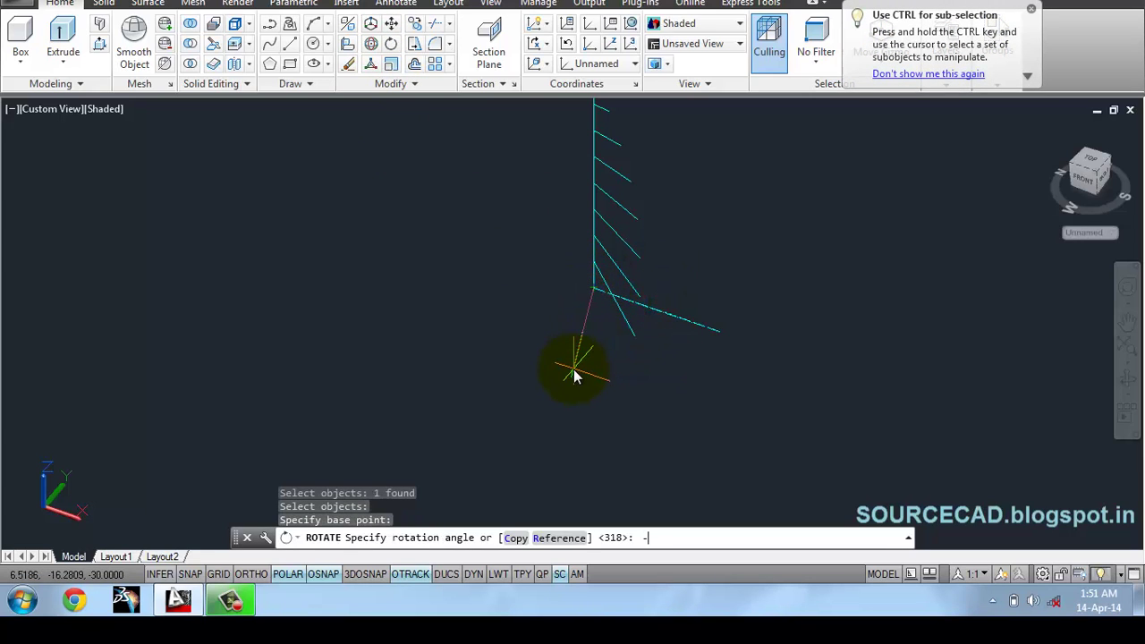
type("-48")
key("Return")
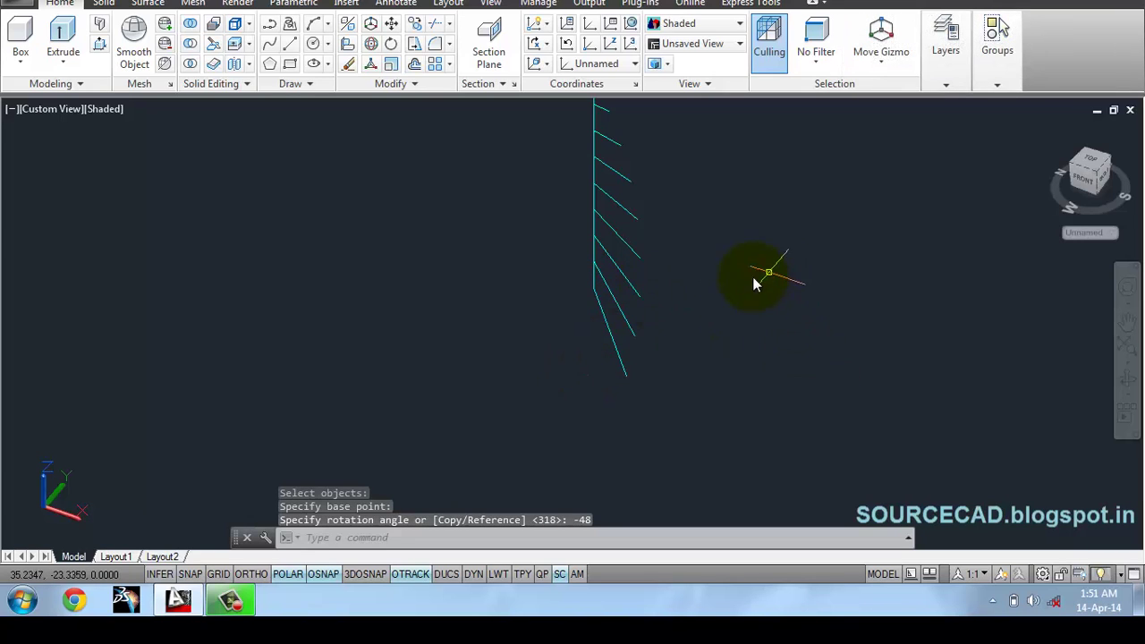
key("ctrl+z")
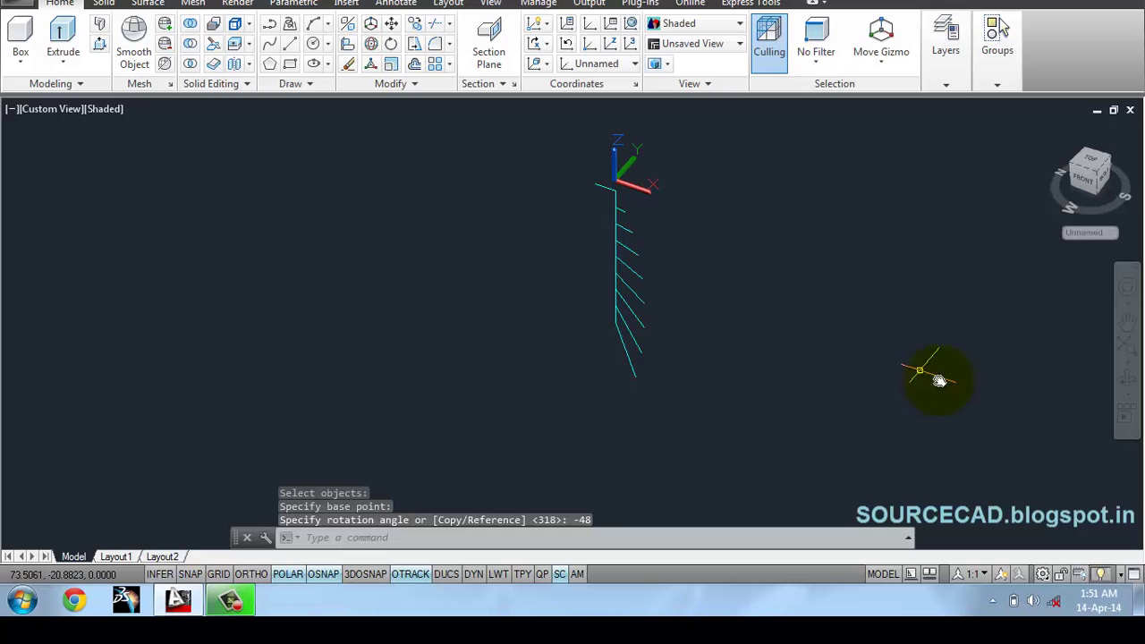
Step: Show the UCS icon without anchoring it at the origin, keeping it clear of the construction lines
left_click(1127, 377)
left_click_drag(618, 328, 699, 269)
right_click(710, 224)
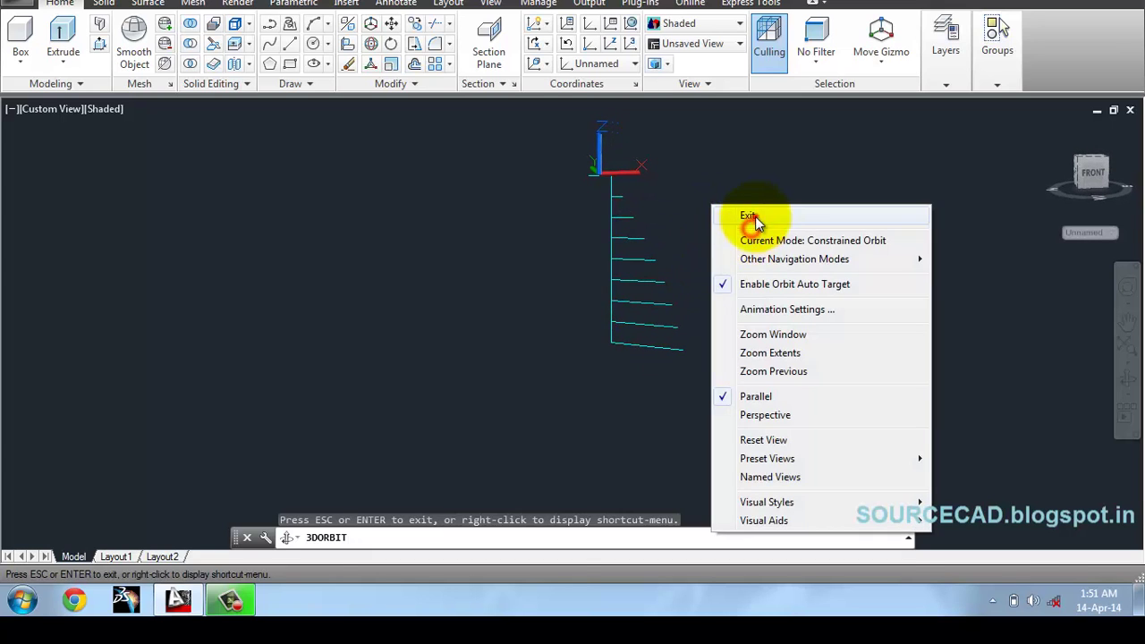
left_click(739, 219)
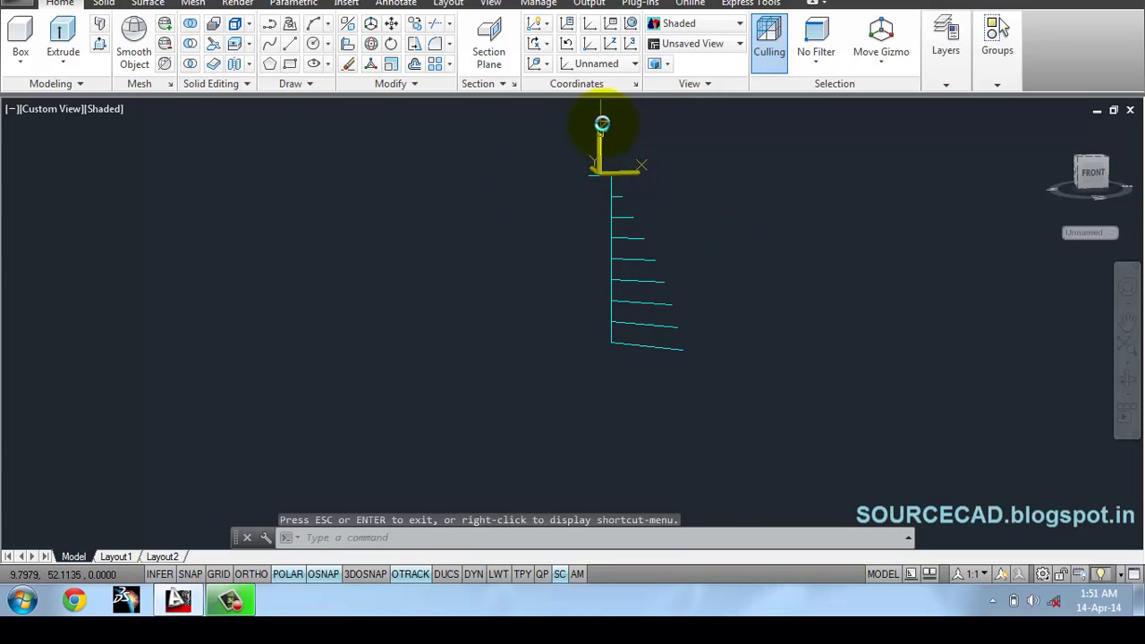
left_click(544, 25)
left_click(580, 82)
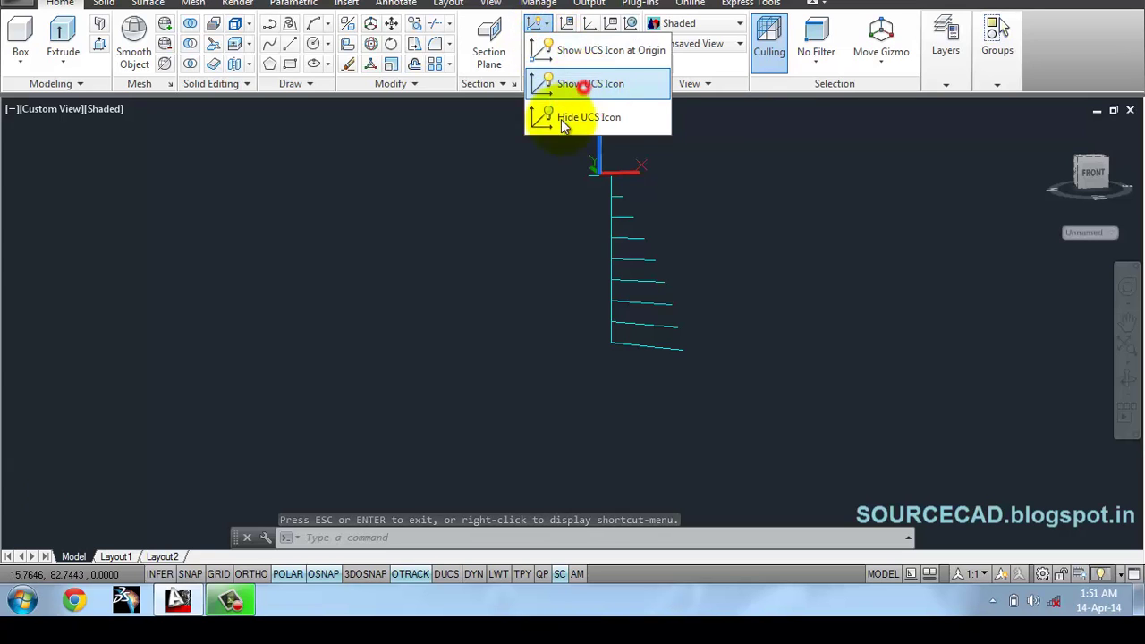
Step: Draw a spline from the upper end of the vertical line through the free endpoints of all eight rotated lines
left_click(268, 42)
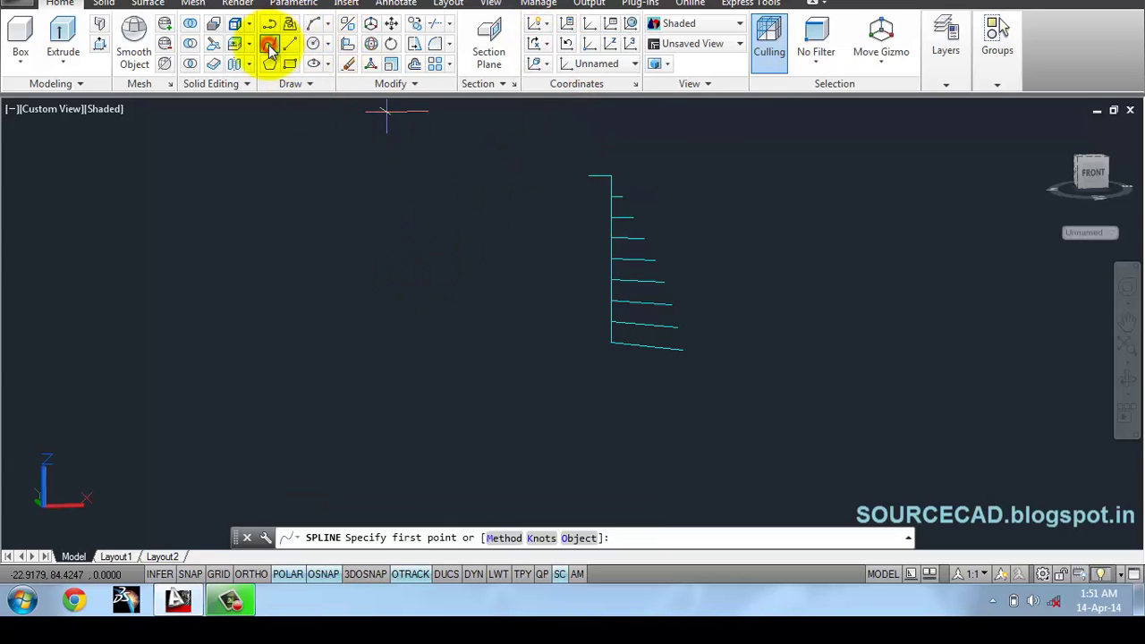
left_click(610, 175)
scroll(617, 202, "up", 2)
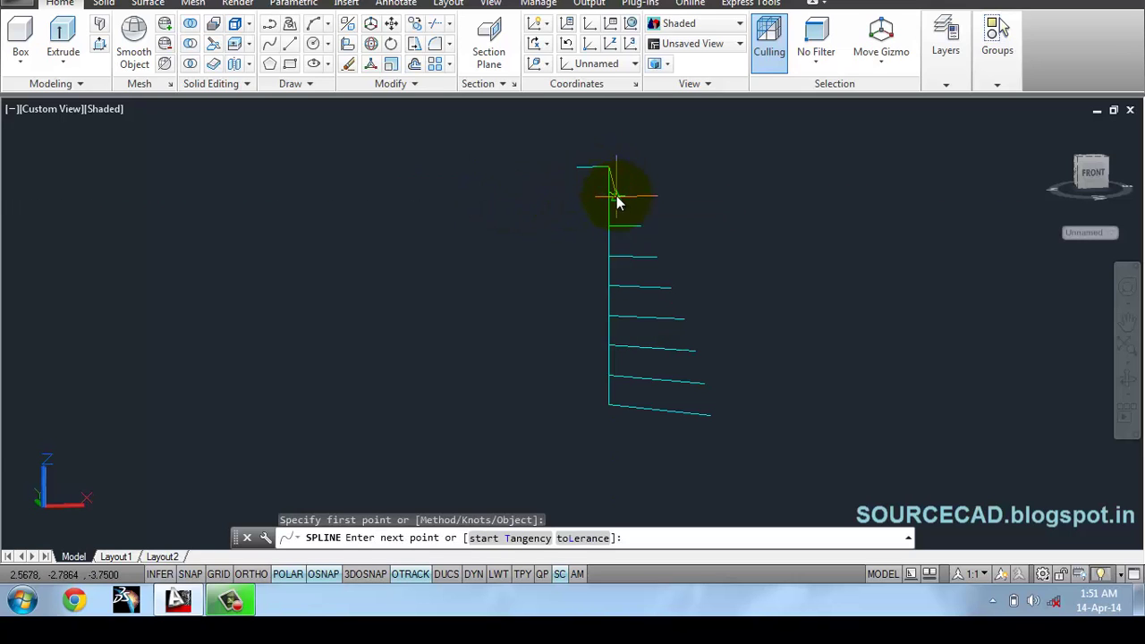
left_click(623, 196)
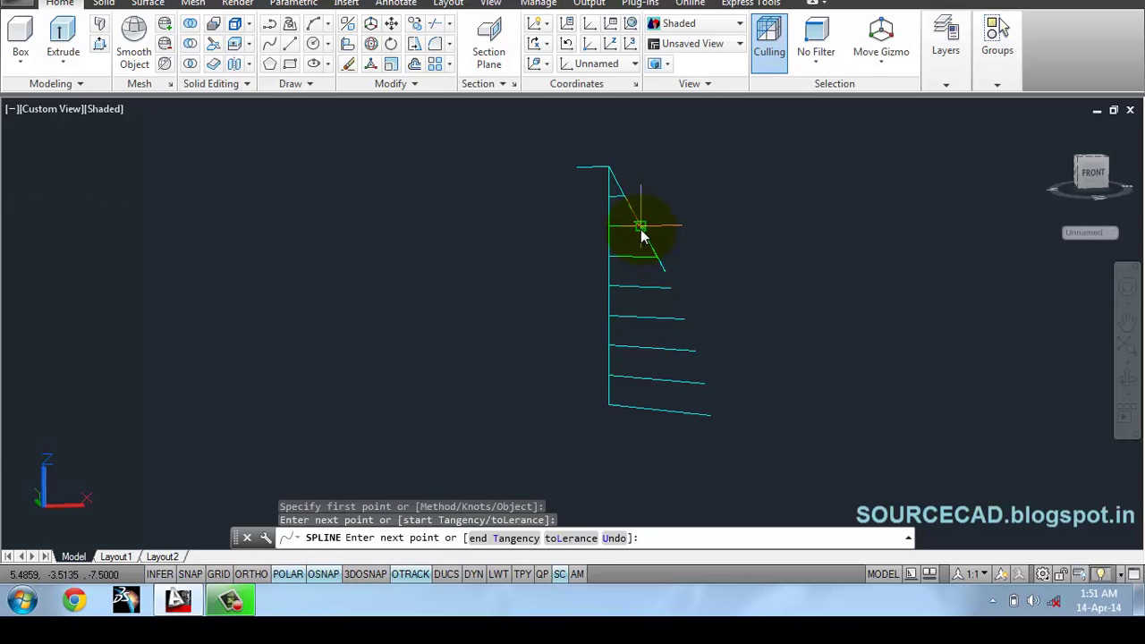
left_click(639, 229)
left_click(656, 259)
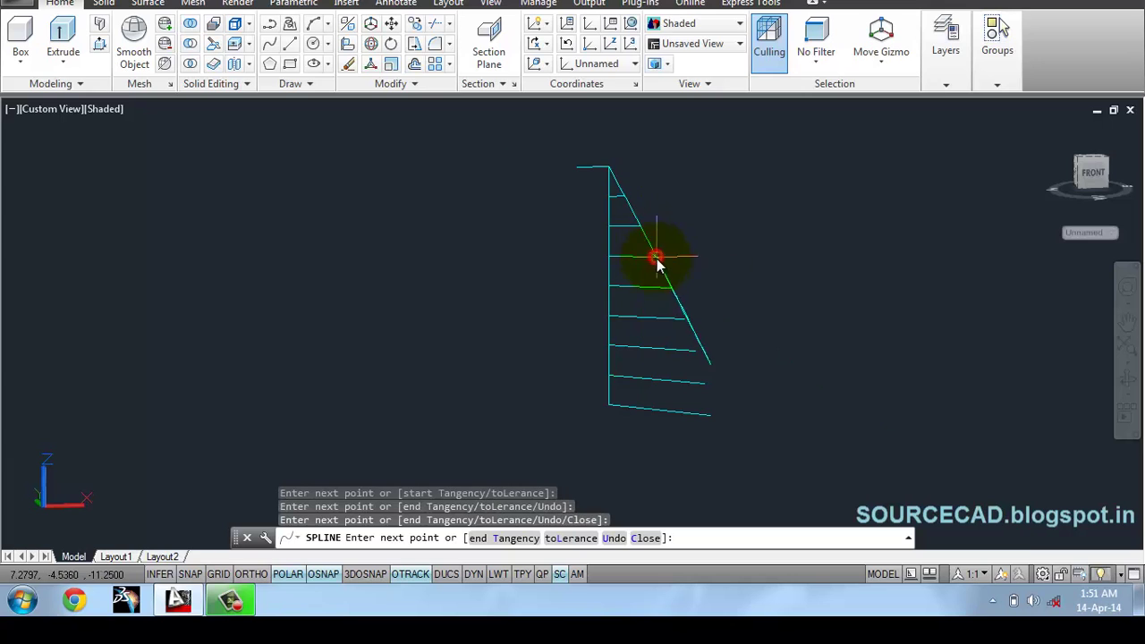
left_click(670, 290)
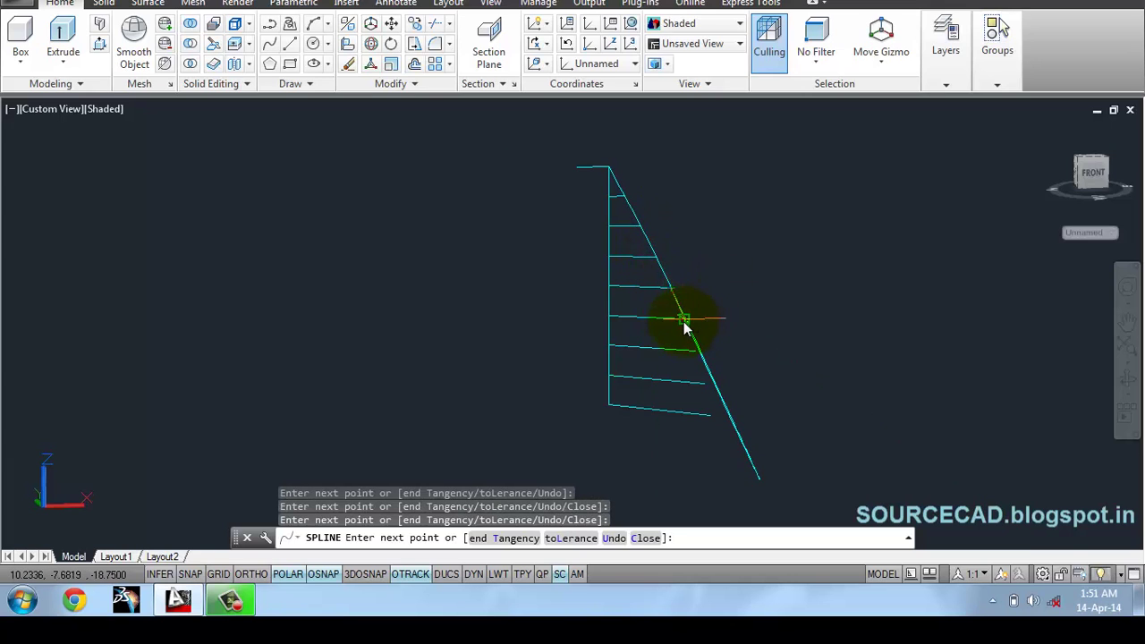
left_click(682, 319)
left_click(694, 349)
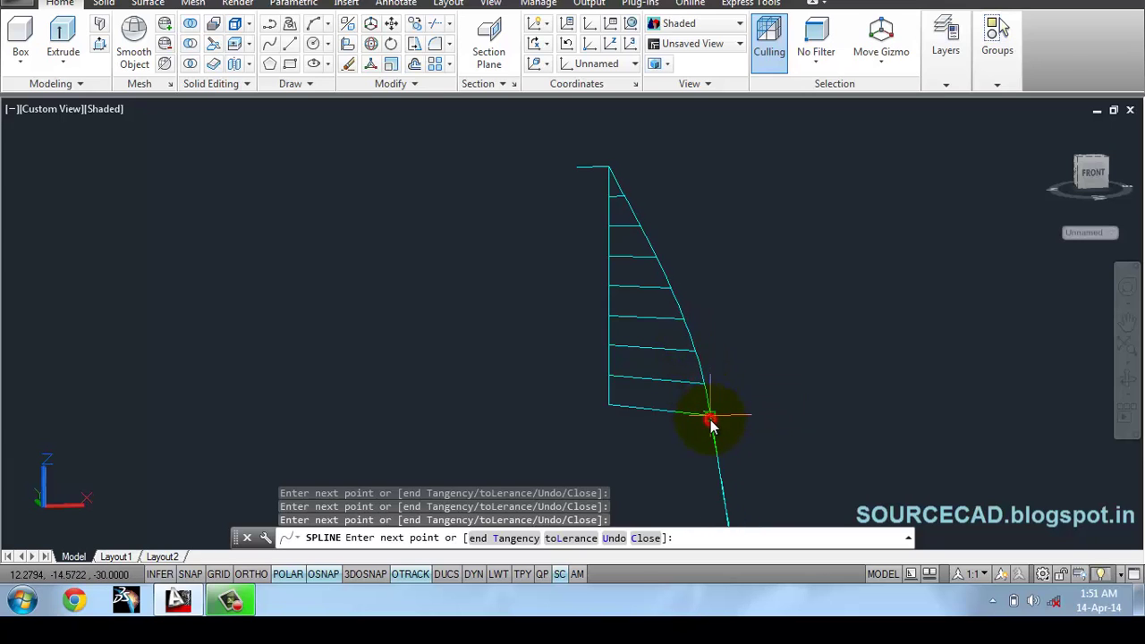
right_click(819, 347)
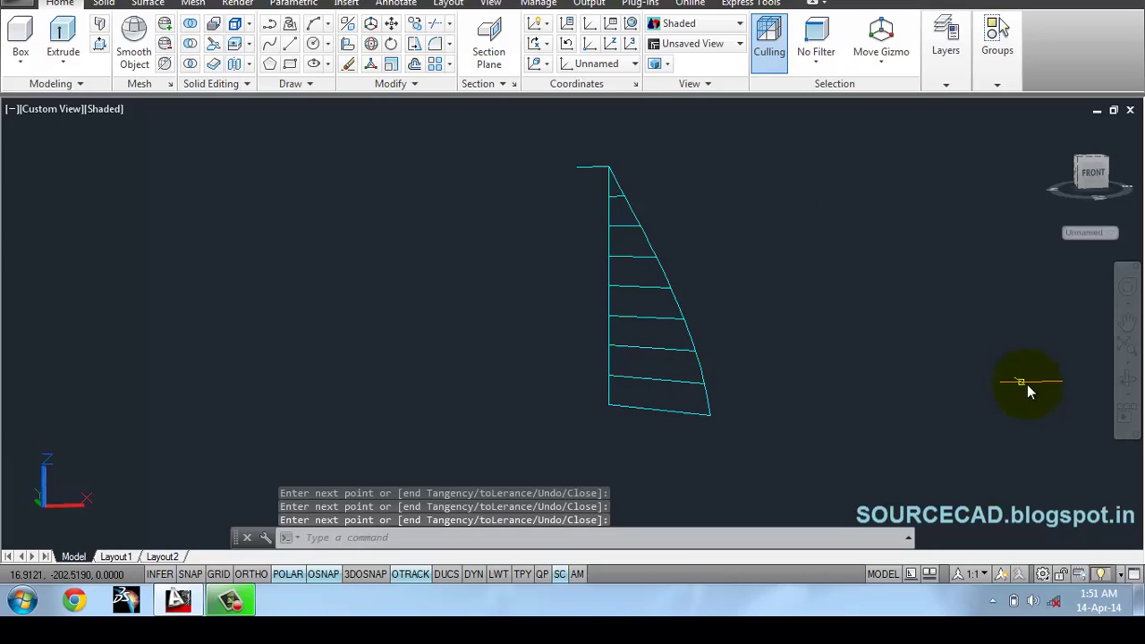
Step: Start a network surface and choose the eight rotated lines, from lowest to highest, as its first-direction curves
left_click(1124, 379)
left_click_drag(699, 238, 587, 253)
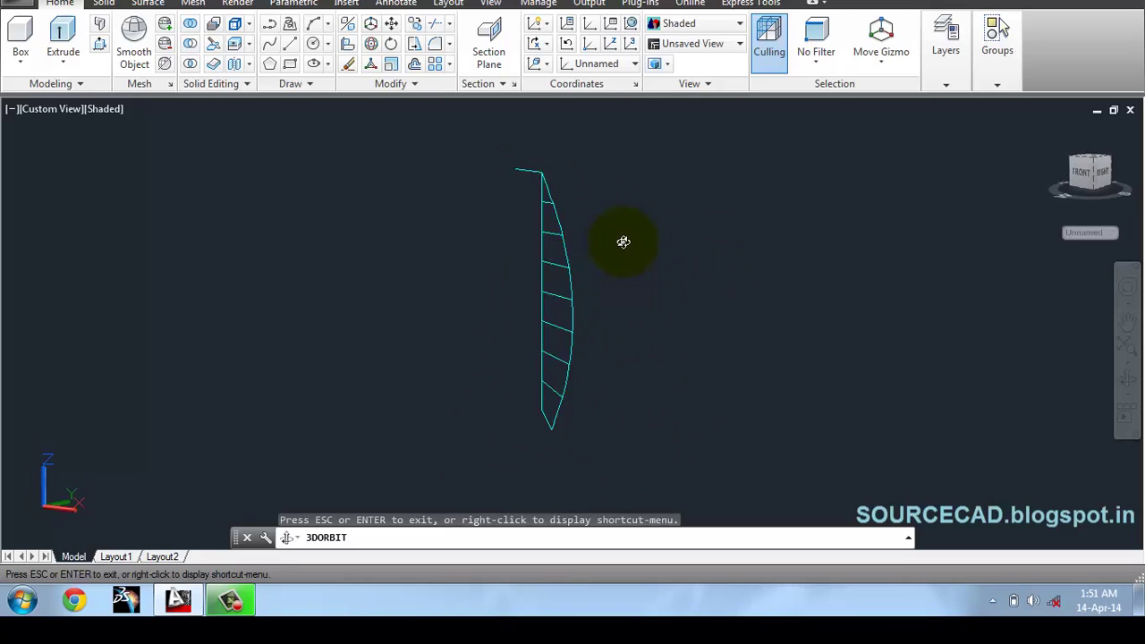
left_click_drag(623, 241, 670, 253)
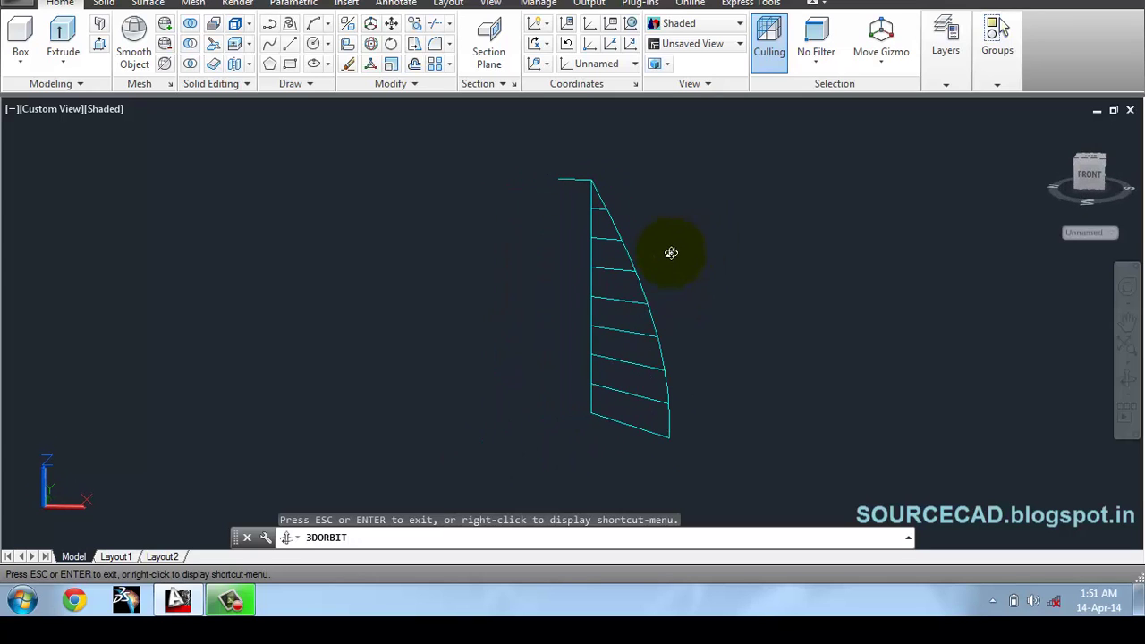
right_click(677, 181)
left_click(723, 193)
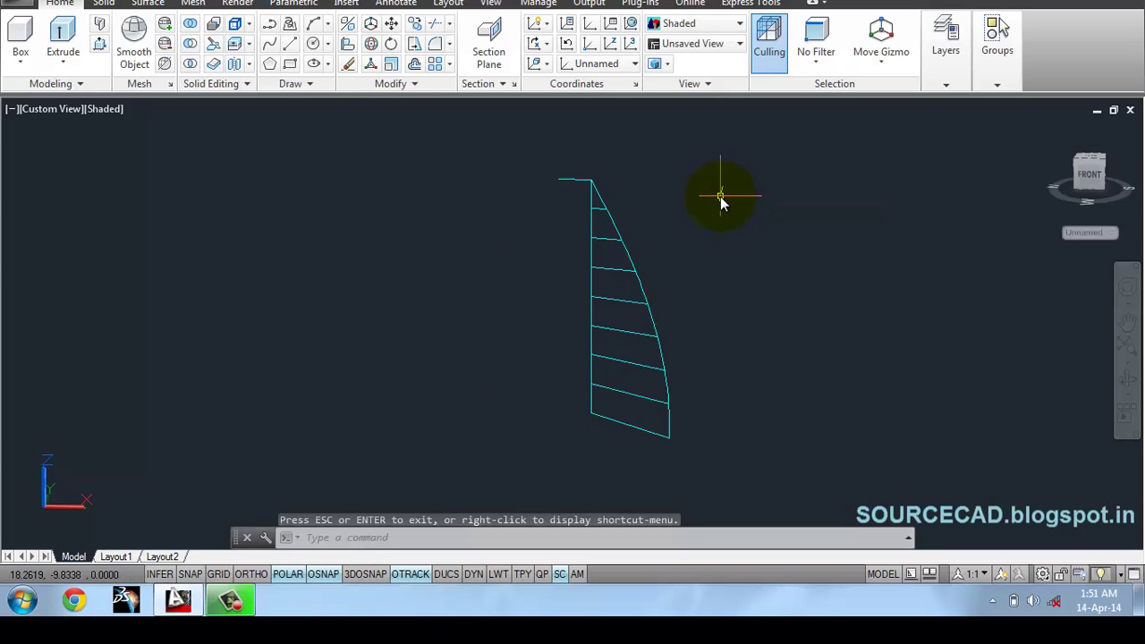
left_click(161, 5)
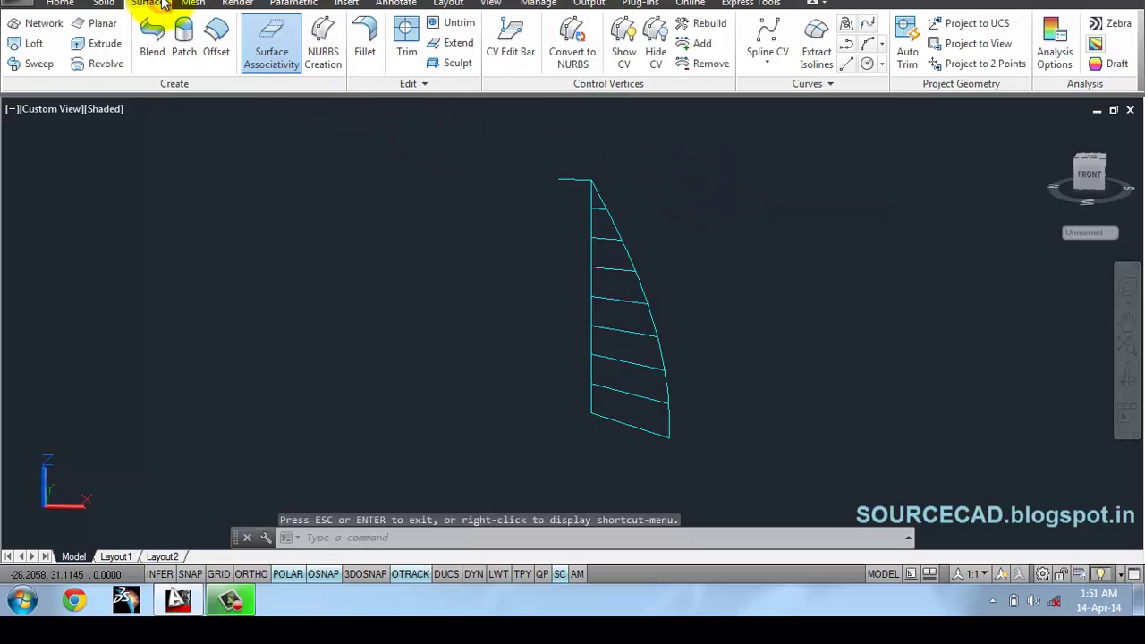
left_click(36, 22)
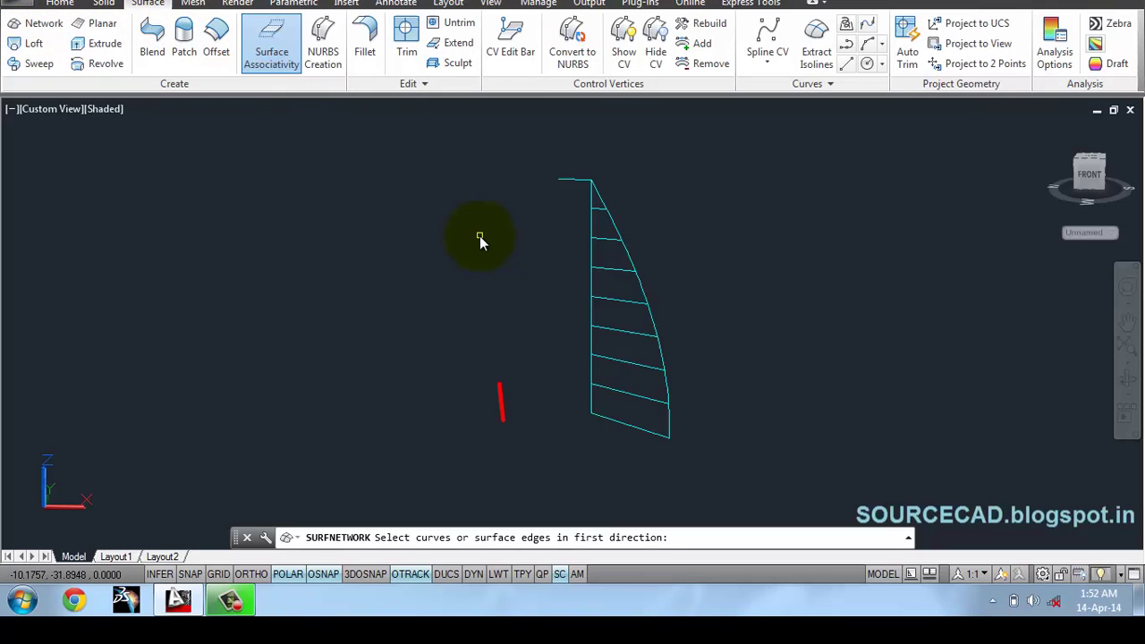
left_click(623, 428)
left_click(624, 393)
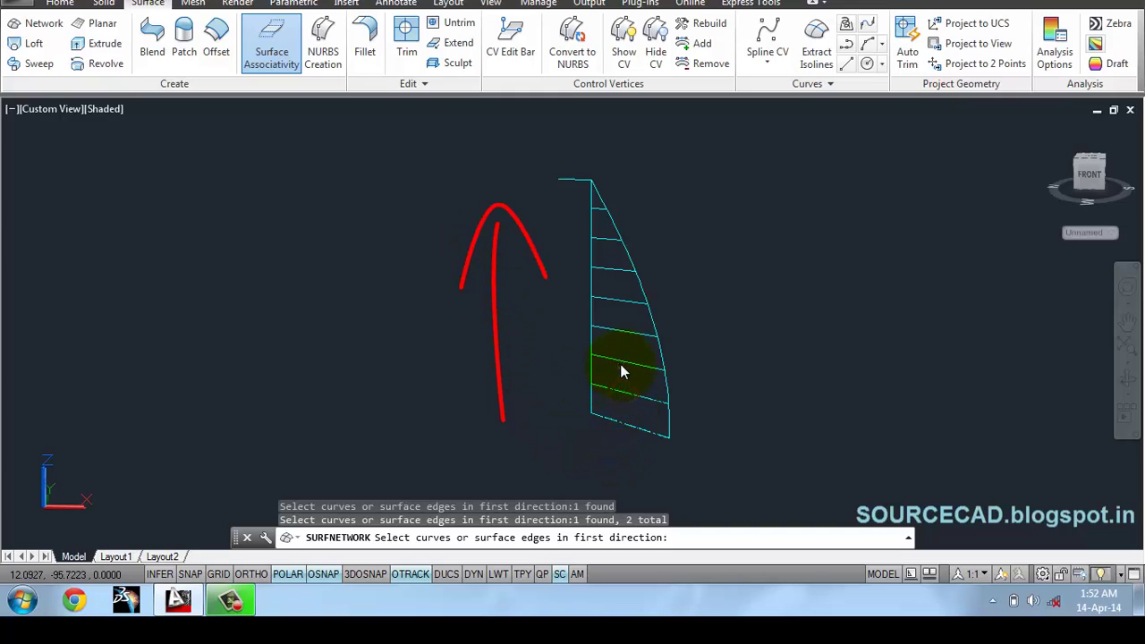
left_click(621, 364)
left_click(619, 333)
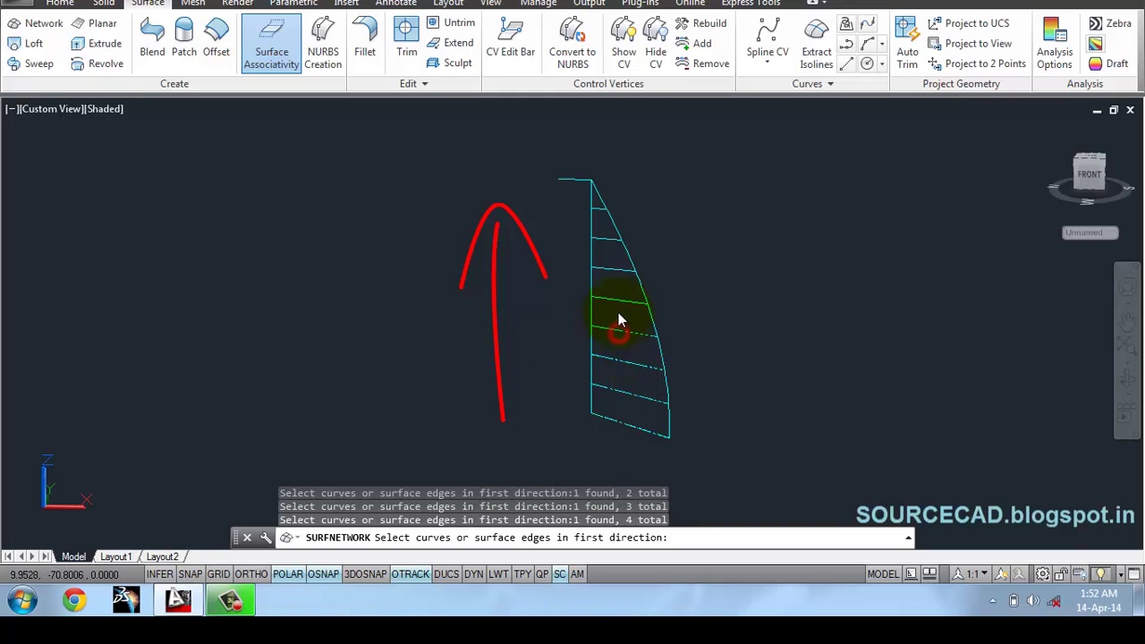
left_click(618, 304)
left_click(599, 215)
key("Return")
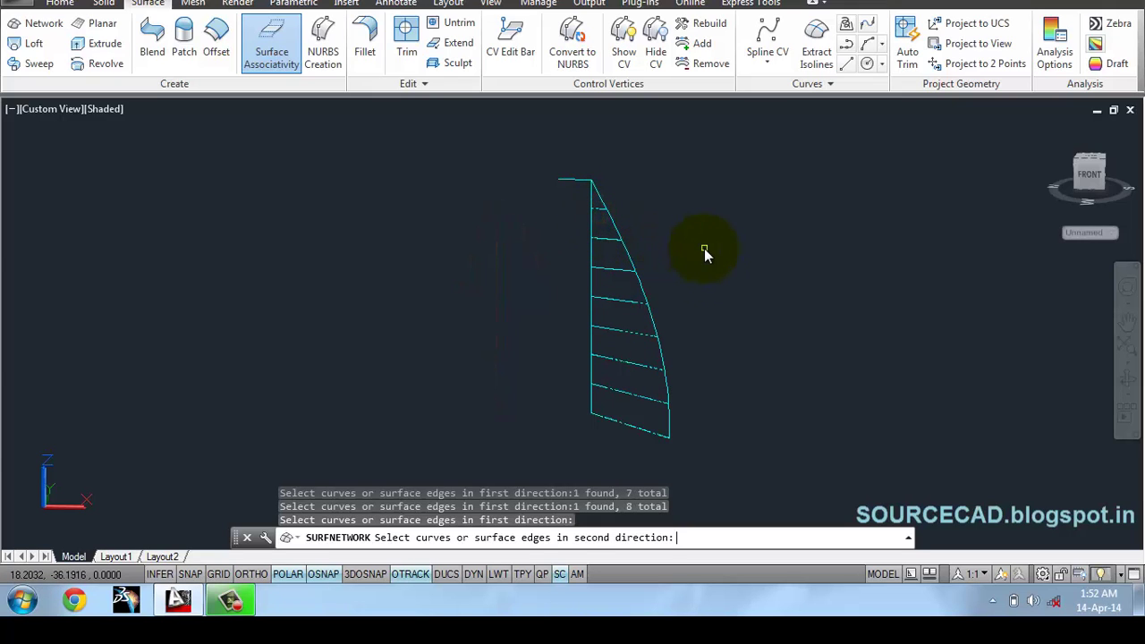
Step: Complete the network surface with the spline and the vertical line as its second-direction curves
left_click(650, 319)
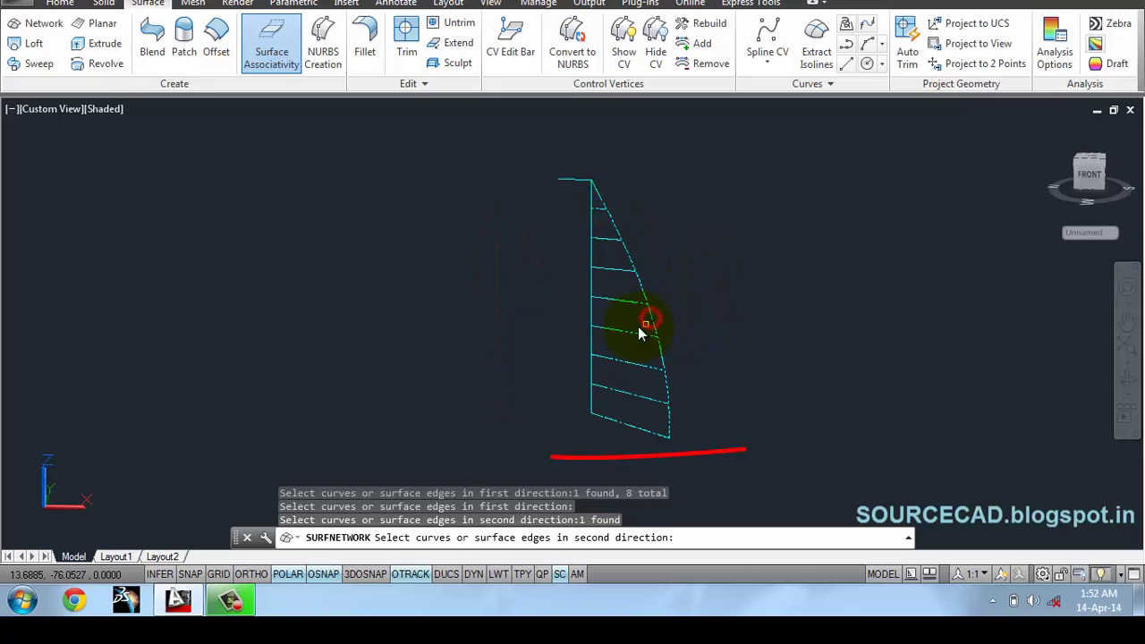
left_click(591, 314)
key("Return")
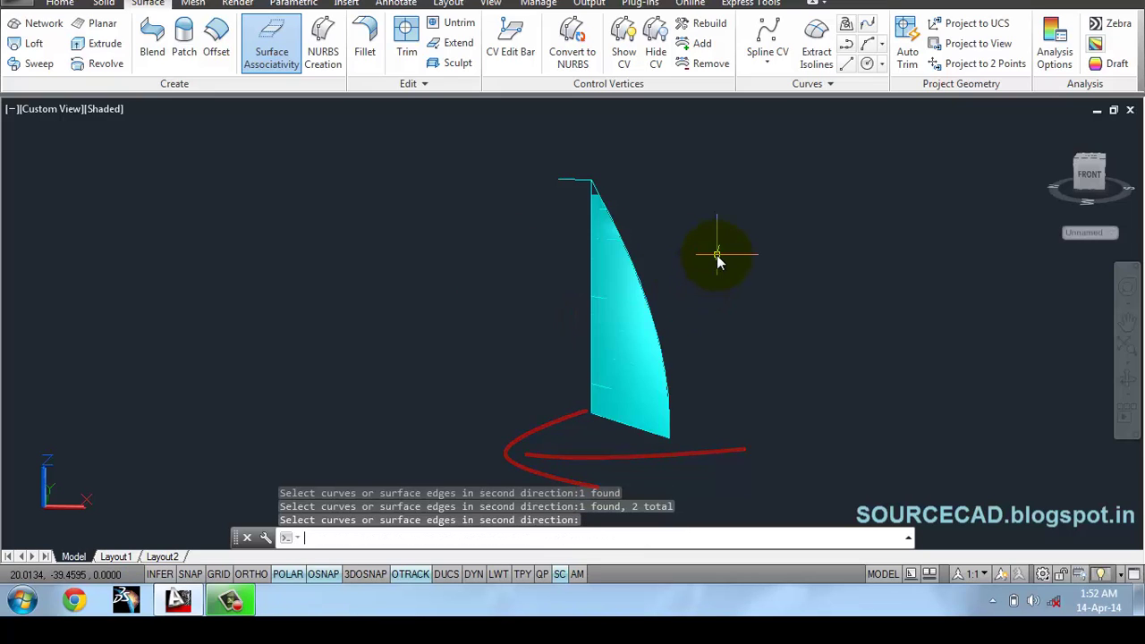
Step: Thicken the twisted network surface by 0.3
left_click(1126, 375)
left_click_drag(782, 271, 790, 293)
right_click(693, 216)
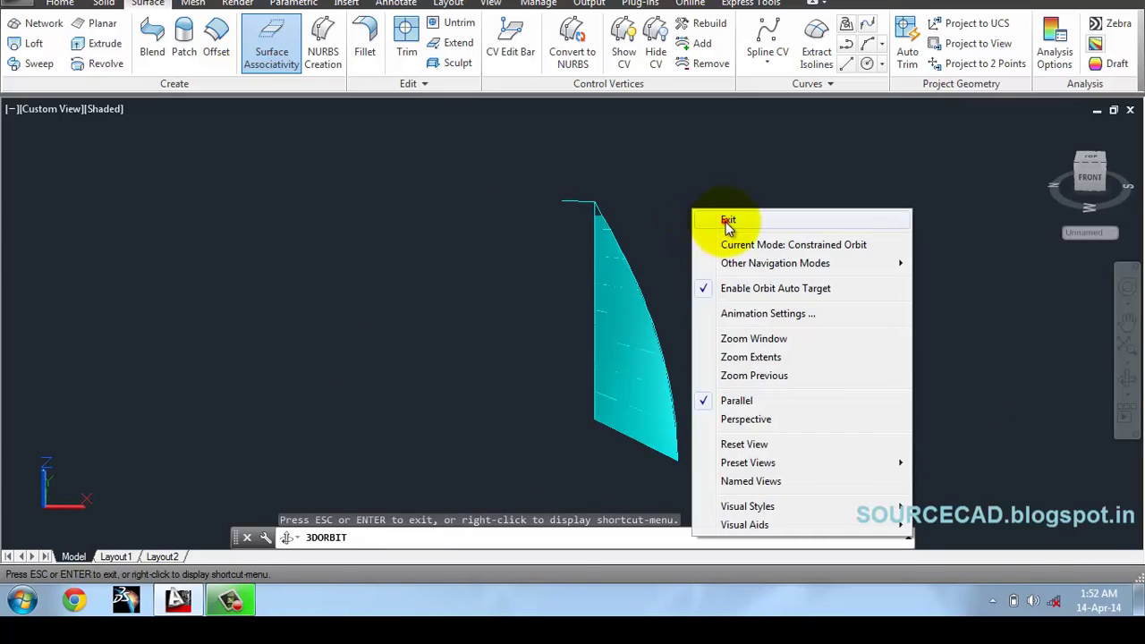
left_click(724, 222)
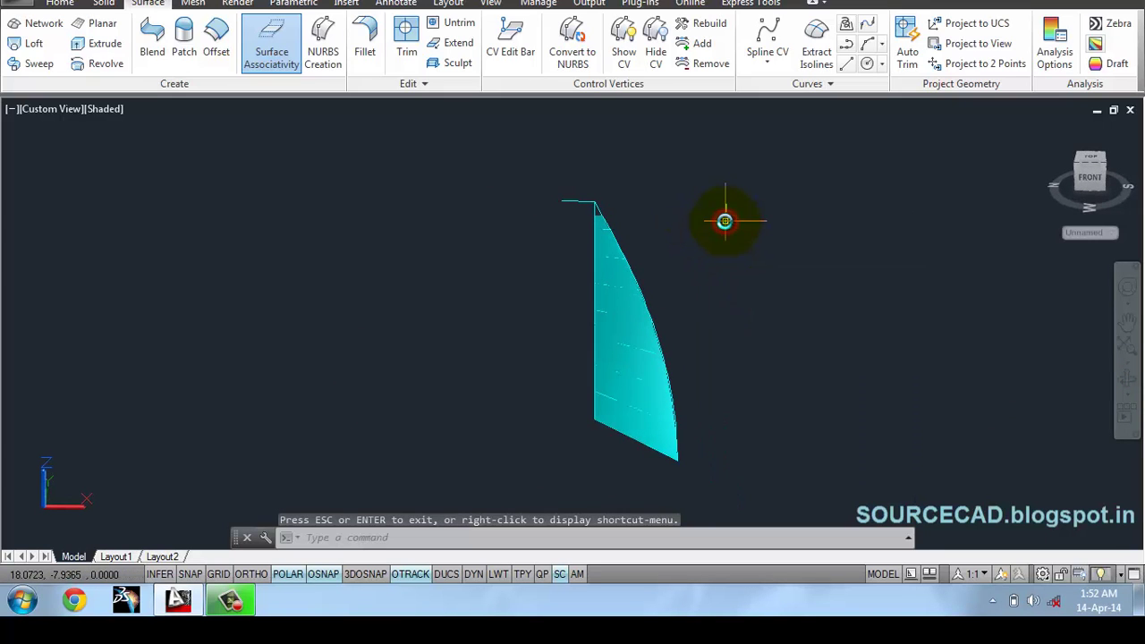
left_click(59, 3)
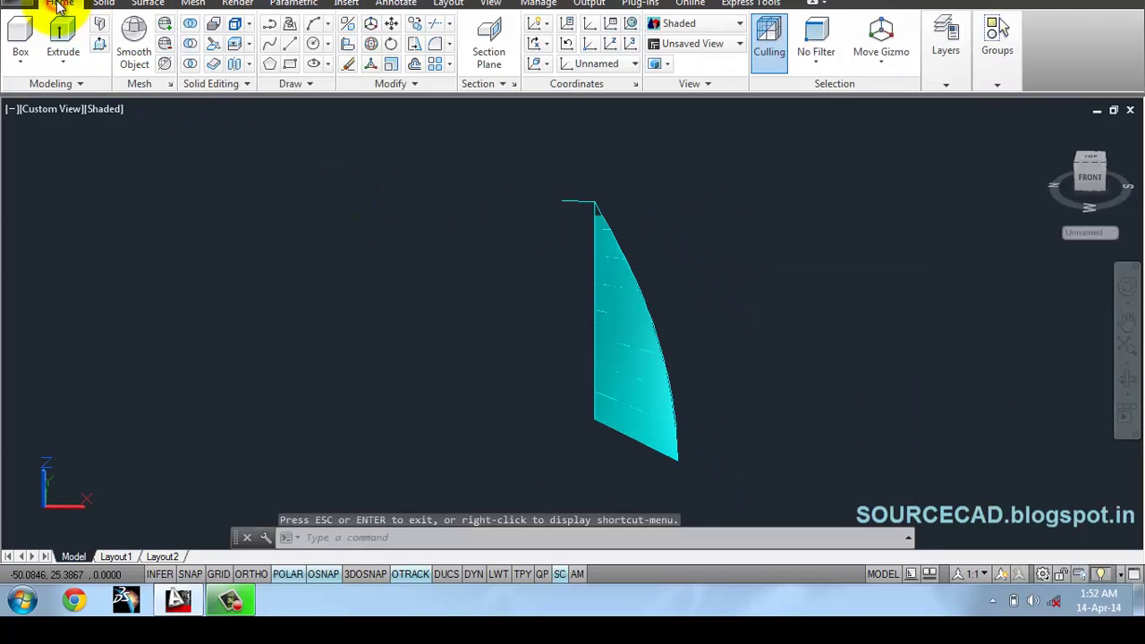
left_click(214, 65)
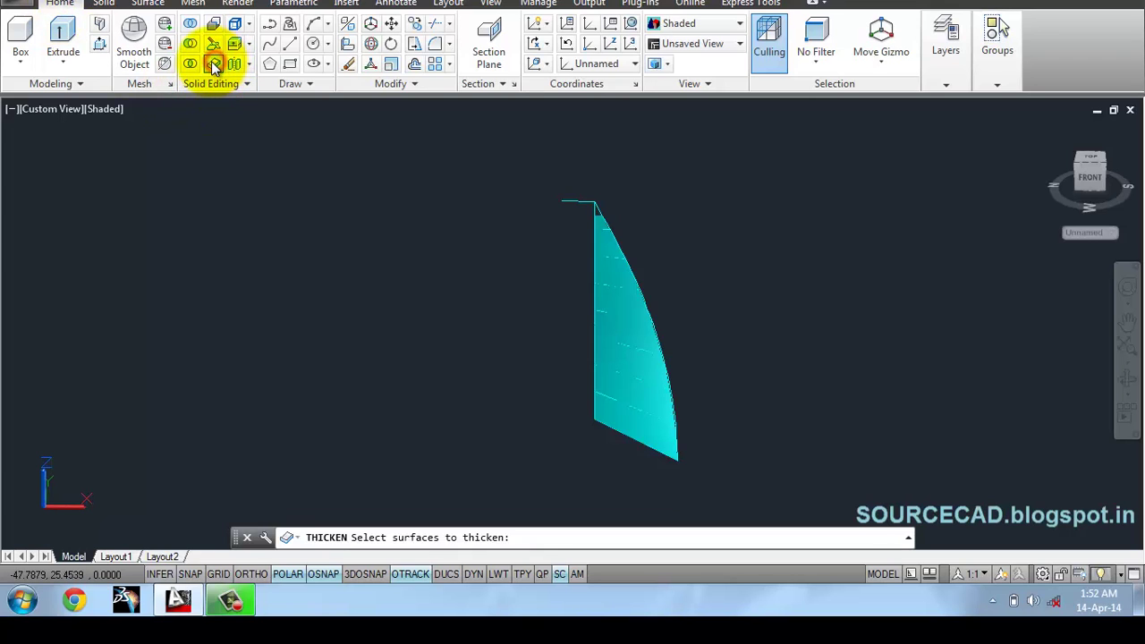
left_click(629, 331)
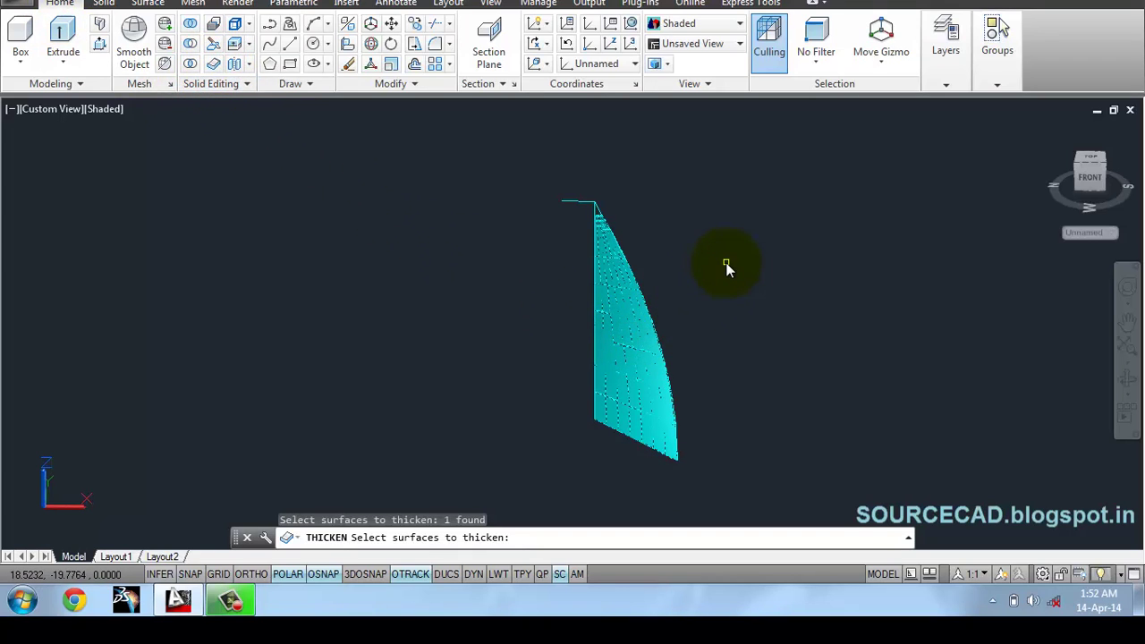
key("Return")
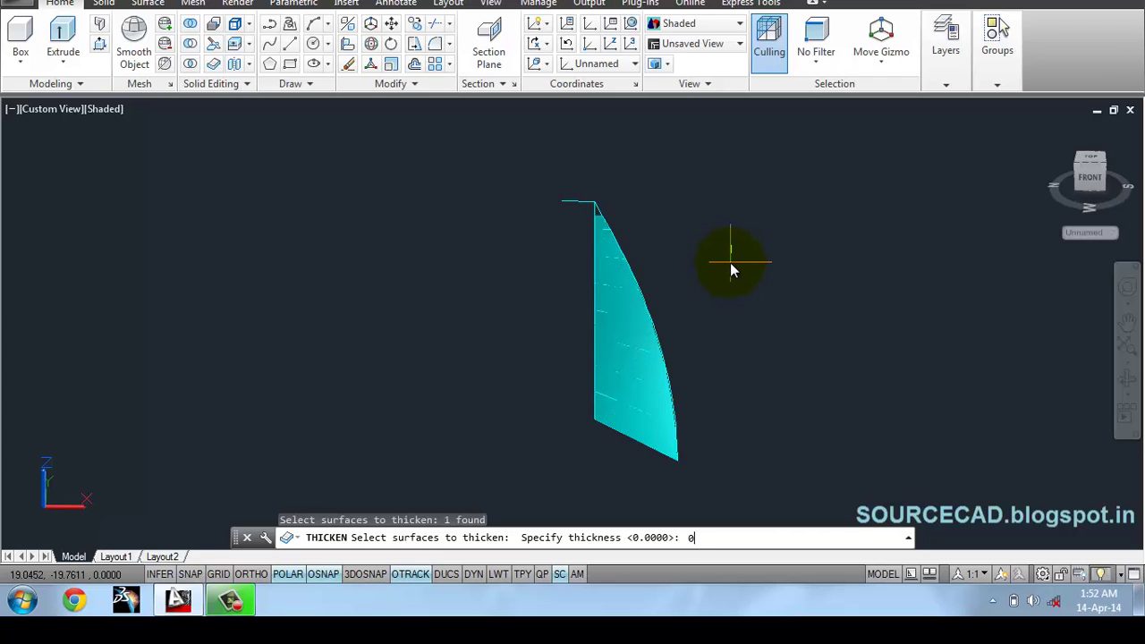
type("0.3")
key("Return")
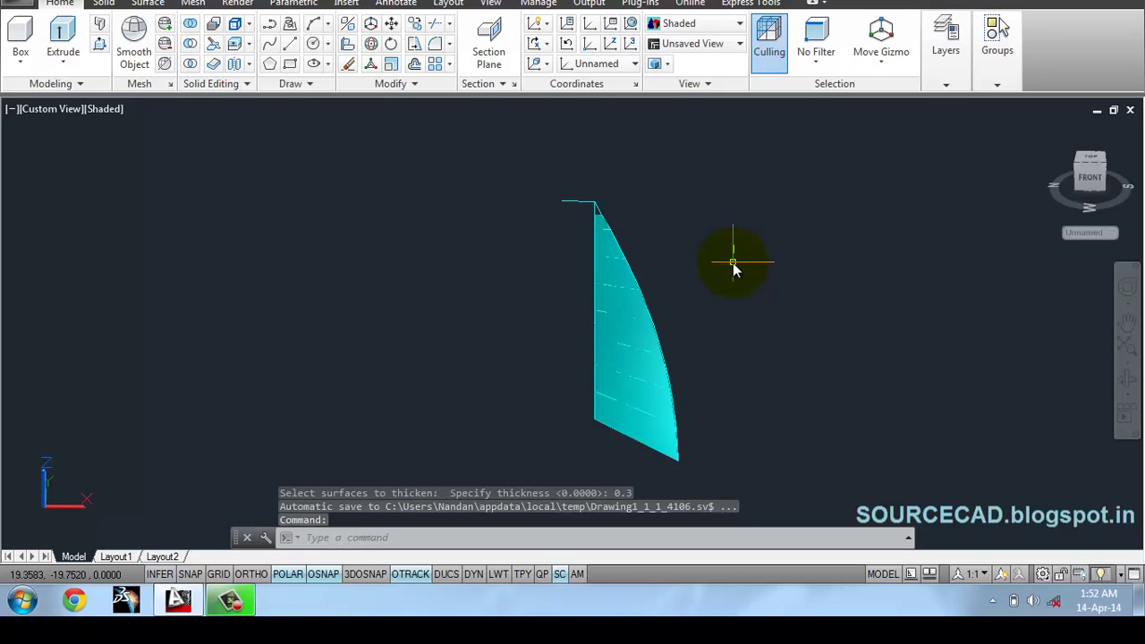
Step: Inspect the thickened blade from the side, and undo the 0.3 thickening
left_click(1129, 383)
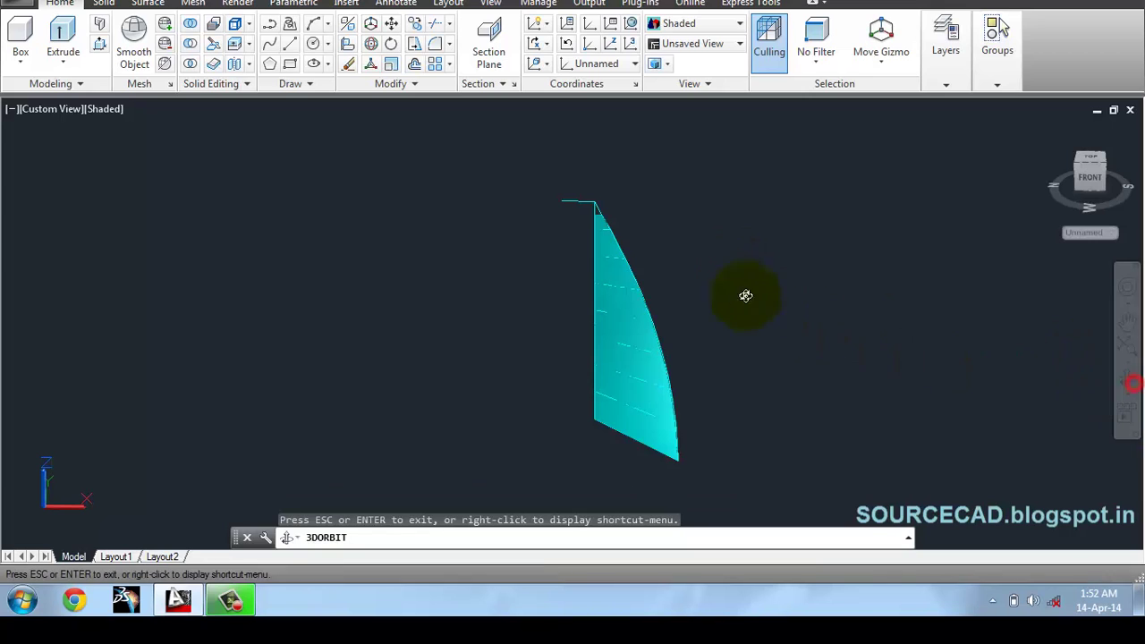
left_click_drag(696, 284, 659, 284)
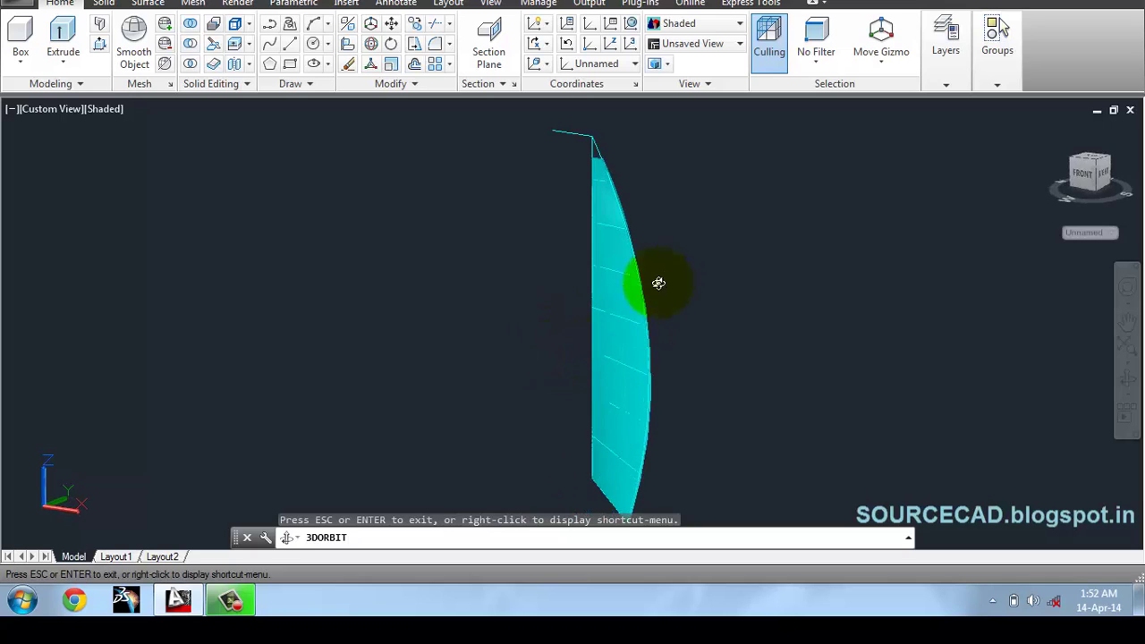
right_click(678, 257)
left_click(708, 265)
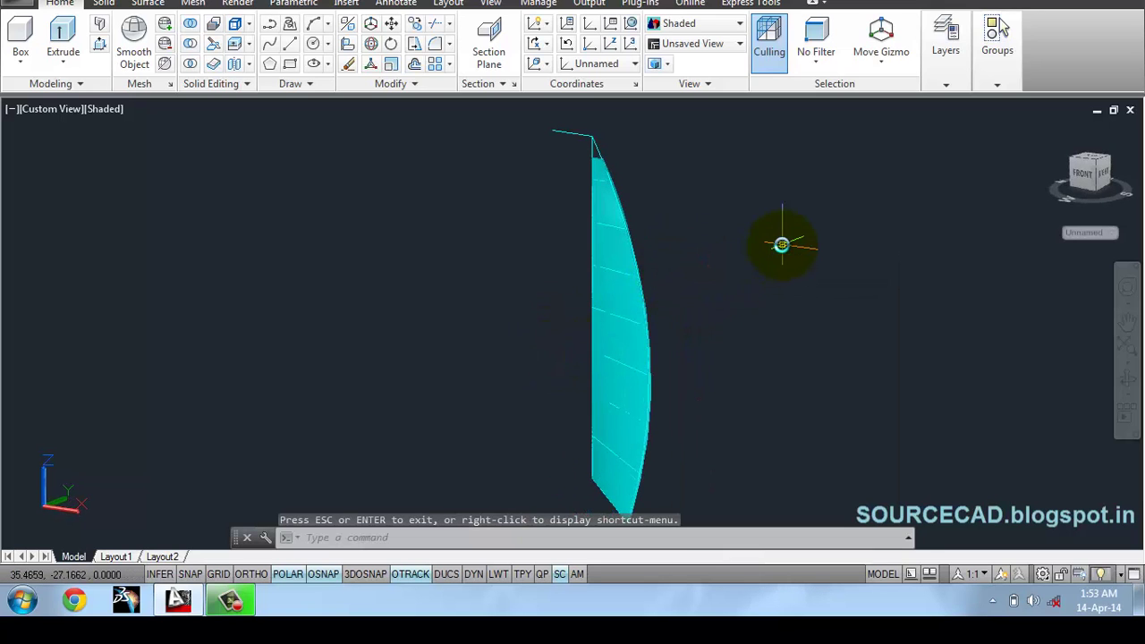
key("ctrl+z")
key("ctrl+z")
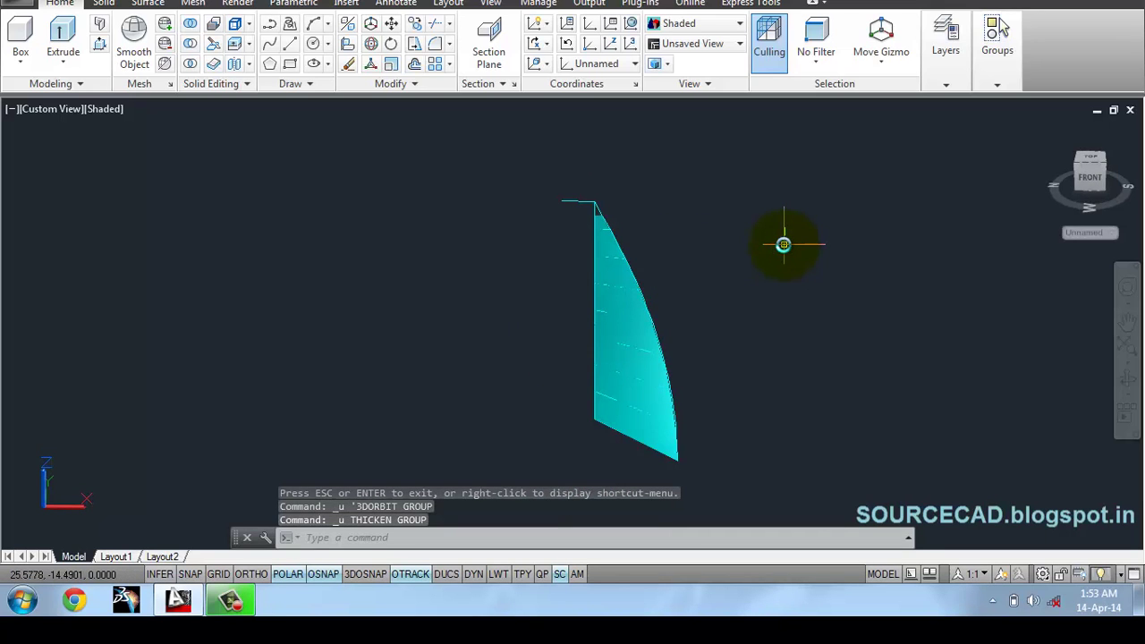
Step: Thicken the twisted network surface into a solid blade with a thickness of 0.5
left_click(212, 63)
left_click(613, 307)
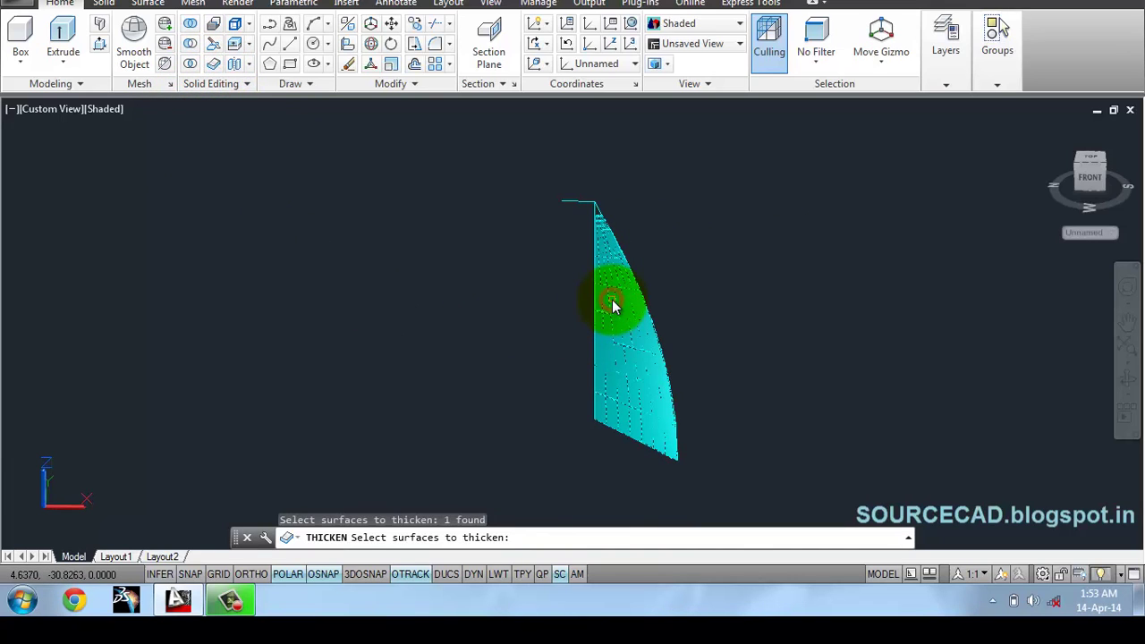
key("Return")
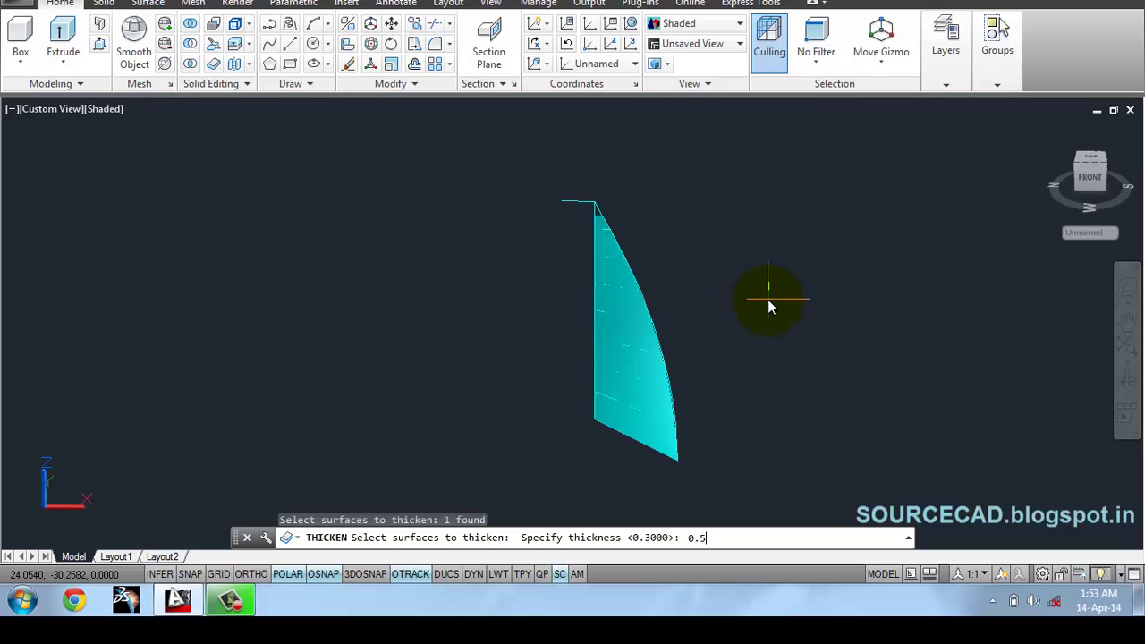
key("Return")
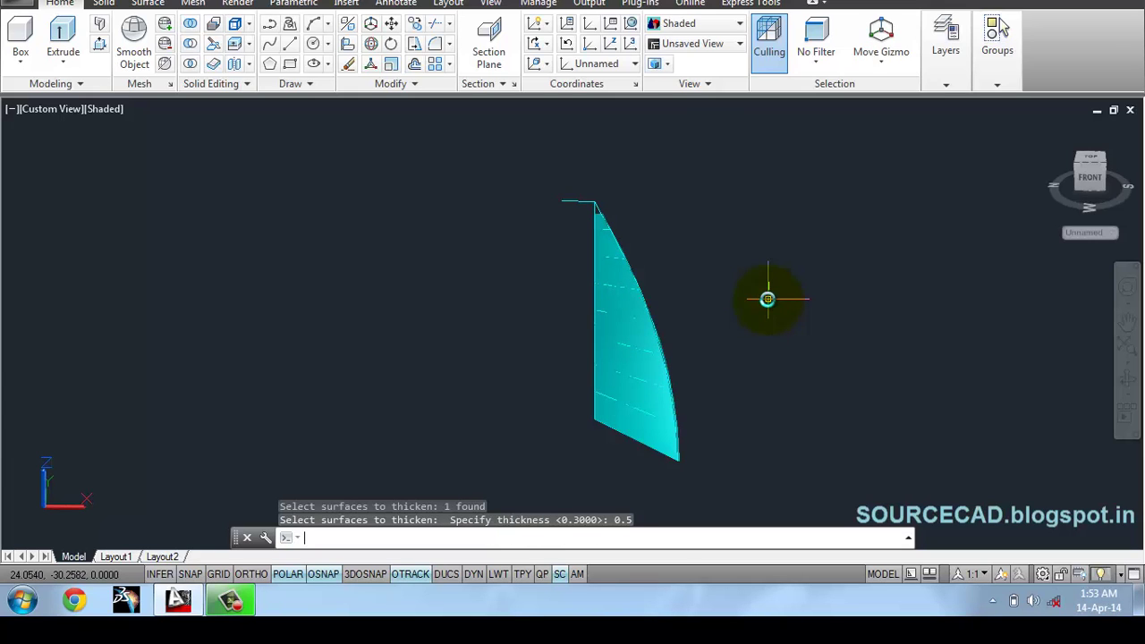
left_click(1125, 376)
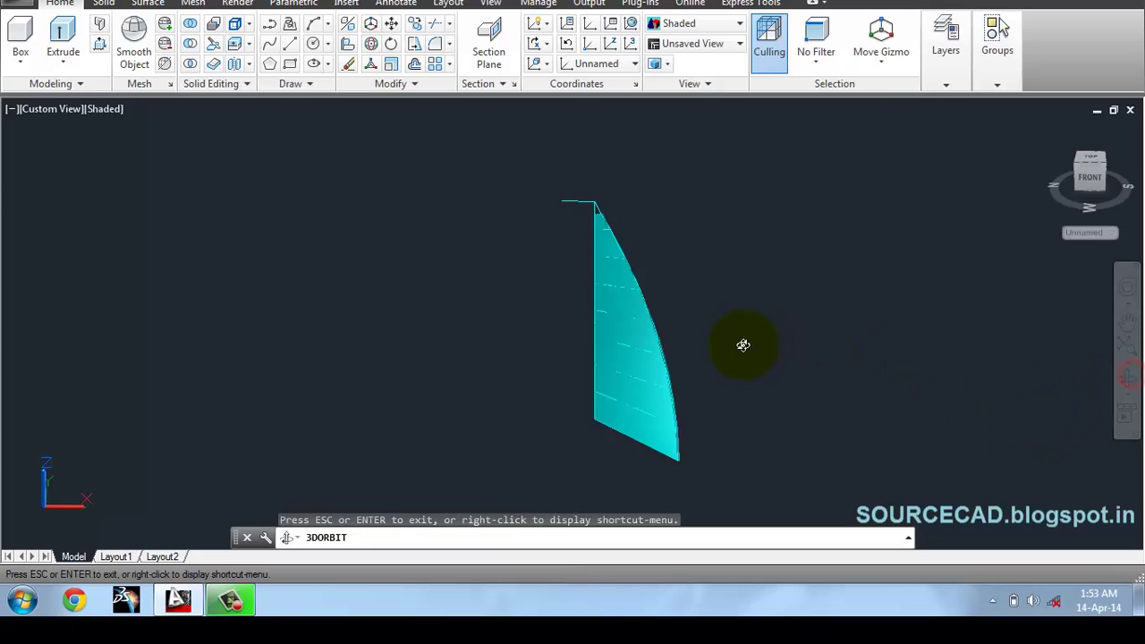
Step: Turn layer 0 on so the disc base and hollow tube show together with the blade
left_click_drag(742, 344, 732, 145)
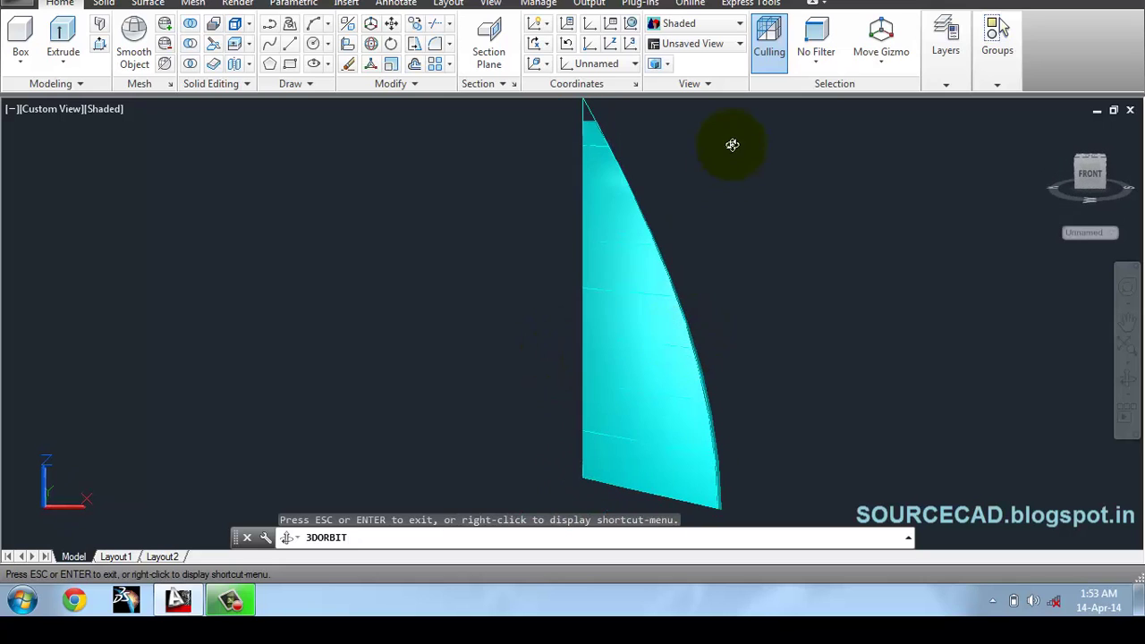
right_click(732, 145)
left_click(764, 157)
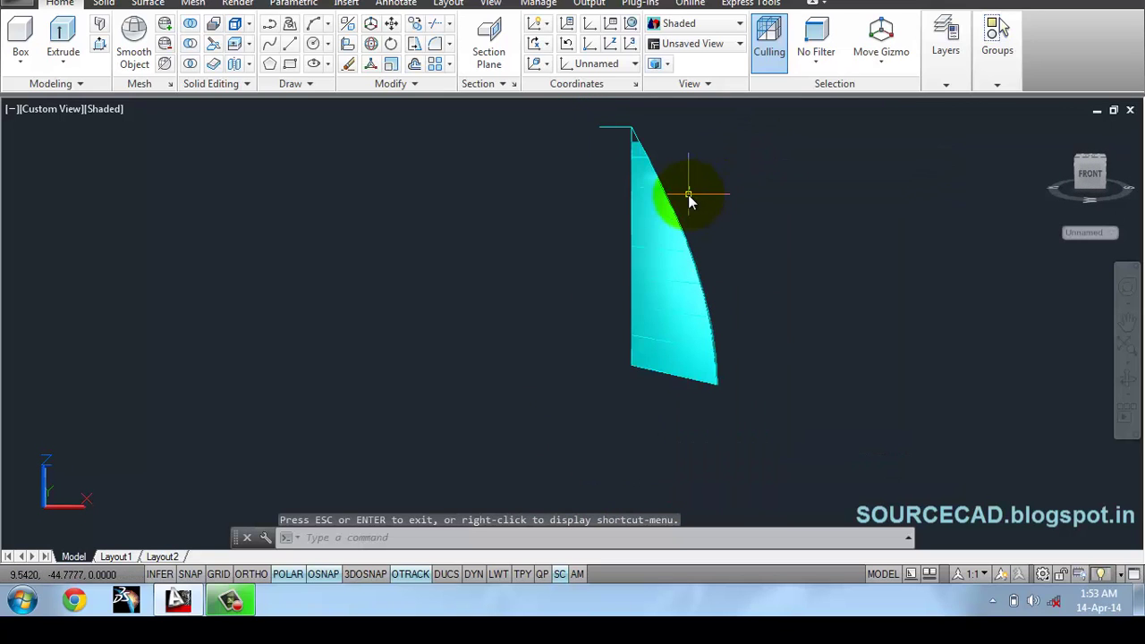
left_click(945, 79)
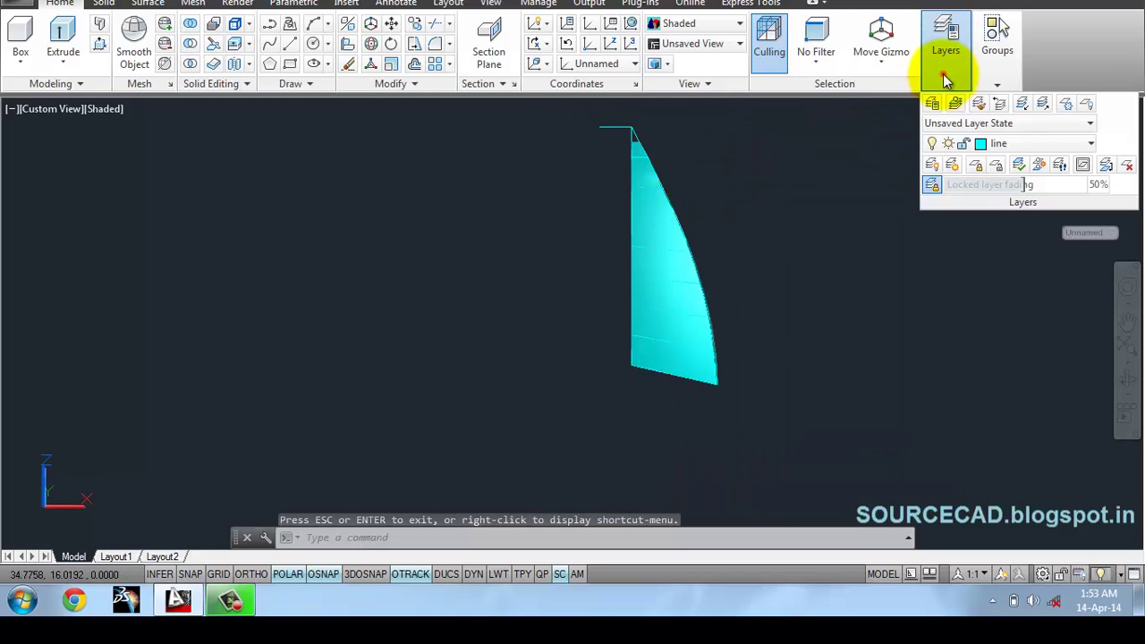
left_click(1008, 144)
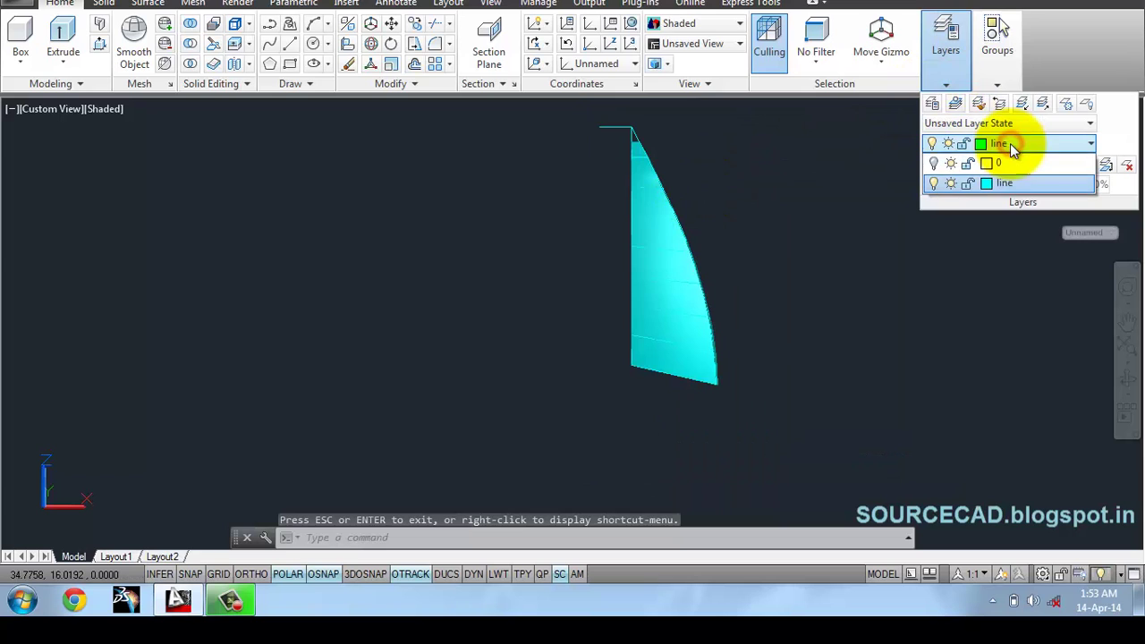
left_click(934, 165)
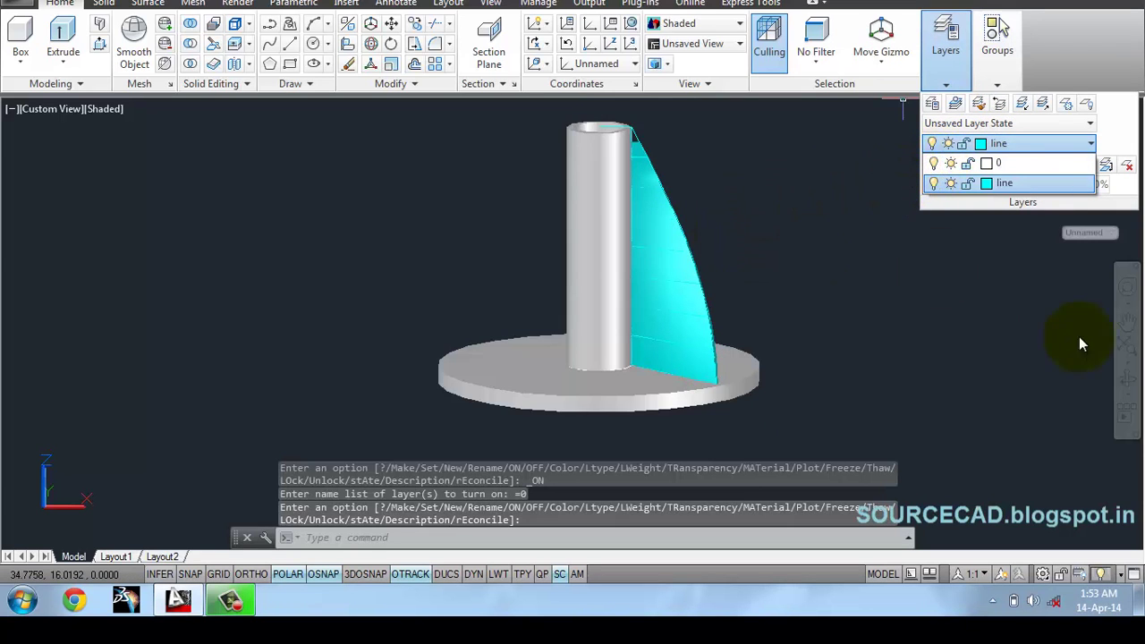
Step: Start a polar array of the twisted blade solid around the centre of the tube's upper end
left_click(1127, 380)
left_click_drag(703, 208, 679, 258)
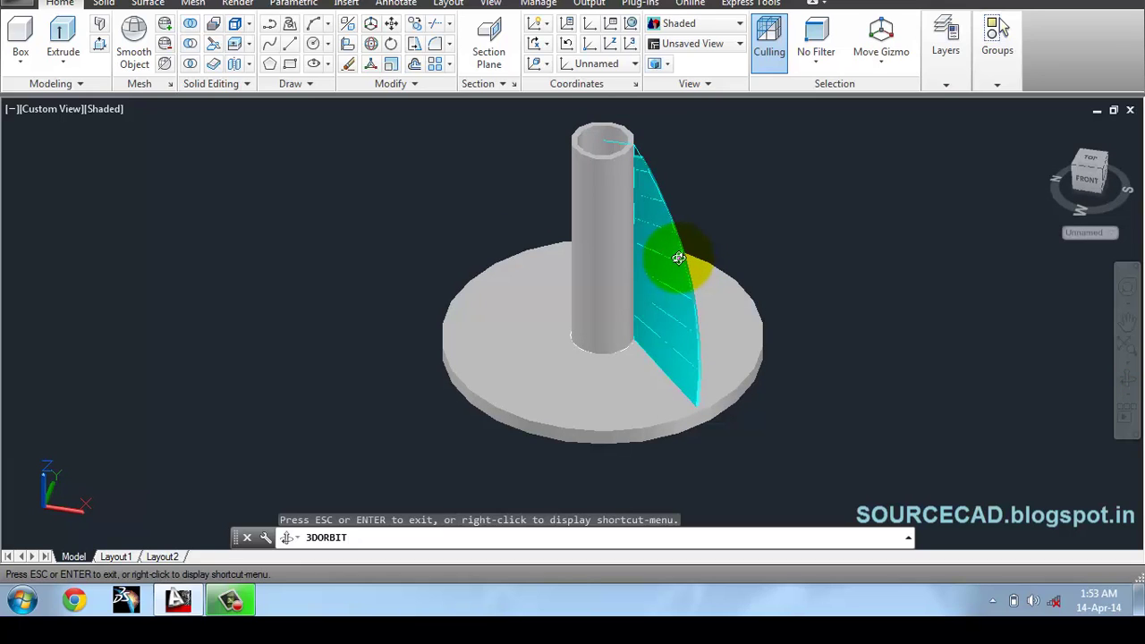
key("Escape")
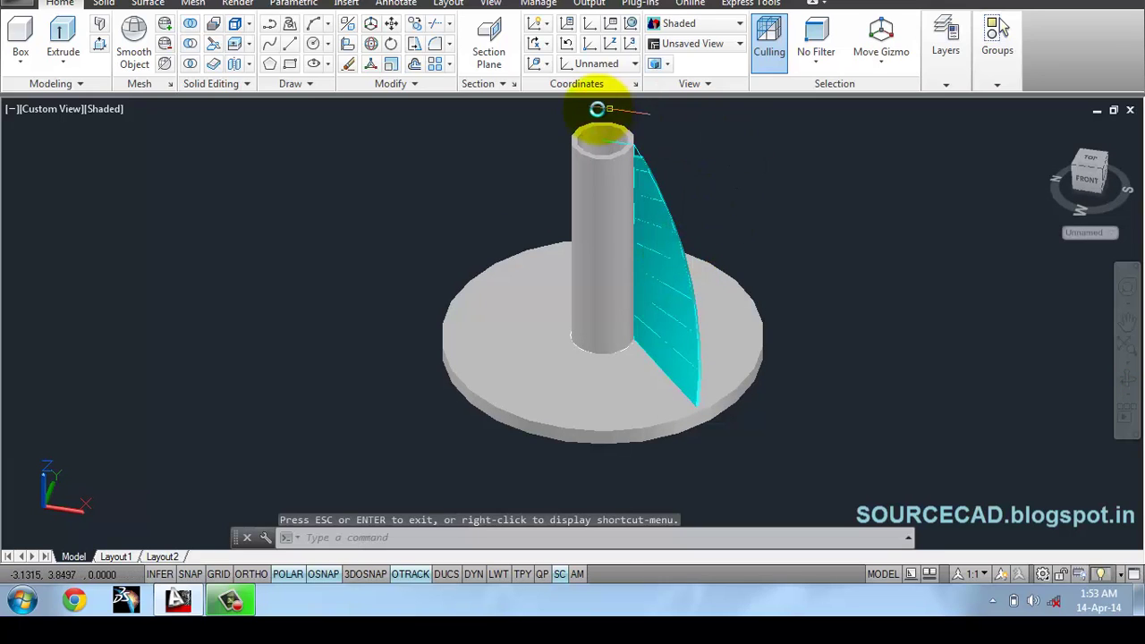
left_click(453, 64)
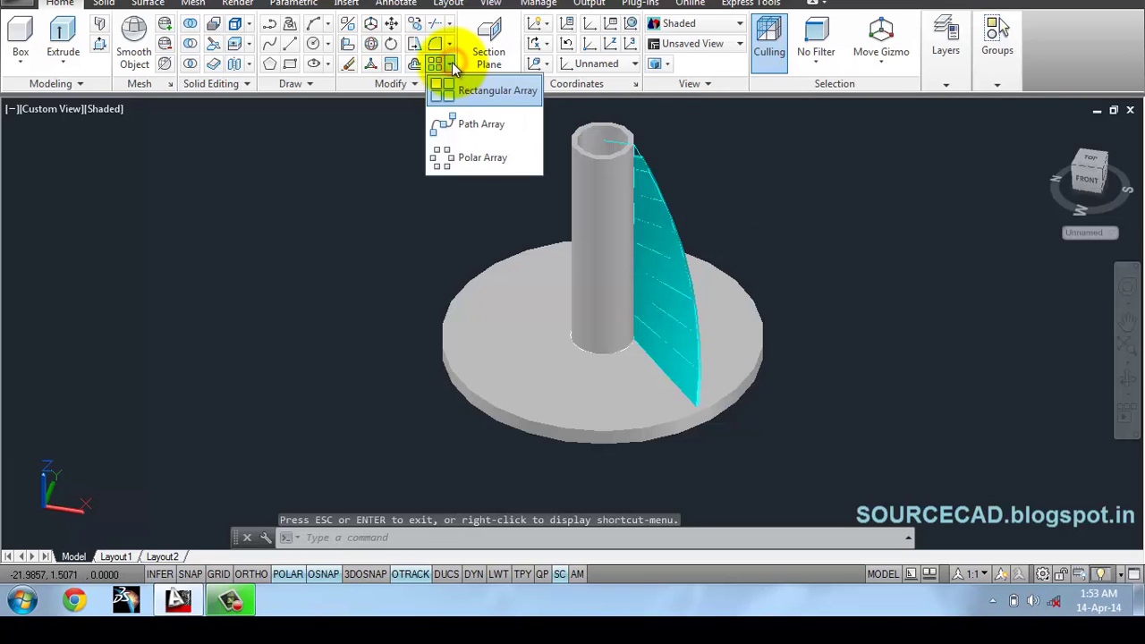
left_click(483, 157)
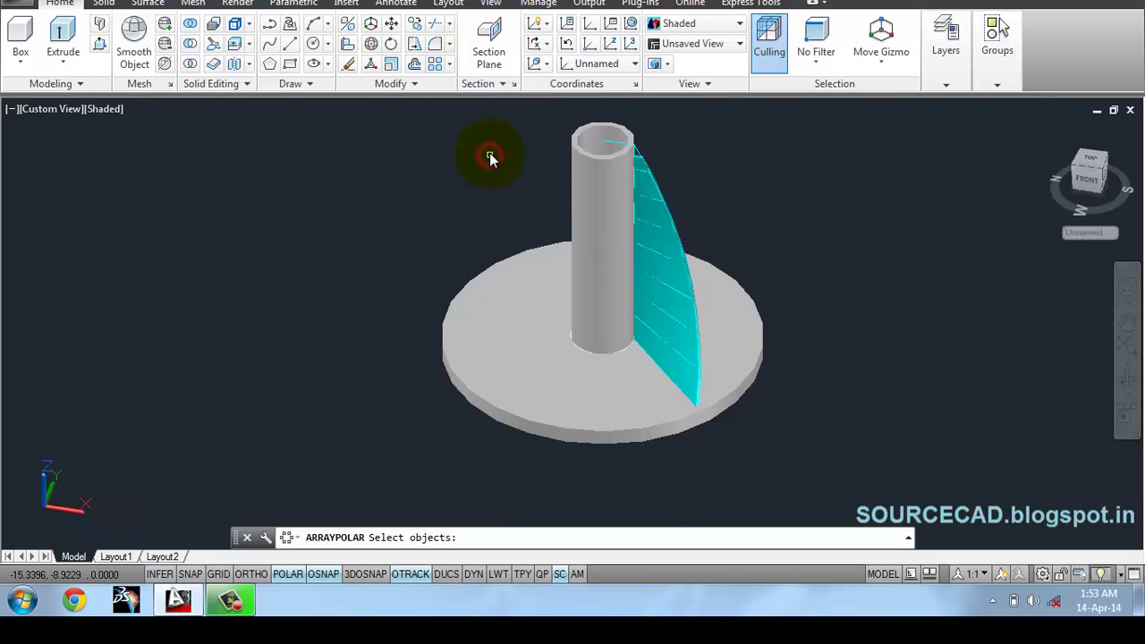
left_click(662, 283)
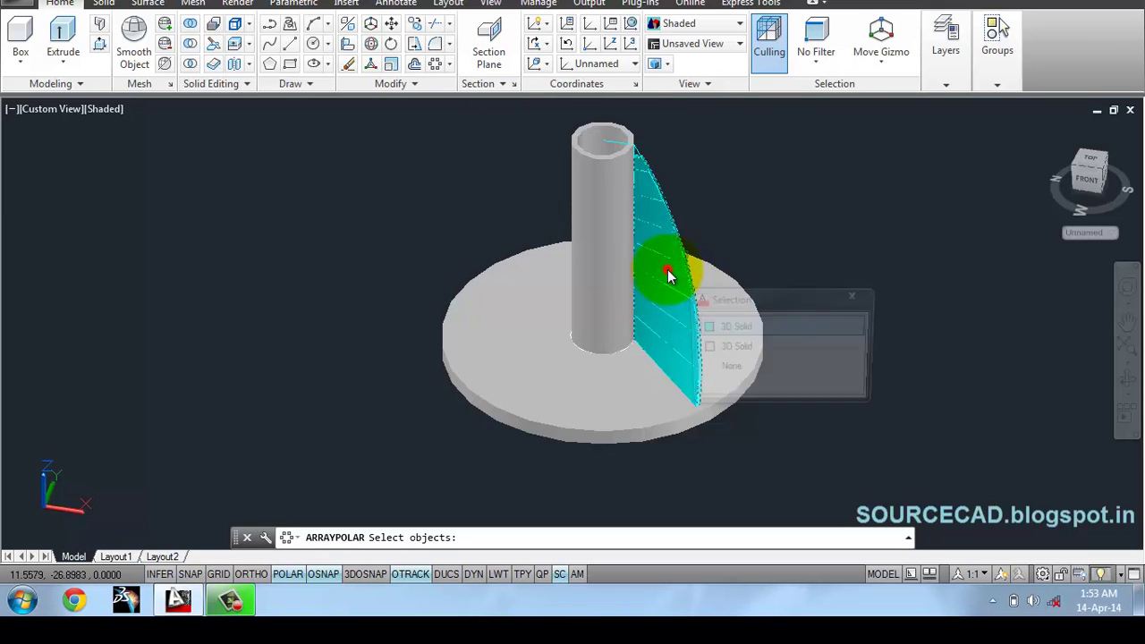
left_click(768, 329)
key("Return")
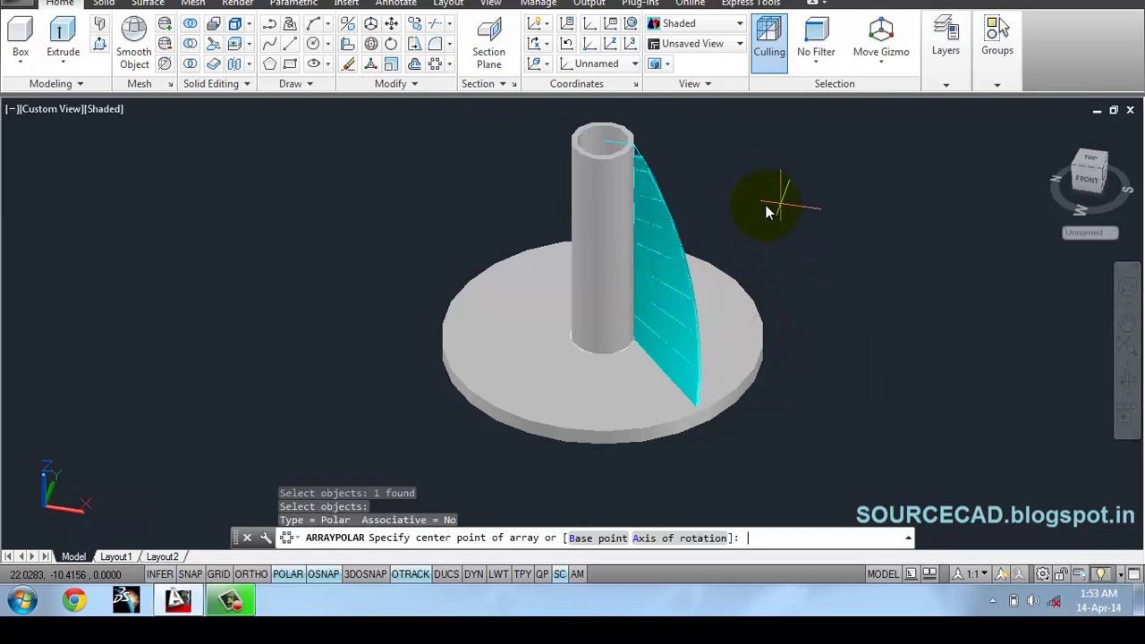
left_click(603, 140)
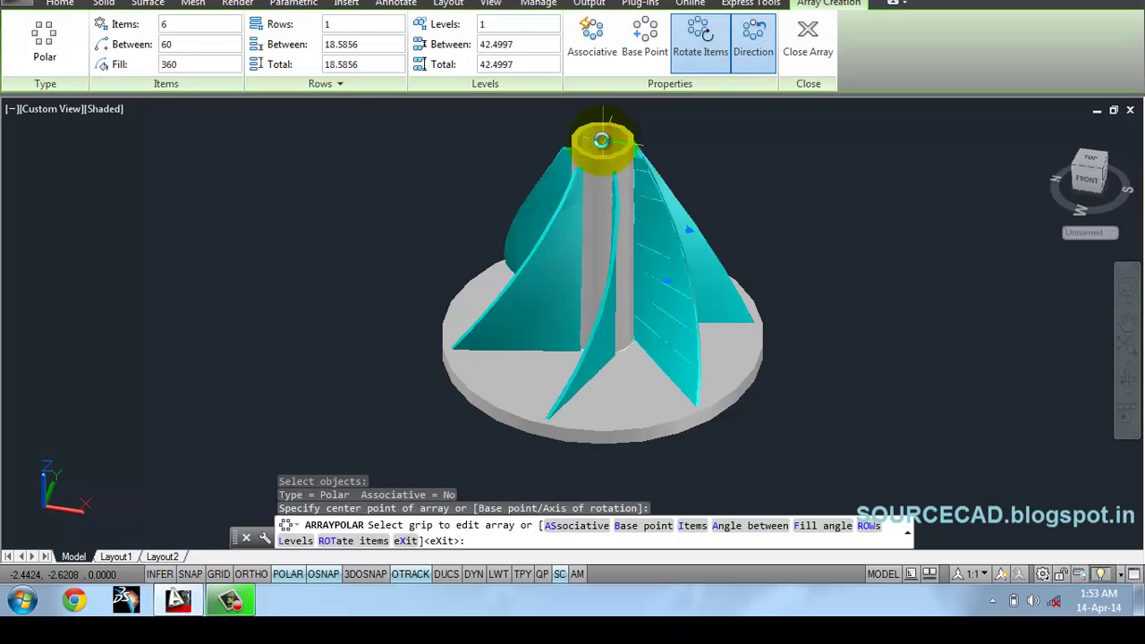
Step: Set the polar array of blades to 16 items over the full 360 degrees and finish the array
left_click(167, 24)
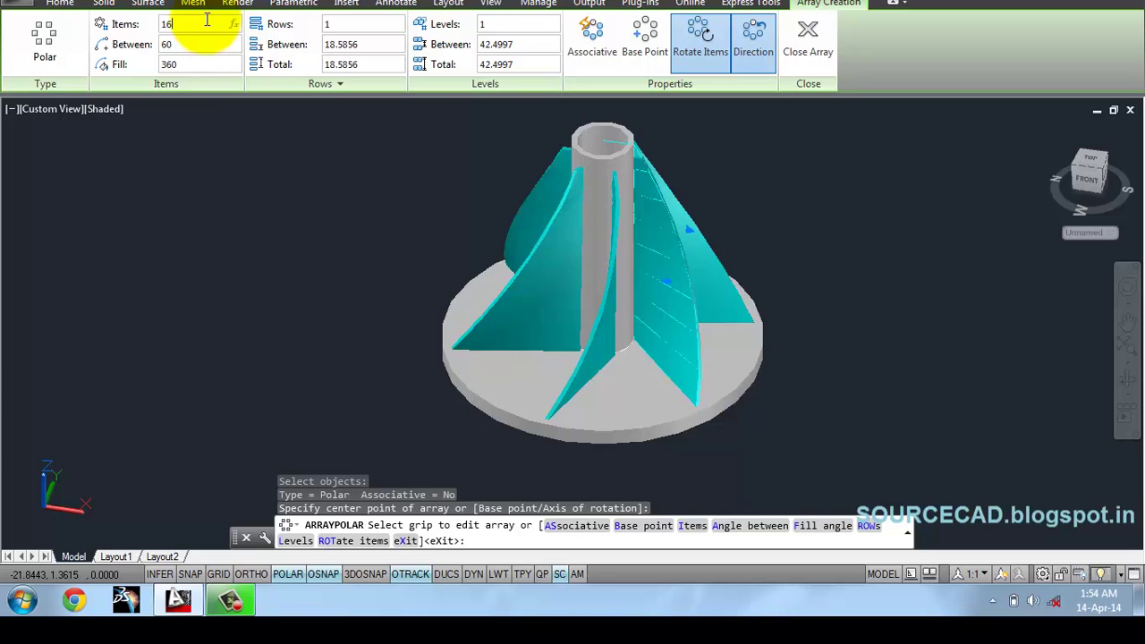
key("Return")
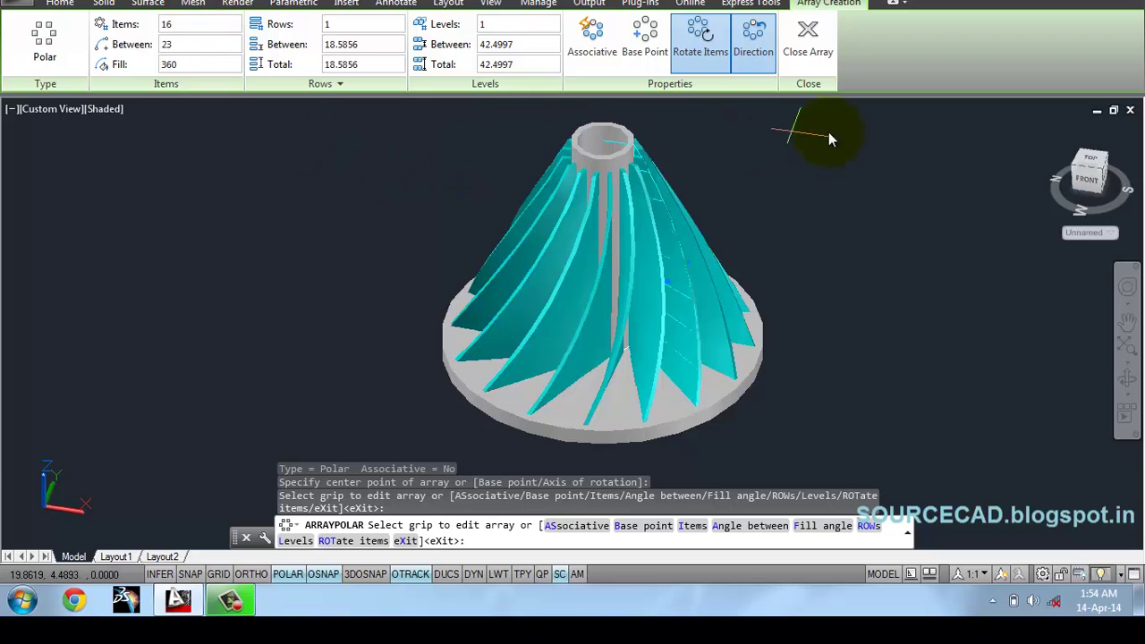
left_click(1129, 377)
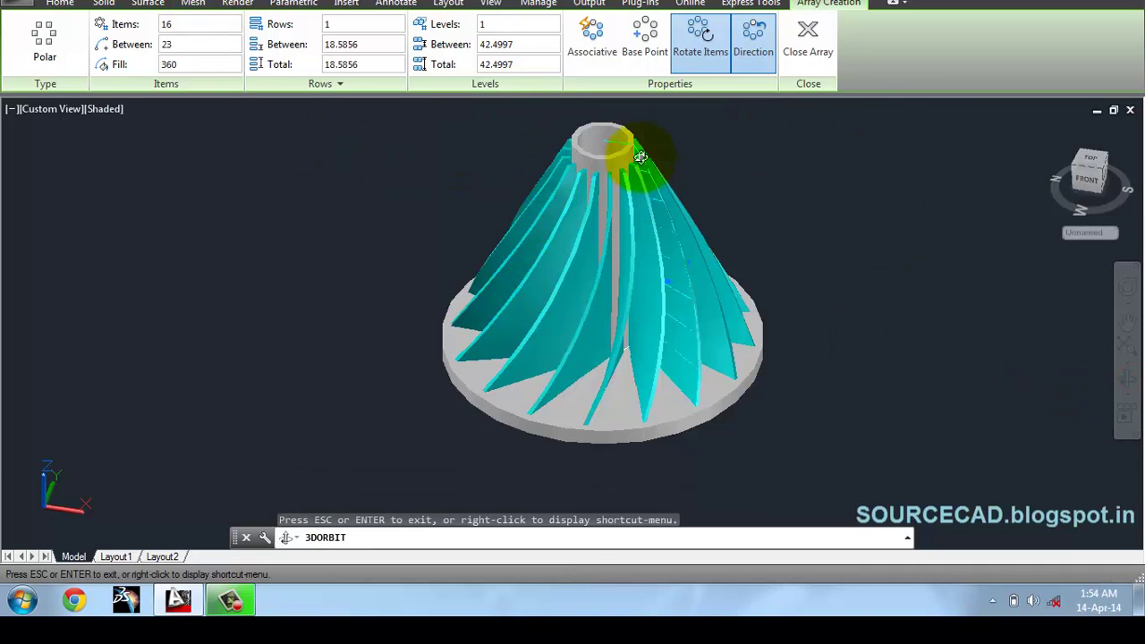
left_click_drag(635, 158, 756, 304)
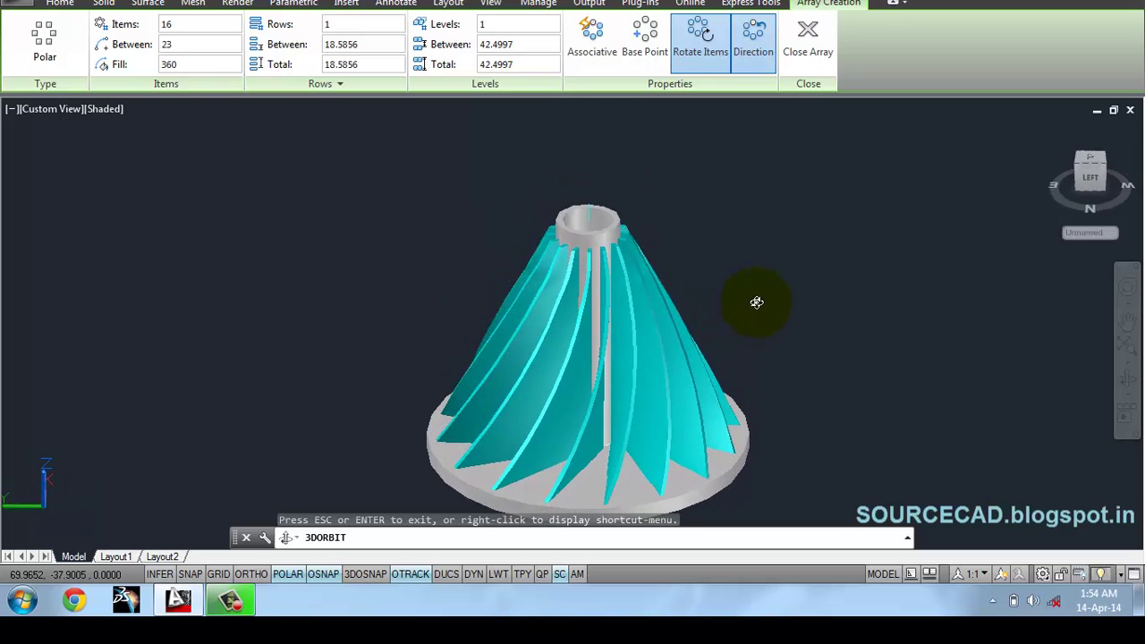
left_click_drag(603, 358, 603, 294)
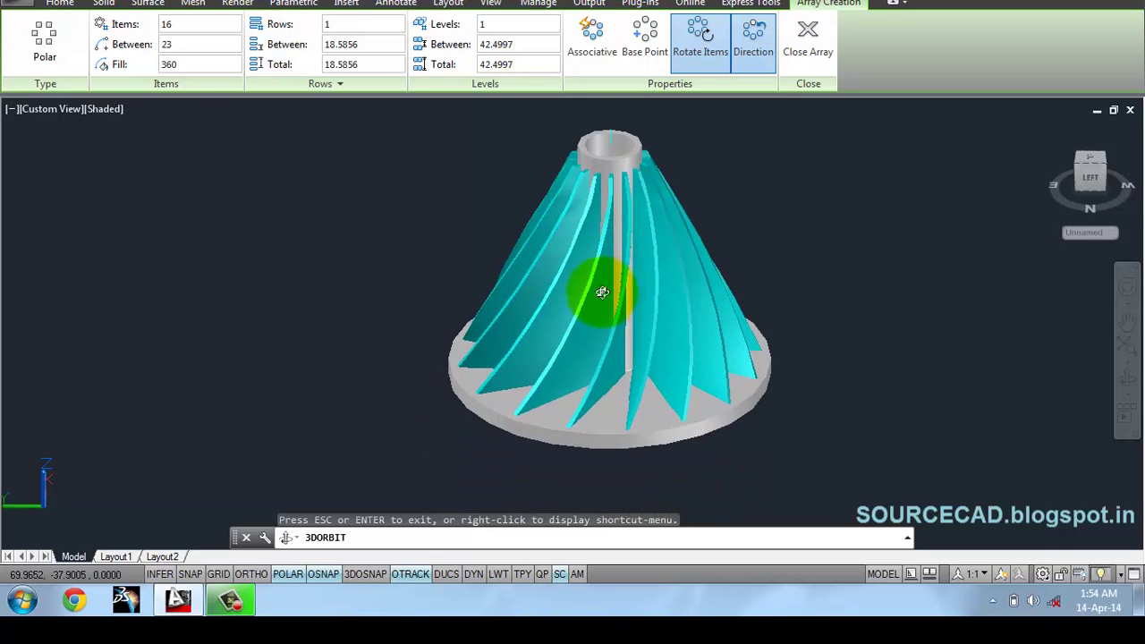
left_click(805, 45)
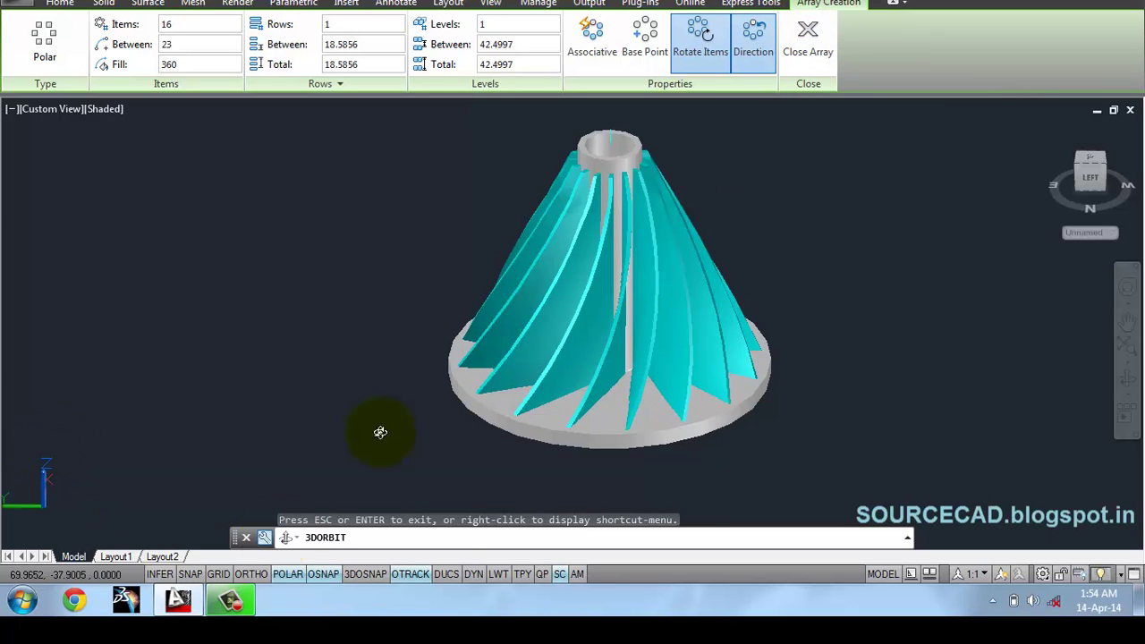
left_click(802, 32)
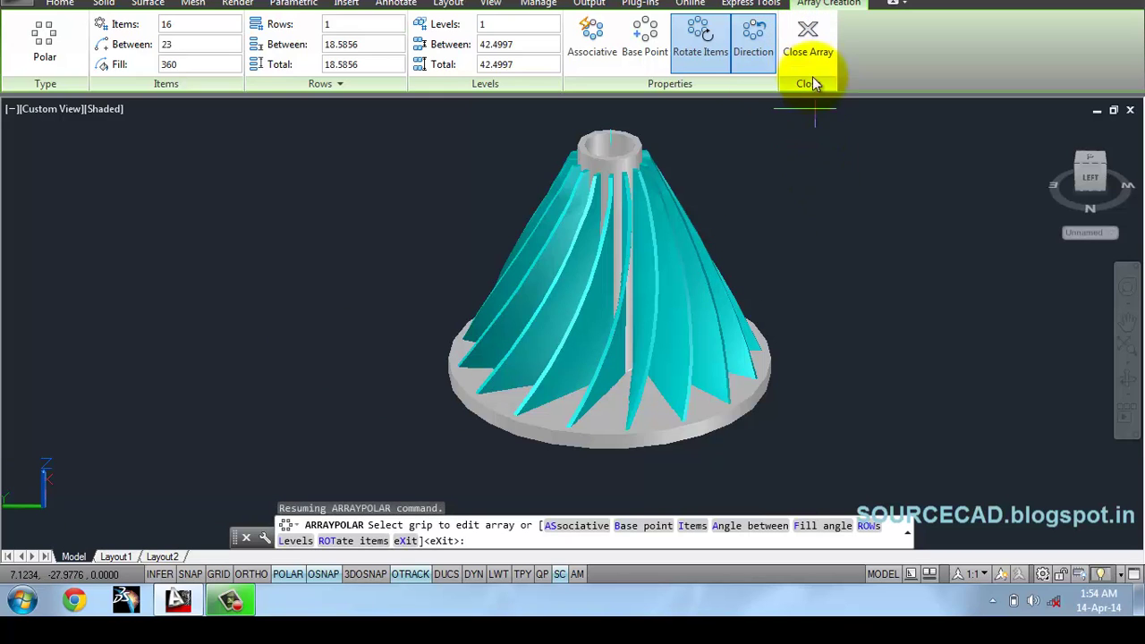
left_click(810, 43)
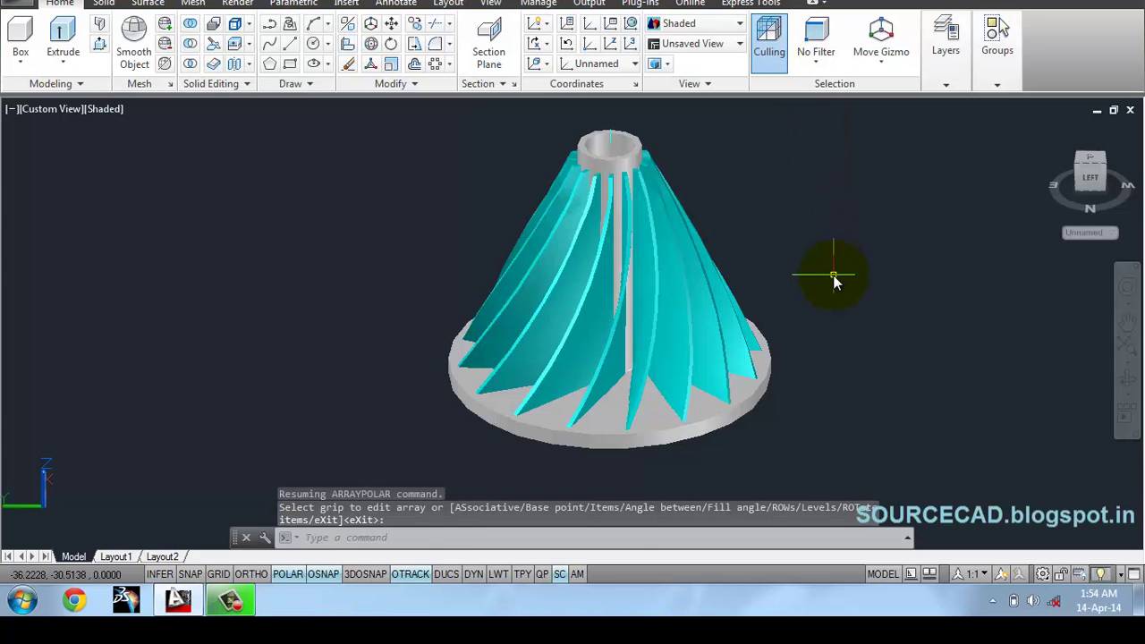
Step: Unite the disc base, the tube and all the arrayed blades into a single solid with Union
left_click(1127, 378)
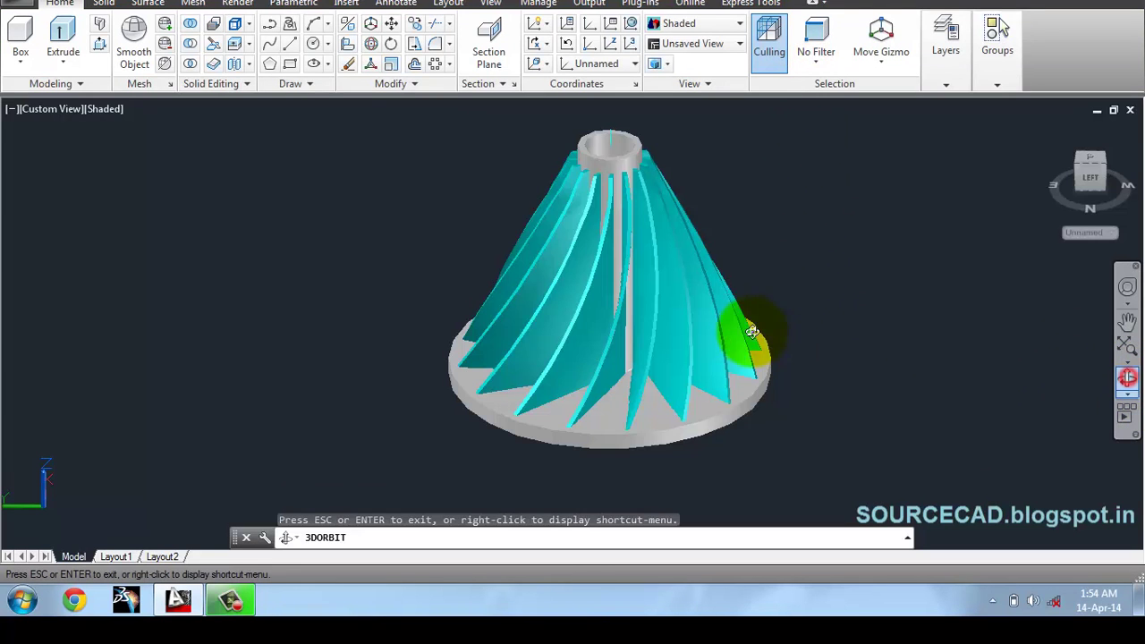
left_click_drag(539, 284, 648, 315)
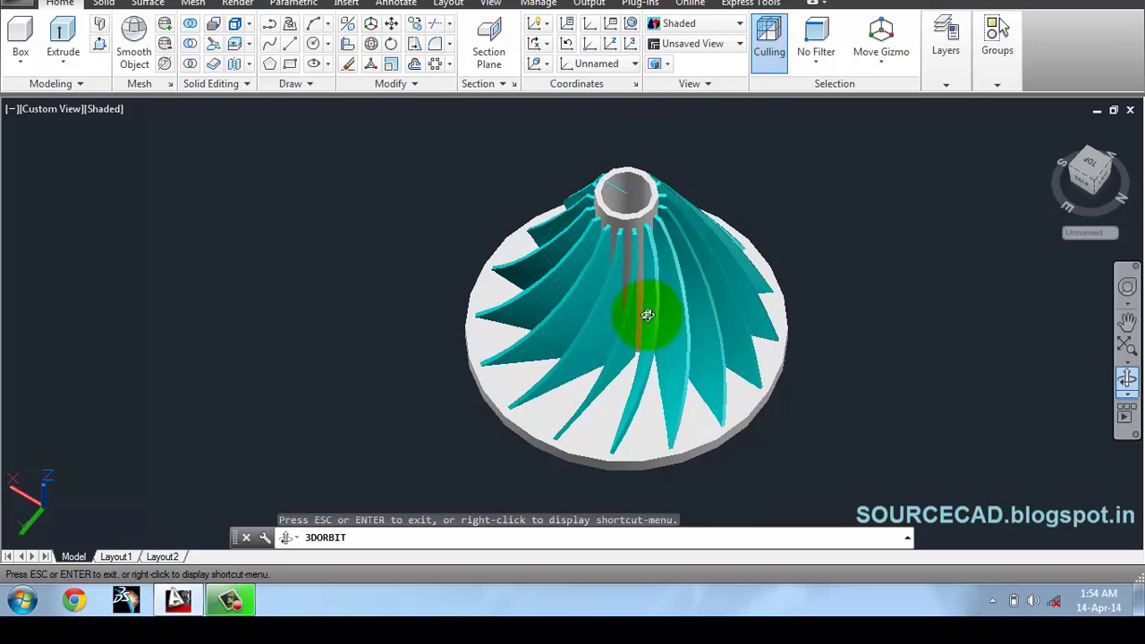
right_click(769, 159)
left_click(809, 165)
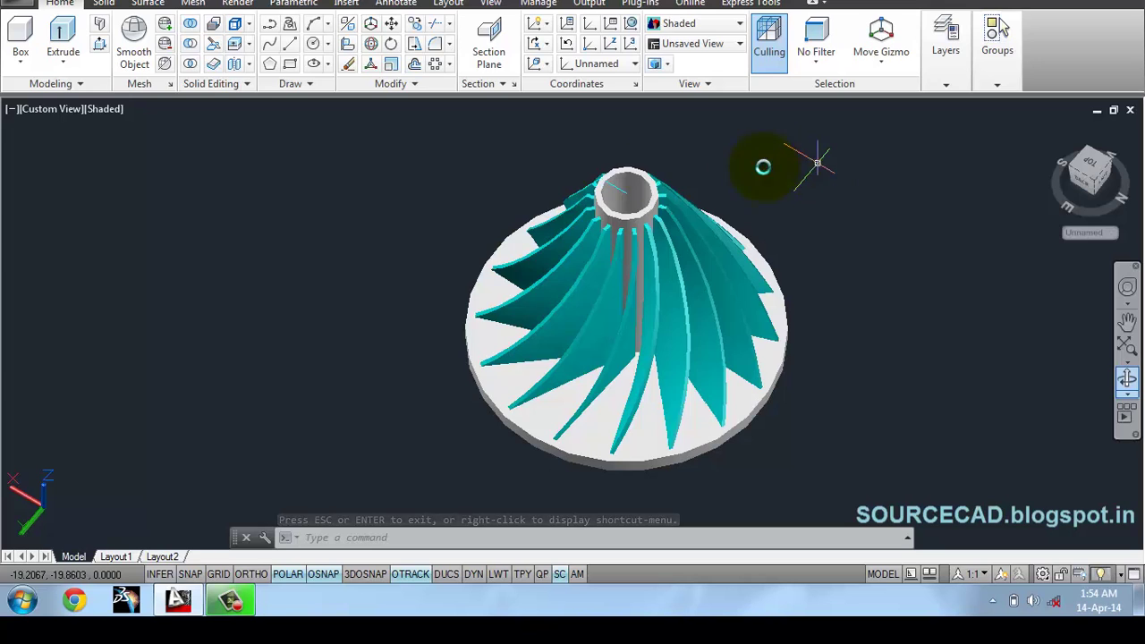
left_click(192, 25)
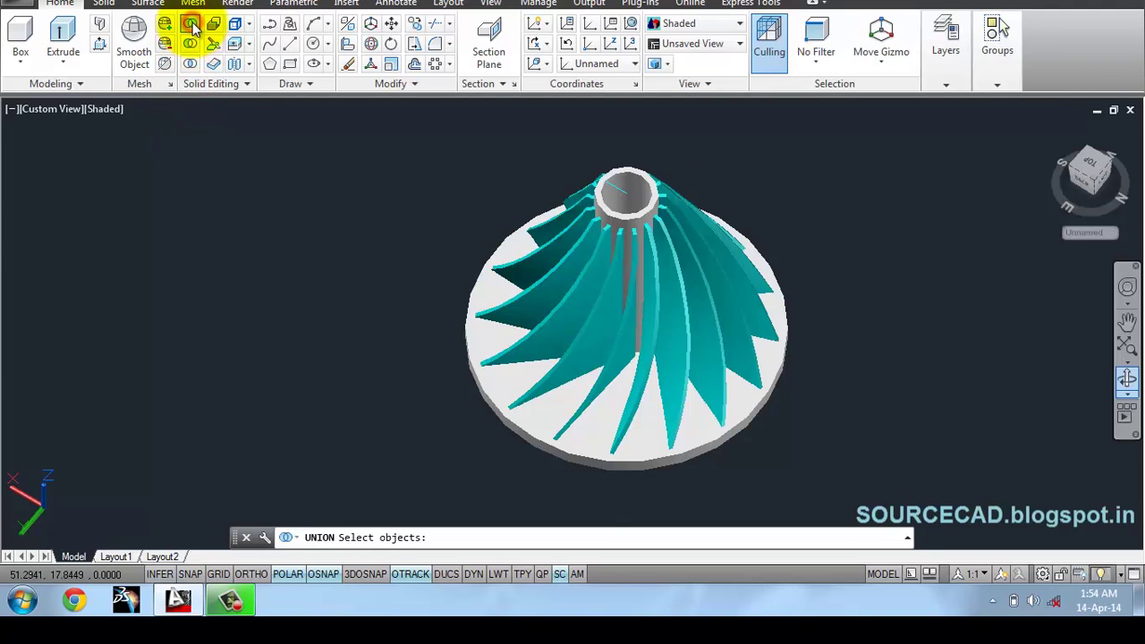
left_click(478, 338)
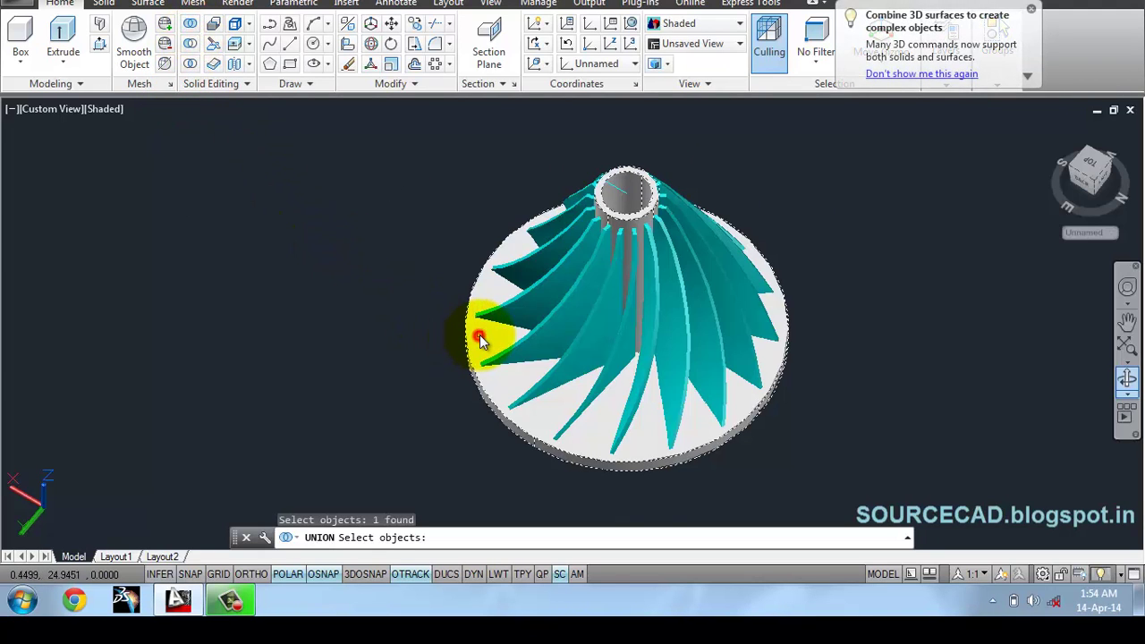
left_click(481, 136)
left_click(796, 466)
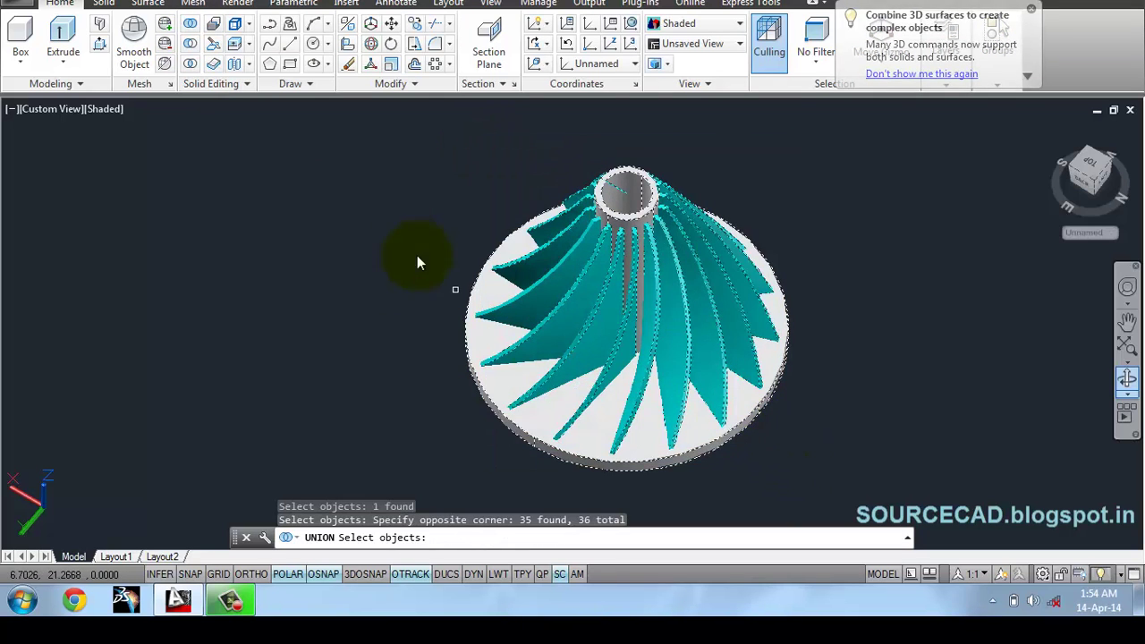
left_click(439, 148)
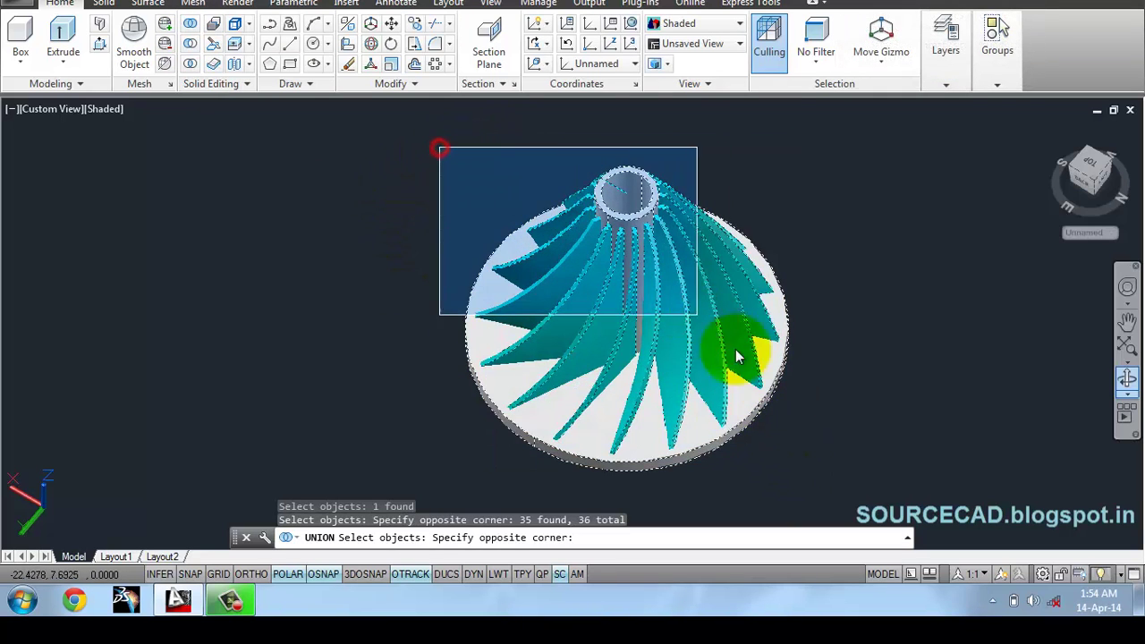
left_click(859, 488)
key("Return")
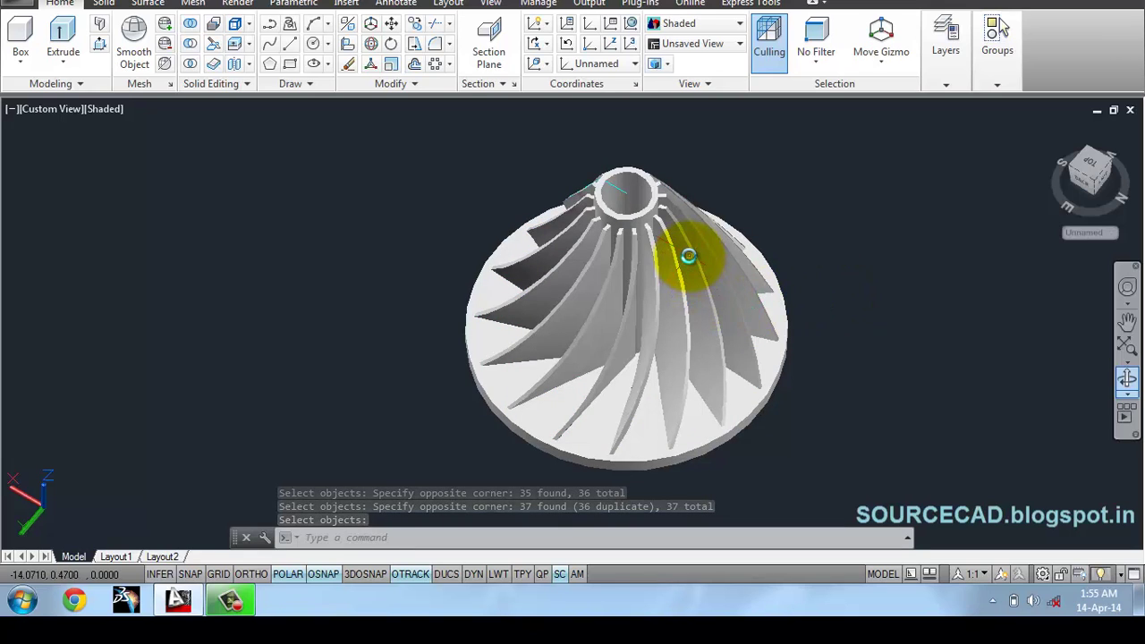
Step: Select the united solid to check that it is one body, and view it straight on from the back
left_click(689, 258)
key("Return")
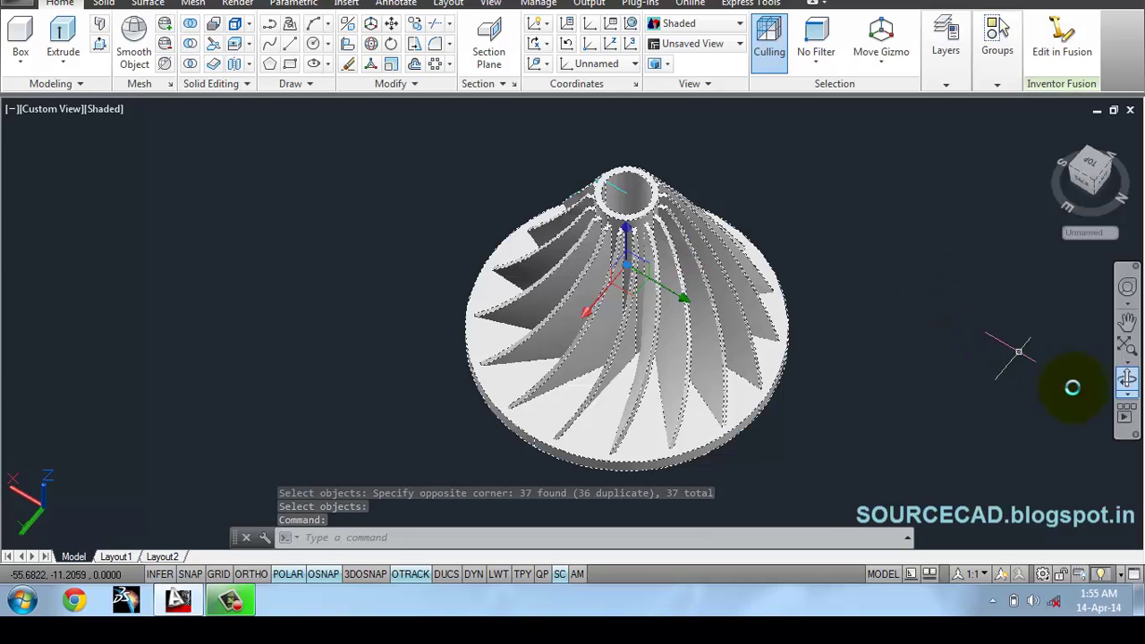
left_click(1127, 383)
left_click_drag(685, 402, 767, 200)
right_click(775, 205)
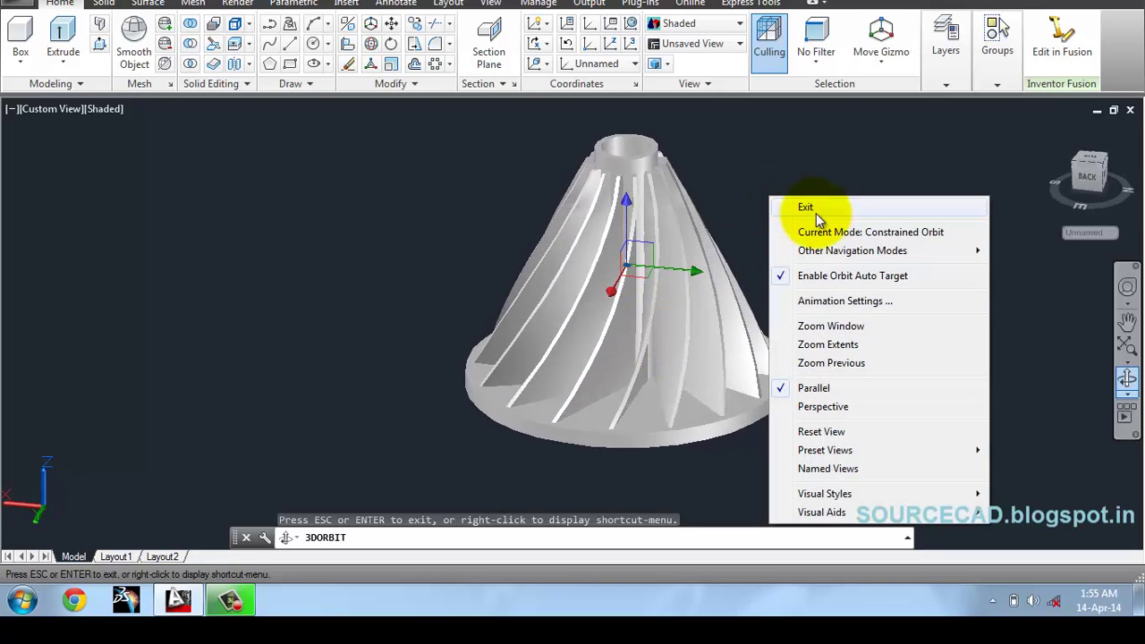
left_click(822, 210)
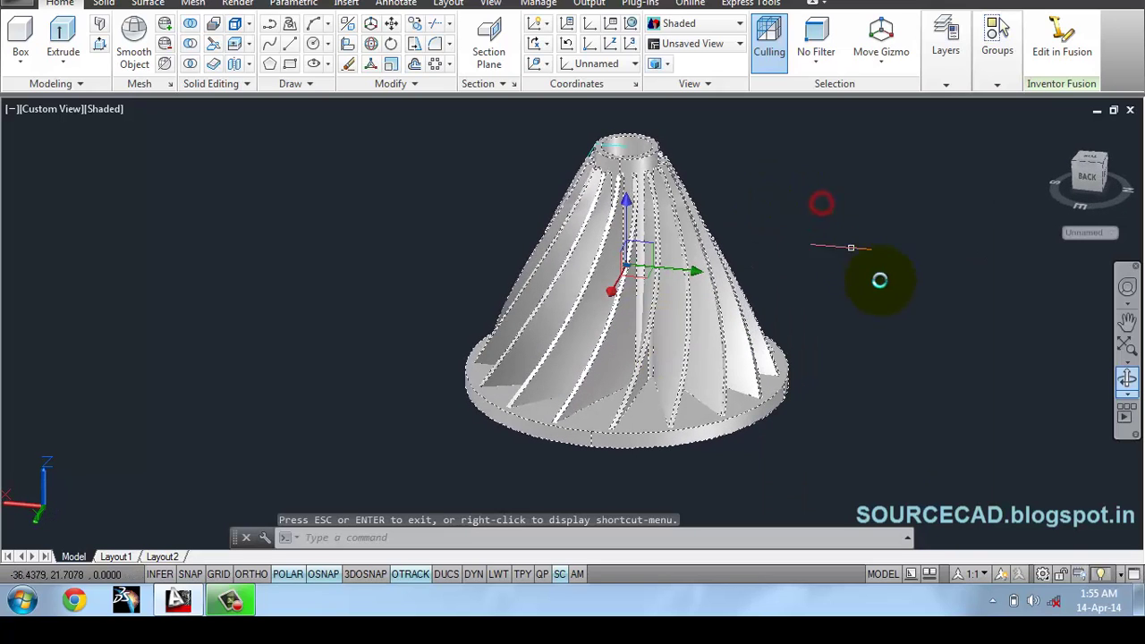
left_click(1093, 182)
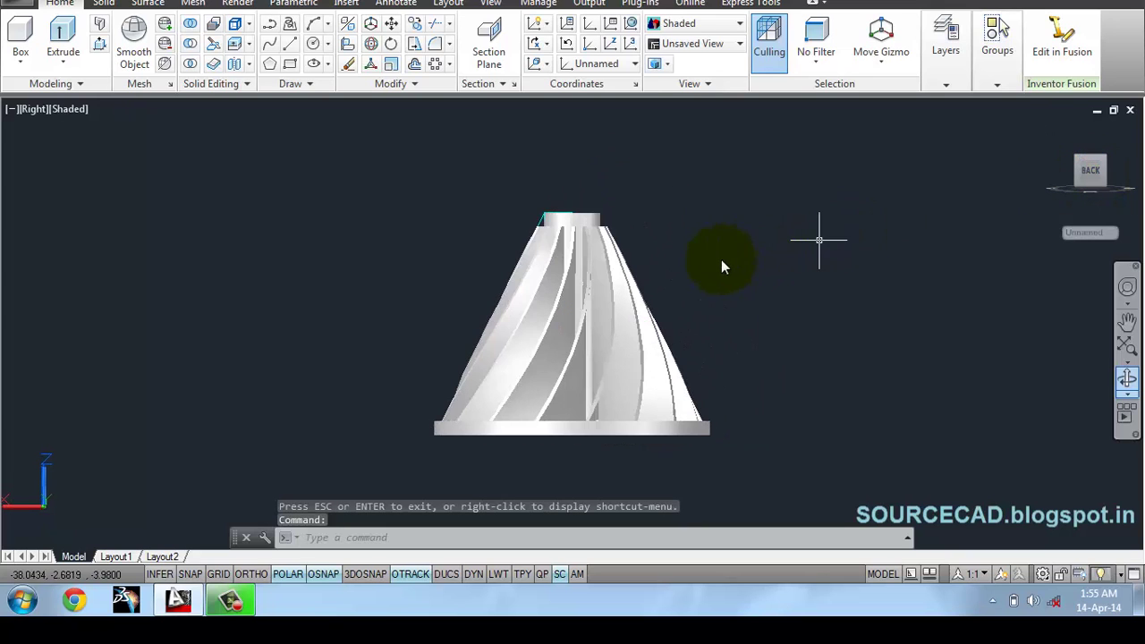
key("Escape")
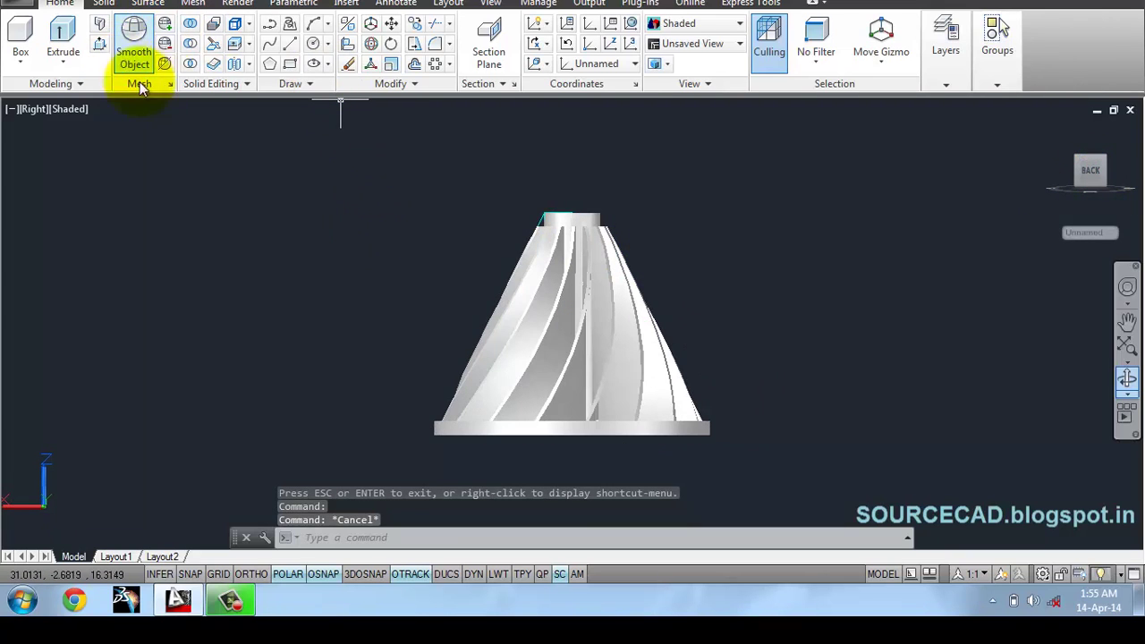
left_click(289, 64)
scroll(546, 235, "up", 4)
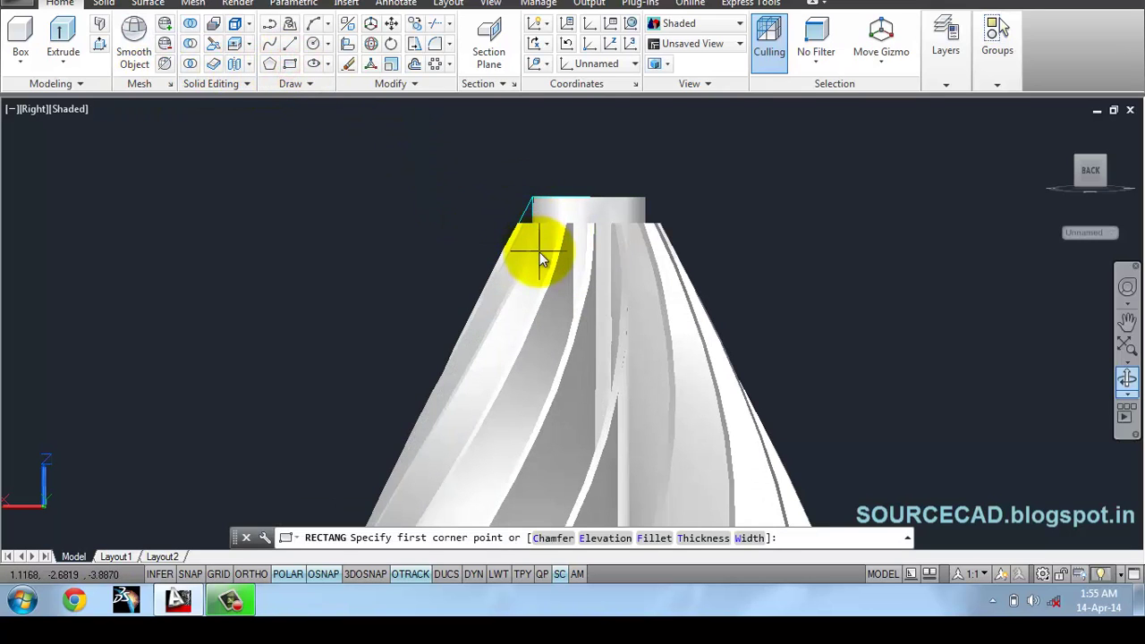
key("Escape")
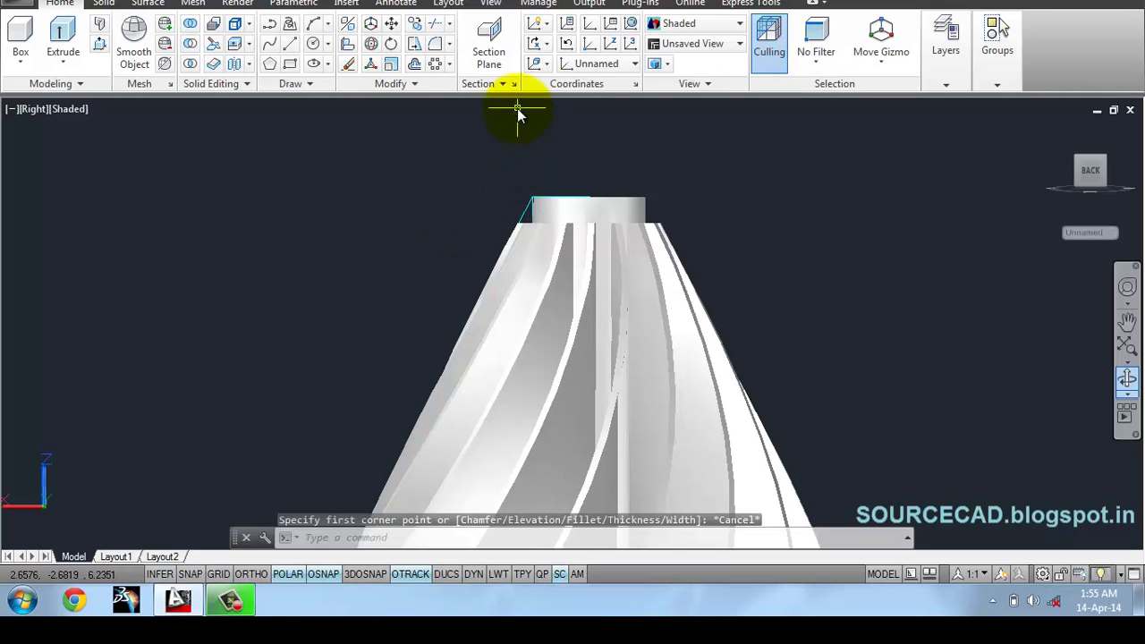
Step: Align the UCS with the current side view and draw a rectangle enclosing the tube end that projects above the blades
left_click(536, 66)
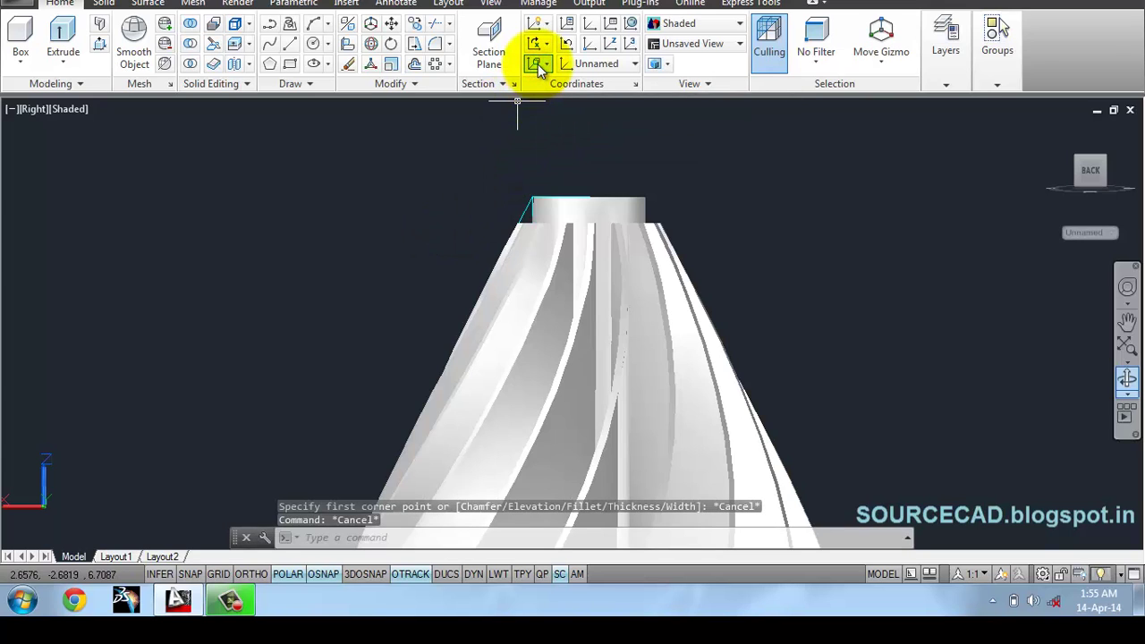
left_click(543, 89)
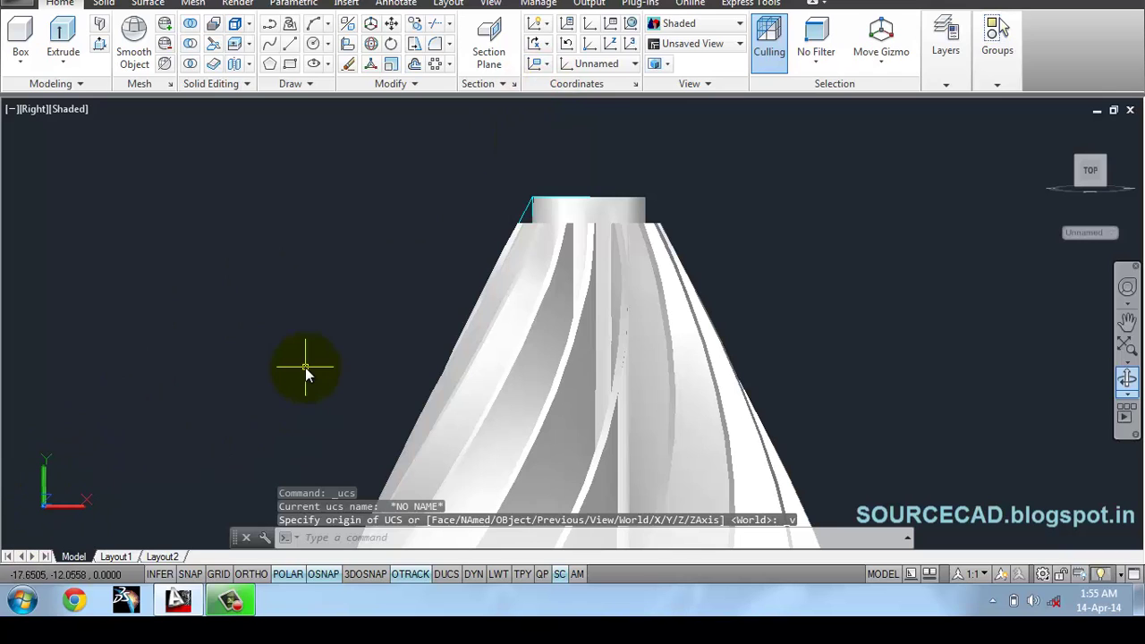
left_click(289, 63)
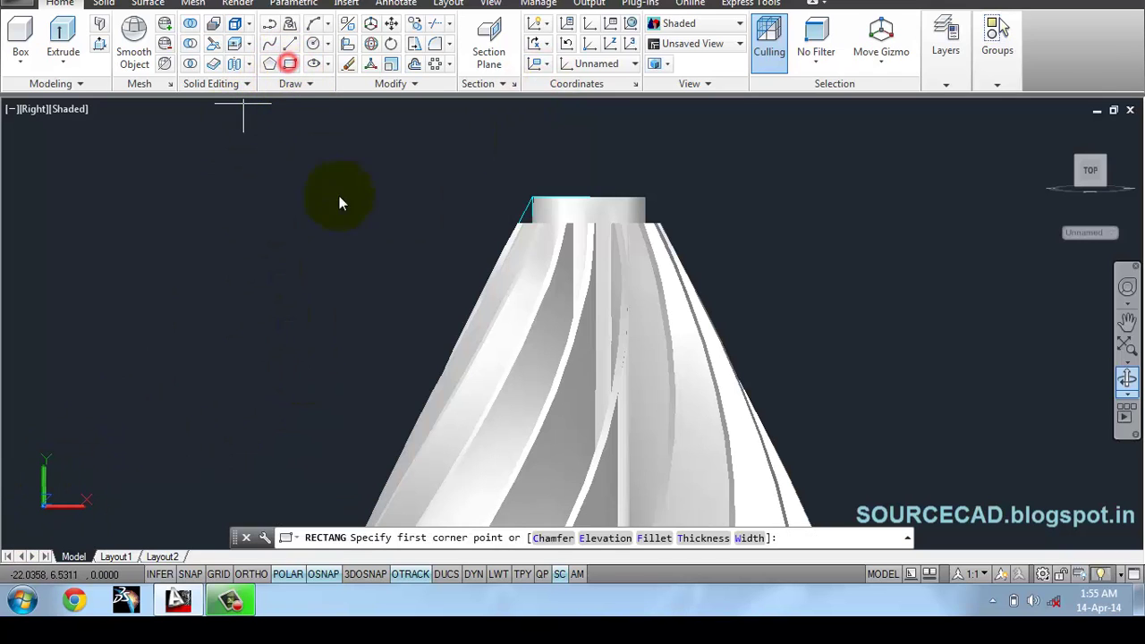
left_click(506, 225)
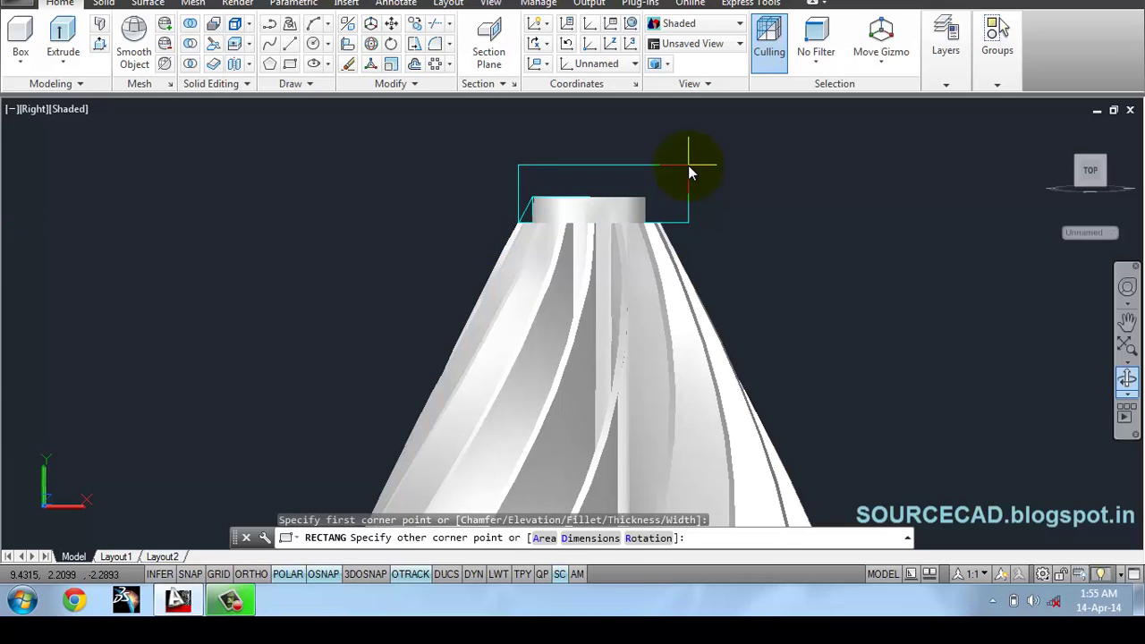
left_click(688, 166)
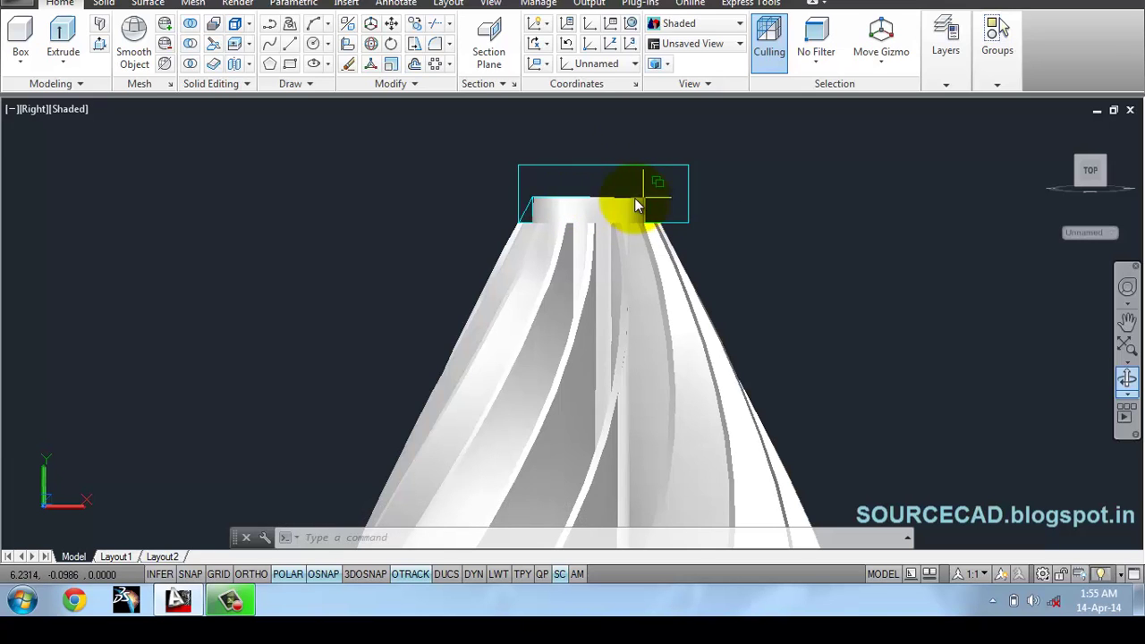
Step: Extrude the rectangle backwards into a solid block that extends past the rear half of the tube's upper end
left_click(1126, 380)
left_click_drag(680, 200, 746, 189)
right_click(746, 189)
left_click(787, 205)
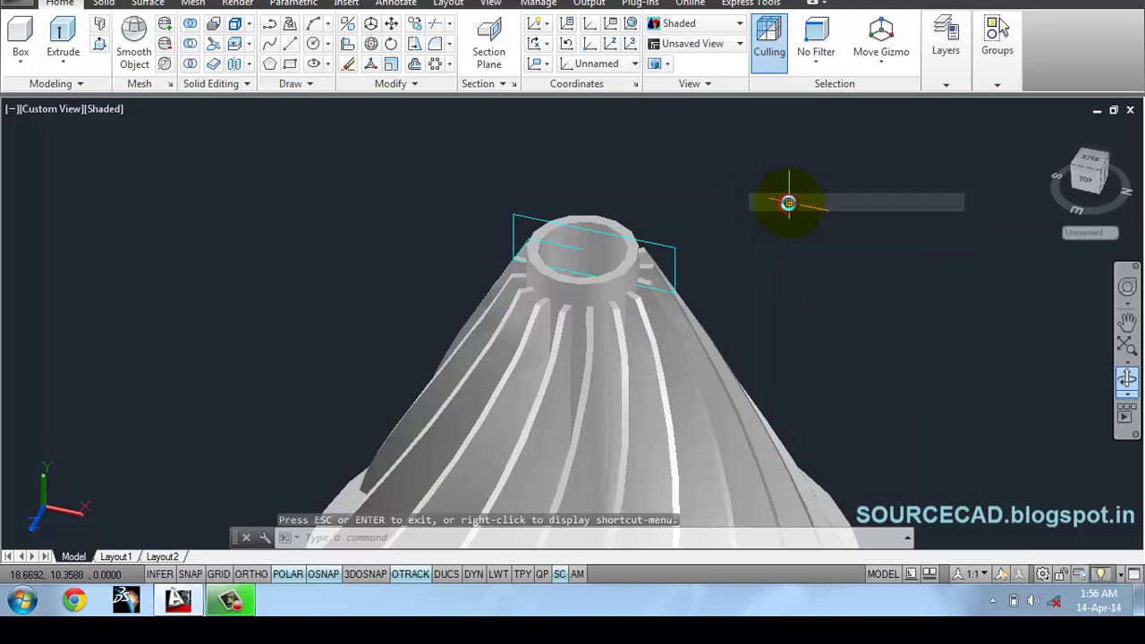
left_click(62, 35)
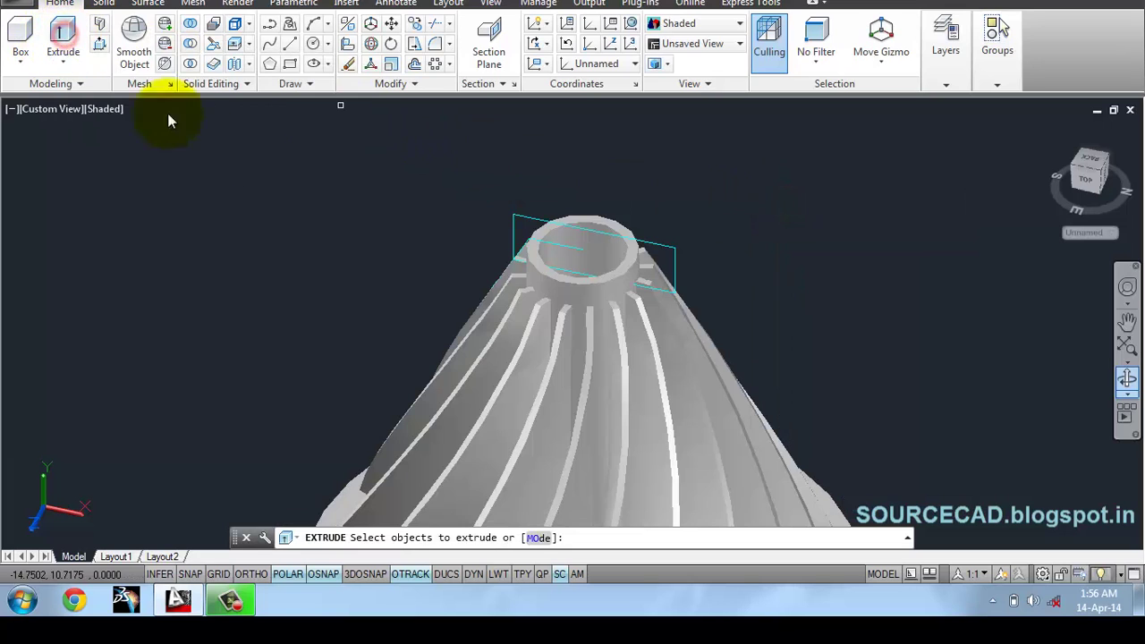
left_click(659, 249)
right_click(676, 234)
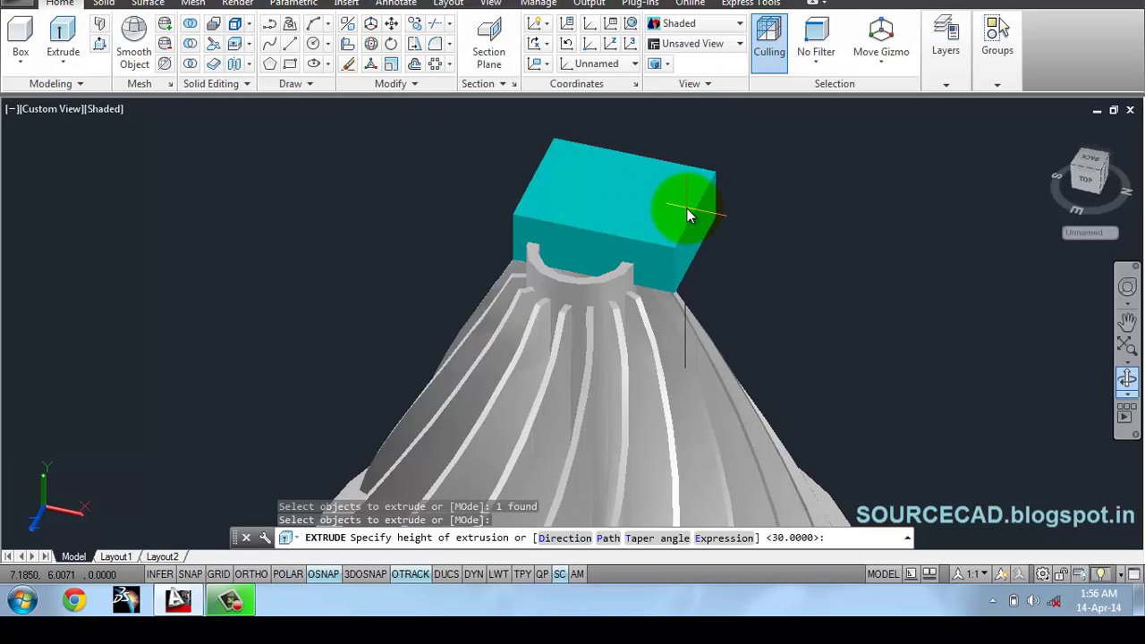
left_click(729, 188)
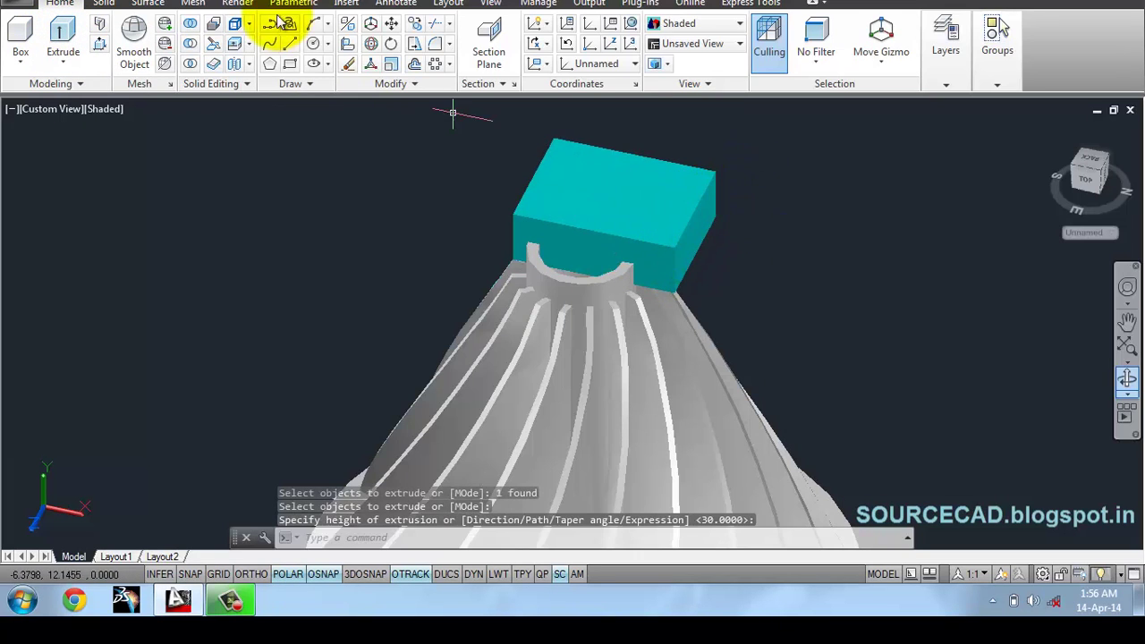
Step: Presspull the block's front face forward past the tube so the block covers the whole projecting tube end
left_click(99, 43)
left_click(656, 255)
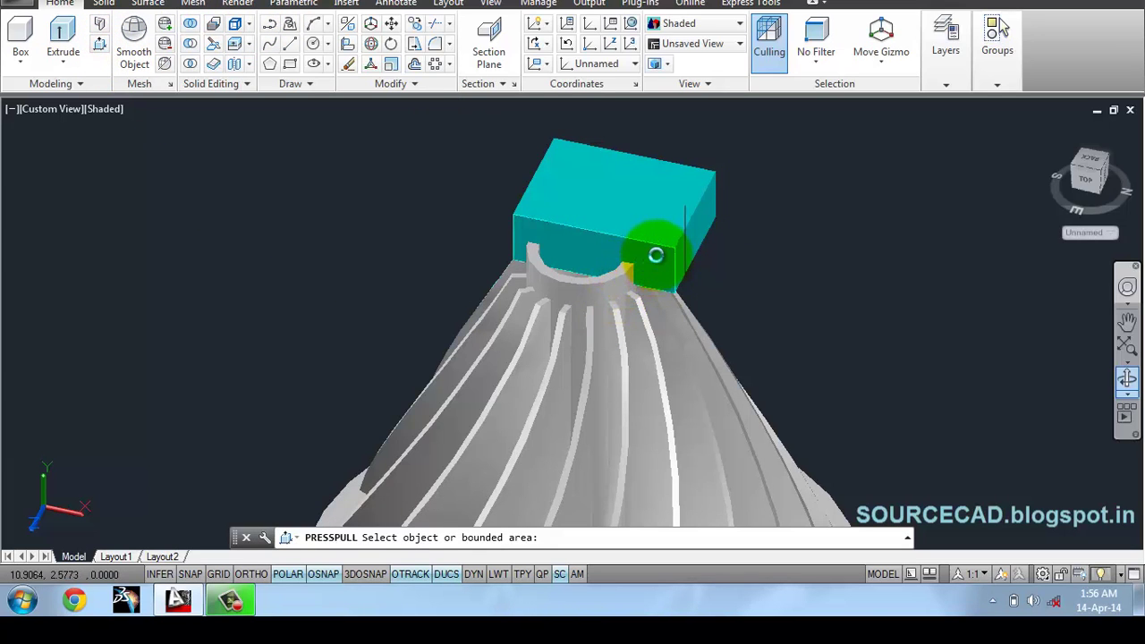
left_click(644, 330)
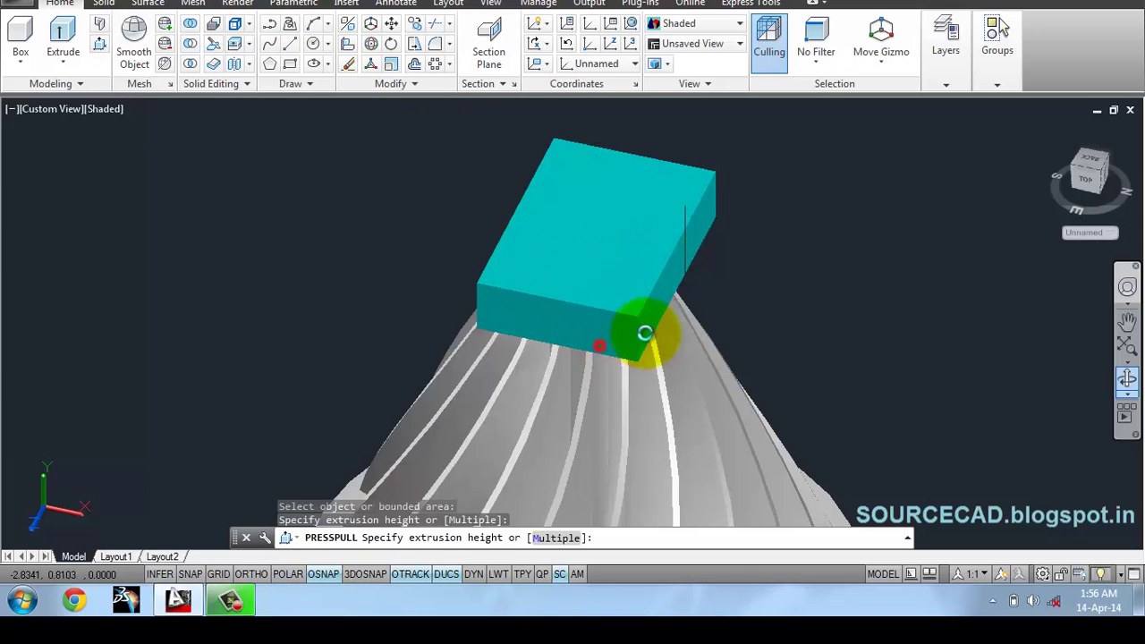
Step: Subtract the block from the united impeller solid to trim the tube end level with the blade tops
left_click(1126, 379)
mouse_move(423, 228)
left_mouse_down()
mouse_move(511, 230)
mouse_move(563, 197)
mouse_move(506, 245)
mouse_move(617, 190)
left_mouse_up()
right_click(735, 160)
left_click(788, 169)
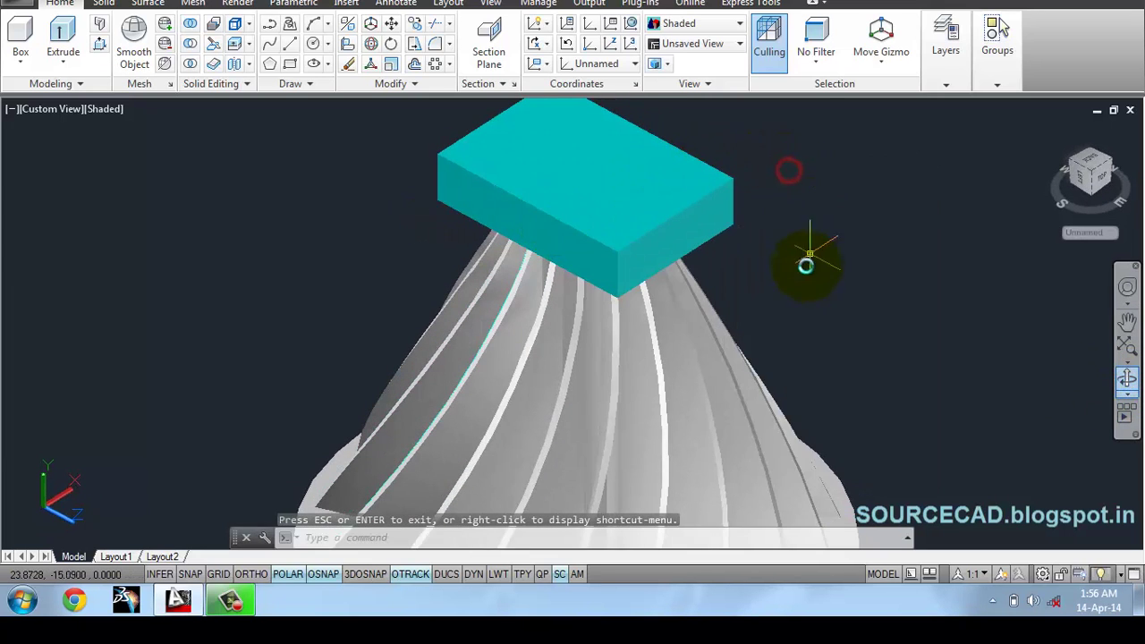
left_click(190, 45)
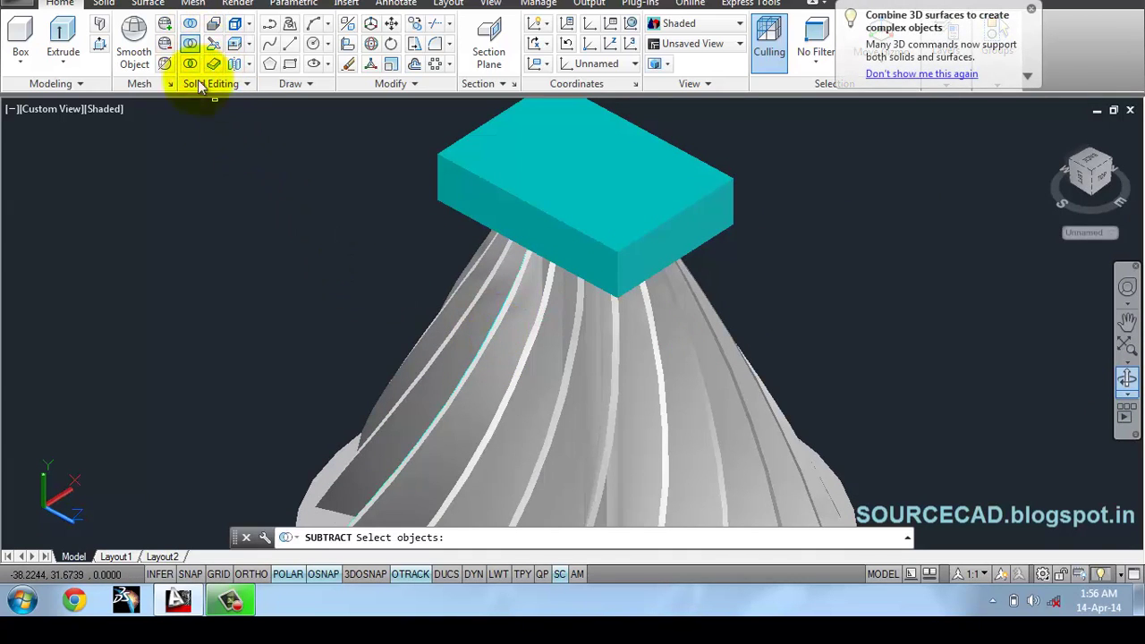
left_click(509, 333)
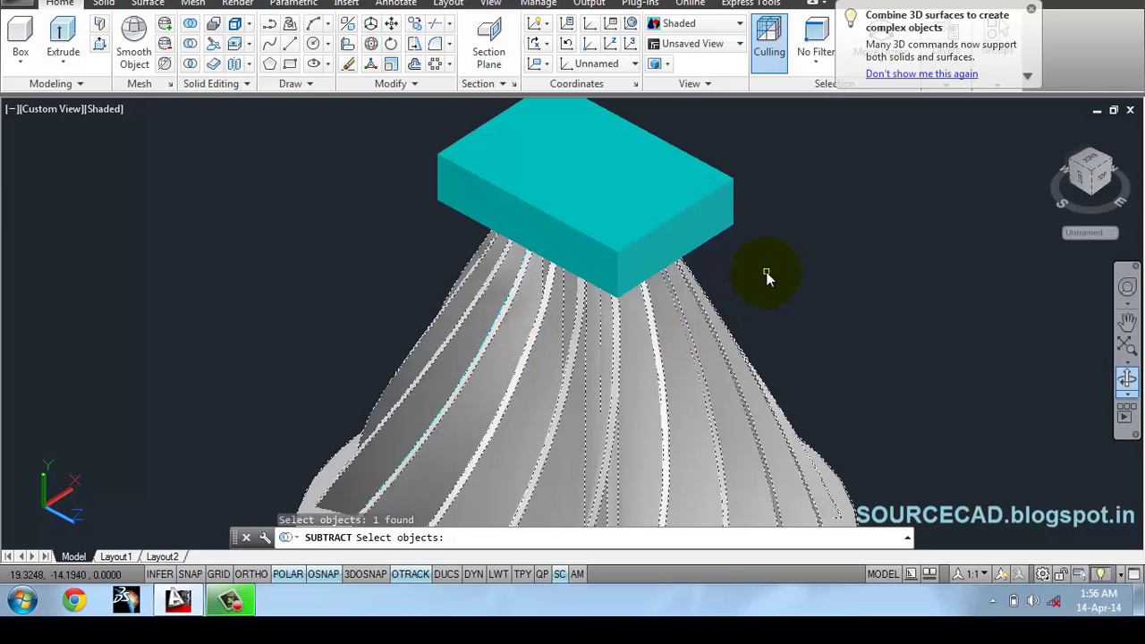
key("Return")
left_click(671, 205)
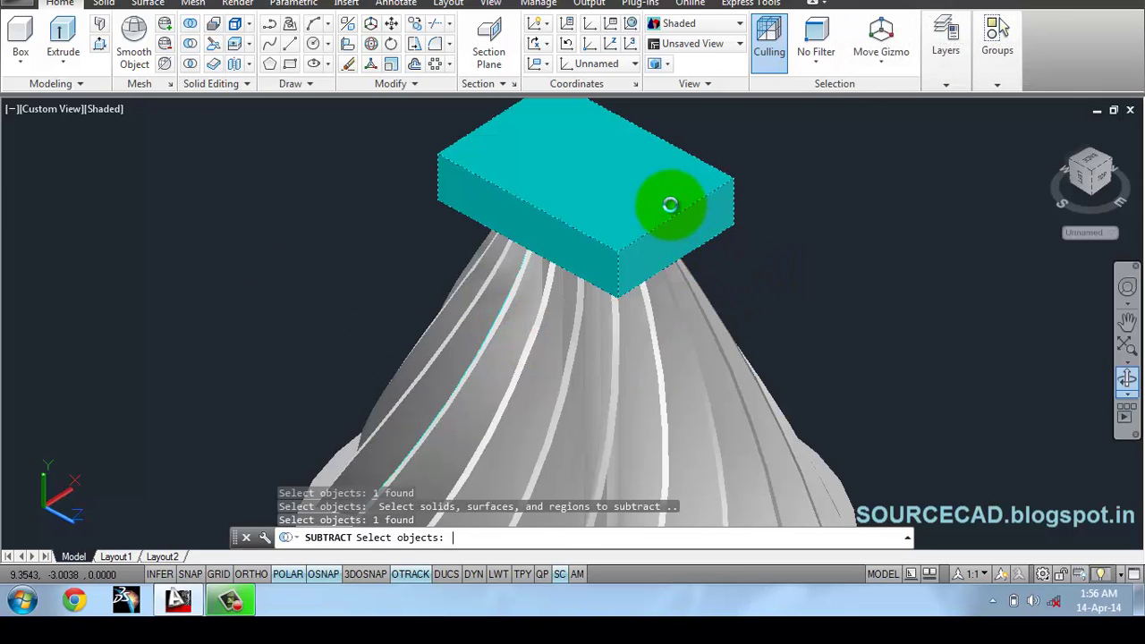
key("Return")
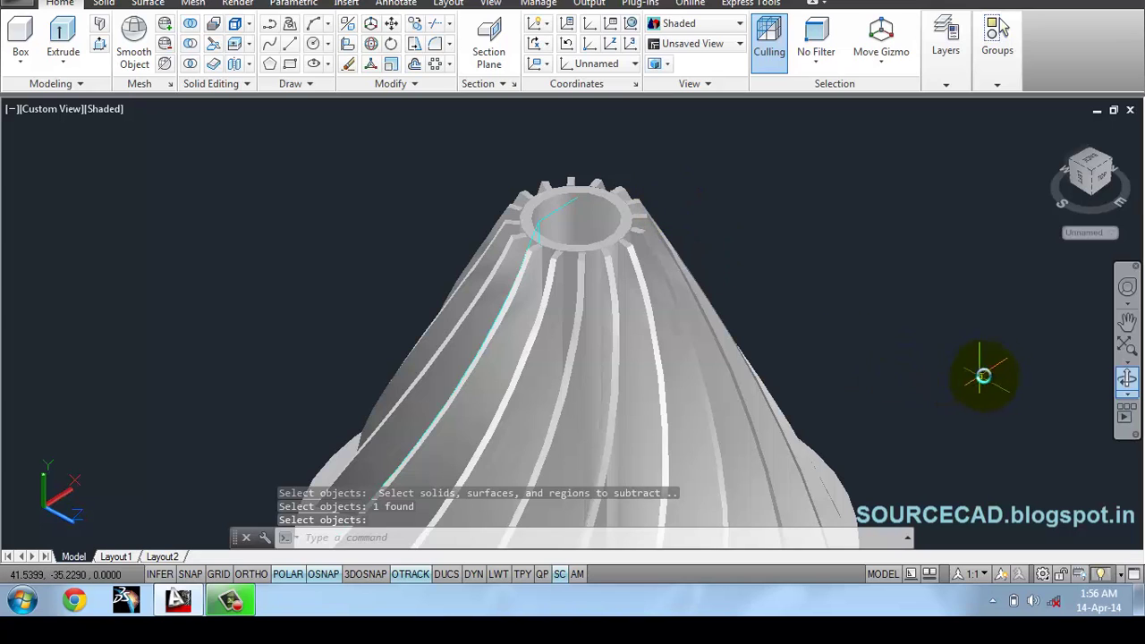
Step: Examine the trimmed tube end, the blades and the underside of the disc base from several angles
left_click(1126, 376)
left_click_drag(593, 363, 629, 255)
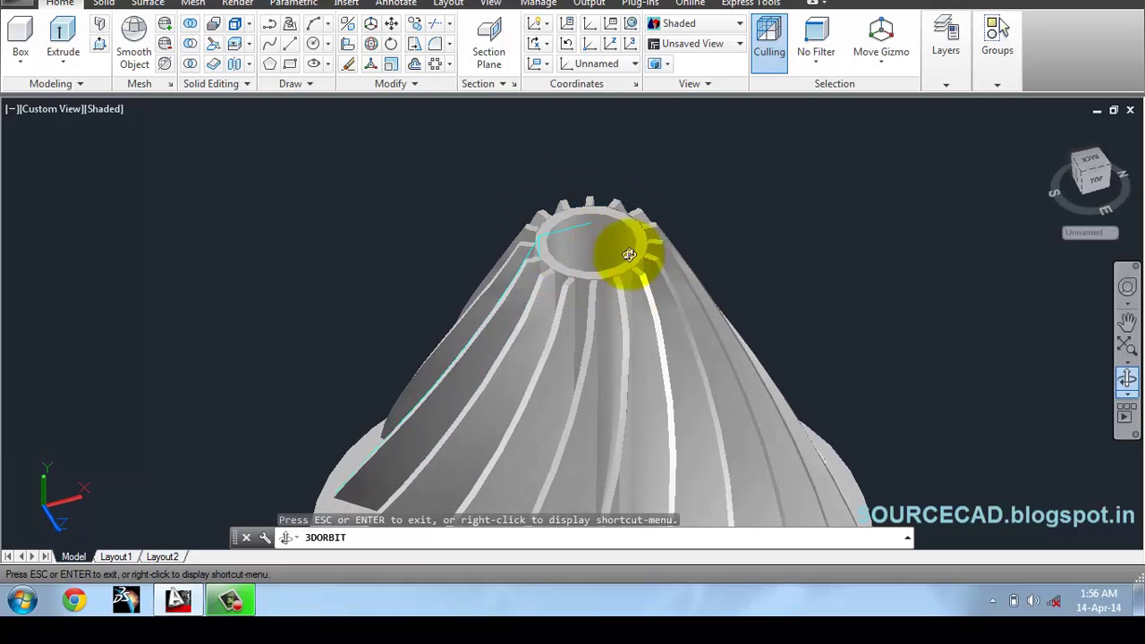
left_click_drag(521, 399, 594, 256)
left_click_drag(579, 321, 503, 480)
left_click_drag(486, 345, 534, 181)
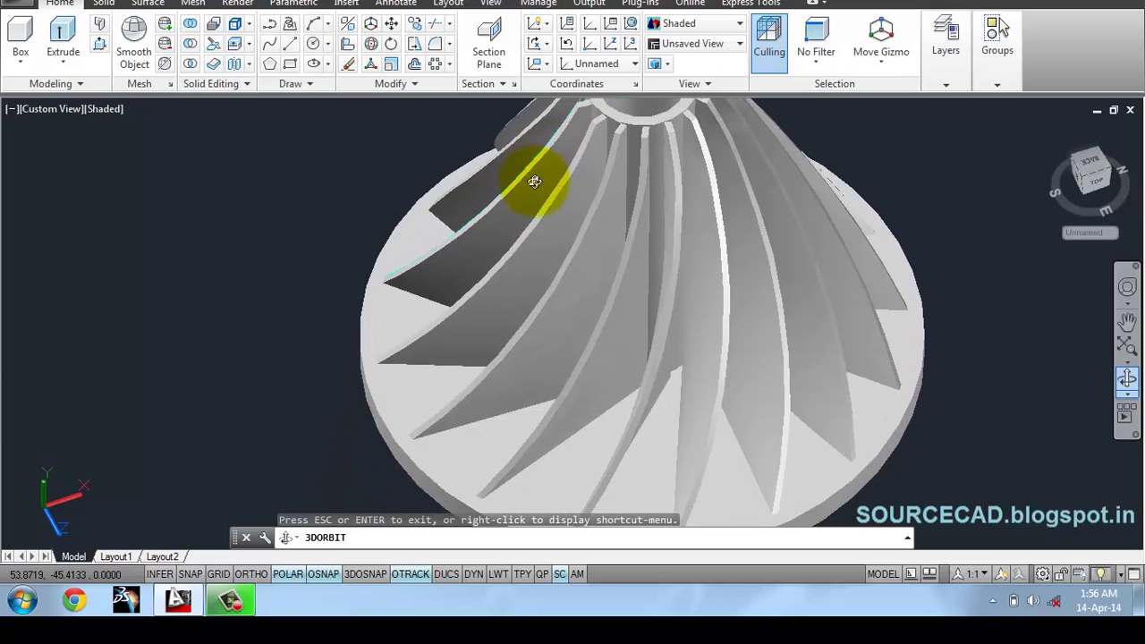
right_click(541, 252)
left_click(568, 254)
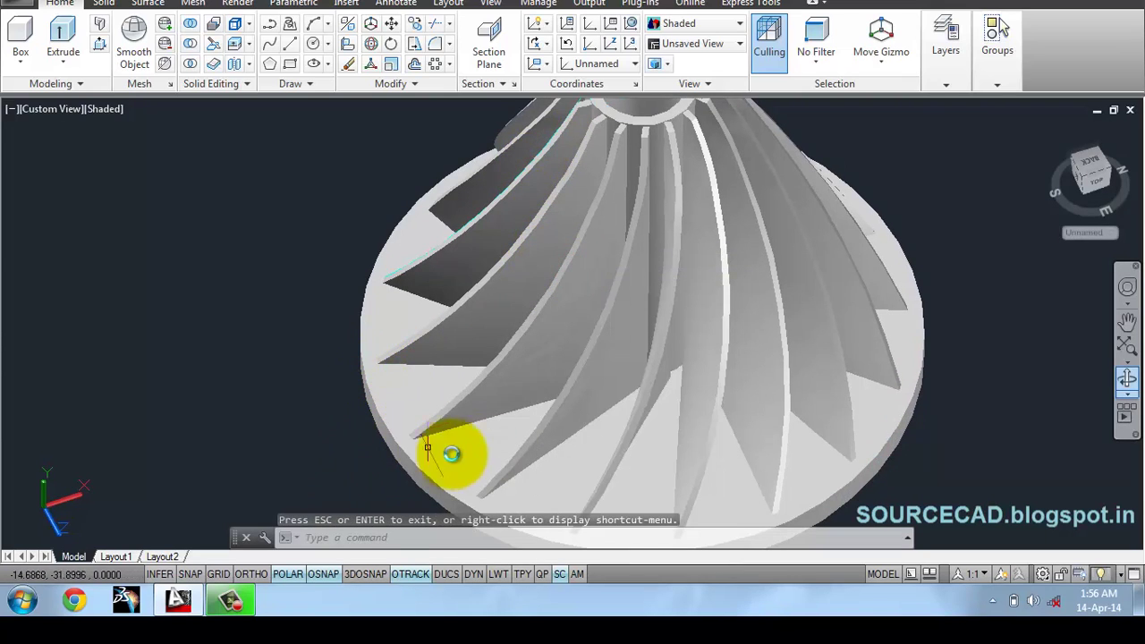
left_click(1128, 380)
left_click_drag(626, 388, 582, 332)
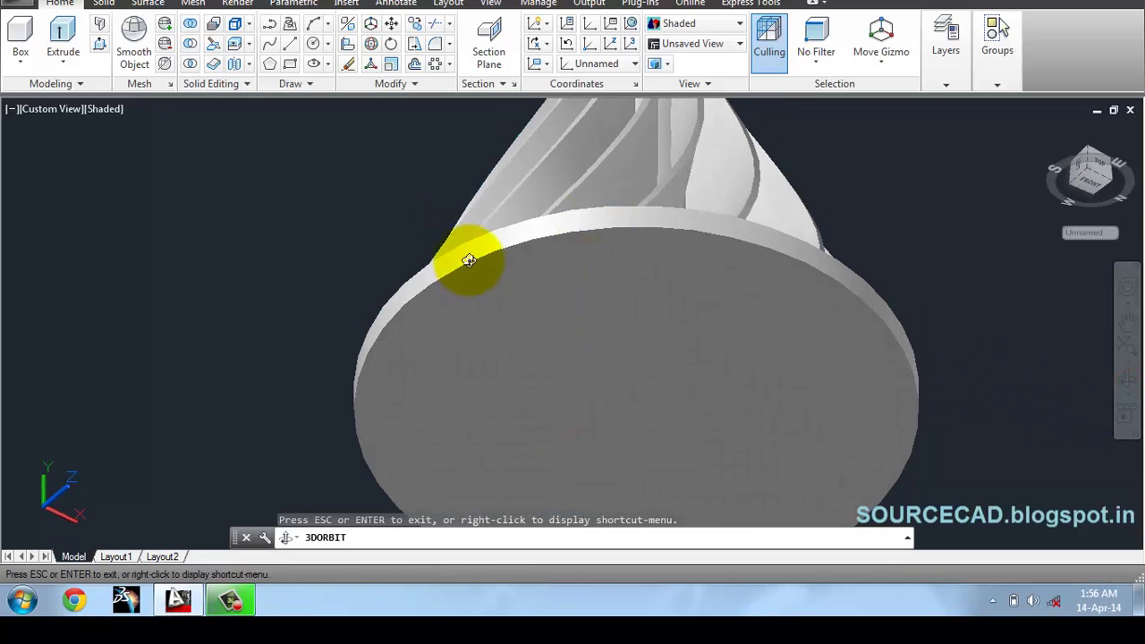
left_click_drag(469, 261, 568, 332)
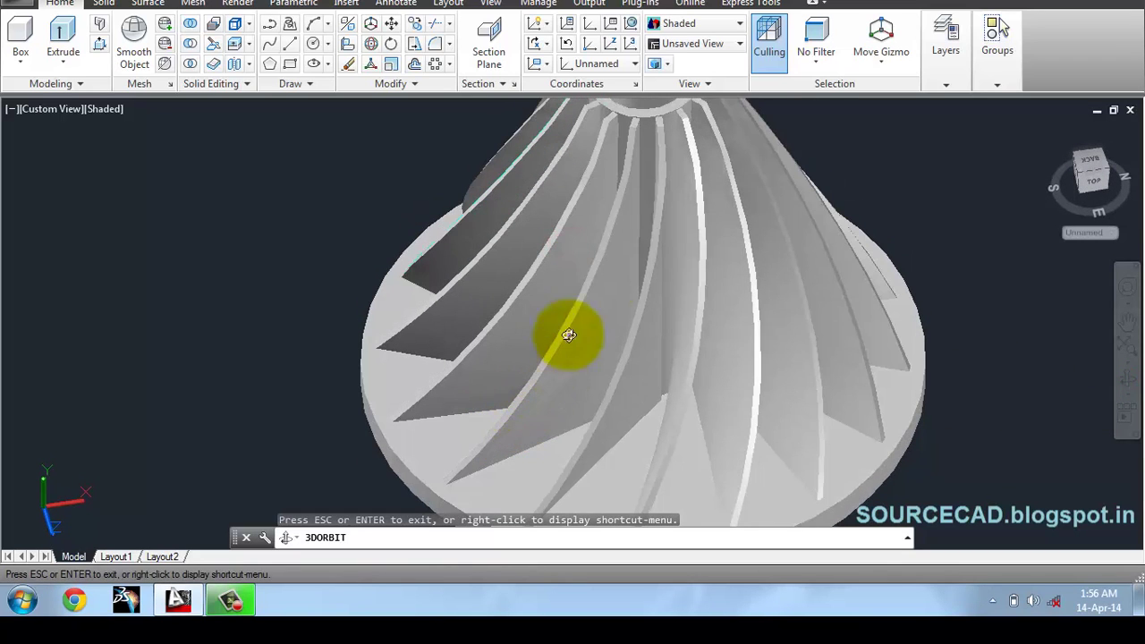
right_click(856, 172)
left_click(895, 182)
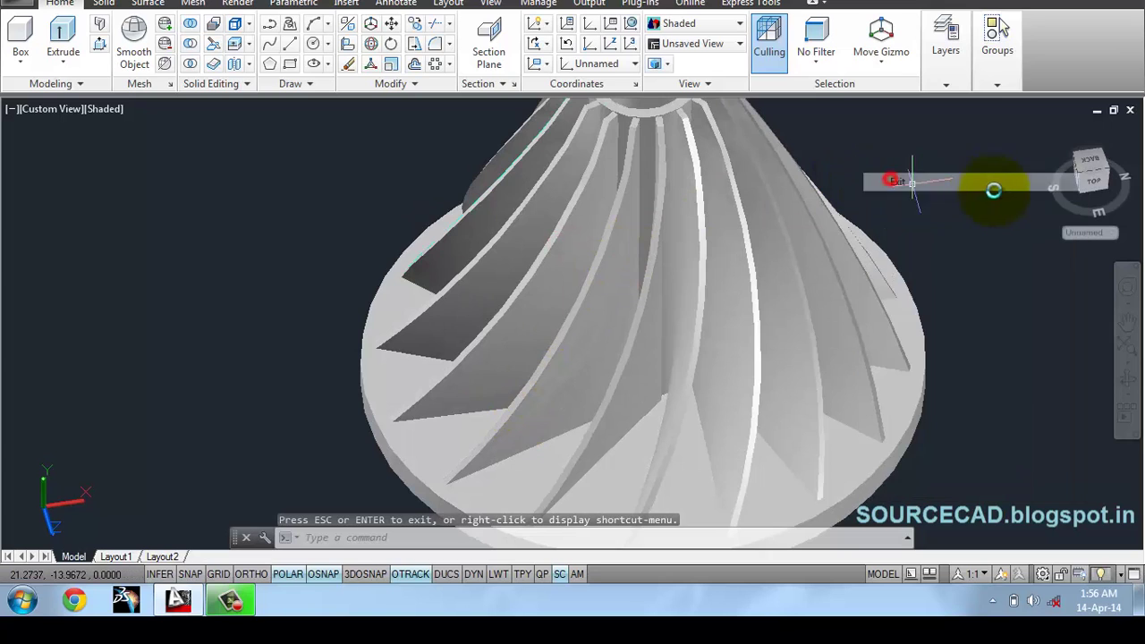
Step: Align the UCS with the impeller's top view and draw a circle of radius 19 centred on the impeller axis
left_click(1085, 161)
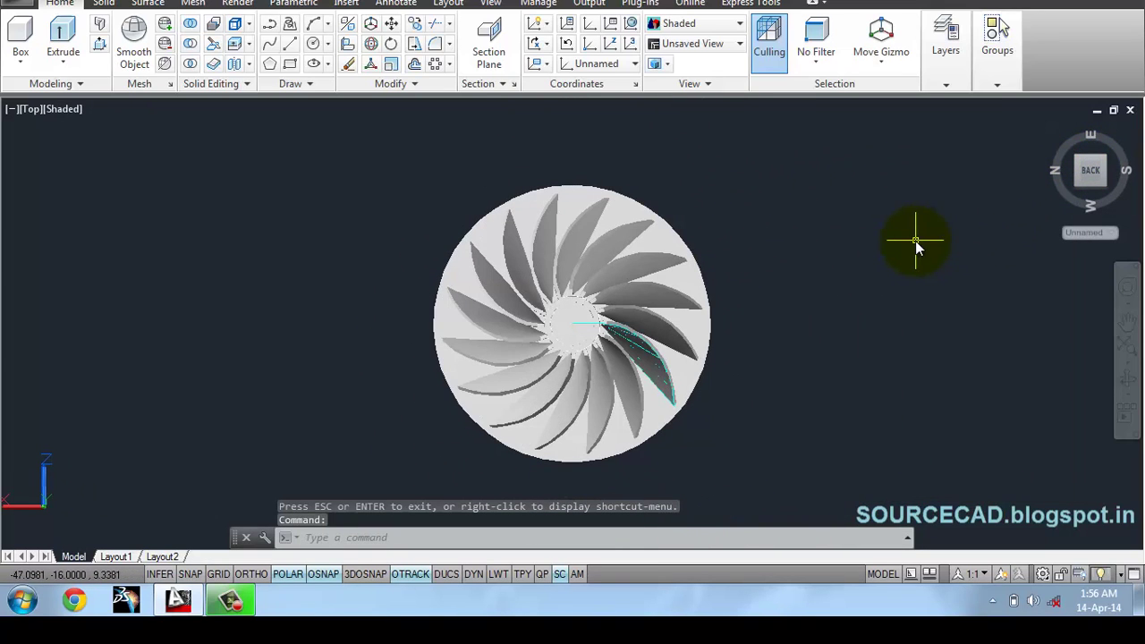
left_click(543, 64)
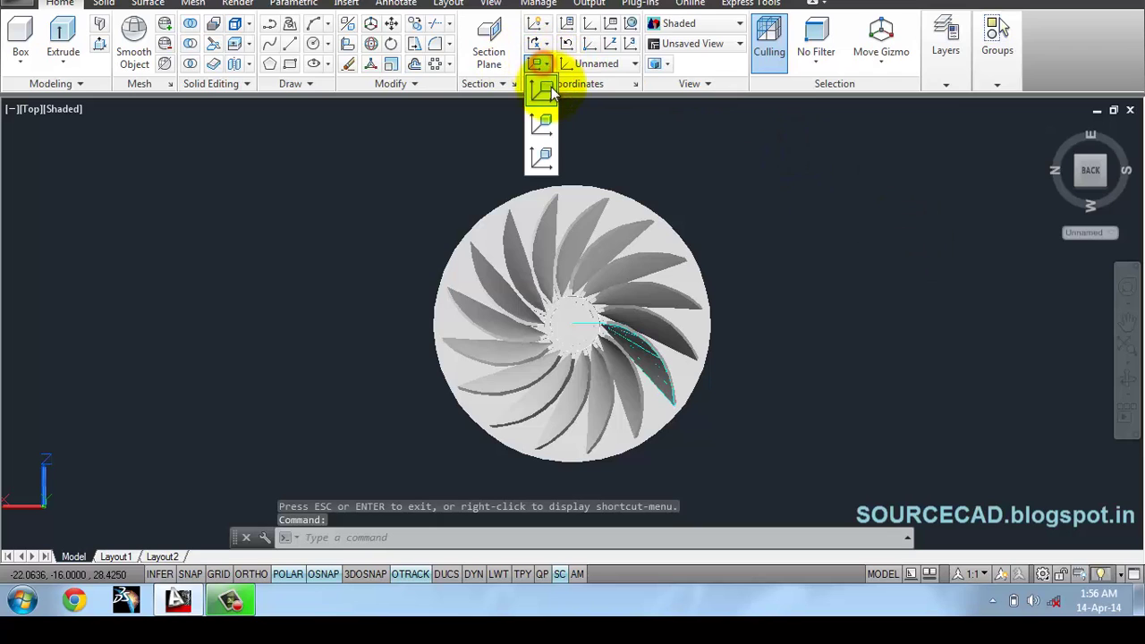
left_click(541, 90)
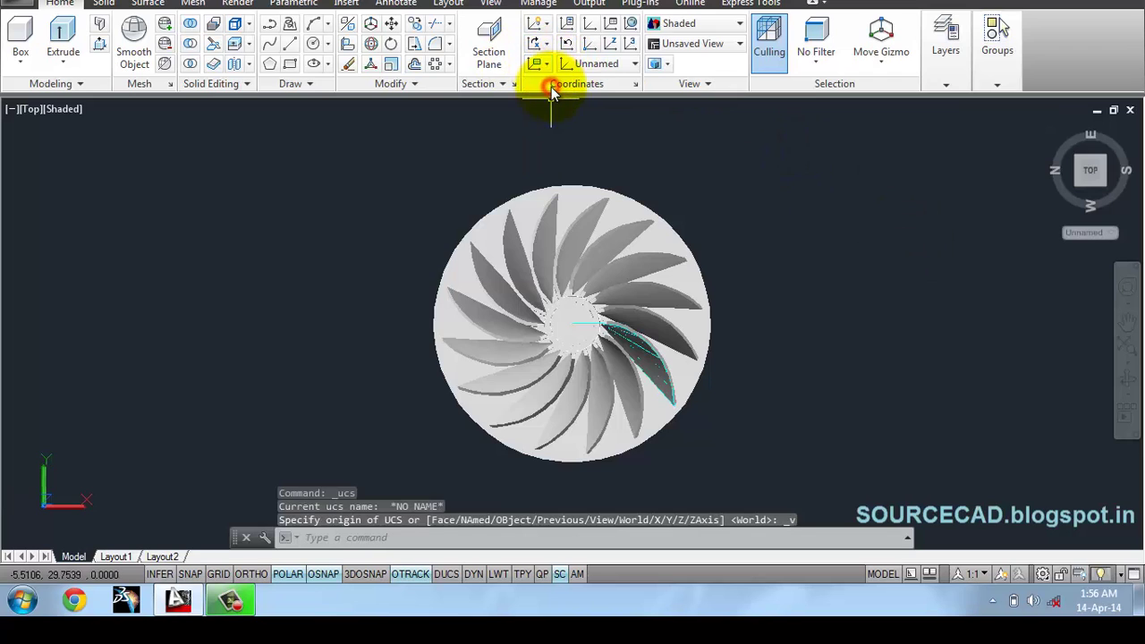
left_click(312, 43)
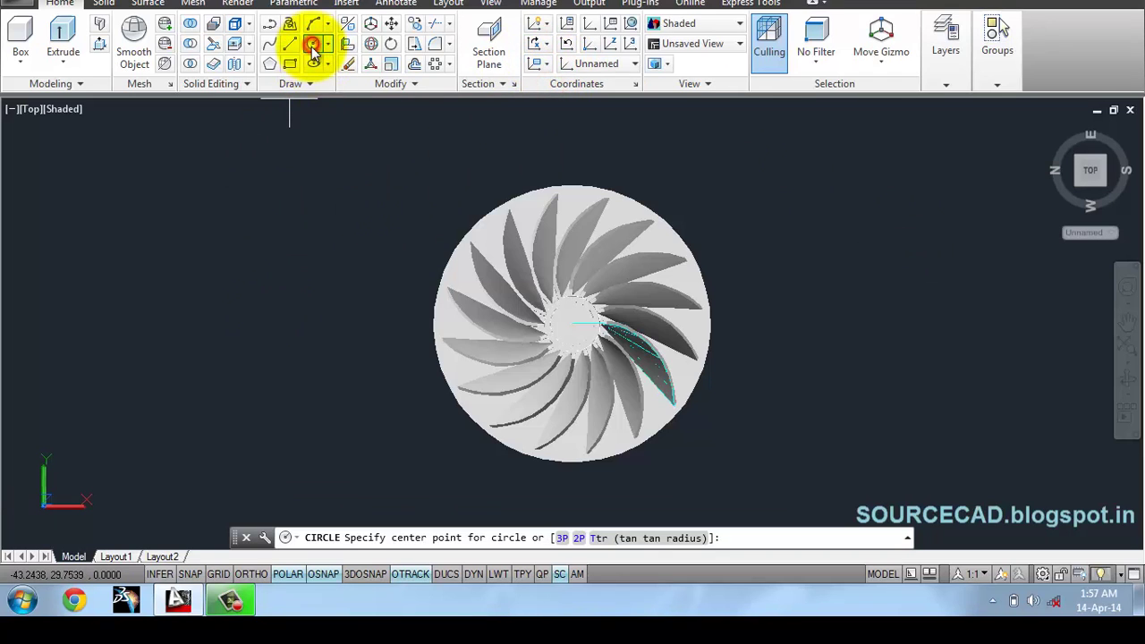
left_click(570, 327)
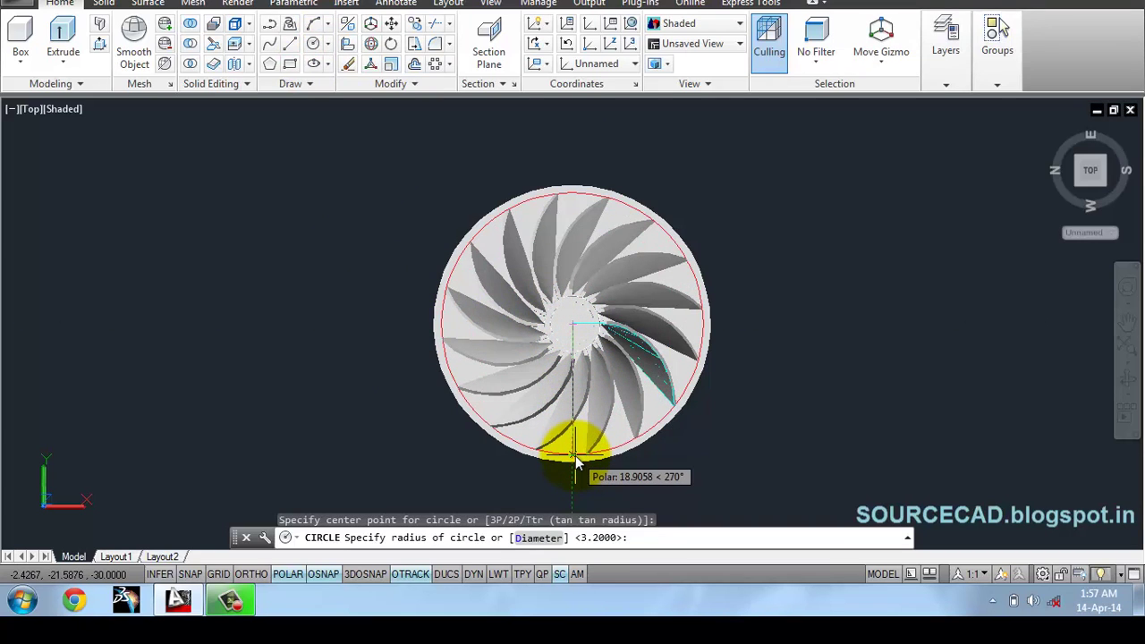
type("19")
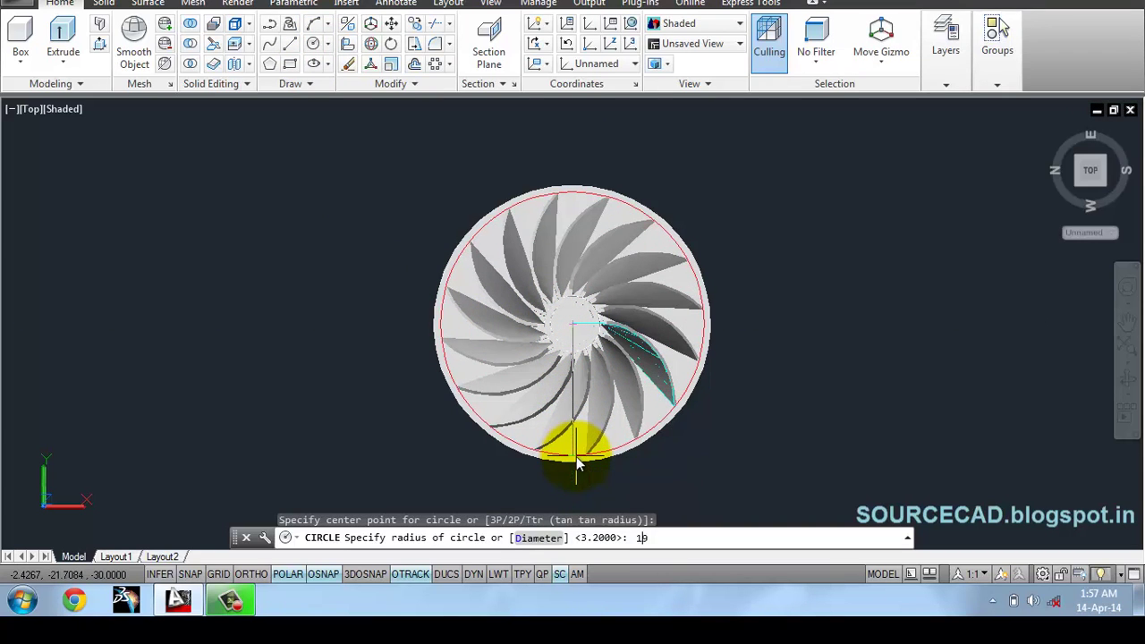
key("Return")
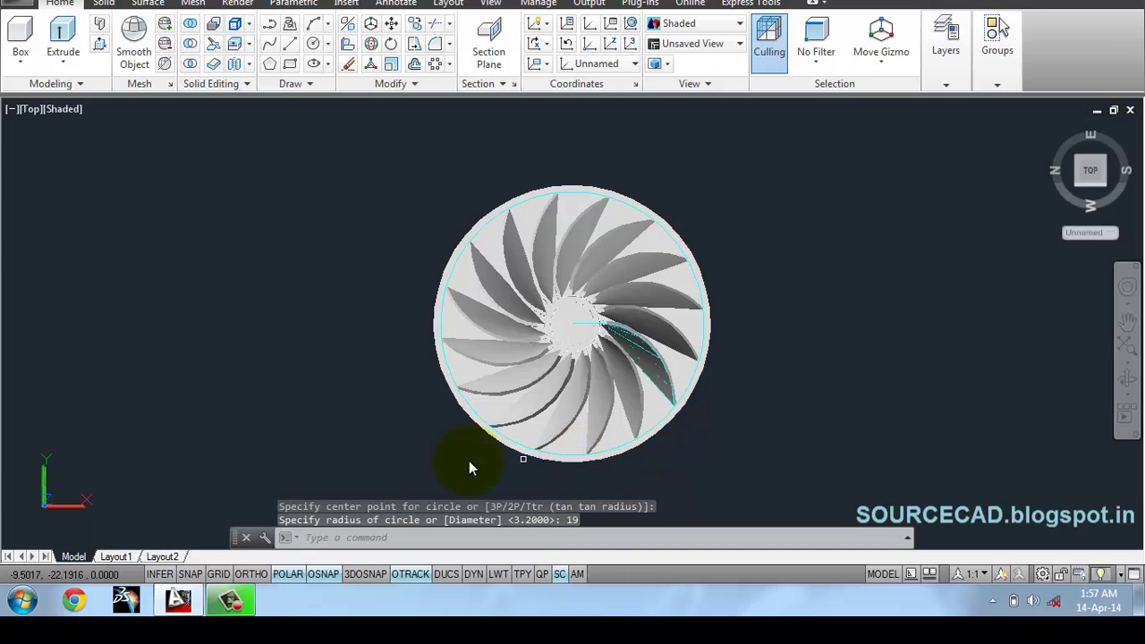
Step: Presspull the ring between the radius-19 circle and the disc's edge down through the disc to cut away the outer rim
left_click(1129, 382)
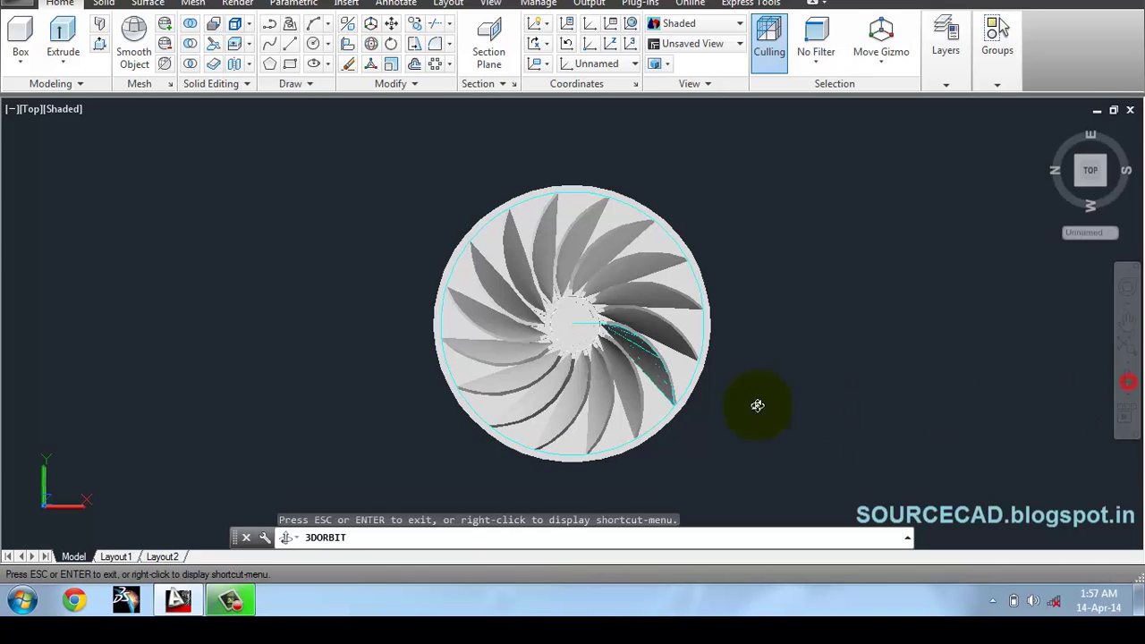
left_click_drag(603, 420, 641, 350)
scroll(642, 350, "up", 3)
right_click(818, 252)
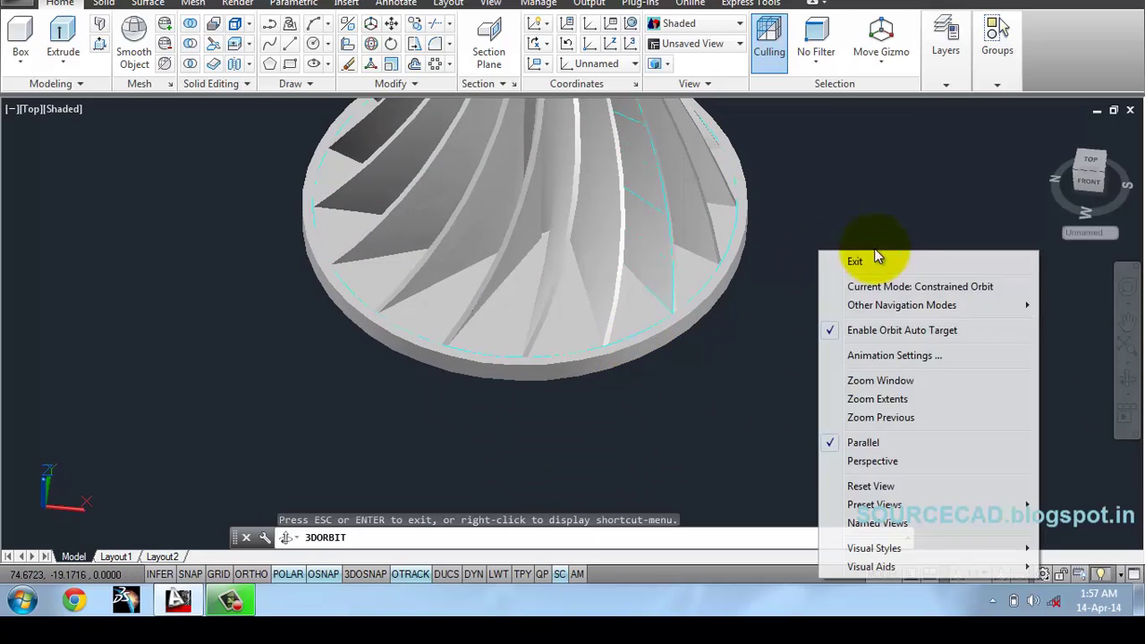
left_click(887, 261)
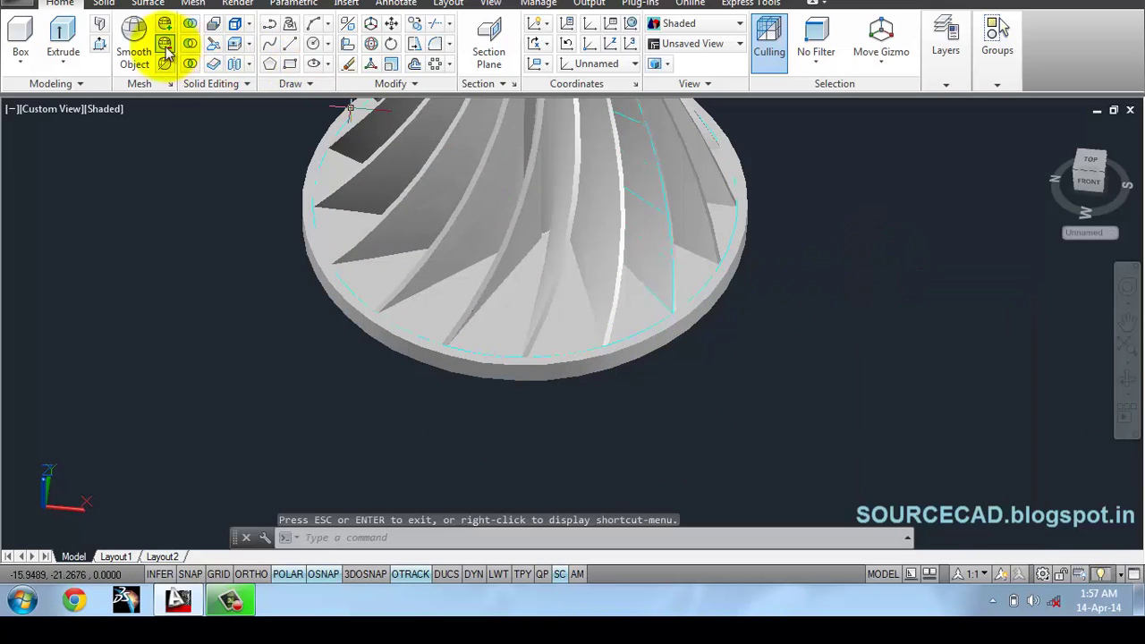
left_click(101, 45)
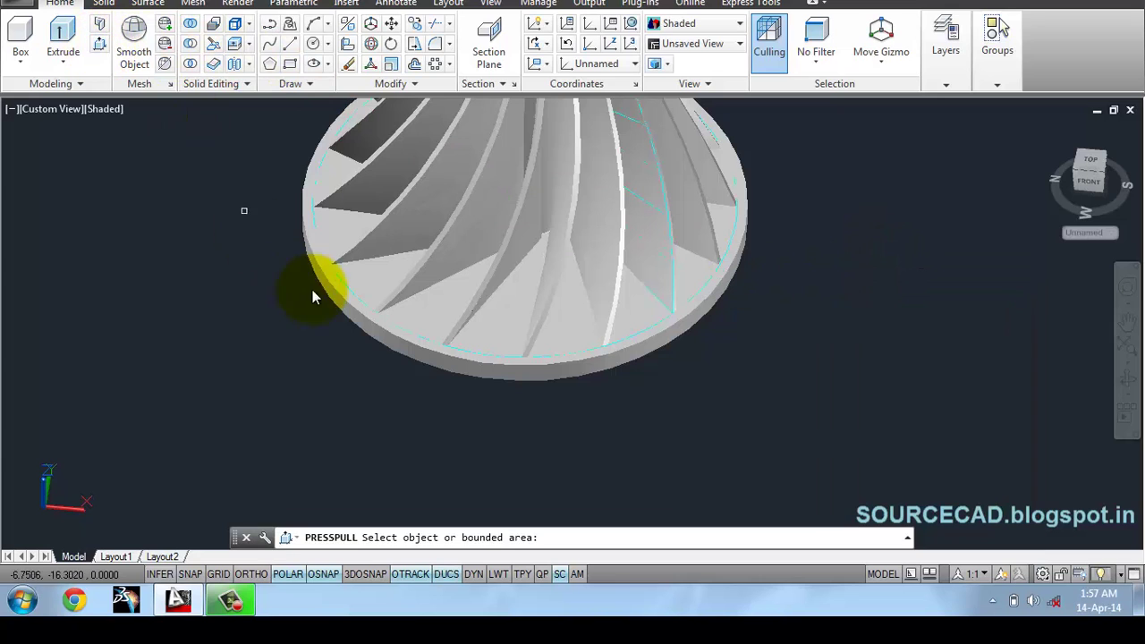
scroll(544, 360, "up", 3)
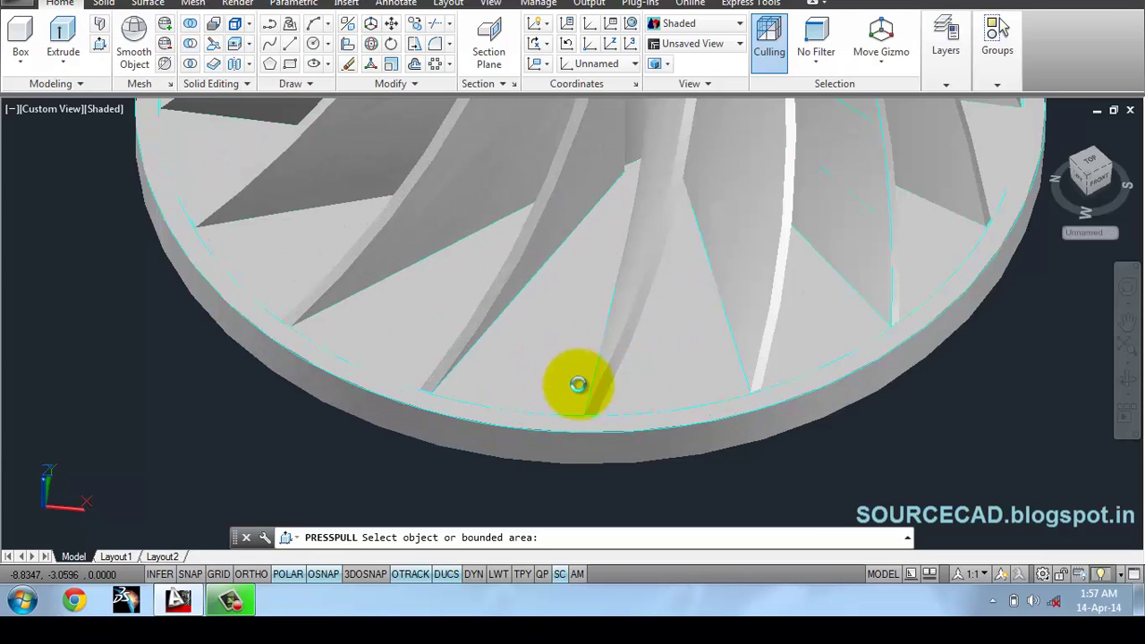
scroll(622, 379, "up", 3)
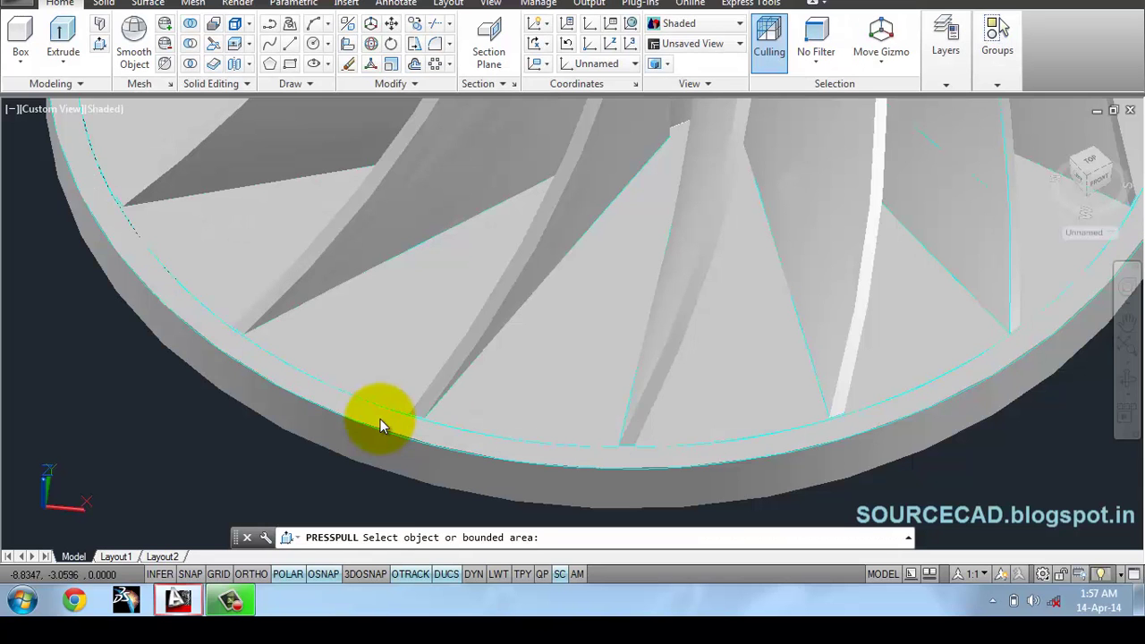
left_click(381, 421)
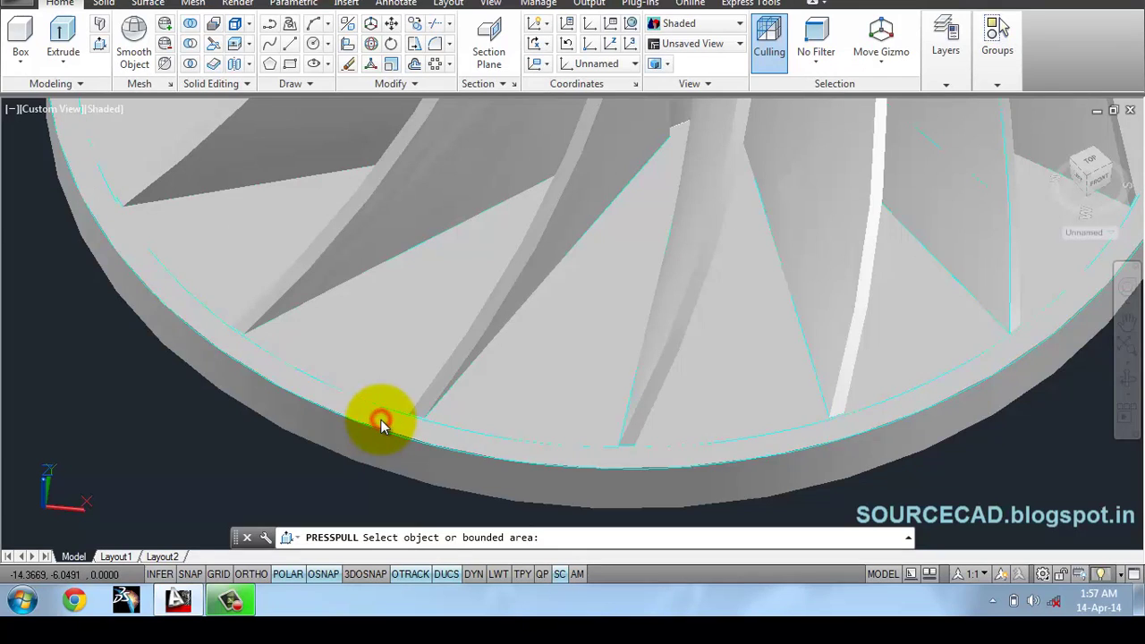
scroll(335, 432, "down", 5)
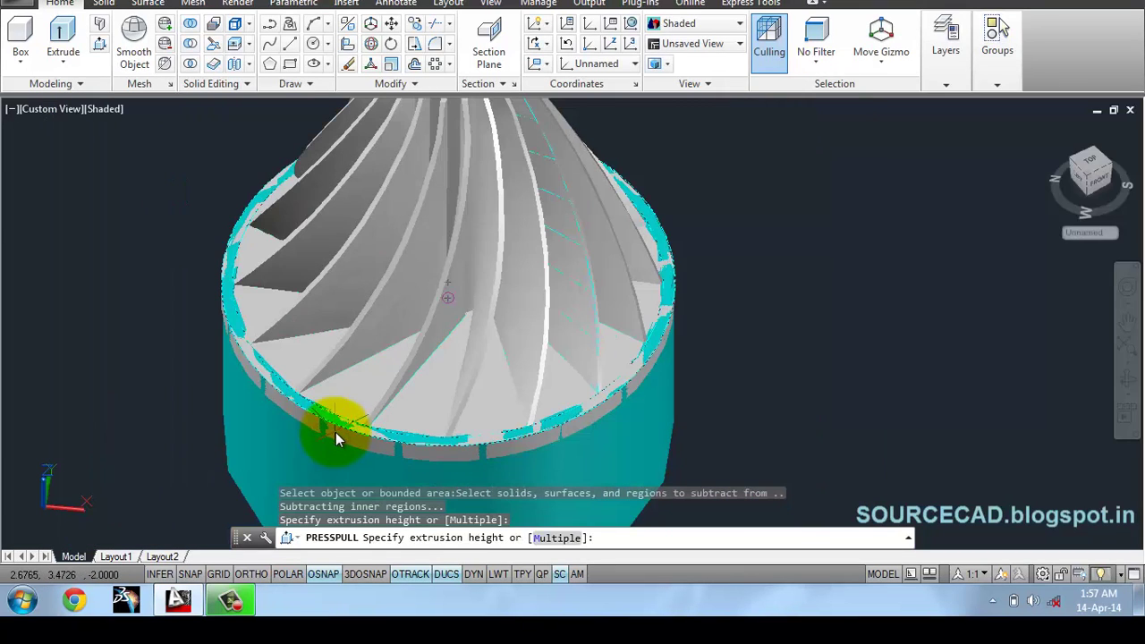
left_click(227, 439)
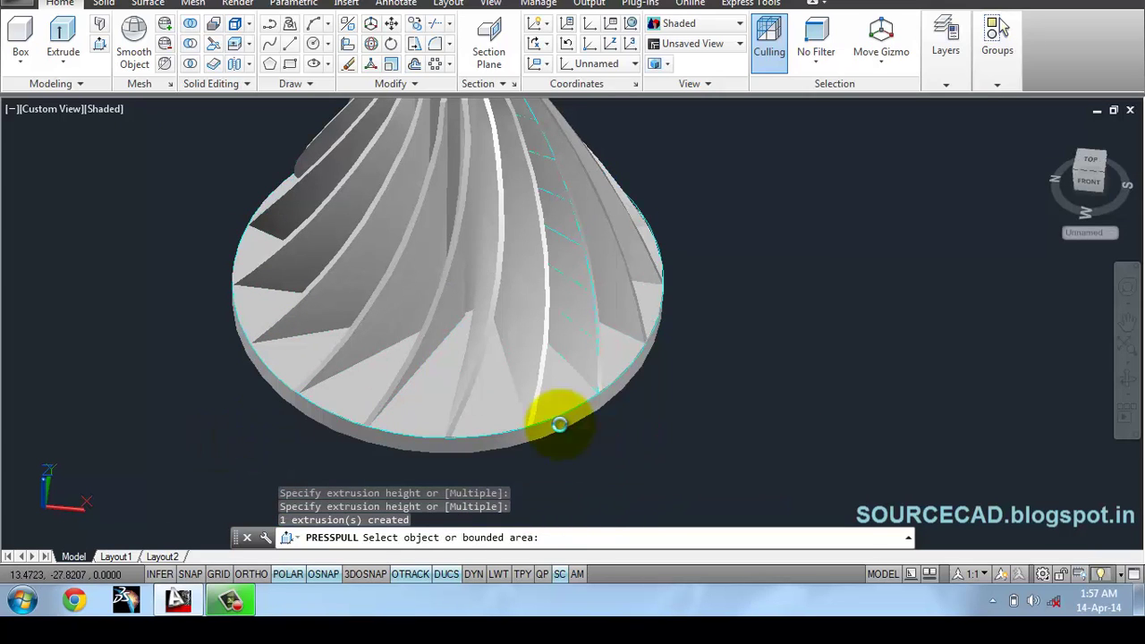
right_click(799, 200)
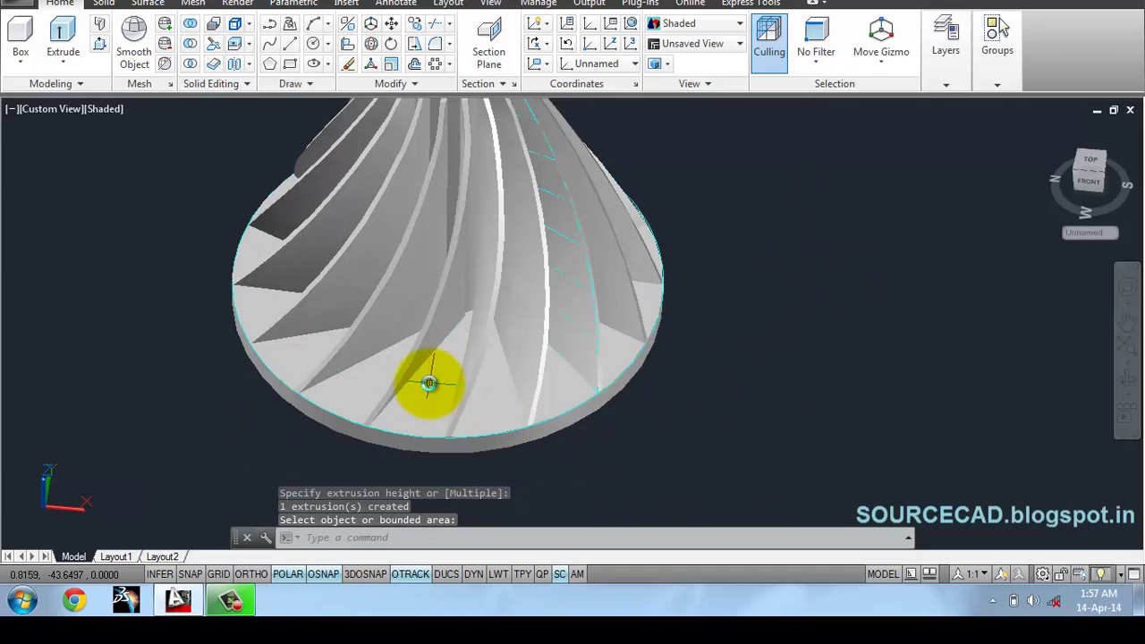
Step: Examine the trimmed disc rim and the blade ends from above, from the front and from an angled view
middle_click_drag(430, 384, 616, 294)
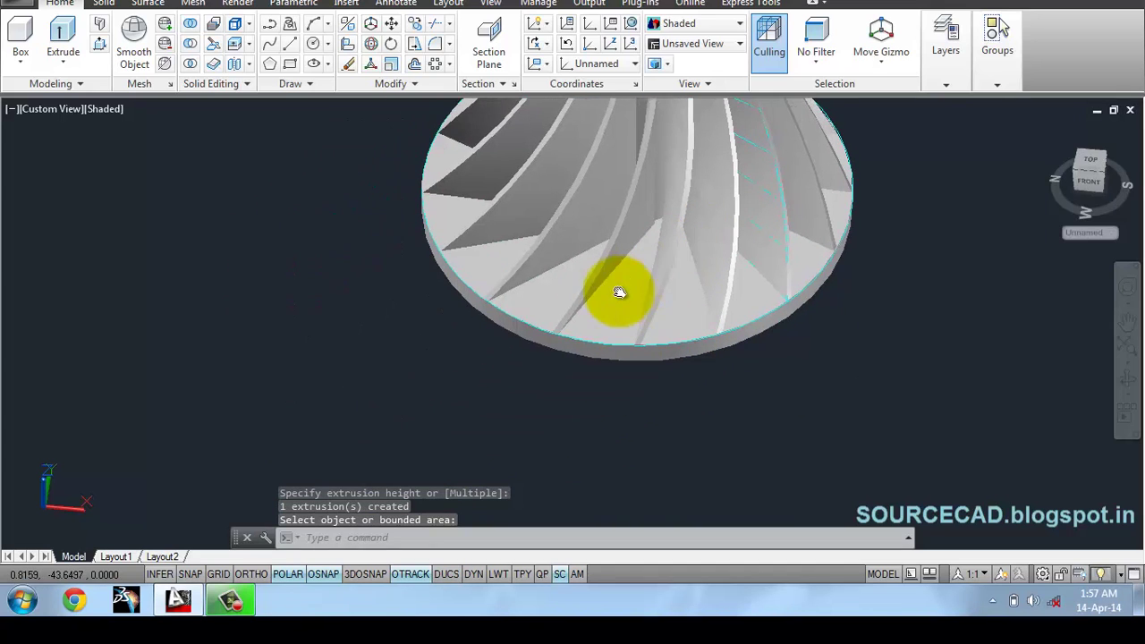
left_click(1128, 378)
left_click_drag(577, 348, 524, 370)
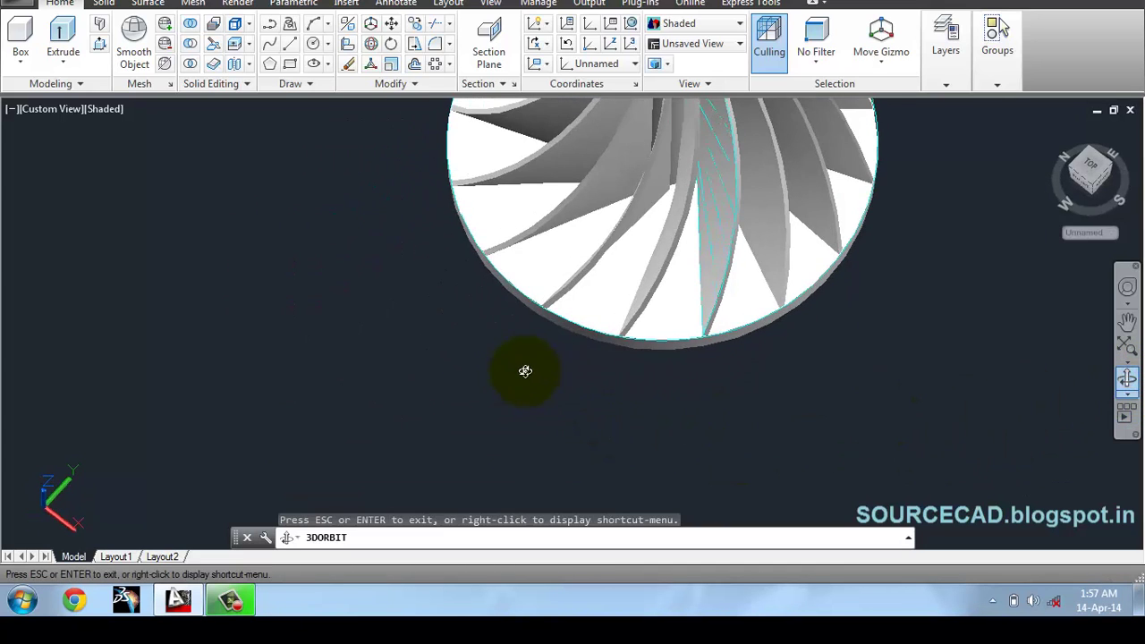
left_click_drag(613, 238, 617, 295)
right_click(691, 191)
left_click(726, 203)
scroll(649, 185, "down", 4)
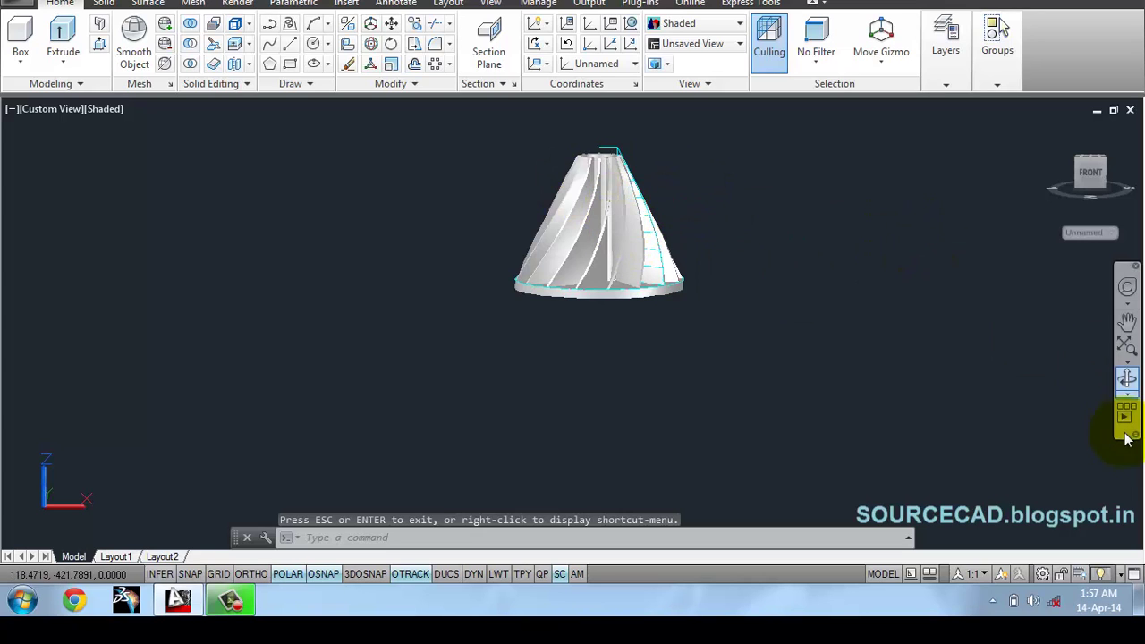
left_click(1127, 383)
left_click_drag(605, 179, 630, 267)
right_click(711, 176)
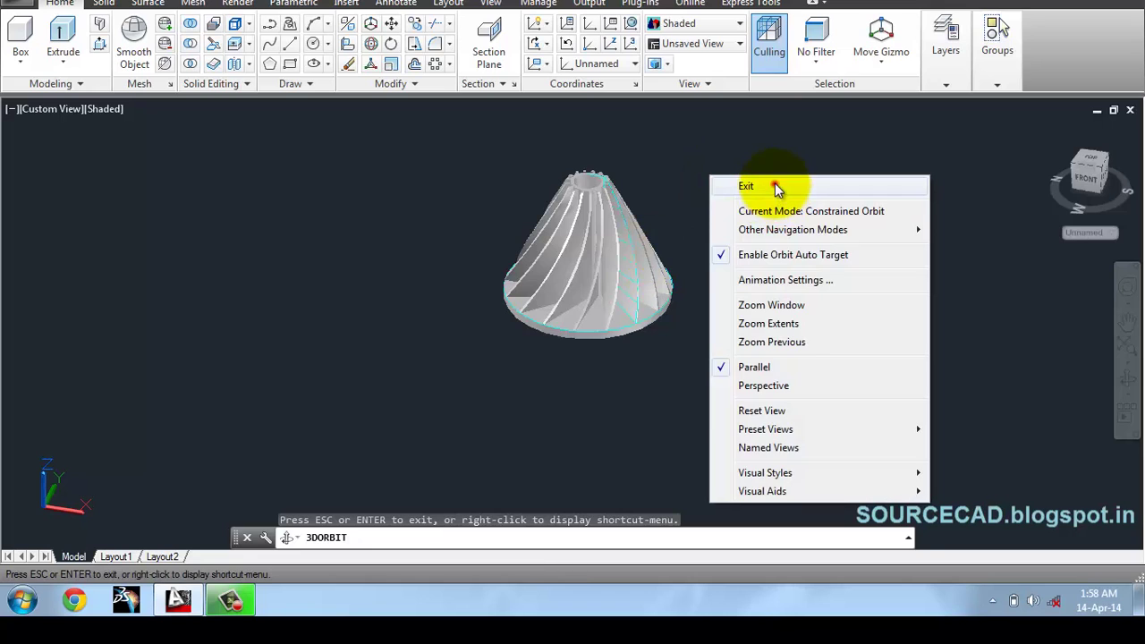
left_click(777, 187)
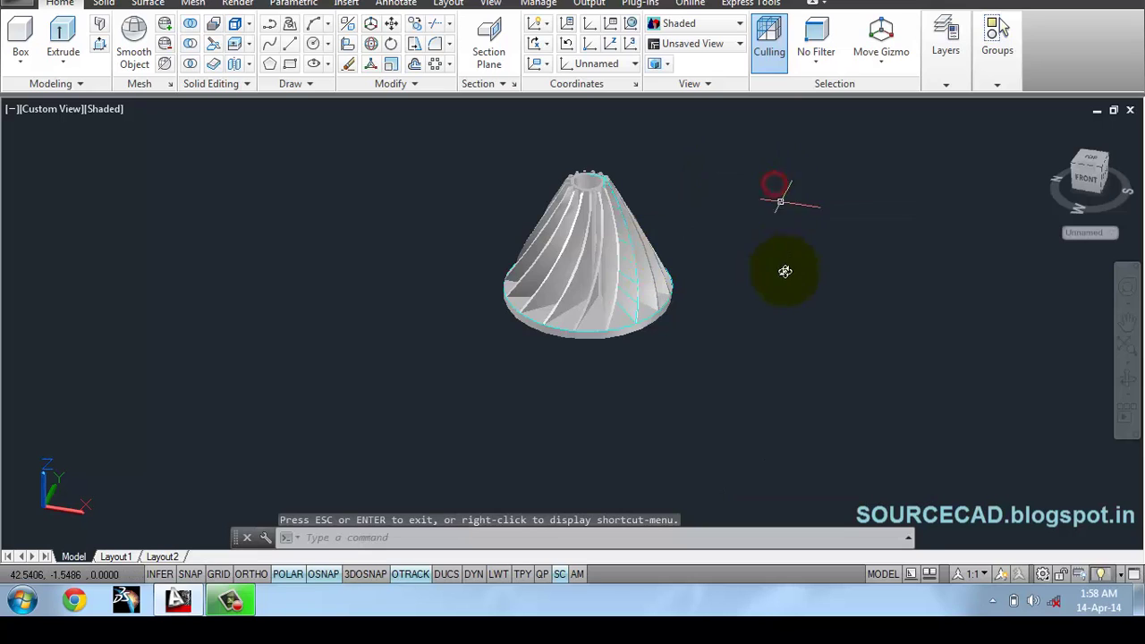
Step: Move the impeller solid clear of its construction curves, using the centre of the tube's upper end as base point
left_click(394, 25)
left_click(564, 224)
key("Return")
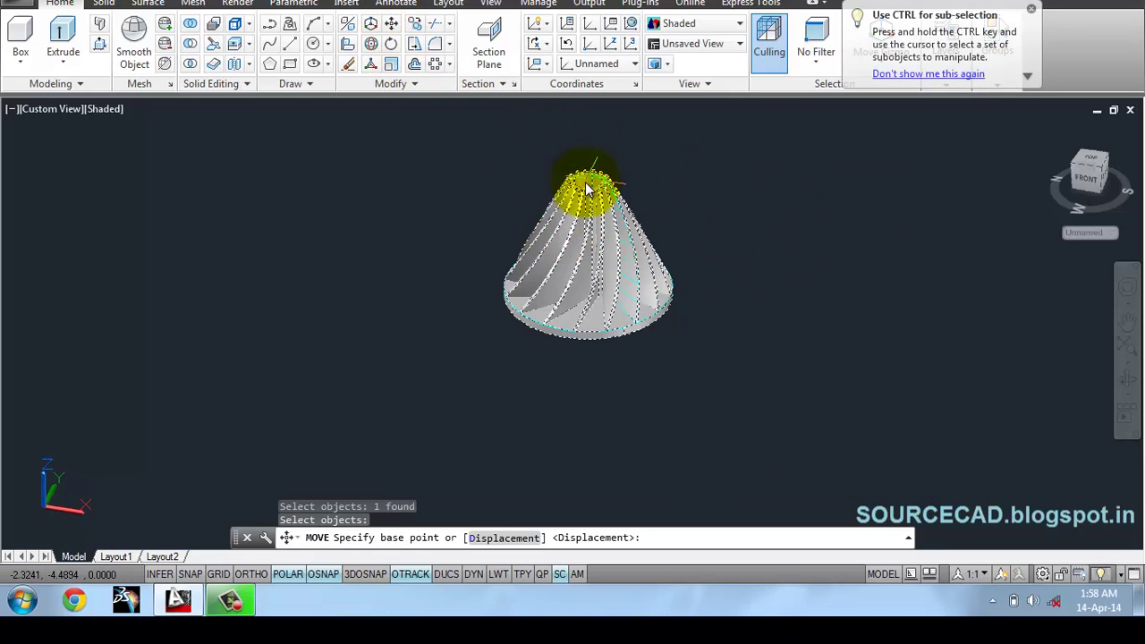
left_click(586, 185)
left_click(303, 208)
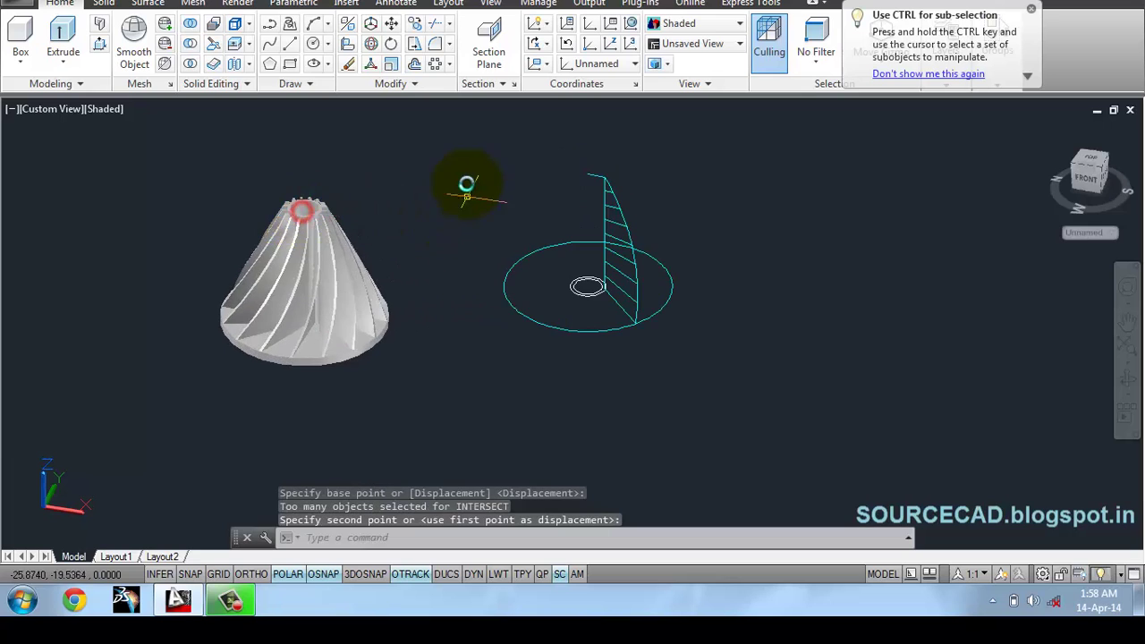
Step: Delete all the leftover construction circles and blade profile curves beside the impeller
left_click(451, 139)
left_click(730, 399)
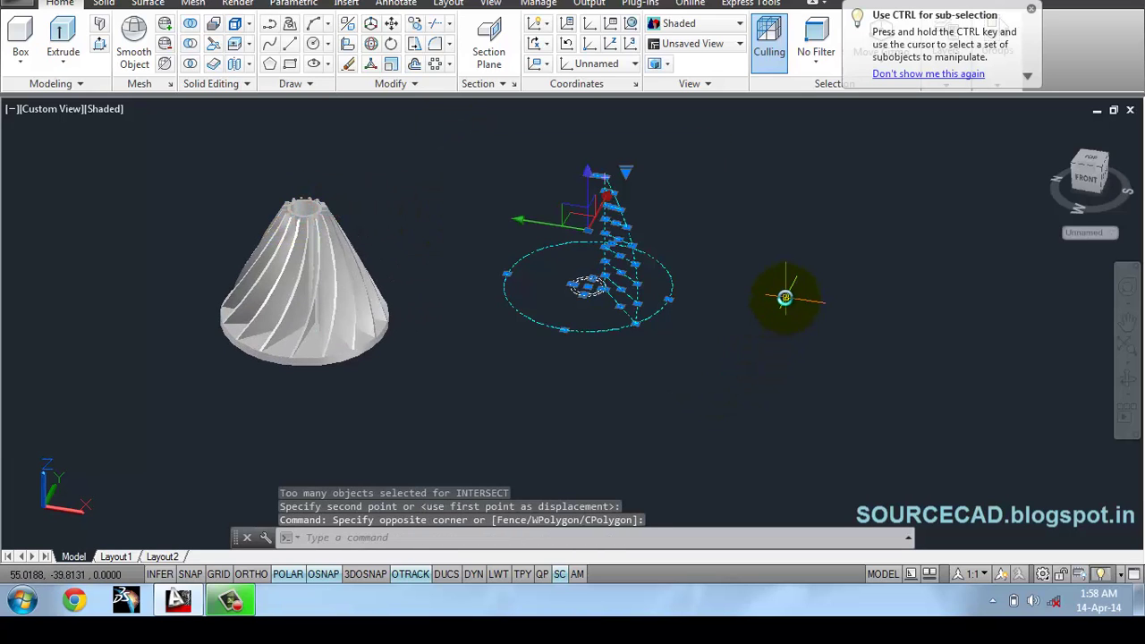
key("Delete")
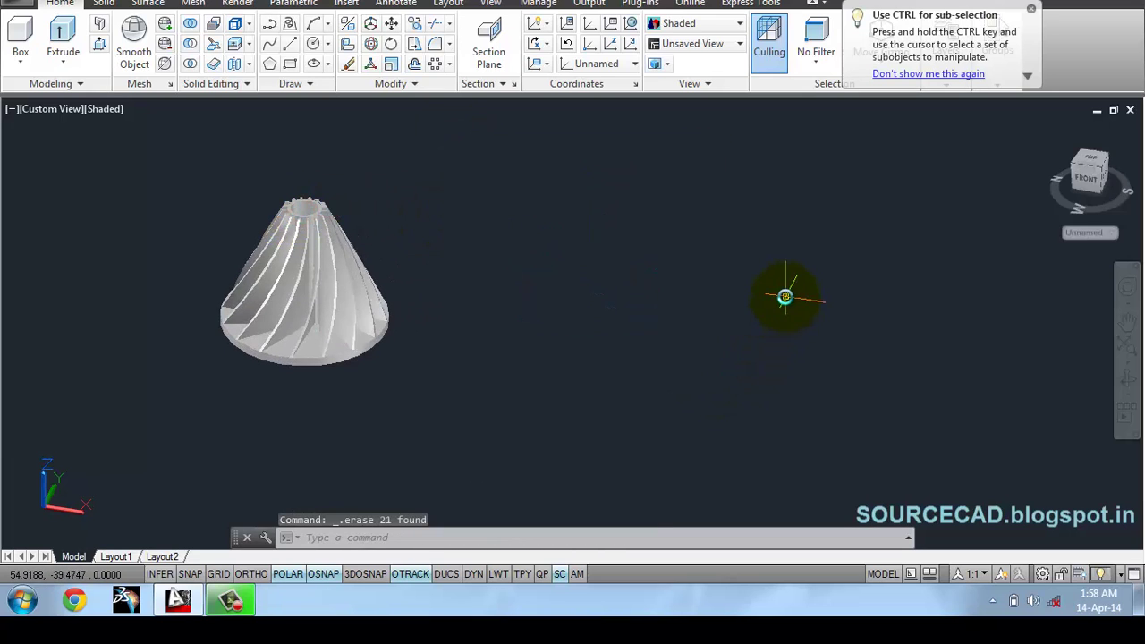
Step: Examine the finished impeller's blades, tube and disc base from different sides
left_click(1126, 380)
left_click_drag(298, 273, 546, 246)
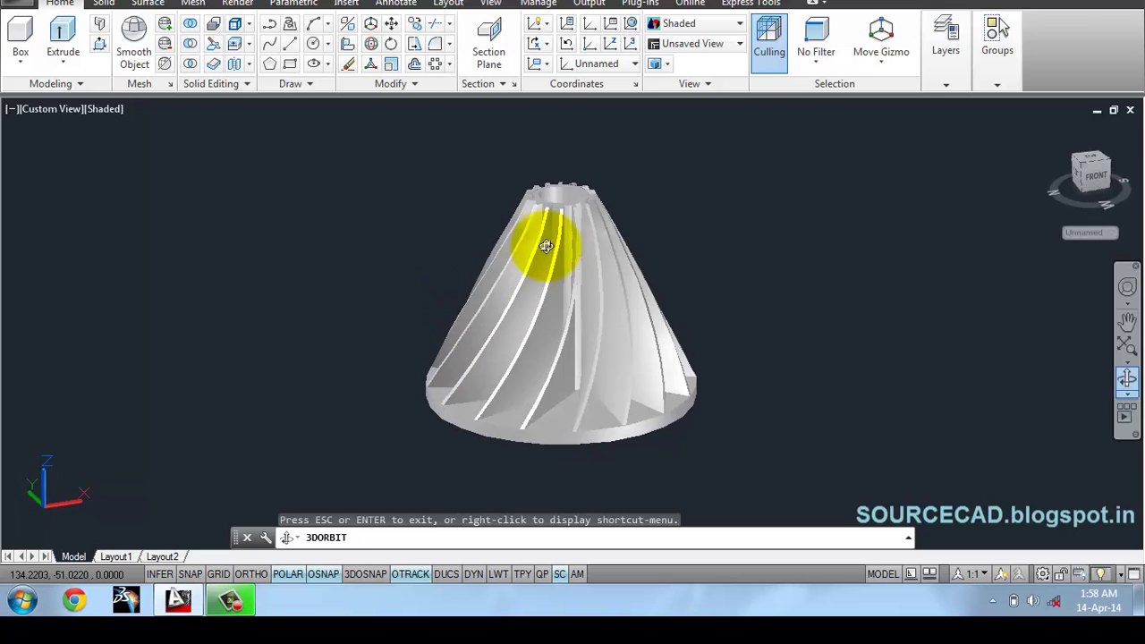
mouse_move(511, 332)
left_mouse_down()
mouse_move(557, 291)
mouse_move(572, 306)
mouse_move(531, 333)
left_mouse_up()
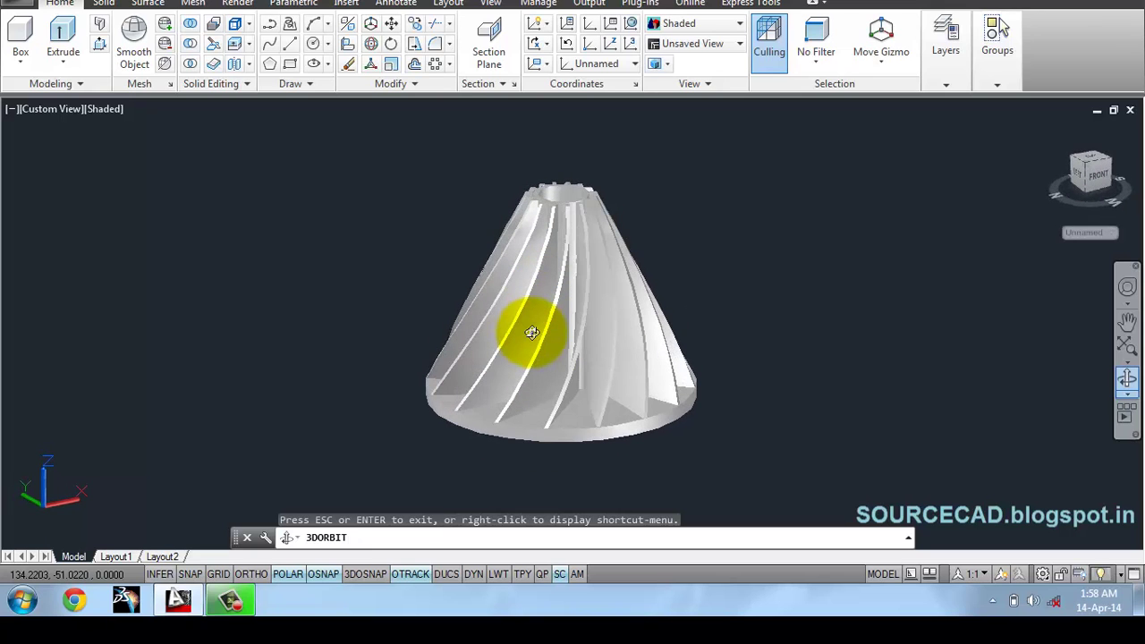